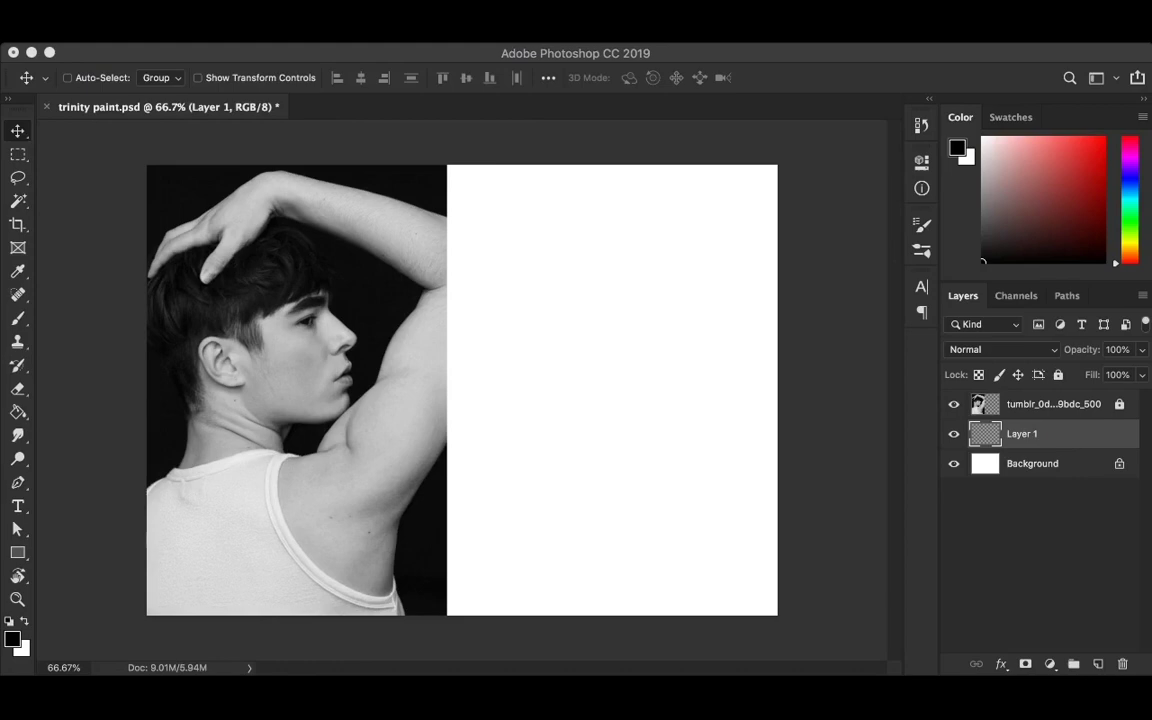
With the Brush, sketch black guide lines for the body, shoulders and lower right arm
key("j")
key("b")
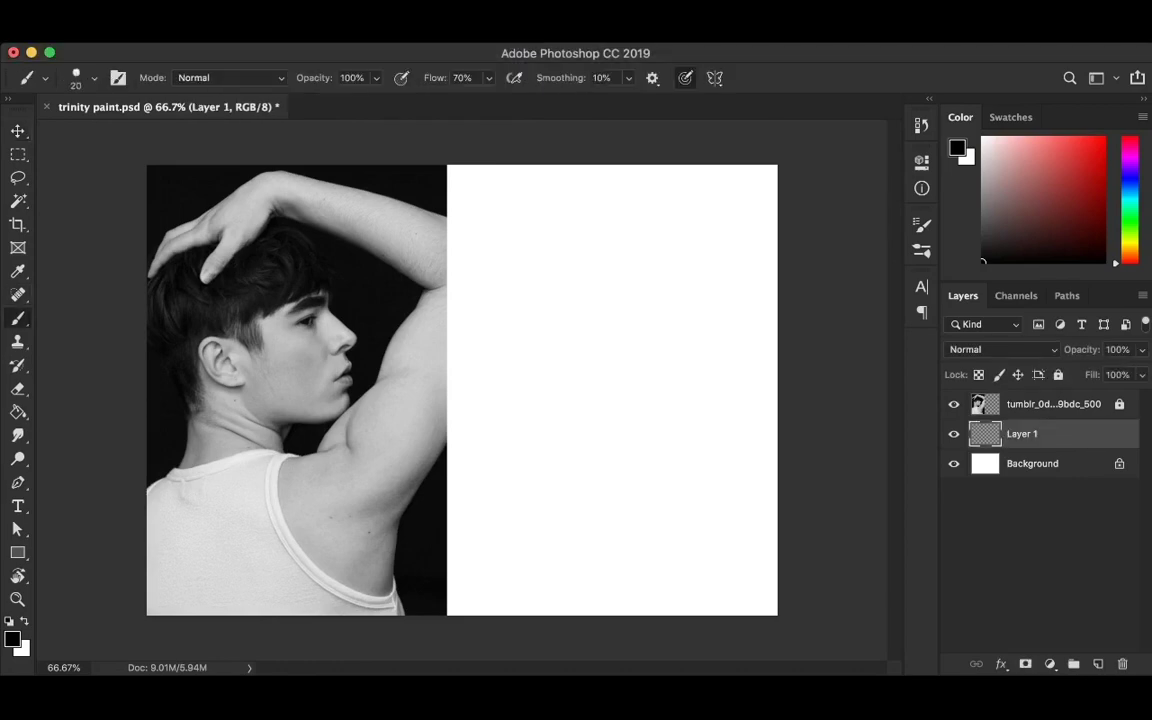
left_click_drag(522, 214, 565, 524)
left_click_drag(515, 384, 623, 612)
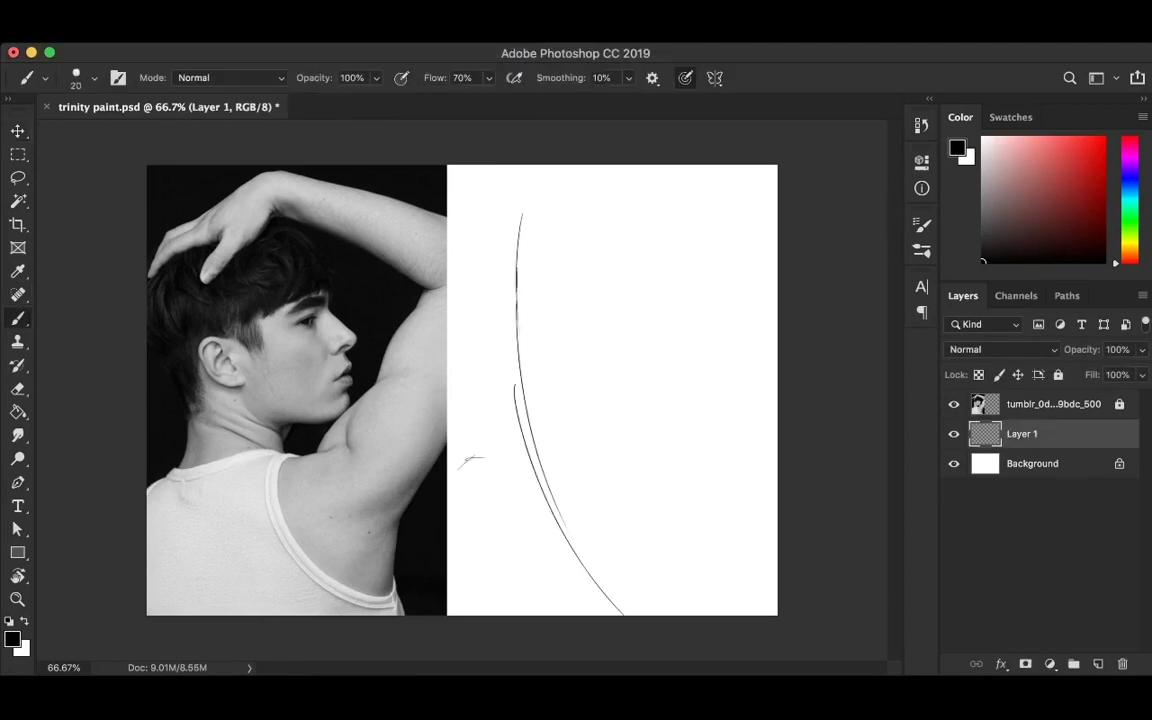
mouse_move(491, 368)
left_mouse_down()
mouse_move(486, 455)
mouse_move(650, 445)
mouse_move(700, 585)
left_mouse_up()
left_click_drag(612, 462, 712, 575)
left_click_drag(633, 522, 775, 305)
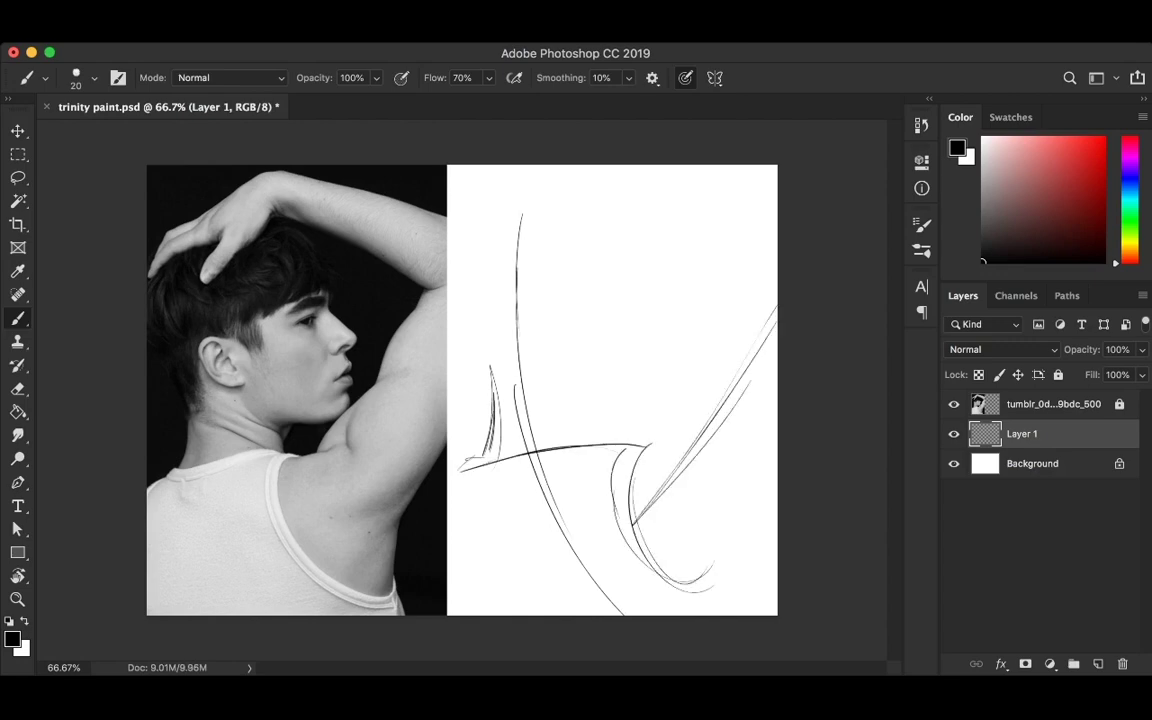
mouse_move(660, 430)
left_mouse_down()
mouse_move(745, 350)
mouse_move(595, 445)
left_mouse_up()
left_click_drag(775, 470, 730, 548)
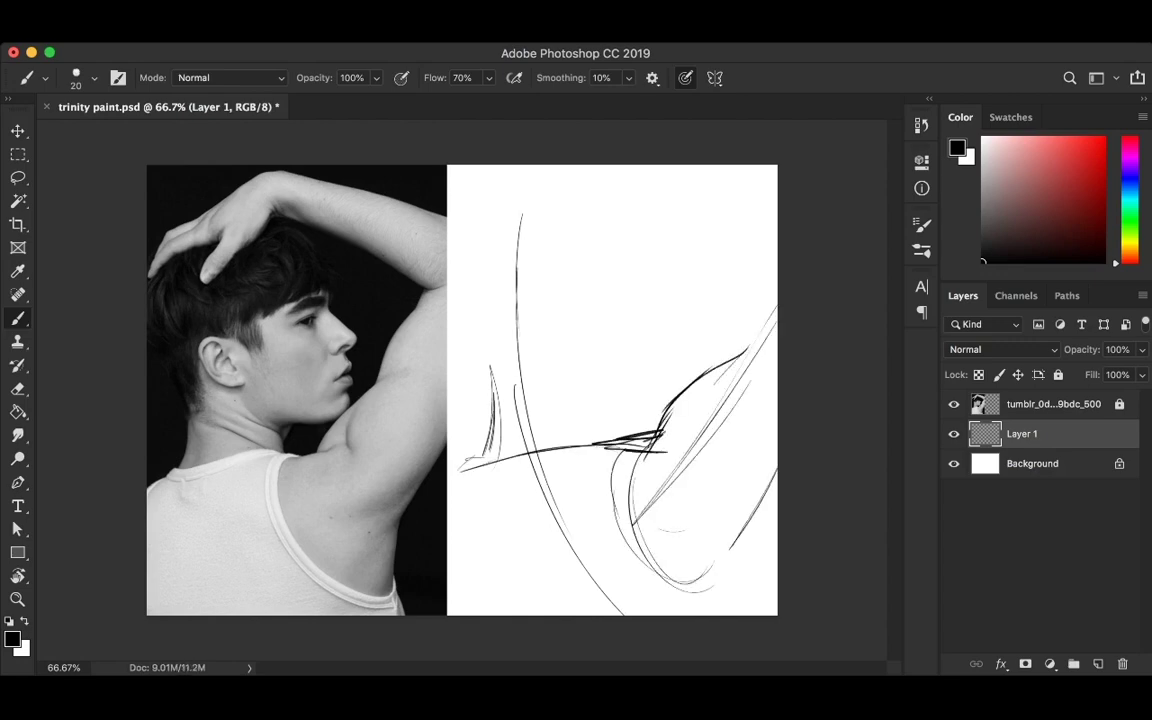
mouse_move(775, 445)
left_mouse_down()
mouse_move(705, 548)
mouse_move(722, 552)
mouse_move(735, 615)
left_mouse_up()
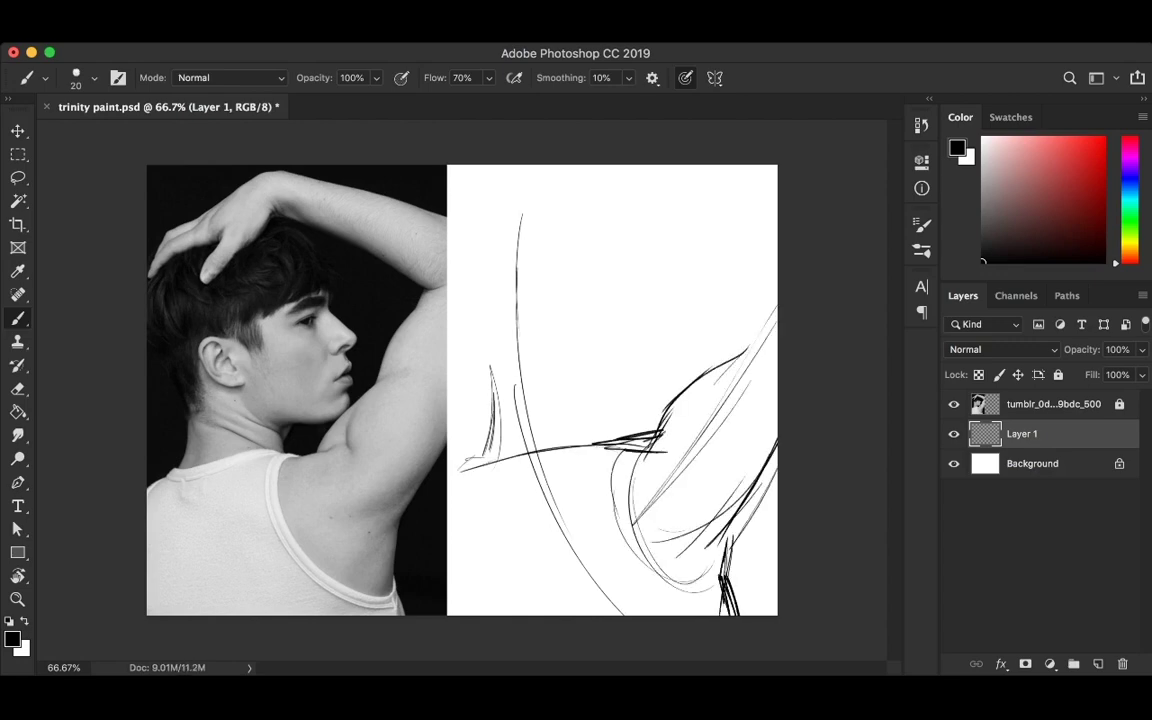
Sketch the neck, jaw, ear, eye and nose lines, undoing the misplaced neck strokes
mouse_move(515, 383)
left_mouse_down()
mouse_move(598, 440)
mouse_move(608, 413)
mouse_move(601, 440)
left_mouse_up()
key("ctrl+z")
mouse_move(492, 392)
left_mouse_down()
mouse_move(482, 460)
mouse_move(448, 486)
left_mouse_up()
mouse_move(606, 455)
left_mouse_down()
mouse_move(655, 590)
mouse_move(712, 612)
left_mouse_up()
left_click_drag(553, 385, 553, 447)
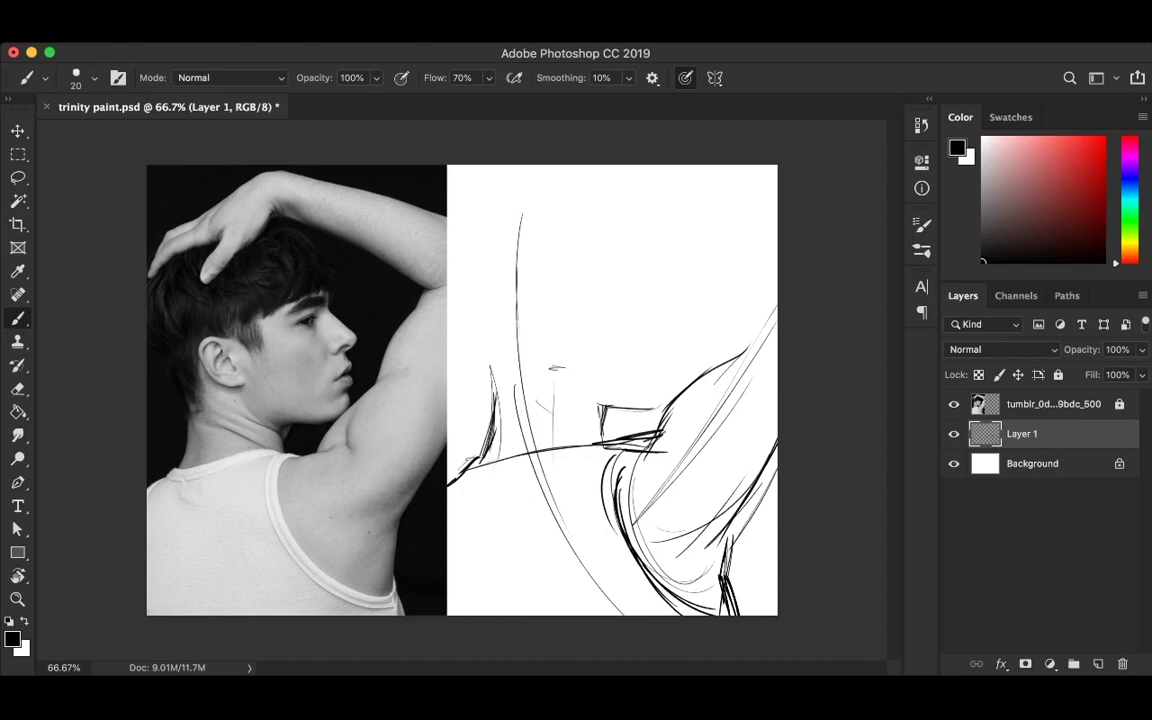
left_click_drag(546, 354, 564, 354)
left_click_drag(525, 300, 551, 305)
mouse_move(520, 306)
left_mouse_down()
mouse_move(545, 356)
mouse_move(508, 395)
left_mouse_up()
left_click_drag(555, 365, 585, 390)
left_click_drag(453, 318, 492, 375)
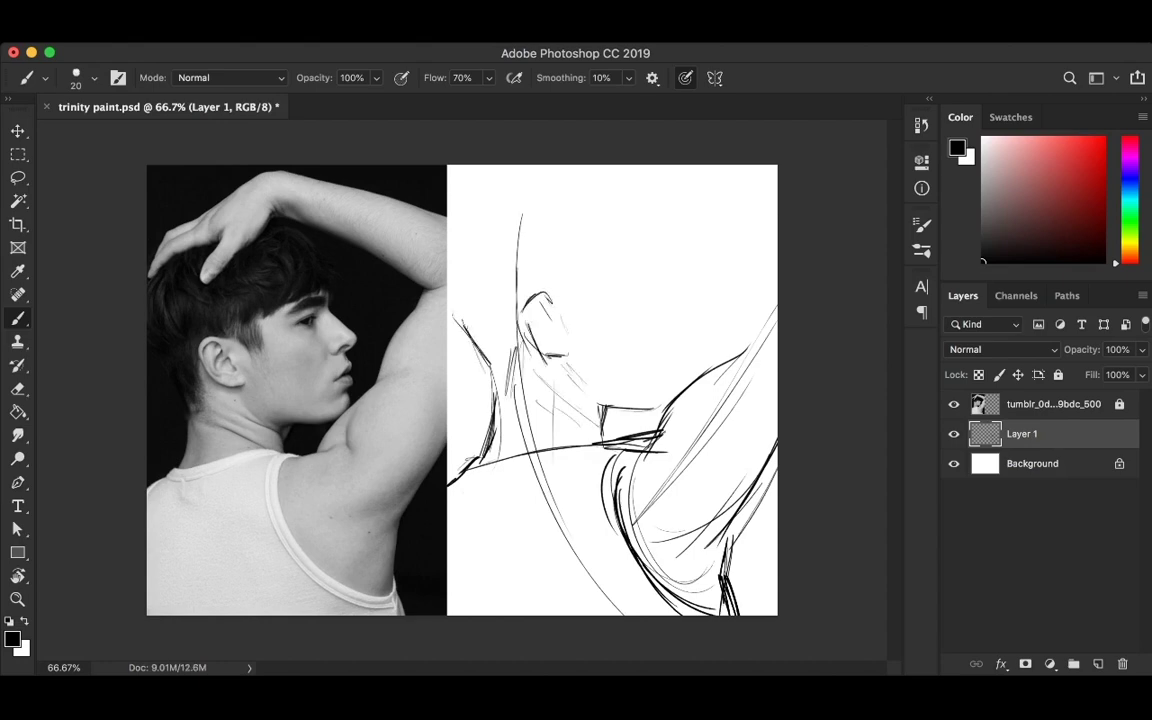
Sketch the right shoulder and the raised arm across the top of the head
left_click_drag(739, 301, 727, 330)
left_click_drag(718, 332, 706, 360)
left_click_drag(752, 248, 720, 340)
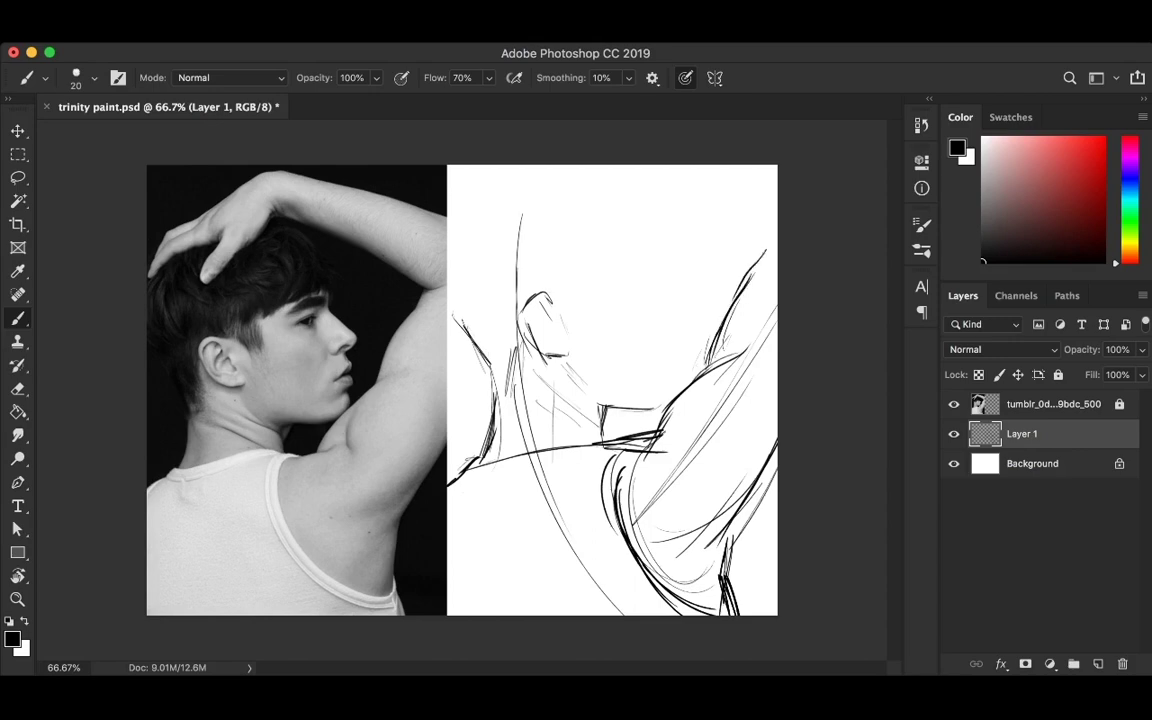
left_click_drag(742, 262, 775, 268)
key("ctrl+z")
mouse_move(555, 168)
left_mouse_down()
mouse_move(512, 208)
mouse_move(570, 232)
left_mouse_up()
left_click_drag(598, 165, 777, 215)
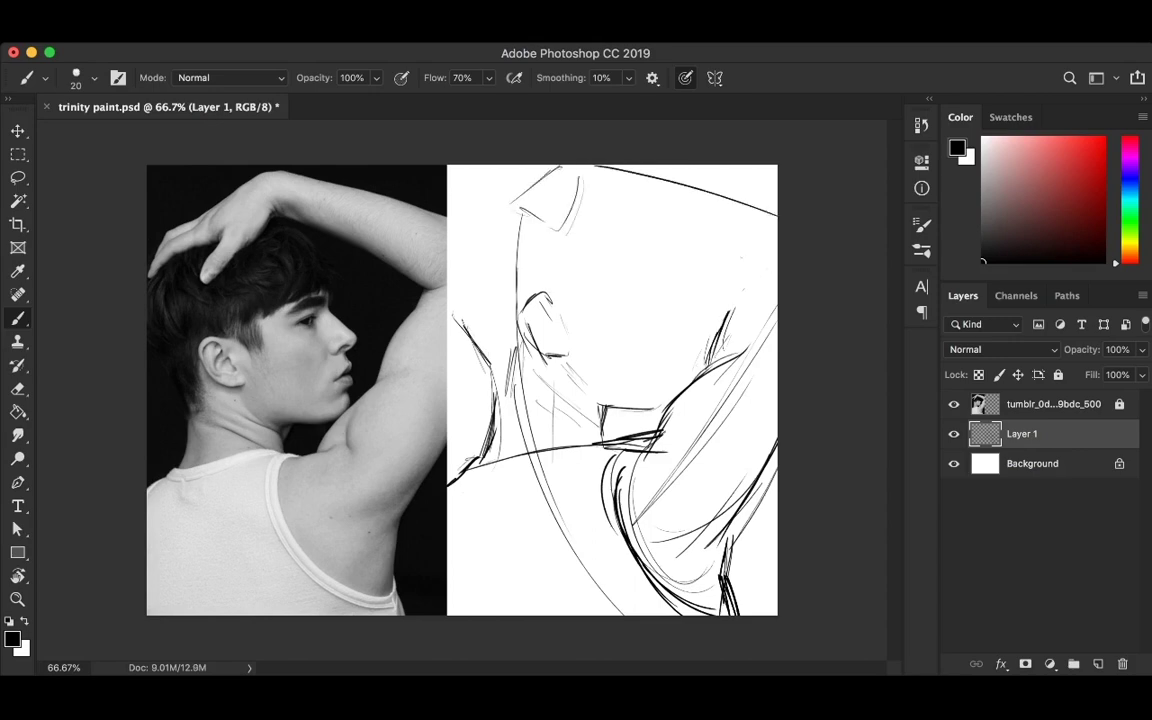
left_click_drag(582, 195, 742, 268)
mouse_move(625, 208)
left_mouse_down()
mouse_move(735, 262)
mouse_move(722, 336)
left_mouse_up()
Draw the raised hand's fingers, face profile, hairline, brows and eye
mouse_move(500, 205)
left_mouse_down()
mouse_move(556, 167)
mouse_move(522, 258)
mouse_move(535, 206)
left_mouse_up()
mouse_move(472, 258)
left_mouse_down()
mouse_move(512, 228)
mouse_move(449, 305)
left_mouse_up()
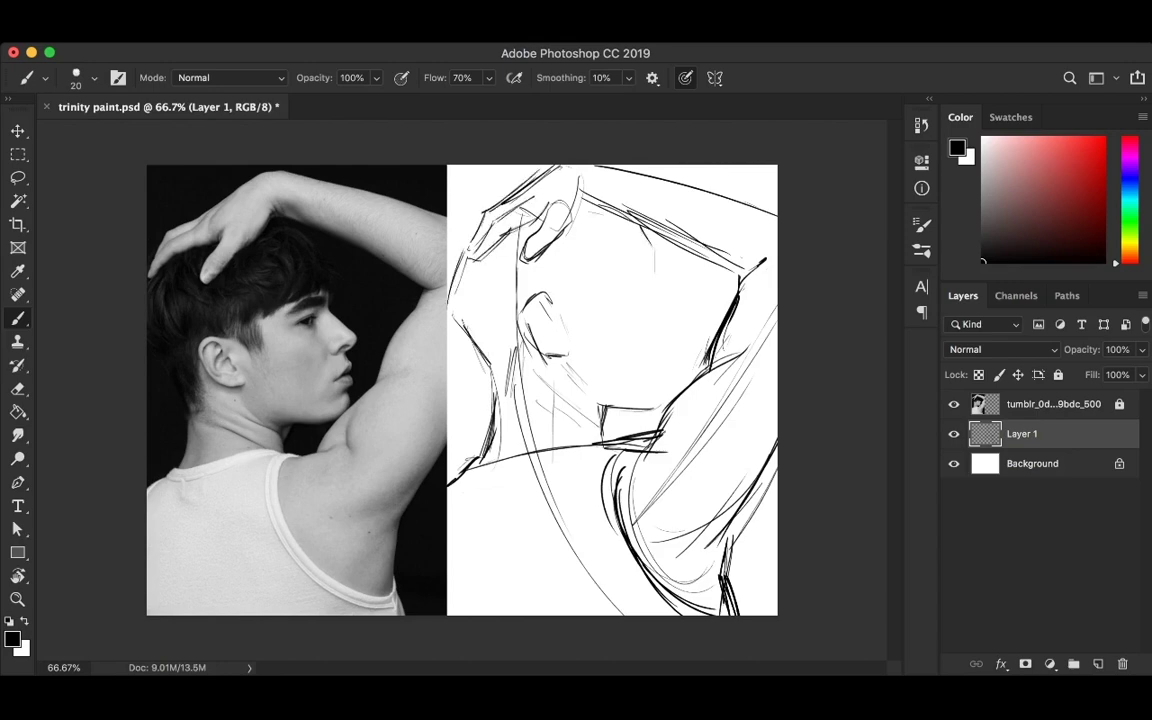
left_click_drag(668, 332, 669, 392)
left_click_drag(647, 290, 677, 324)
left_click_drag(649, 240, 652, 300)
mouse_move(648, 298)
left_mouse_down()
mouse_move(678, 328)
mouse_move(660, 410)
left_mouse_up()
mouse_move(587, 282)
left_mouse_down()
mouse_move(640, 271)
mouse_move(572, 325)
left_mouse_up()
mouse_move(472, 285)
left_mouse_down()
mouse_move(500, 308)
mouse_move(548, 300)
mouse_move(645, 258)
mouse_move(652, 243)
mouse_move(640, 262)
left_mouse_up()
left_click_drag(605, 293, 640, 287)
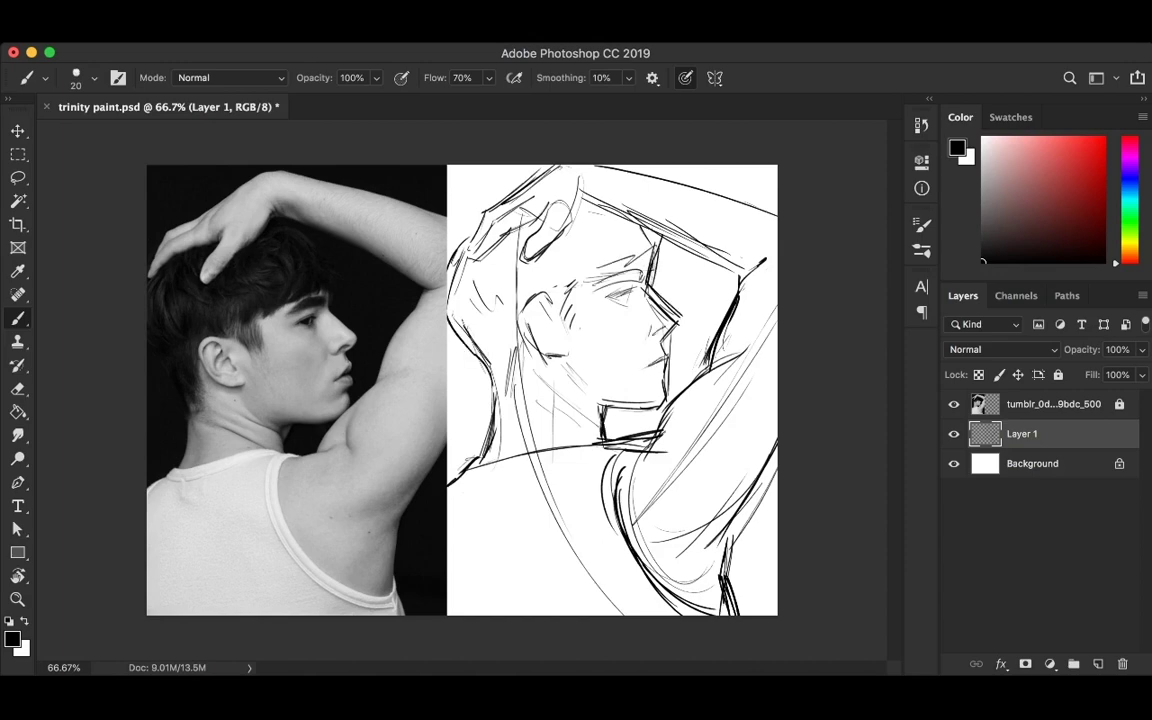
Darken the neck line, the top arm contour and the hand's upper edge
left_click_drag(601, 407, 603, 432)
left_click_drag(656, 272, 630, 336)
left_click_drag(676, 242, 656, 278)
left_click_drag(580, 195, 668, 236)
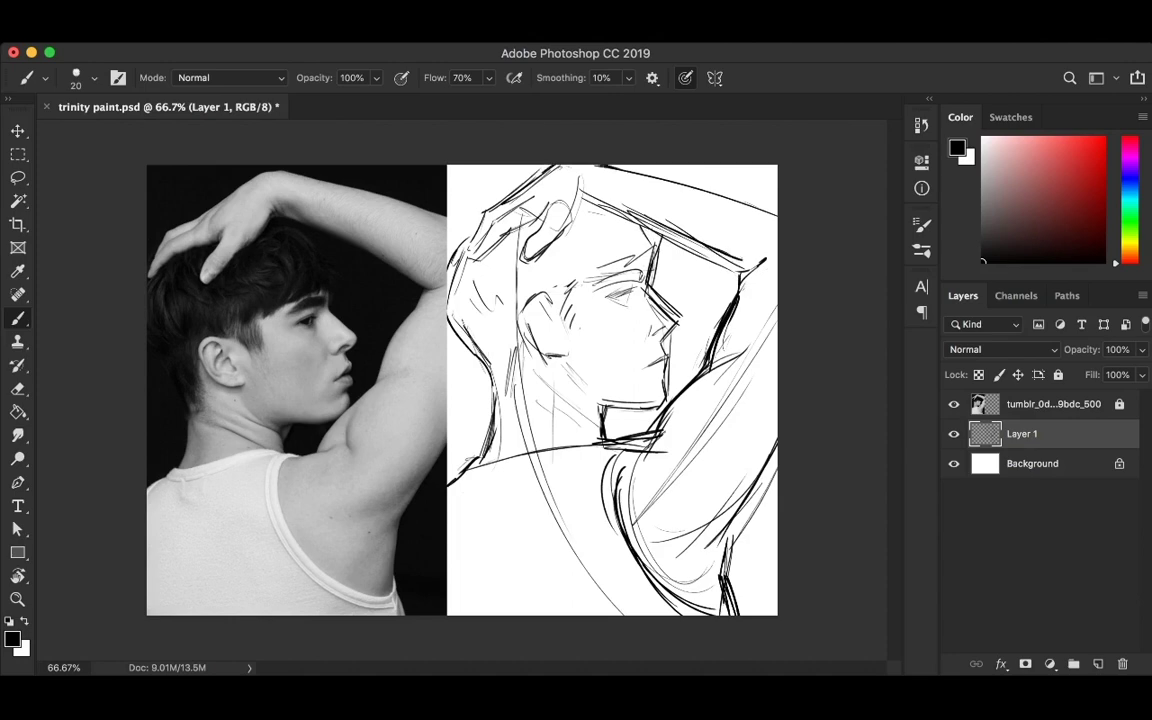
left_click_drag(556, 150, 700, 196)
mouse_move(480, 214)
left_mouse_down()
mouse_move(545, 190)
mouse_move(455, 250)
mouse_move(457, 219)
left_mouse_up()
Lasso the sketched hand and enlarge and tilt it with Free Transform
key("l")
key("ctrl+t")
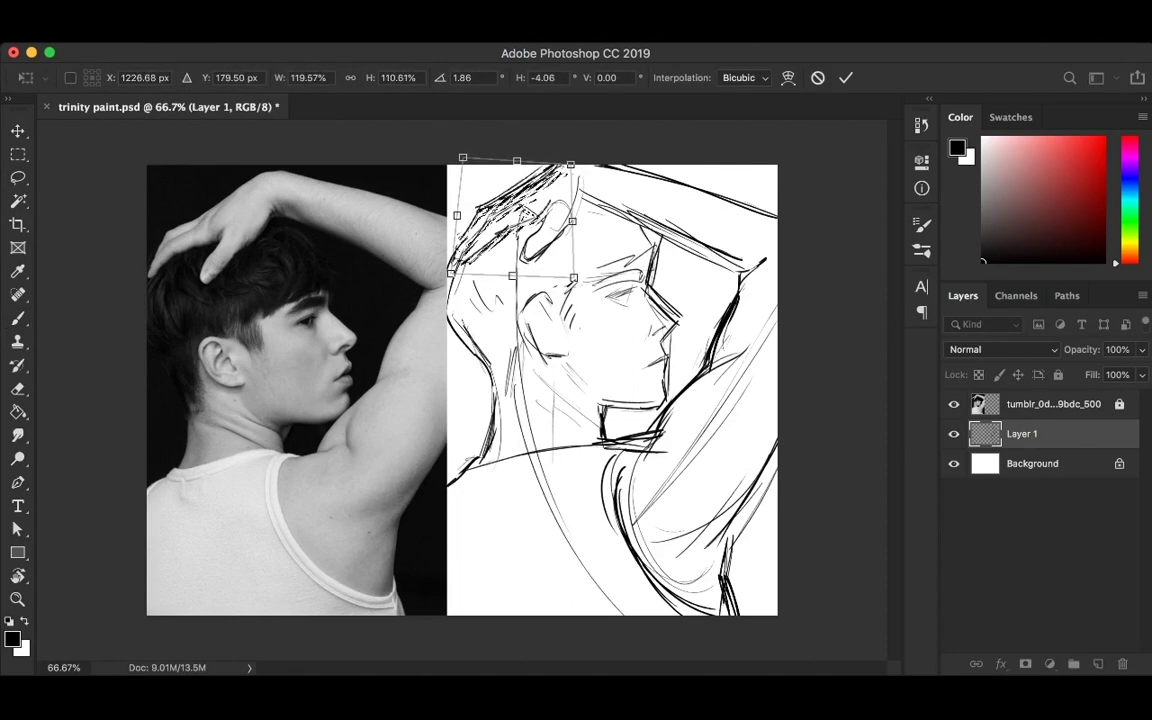
key("Return")
key("ctrl+d")
key("b")
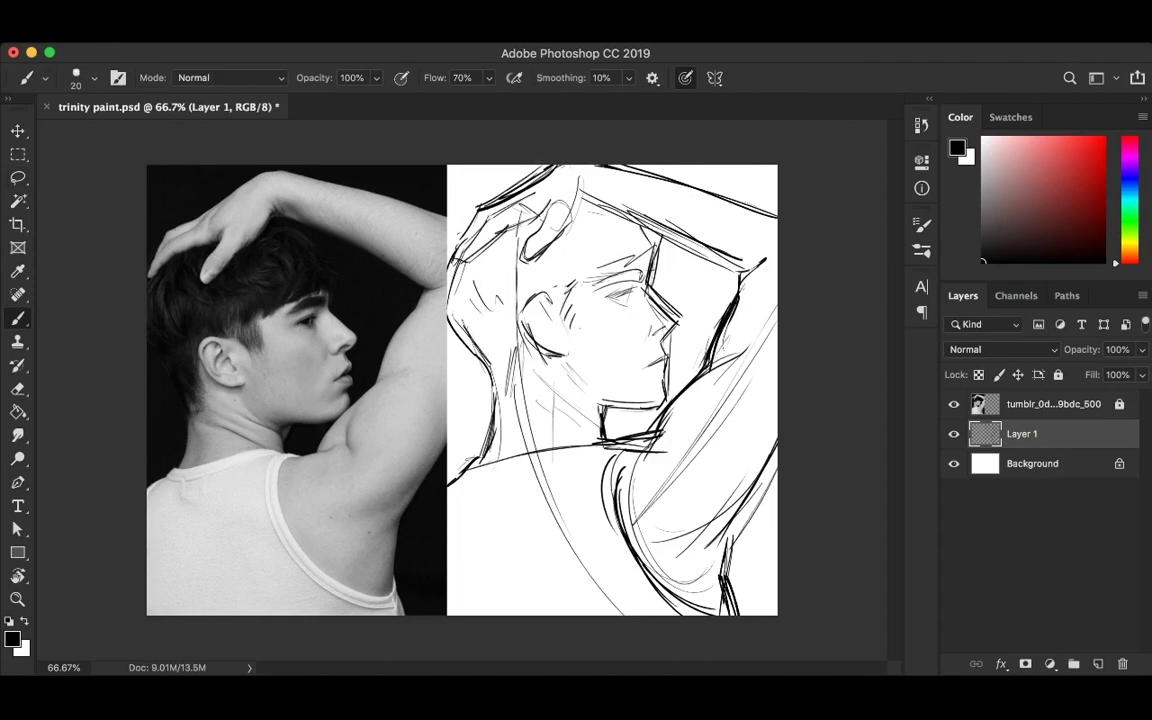
Refine the jaw, neck, shoulder, head and finger lines, and fade the sketch layer's opacity
left_click_drag(528, 320, 548, 355)
left_click_drag(612, 362, 610, 400)
left_click_drag(678, 431, 635, 470)
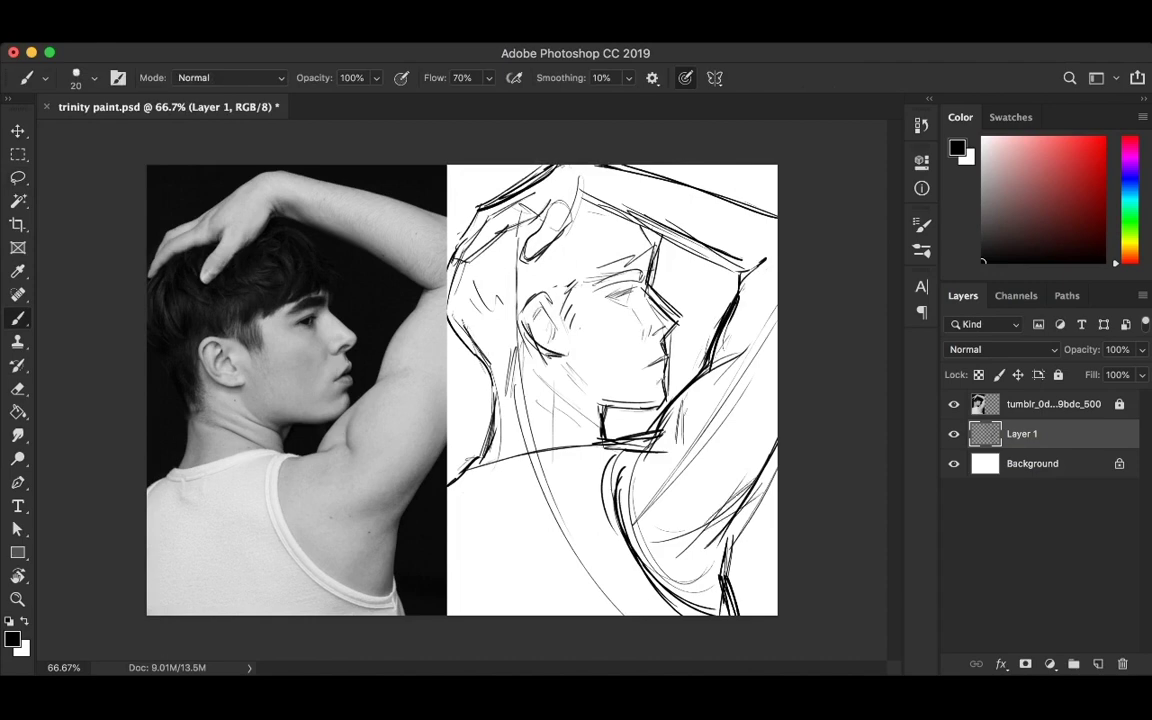
left_click_drag(581, 176, 599, 209)
left_click_drag(512, 205, 462, 262)
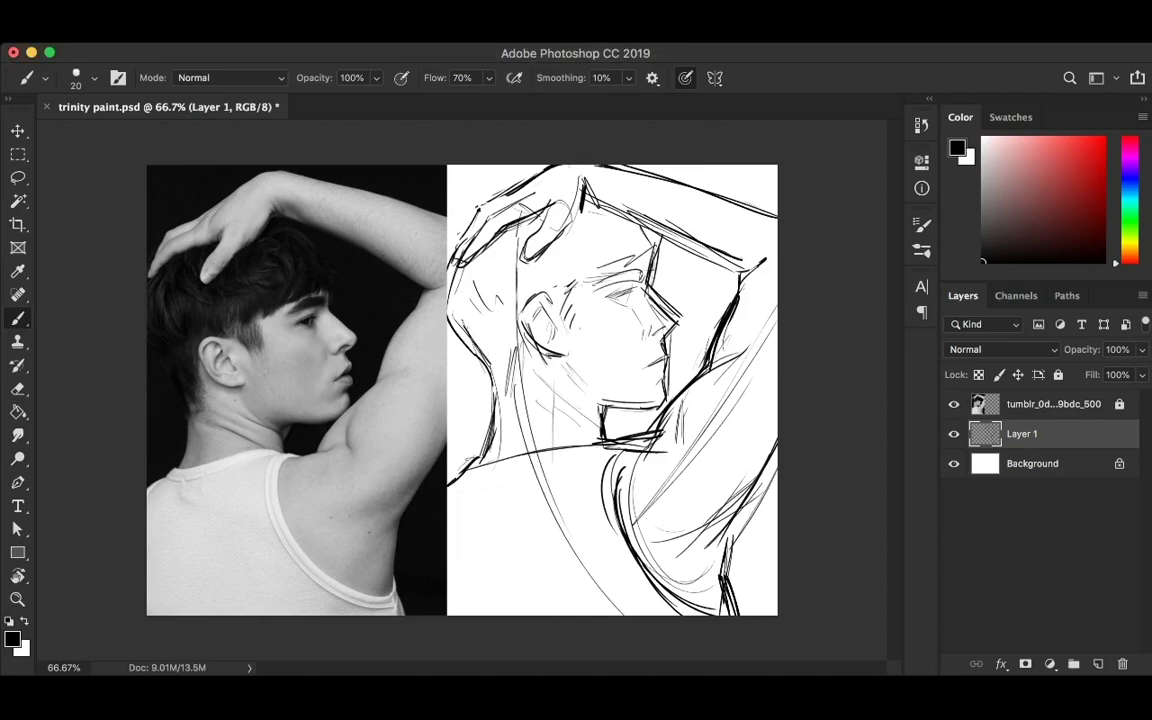
left_click_drag(1083, 349, 1004, 349)
Set the sketch to 16% opacity and start mid-grey painting at the neck on a new layer beneath
left_click_drag(1083, 349, 1076, 349)
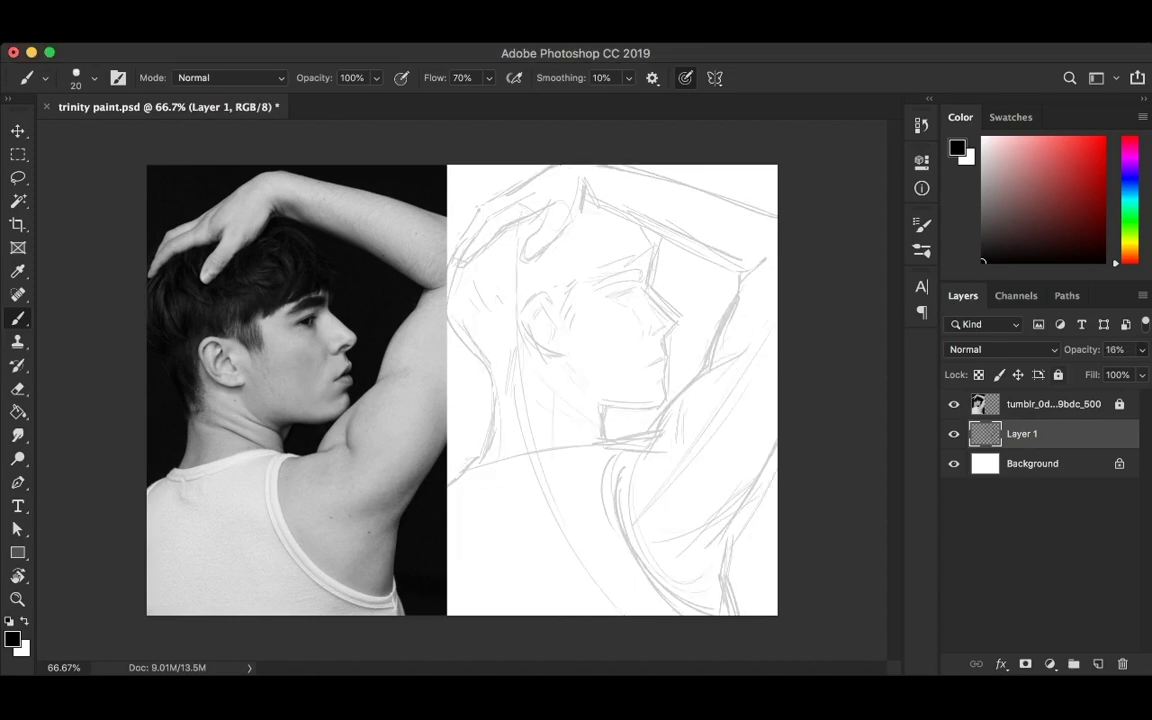
key("ctrl+shift+alt+n")
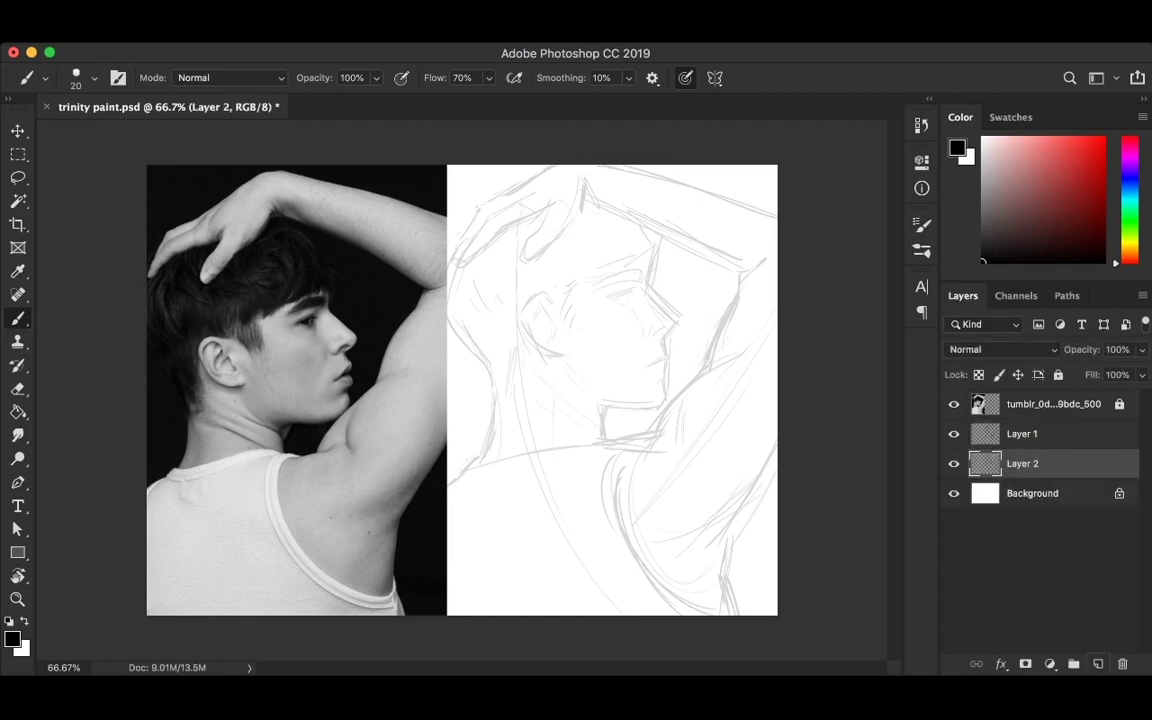
left_click(982, 178)
mouse_move(497, 385)
left_mouse_down()
mouse_move(488, 458)
mouse_move(600, 436)
mouse_move(598, 380)
mouse_move(540, 425)
mouse_move(495, 410)
mouse_move(510, 405)
mouse_move(525, 345)
mouse_move(562, 332)
mouse_move(545, 330)
mouse_move(560, 360)
left_mouse_up()
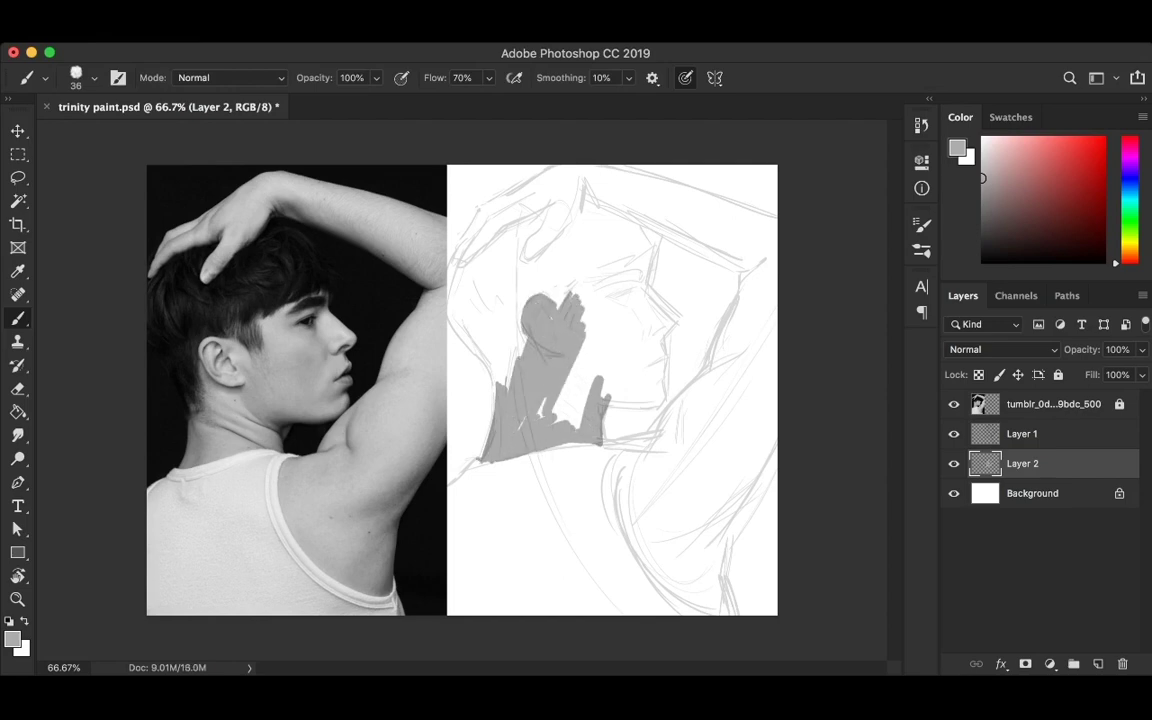
Fill the ear, neck, jaw and lips with flat grey
left_click_drag(570, 300, 600, 410)
left_click_drag(596, 276, 645, 264)
mouse_move(600, 305)
left_mouse_down()
mouse_move(630, 265)
mouse_move(645, 270)
left_mouse_up()
mouse_move(600, 340)
left_mouse_down()
mouse_move(615, 295)
mouse_move(660, 300)
mouse_move(678, 325)
left_mouse_up()
left_click_drag(604, 398, 658, 405)
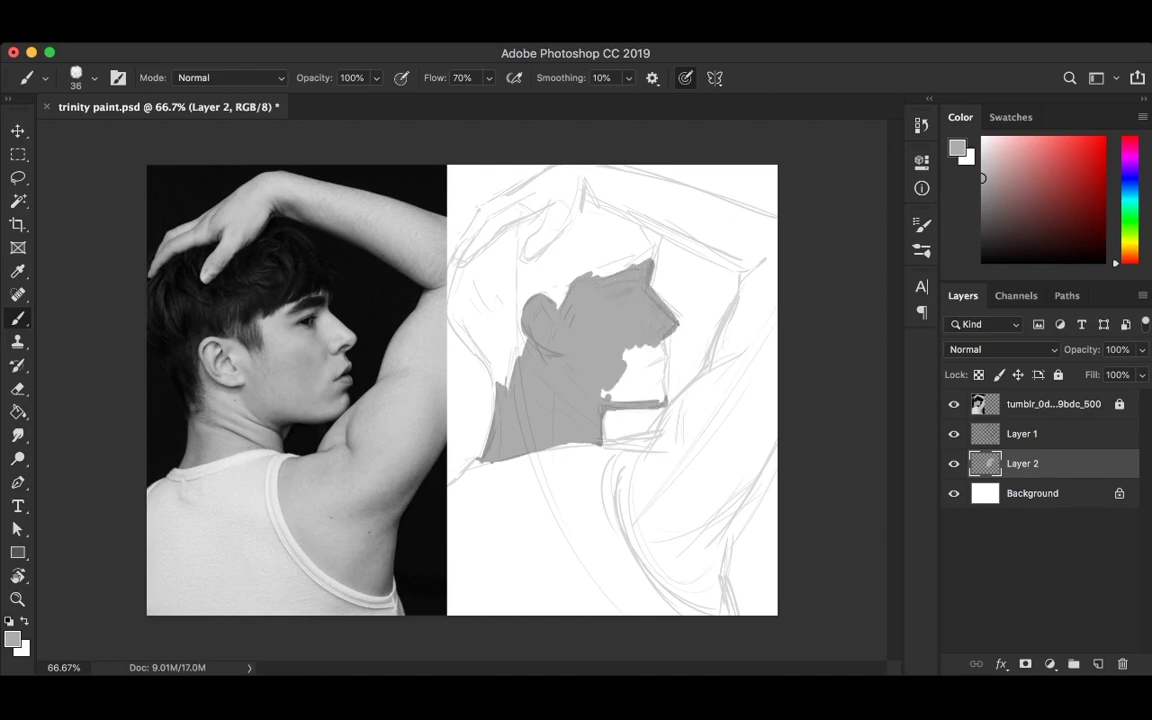
mouse_move(660, 340)
left_mouse_down()
mouse_move(665, 365)
mouse_move(625, 372)
mouse_move(615, 392)
mouse_move(650, 396)
mouse_move(660, 380)
left_mouse_up()
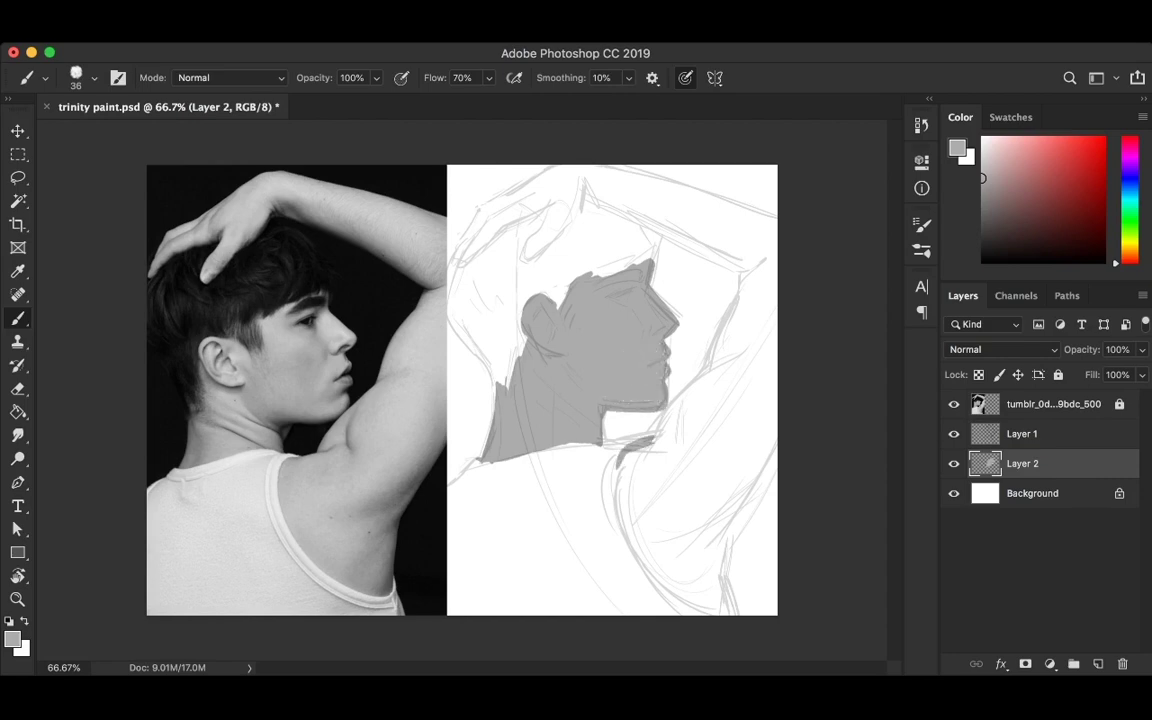
Block in the shoulder, back and lower arm in flat grey
mouse_move(617, 462)
left_mouse_down()
mouse_move(712, 368)
mouse_move(743, 265)
left_mouse_up()
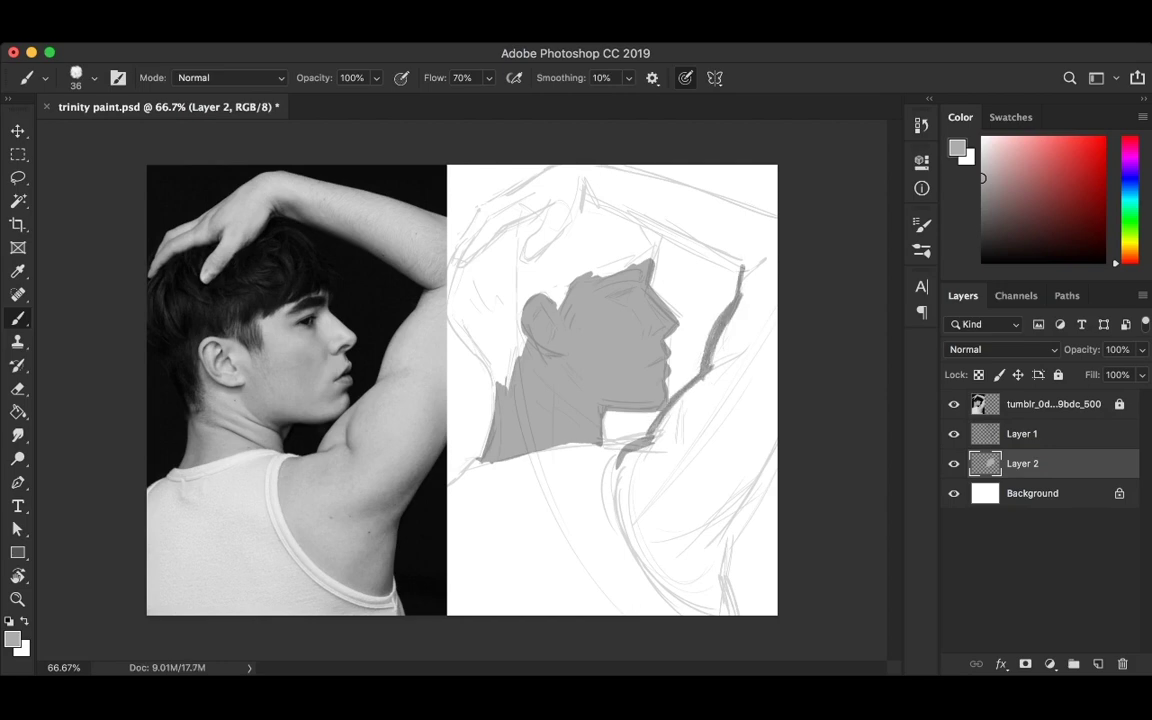
mouse_move(617, 455)
left_mouse_down()
mouse_move(716, 604)
mouse_move(775, 430)
left_mouse_up()
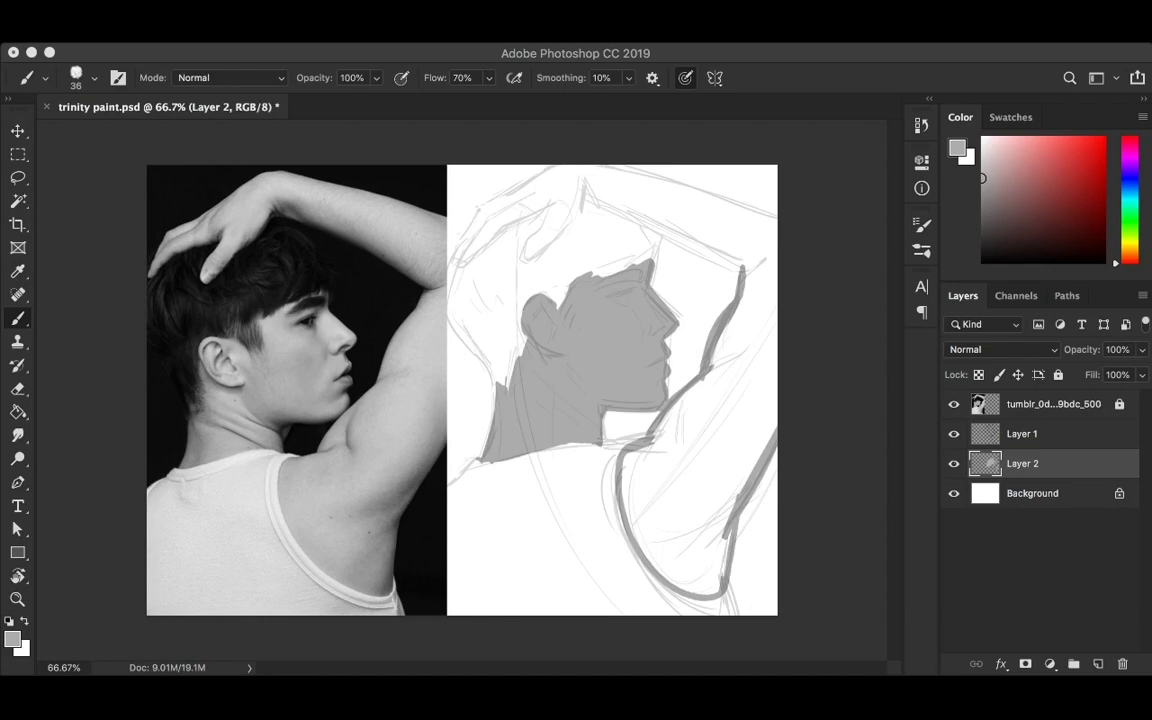
left_click_drag(765, 290, 712, 460)
left_click_drag(772, 320, 715, 427)
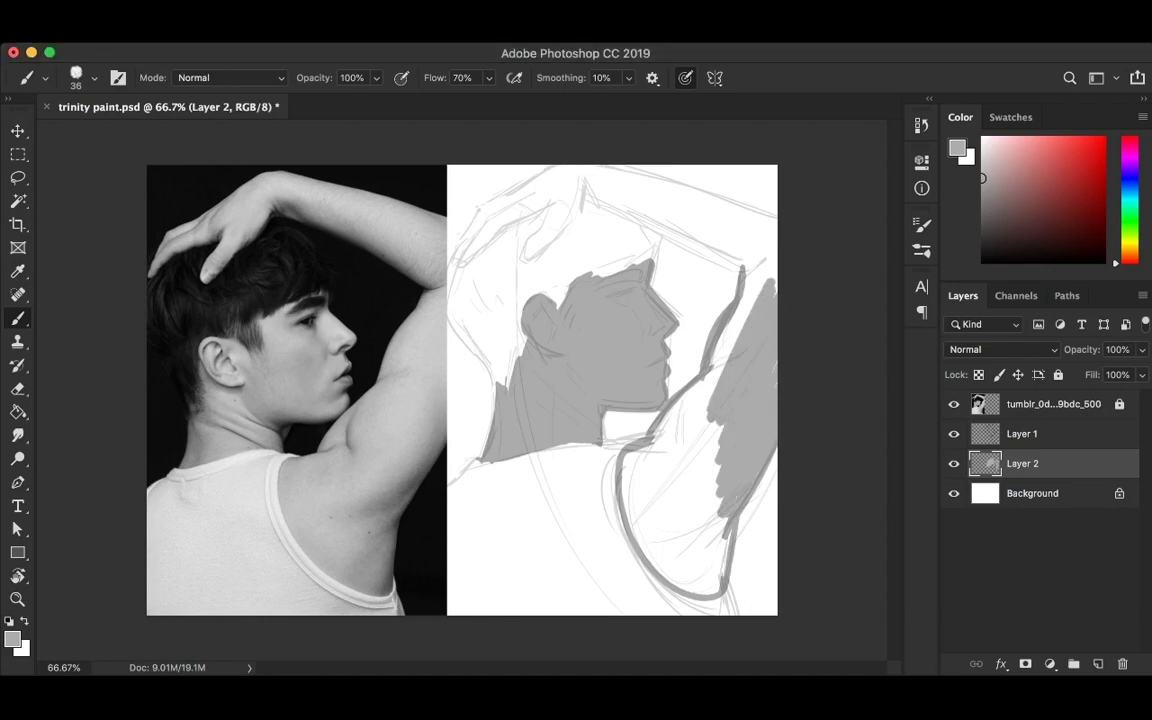
left_click_drag(760, 270, 720, 380)
mouse_move(745, 300)
left_mouse_down()
mouse_move(700, 420)
mouse_move(640, 490)
left_mouse_up()
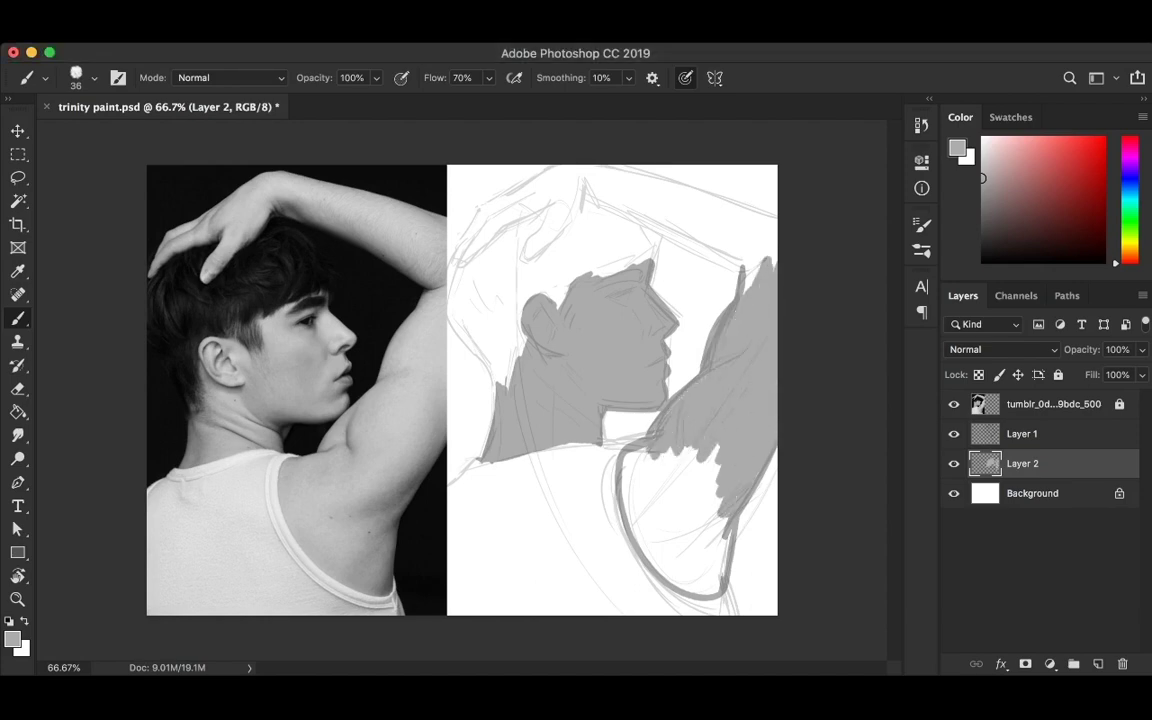
mouse_move(720, 440)
left_mouse_down()
mouse_move(635, 500)
mouse_move(700, 570)
left_mouse_up()
left_click_drag(640, 480, 715, 585)
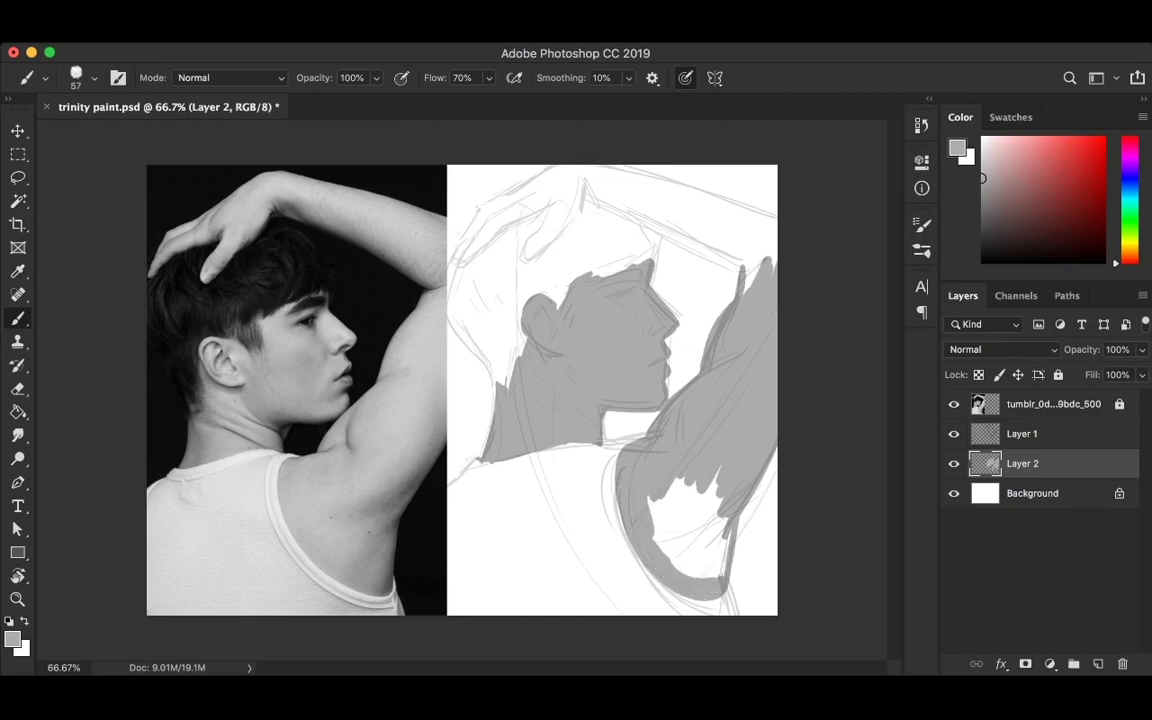
mouse_move(625, 450)
left_mouse_down()
mouse_move(655, 530)
mouse_move(695, 568)
left_mouse_up()
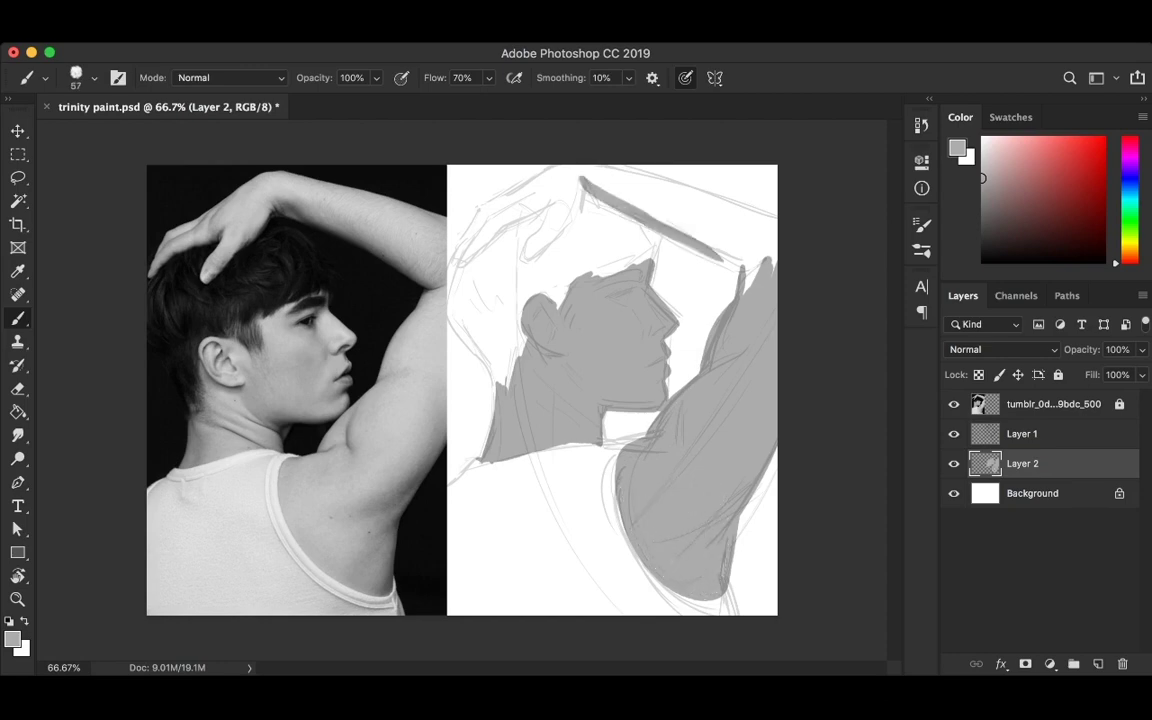
Fill the raised forearm, hand and fingers with flat grey
left_click_drag(580, 178, 770, 265)
mouse_move(580, 172)
left_mouse_down()
mouse_move(668, 190)
mouse_move(700, 244)
left_mouse_up()
mouse_move(632, 192)
left_mouse_down()
mouse_move(540, 165)
mouse_move(508, 190)
mouse_move(528, 252)
mouse_move(550, 250)
mouse_move(578, 195)
left_mouse_up()
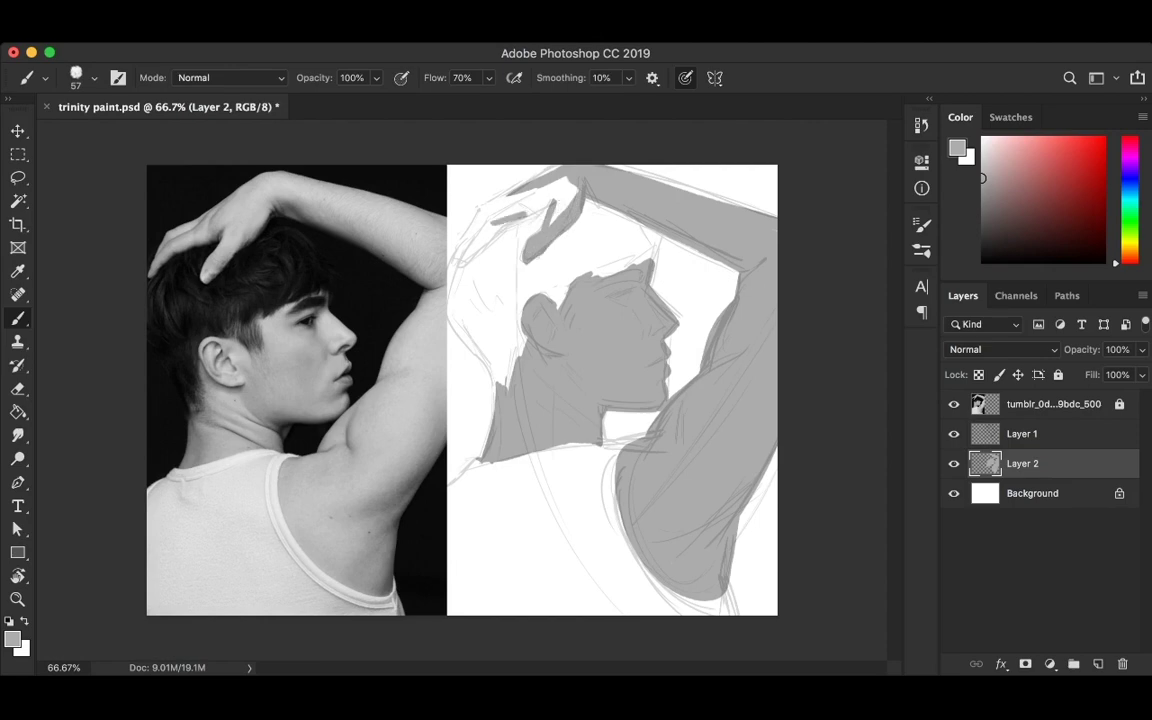
left_click_drag(548, 208, 492, 224)
mouse_move(425, 235)
left_mouse_down()
mouse_move(455, 190)
mouse_move(500, 178)
left_mouse_up()
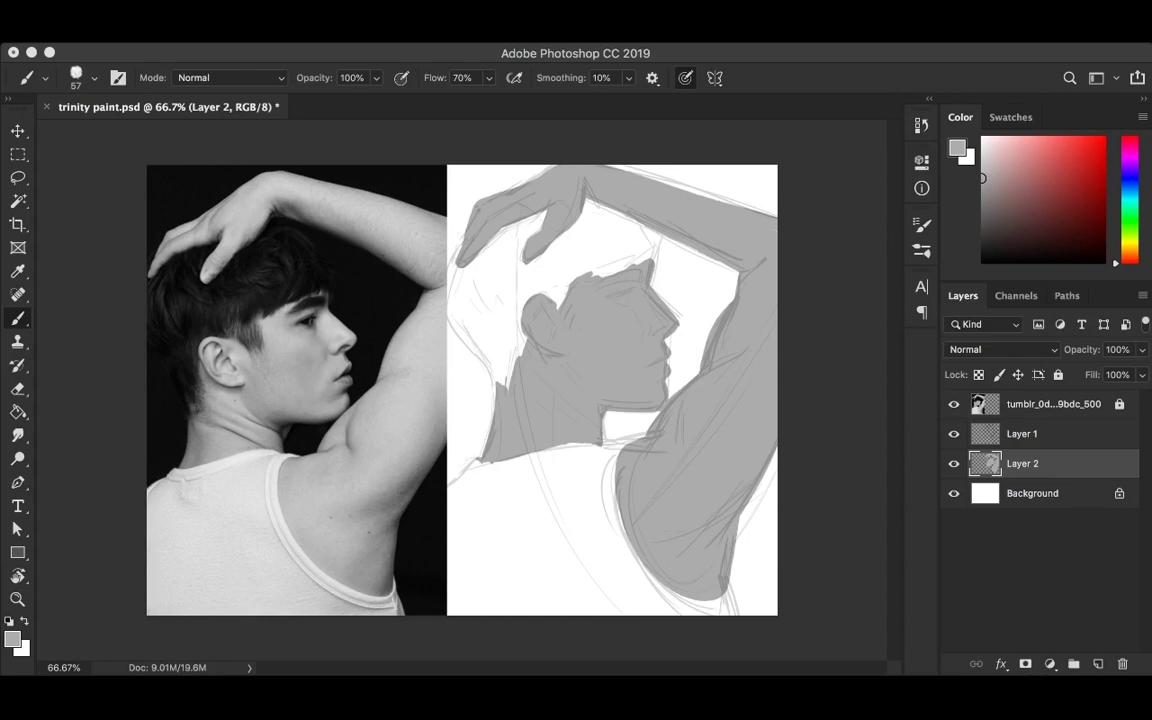
left_click_drag(485, 200, 565, 175)
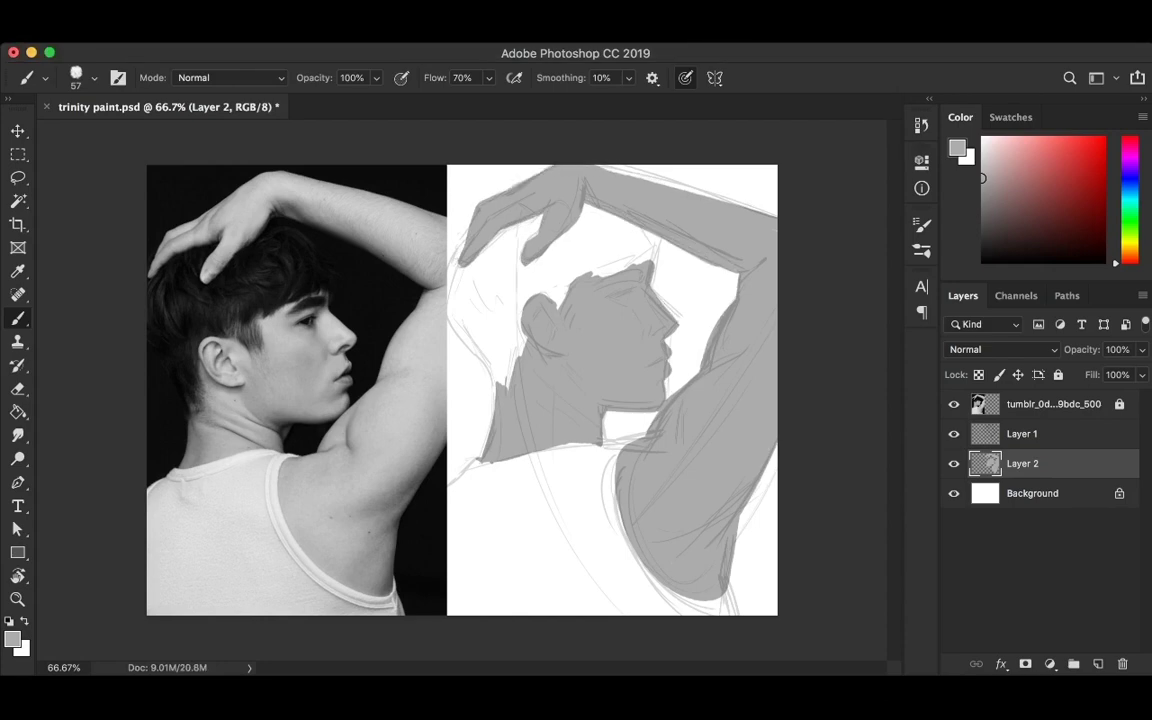
left_click_drag(490, 162, 625, 172)
Scale Layer 1 and Layer 2 together to about 99%, then add grey along the forearm top
left_click(1021, 433, "shift")
key("ctrl+t")
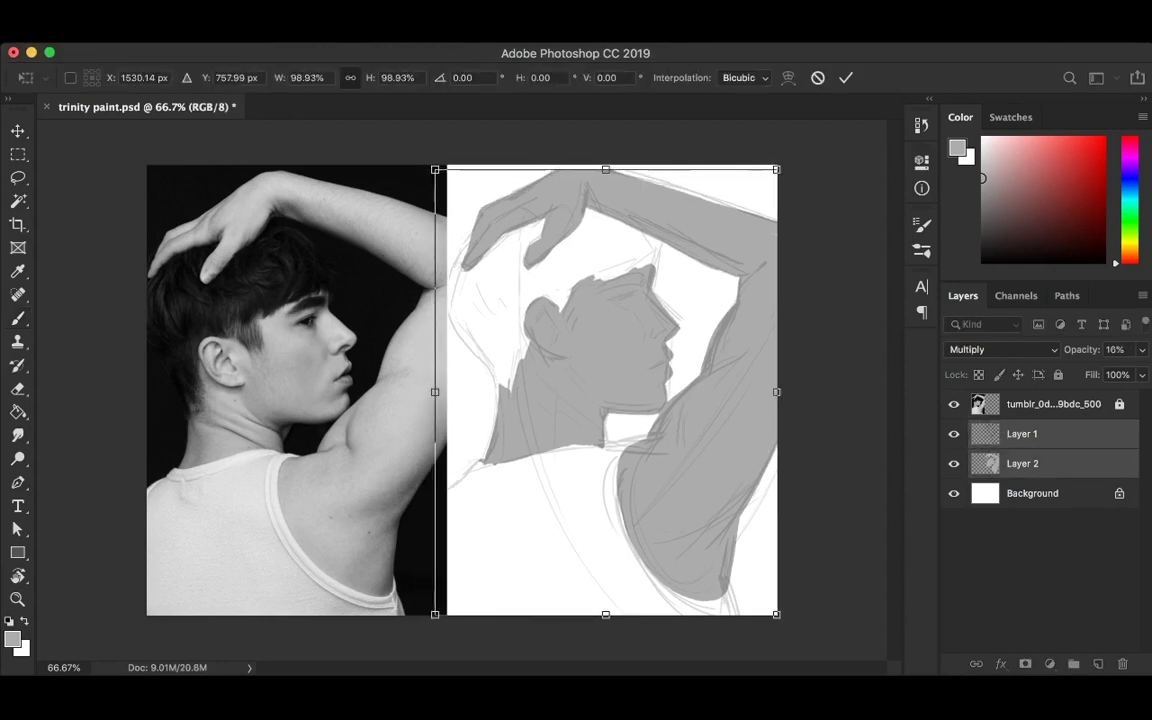
key("Return")
left_click(1022, 463)
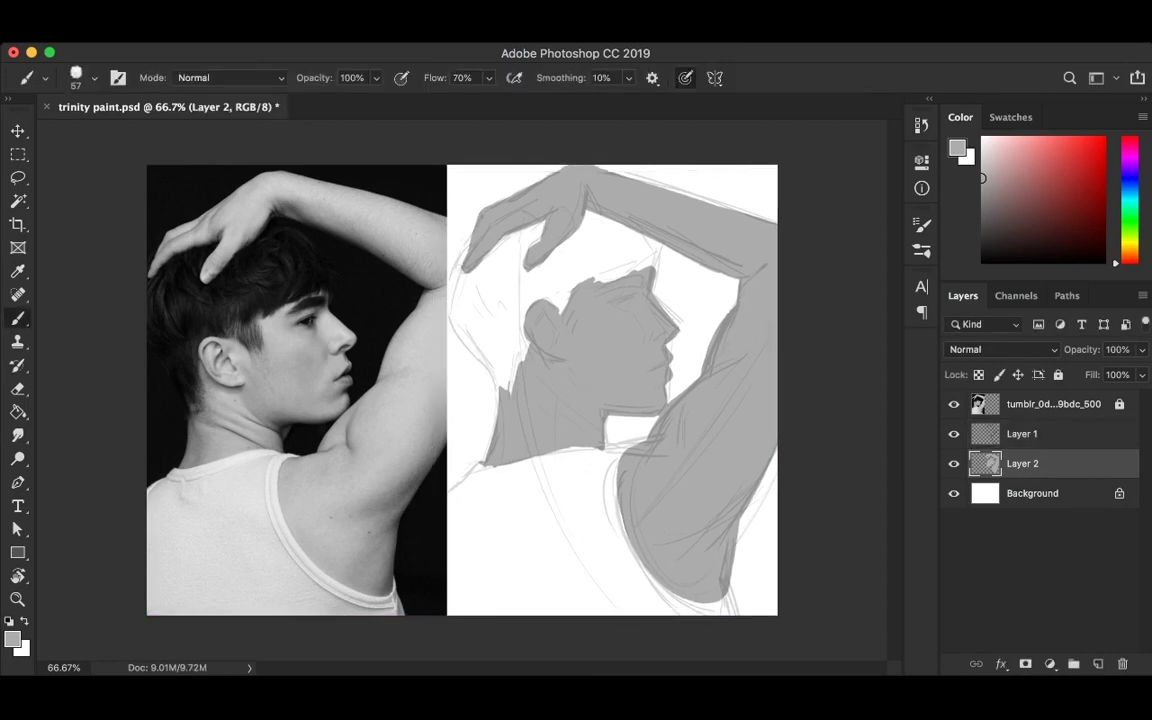
mouse_move(648, 184)
left_mouse_down()
mouse_move(550, 158)
mouse_move(677, 194)
left_mouse_up()
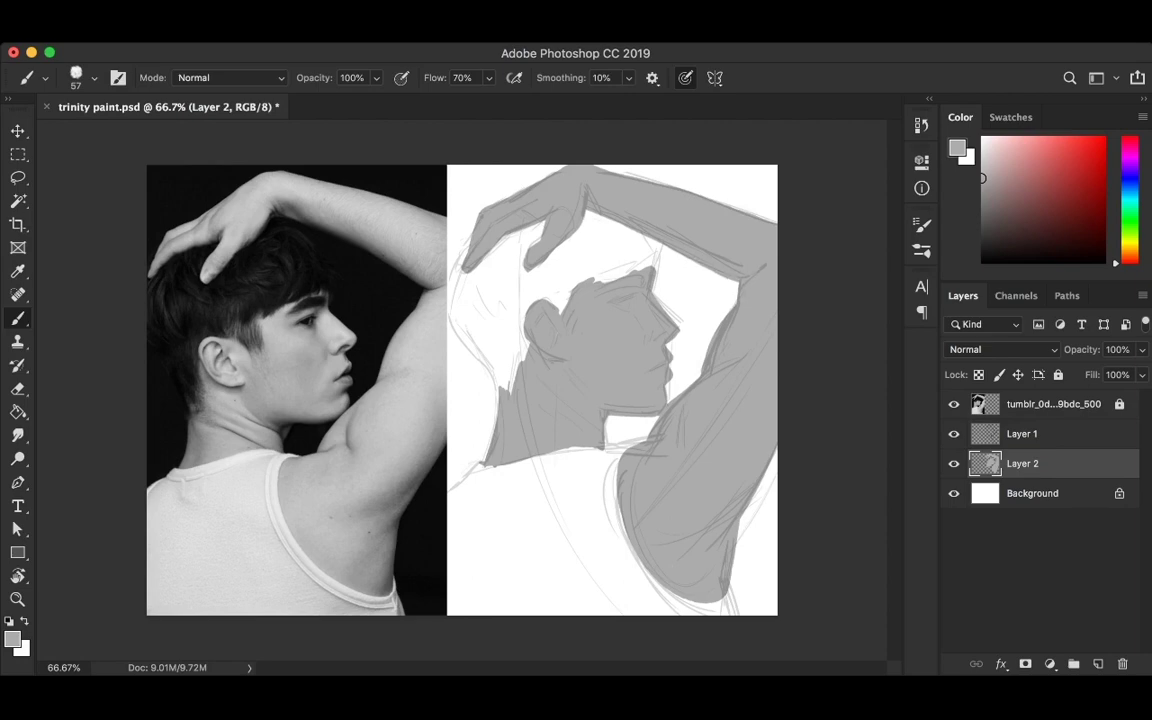
Mark black strokes by the ear, then paint black hair with grey streaks on a new layer
key("d")
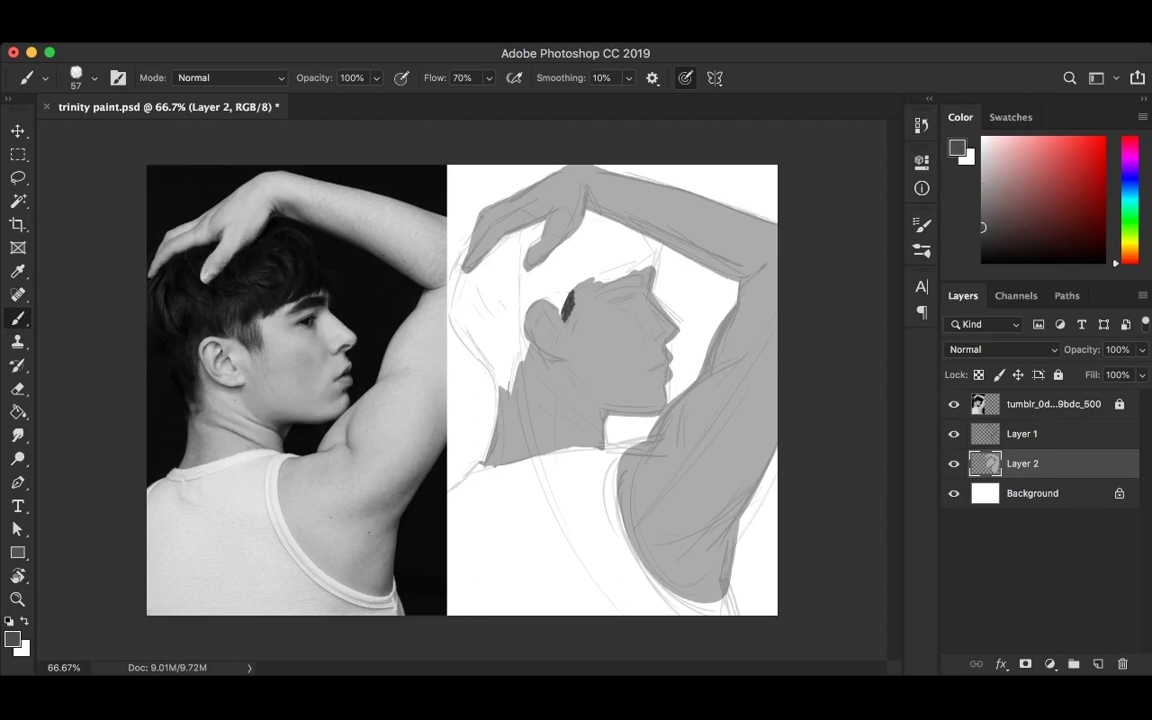
left_click_drag(566, 294, 572, 326)
left_click_drag(572, 292, 579, 330)
left_click(1097, 664, "ctrl")
left_click_drag(470, 255, 460, 285)
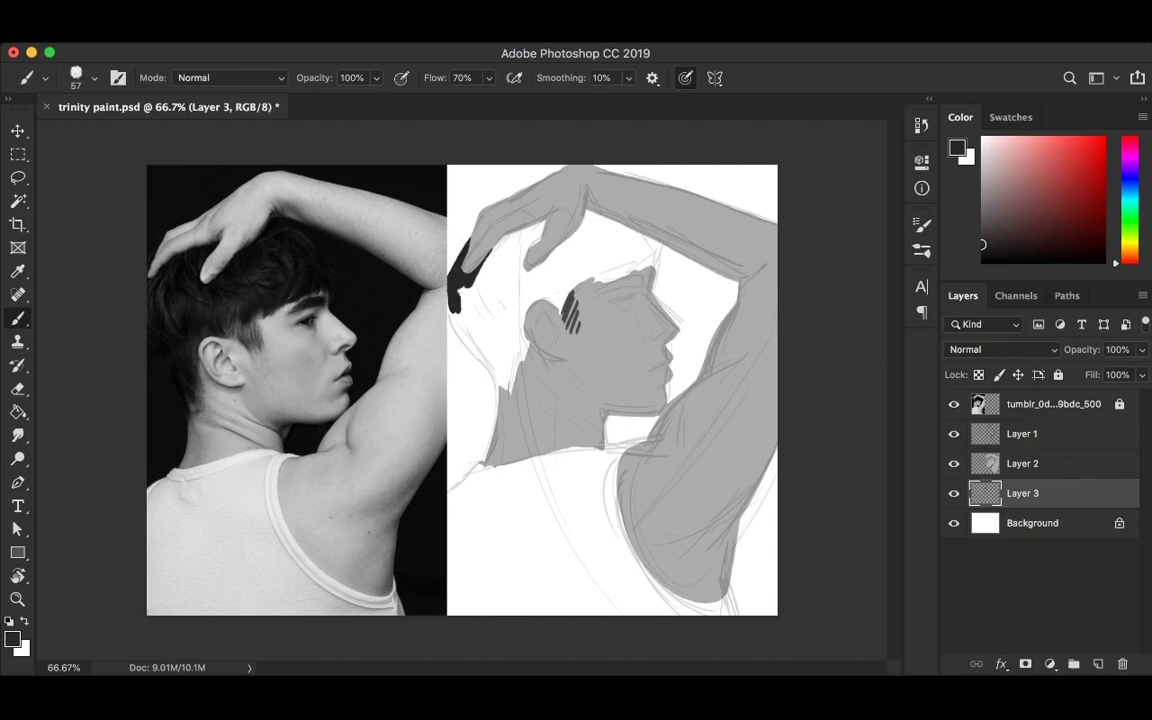
mouse_move(465, 230)
left_mouse_down()
mouse_move(455, 300)
mouse_move(510, 380)
mouse_move(490, 300)
mouse_move(500, 270)
left_mouse_up()
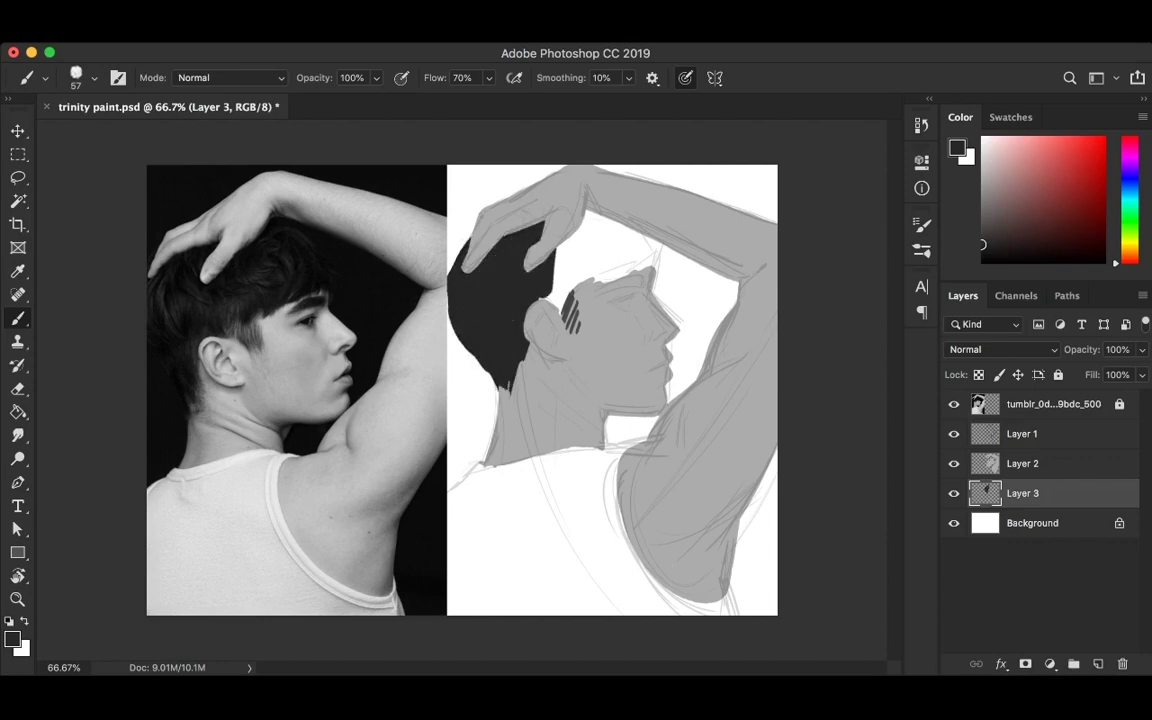
left_click_drag(440, 335, 450, 350)
mouse_move(500, 270)
left_mouse_down()
mouse_move(610, 215)
mouse_move(650, 265)
left_mouse_up()
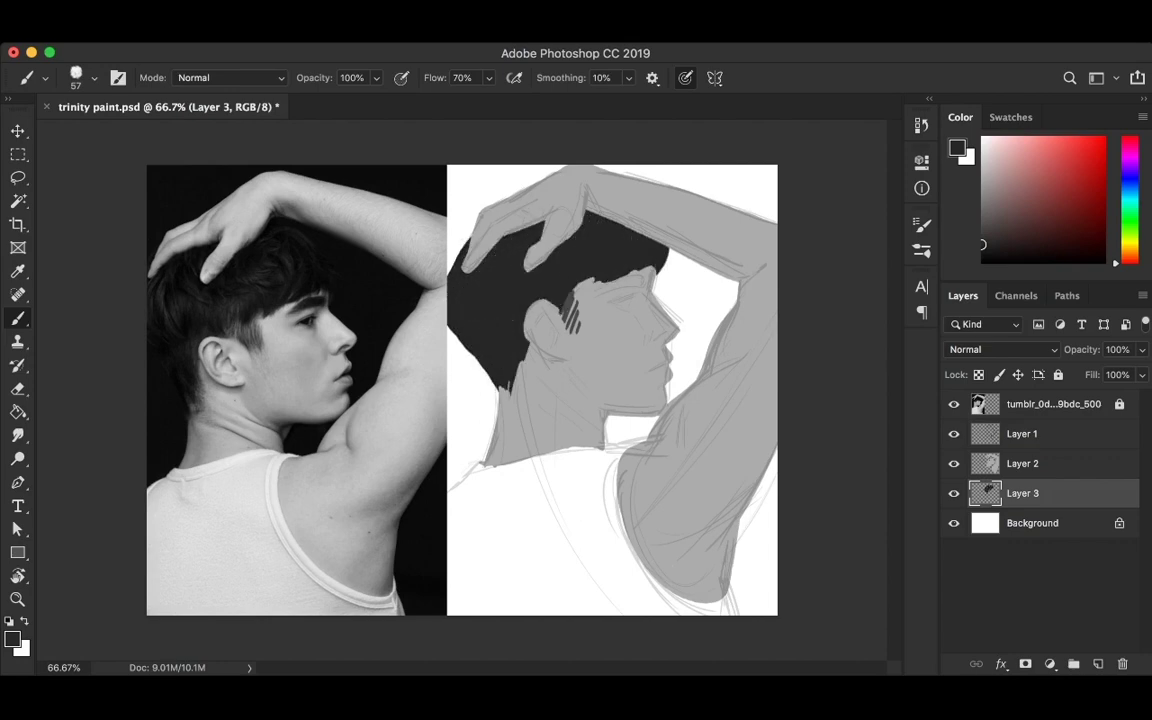
mouse_move(565, 280)
left_mouse_down()
mouse_move(535, 325)
mouse_move(505, 335)
left_mouse_up()
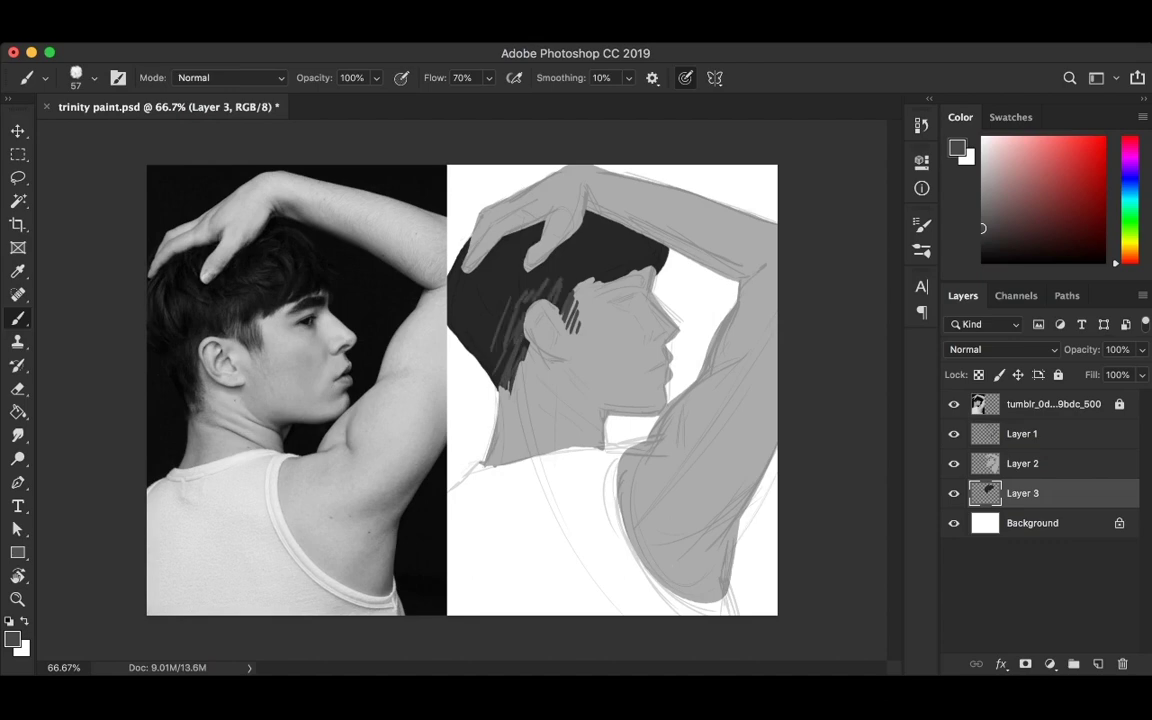
Paint the shirt light grey over the back and shoulders
left_click(300, 540, "alt")
left_click_drag(540, 470, 460, 550)
mouse_move(595, 455)
left_mouse_down()
mouse_move(475, 500)
mouse_move(500, 480)
left_mouse_up()
mouse_move(470, 530)
left_mouse_down()
mouse_move(530, 470)
mouse_move(640, 540)
left_mouse_up()
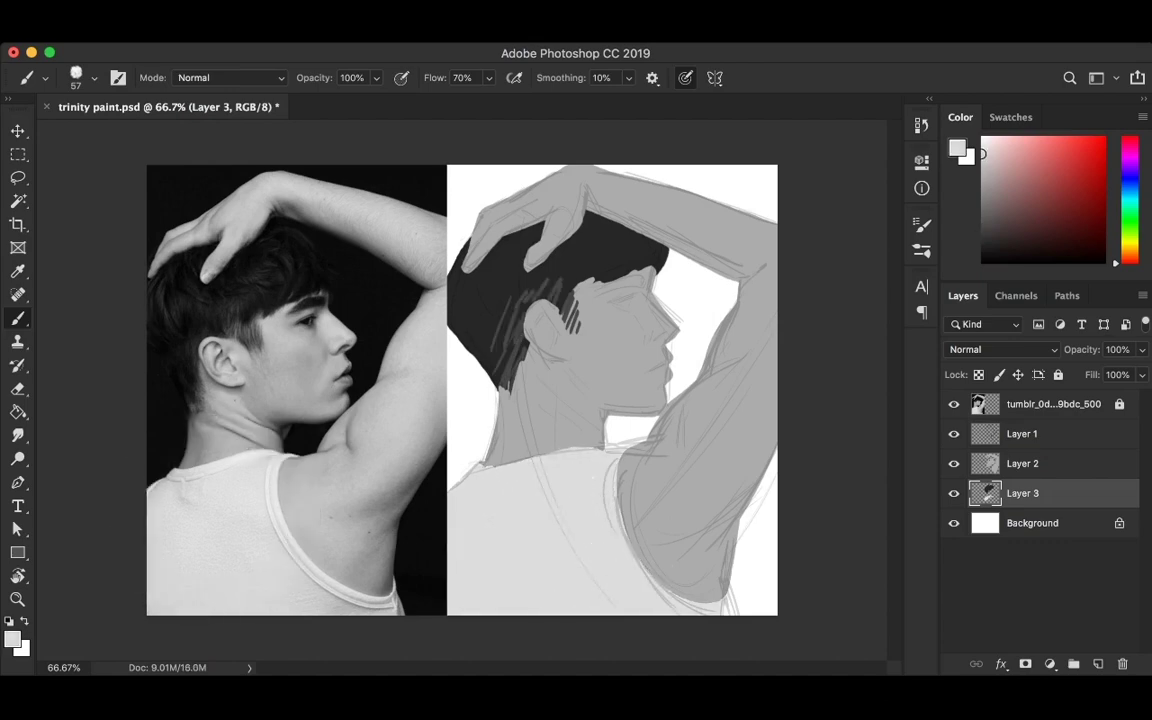
Delete the sketch layer and fill the Background with black
left_click(1022, 433)
key("Delete")
left_click(1032, 493)
key("g")
key("d")
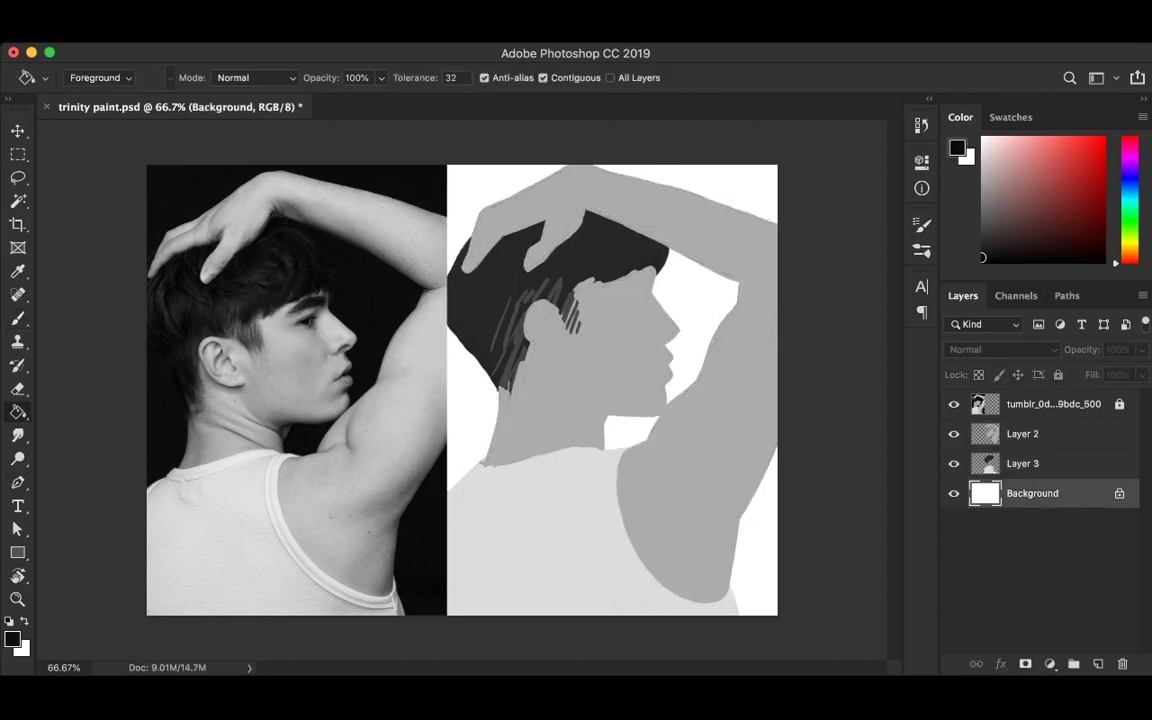
key("alt+BackSpace")
key("b")
Merge Layer 2 into Layer 3 and lighten the hand top with a sampled light grey
key("alt+bracketright")
key("alt+bracketleft")
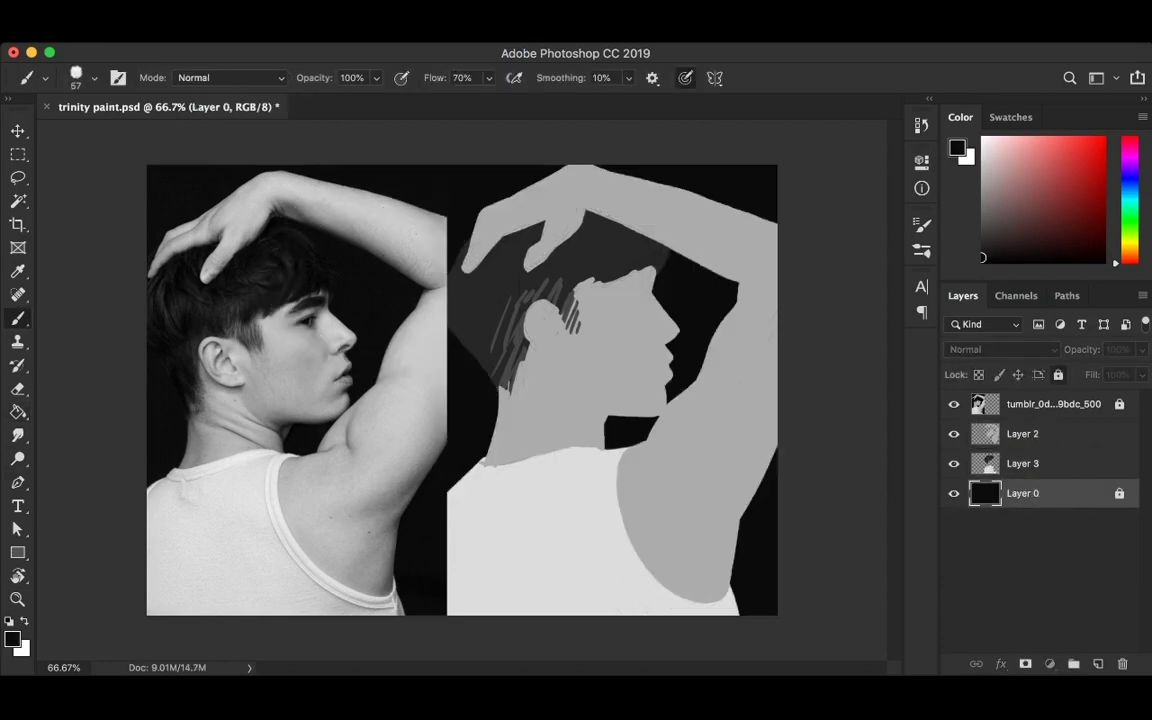
key("alt+bracketright")
key("alt+bracketright")
key("ctrl+e")
left_click(150, 222, "alt")
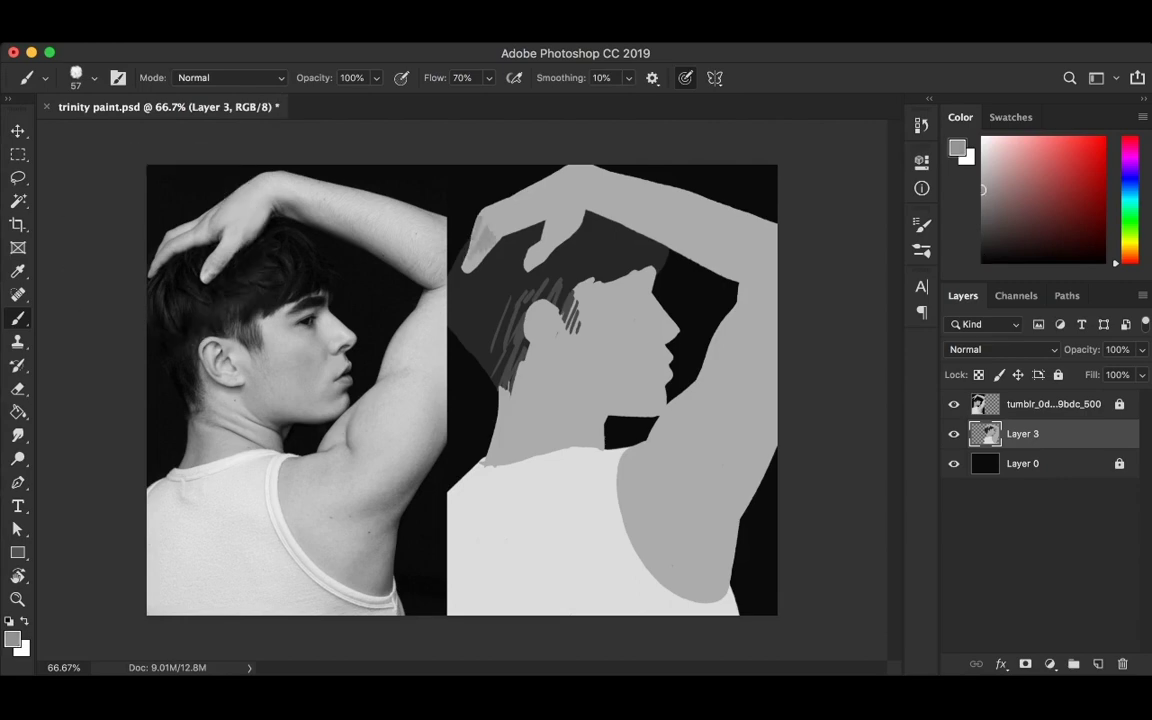
mouse_move(478, 200)
left_mouse_down()
mouse_move(530, 190)
mouse_move(505, 185)
left_mouse_up()
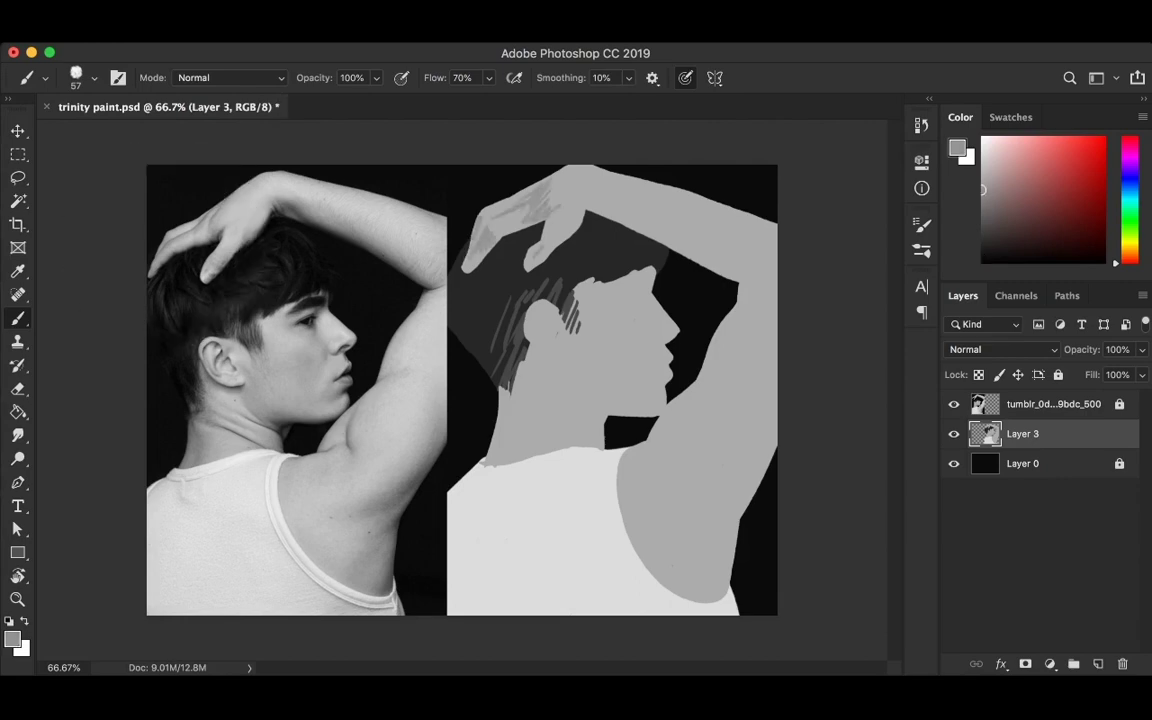
Lighten the fingers, then hatch mid-grey shading along the raised forearm
left_click_drag(576, 206, 562, 236)
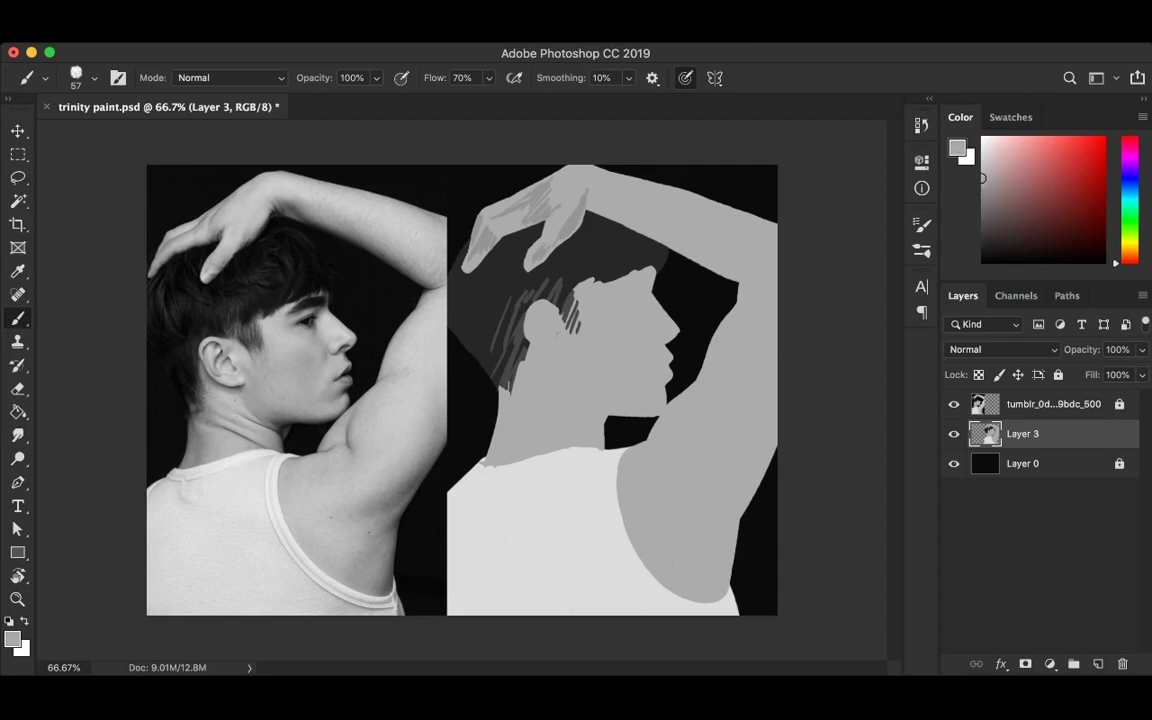
left_click(475, 233, "alt")
left_click(476, 237, "alt")
left_click_drag(527, 177, 643, 238)
left_click_drag(565, 184, 665, 252)
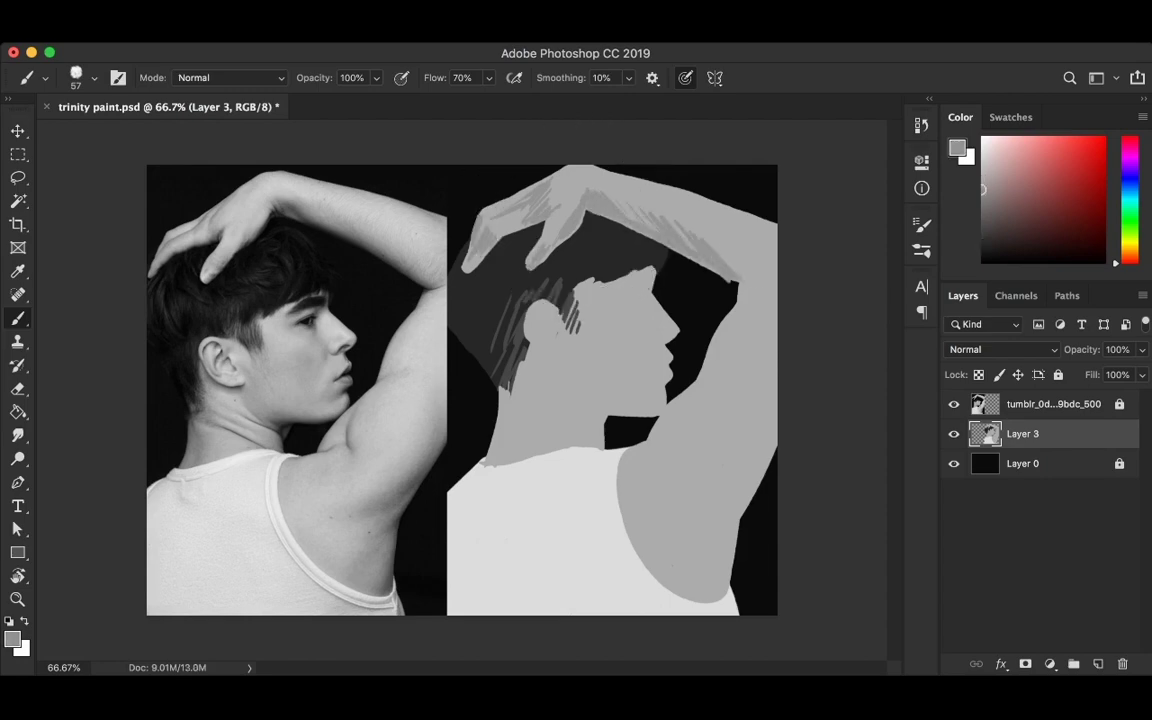
left_click_drag(648, 205, 775, 255)
left_click_drag(578, 175, 700, 224)
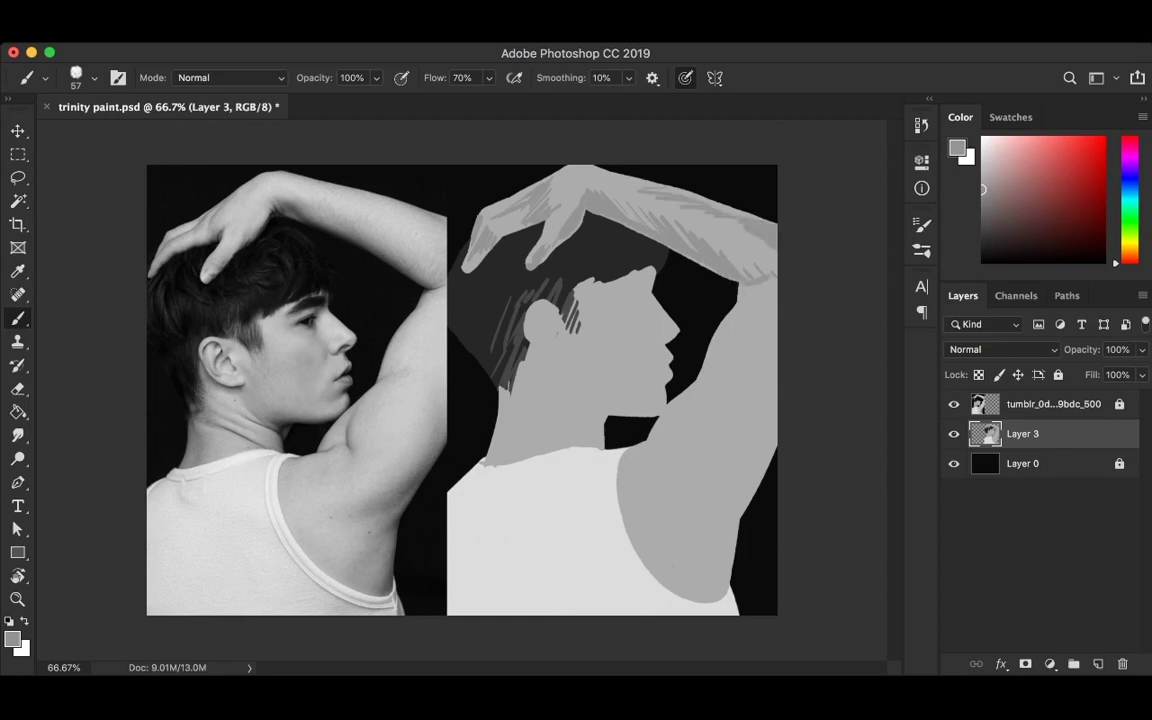
Hatch grey shading over the raised arm's right side, shoulder and upper arm
left_click_drag(730, 320, 770, 282)
left_click_drag(696, 390, 745, 370)
left_click_drag(660, 470, 700, 440)
left_click_drag(665, 520, 720, 480)
mouse_move(680, 570)
left_mouse_down()
mouse_move(730, 530)
mouse_move(722, 538)
left_mouse_up()
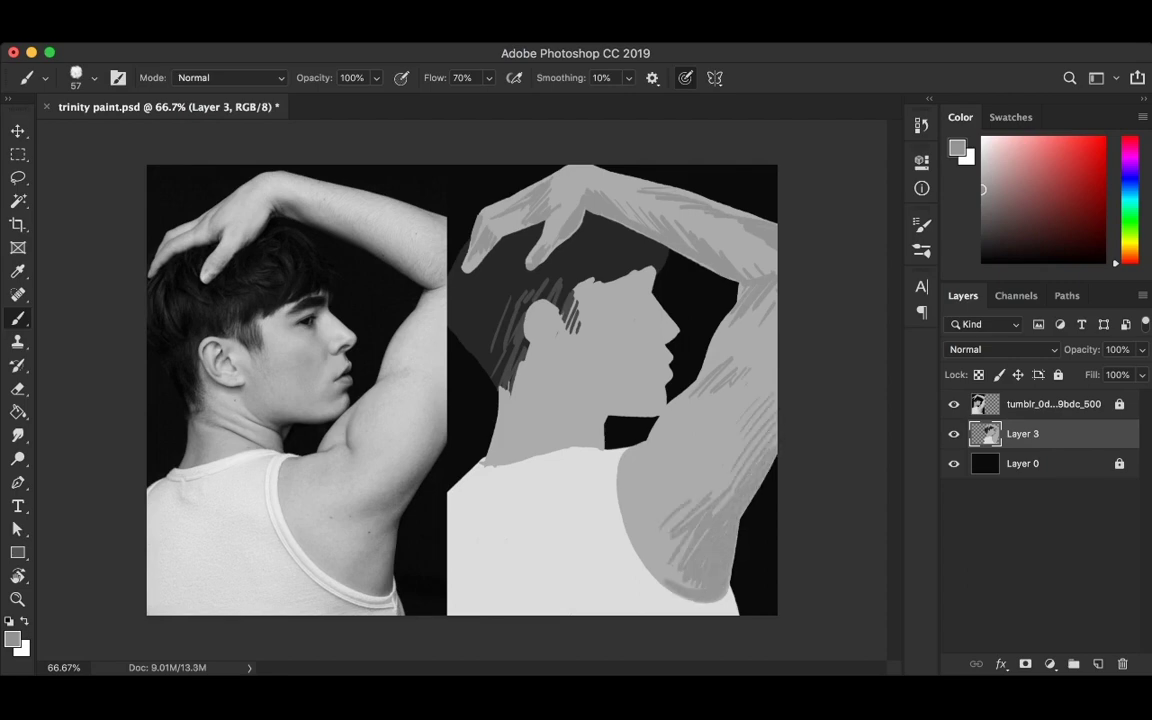
mouse_move(640, 525)
left_mouse_down()
mouse_move(685, 470)
mouse_move(675, 455)
mouse_move(700, 430)
mouse_move(694, 392)
left_mouse_up()
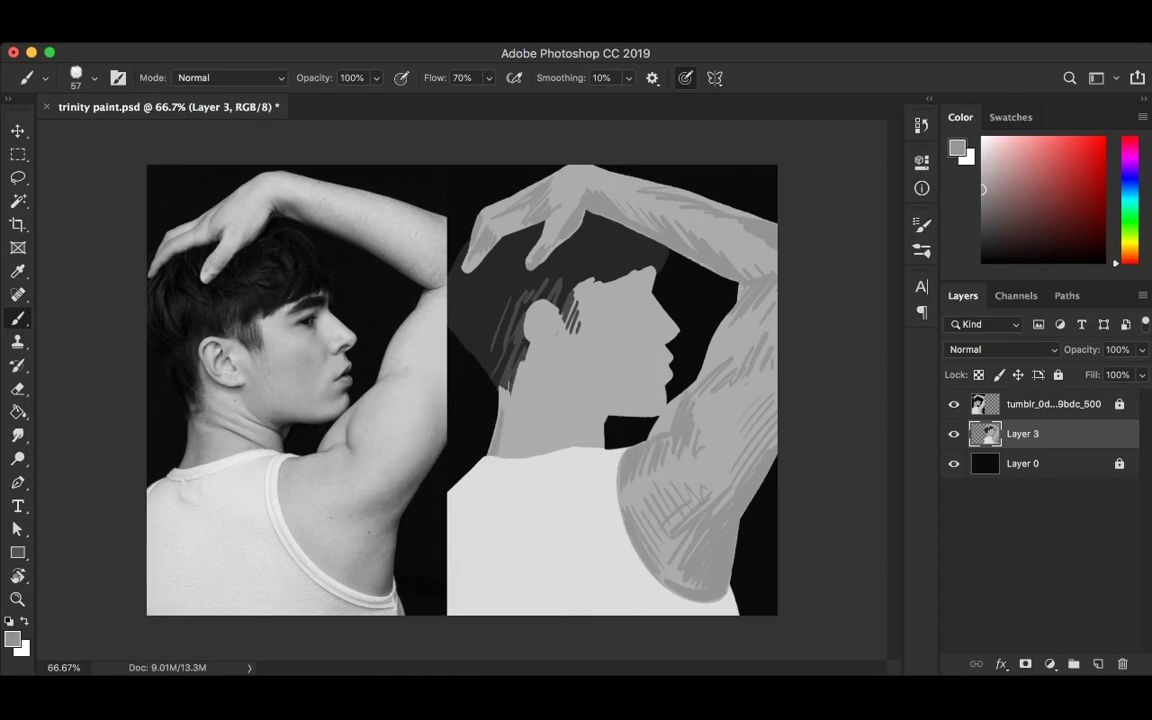
Hatch shading on the neck, jaw and cheek
left_click_drag(497, 440, 525, 350)
mouse_move(520, 395)
left_mouse_down()
mouse_move(545, 345)
mouse_move(575, 340)
left_mouse_up()
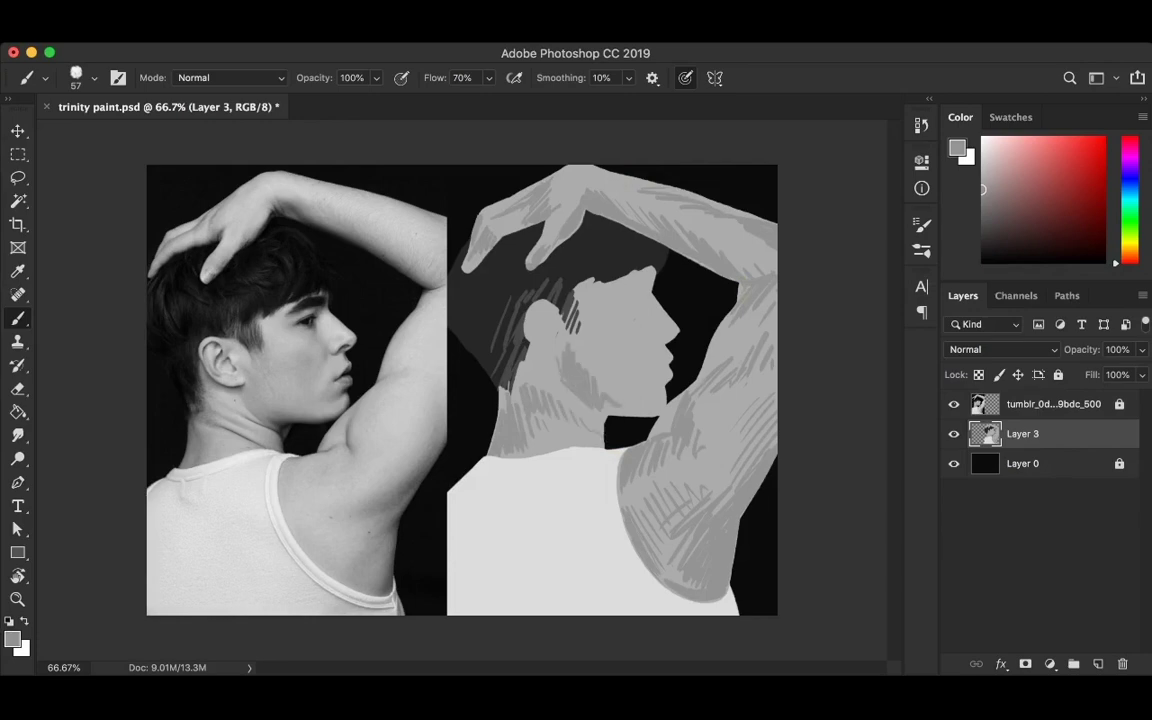
left_click_drag(530, 388, 545, 364)
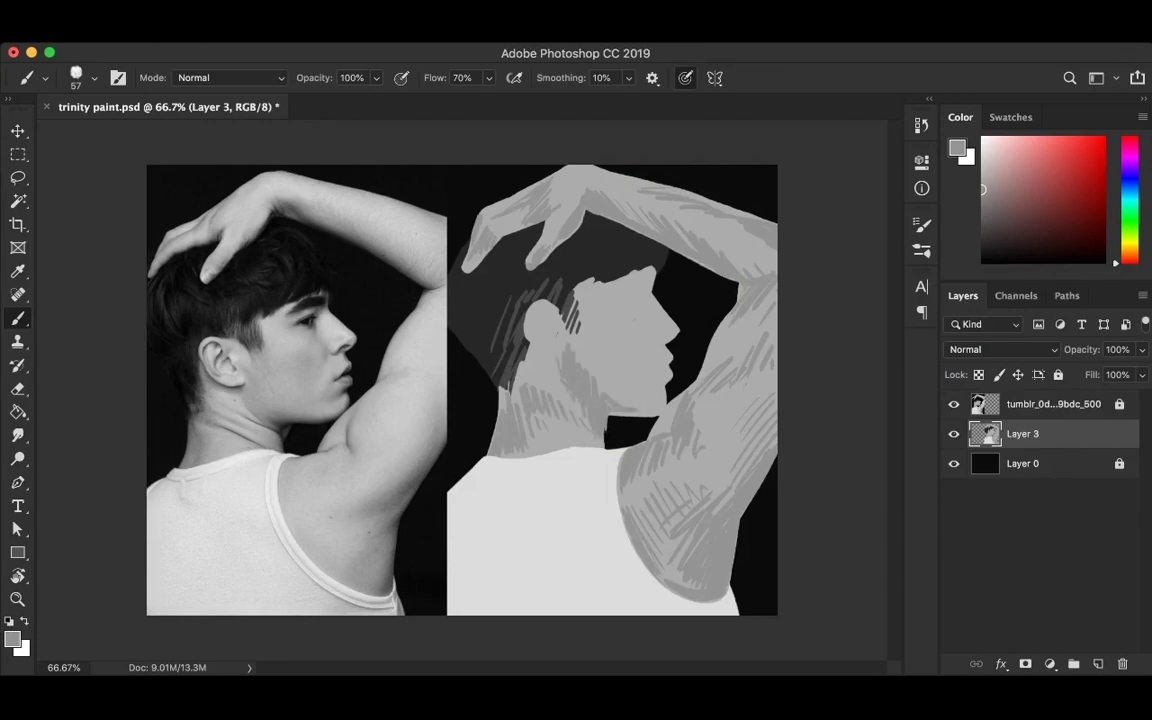
mouse_move(620, 340)
left_mouse_down()
mouse_move(645, 305)
mouse_move(650, 322)
mouse_move(655, 273)
left_mouse_up()
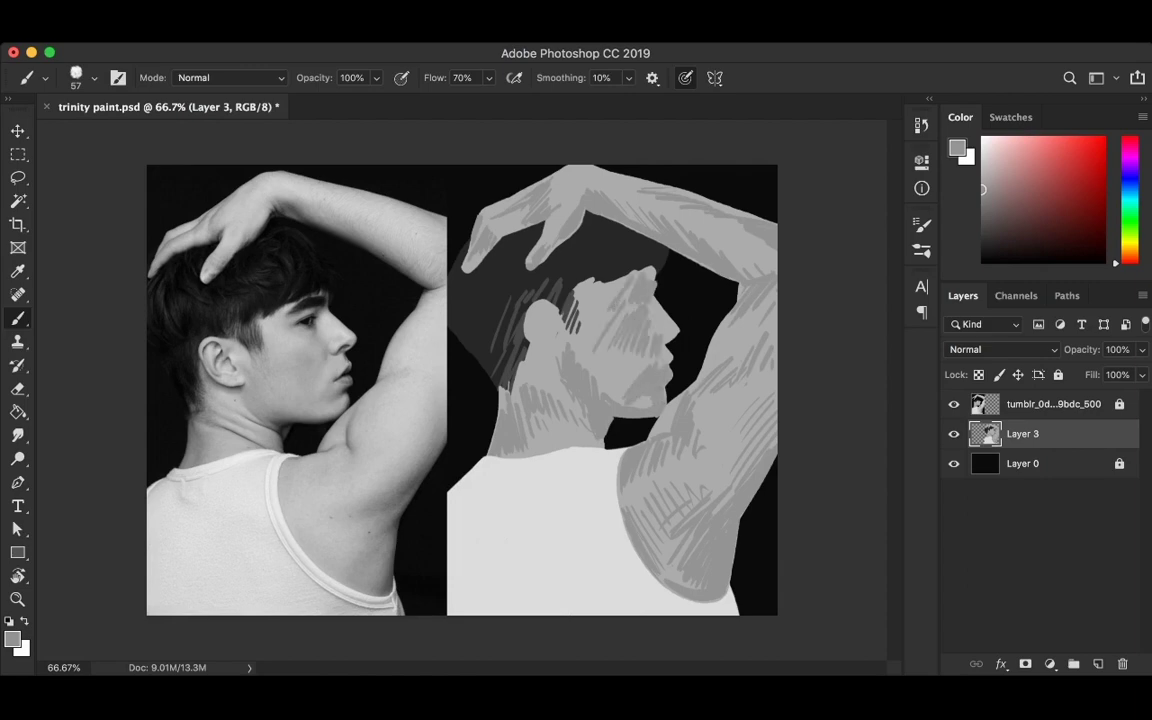
With a smaller brush and a darker sampled grey, shade under and behind the ear
scroll(496, 373, "up", 3)
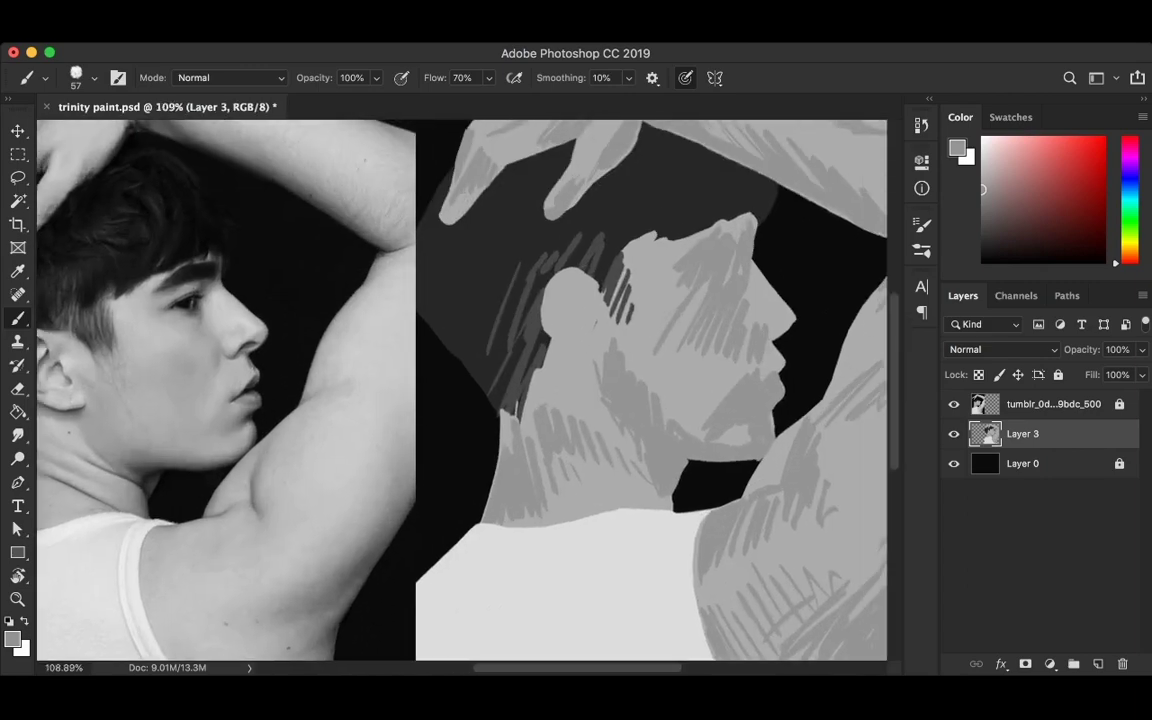
key("bracketleft")
key("bracketleft")
key("bracketleft")
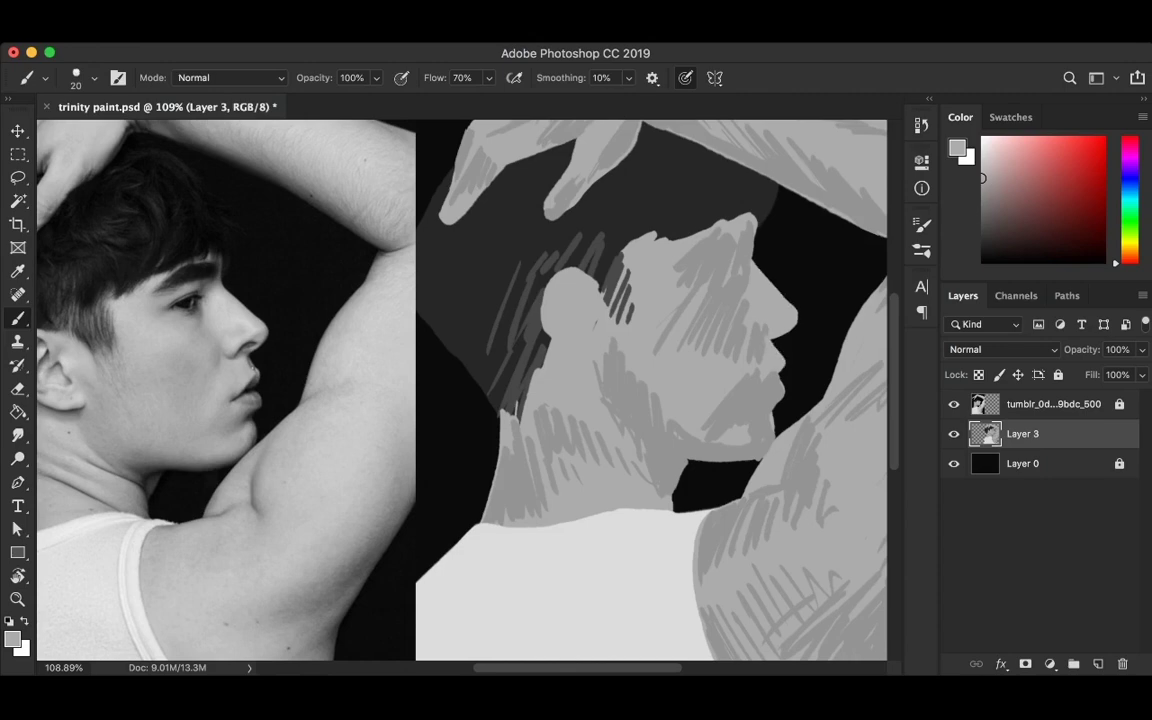
left_click(704, 348, "alt")
left_click(861, 133, "alt")
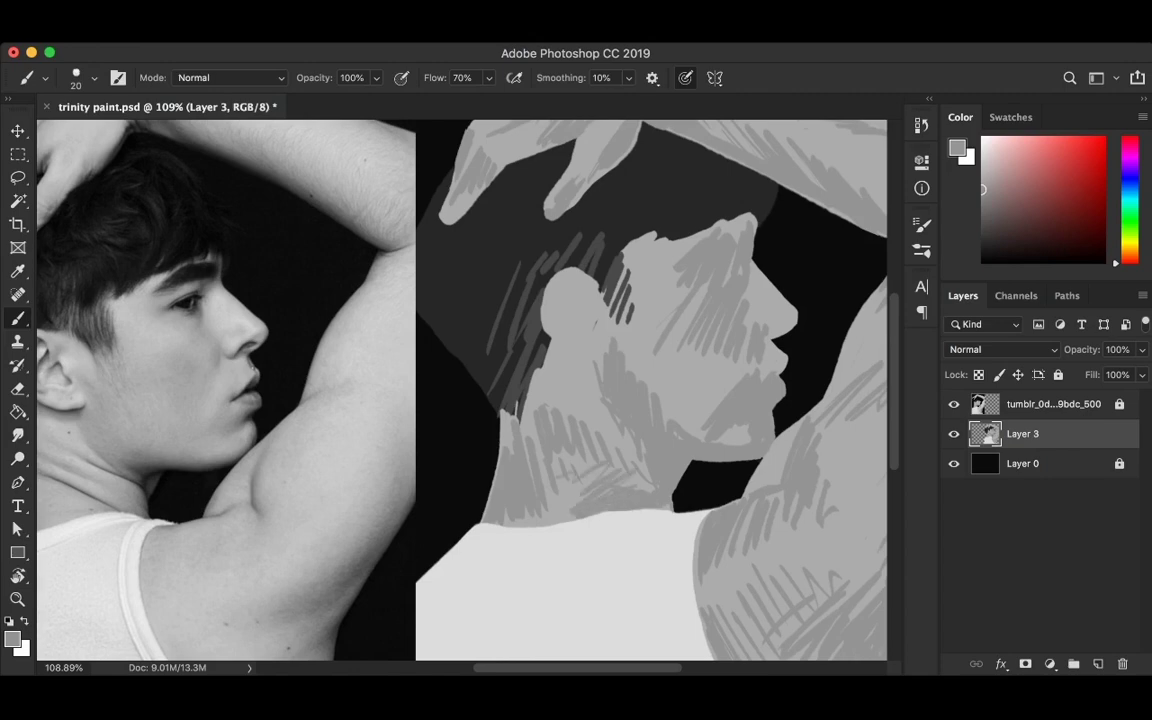
scroll(560, 450, "left", 3)
left_click_drag(636, 362, 660, 372)
mouse_move(560, 250)
left_mouse_down()
mouse_move(625, 278)
mouse_move(642, 330)
left_mouse_up()
Paint inner-ear detail in a lighter grey and hatch dark strands across the hair
left_click(861, 132, "alt")
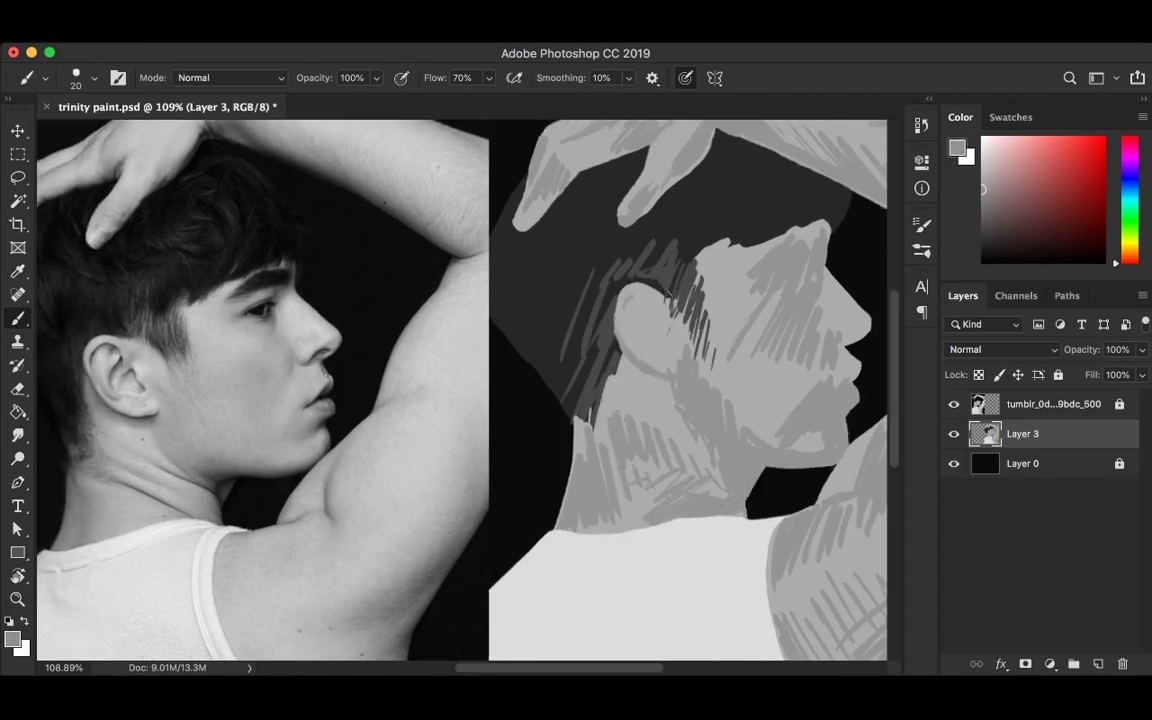
left_click(610, 313, "alt")
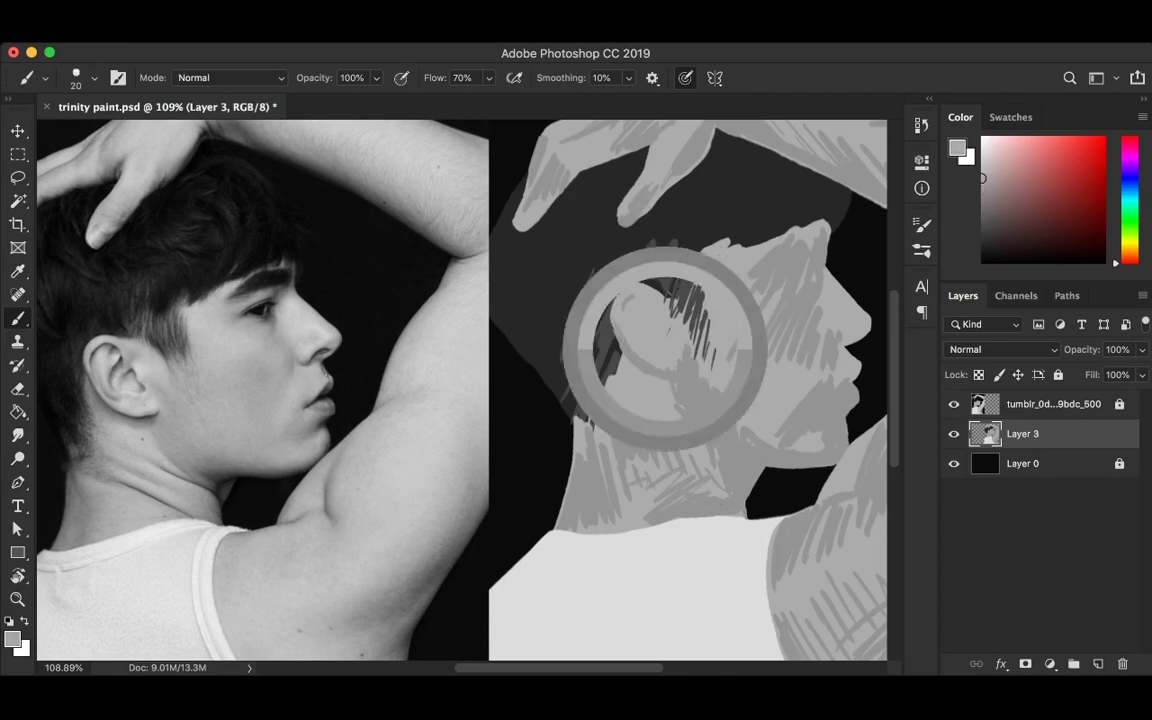
mouse_move(645, 308)
left_mouse_down()
mouse_move(652, 345)
mouse_move(655, 335)
left_mouse_up()
left_click_drag(640, 228, 676, 262)
mouse_move(743, 289)
left_mouse_down()
mouse_move(765, 316)
mouse_move(752, 294)
left_mouse_up()
left_click_drag(655, 235, 560, 255)
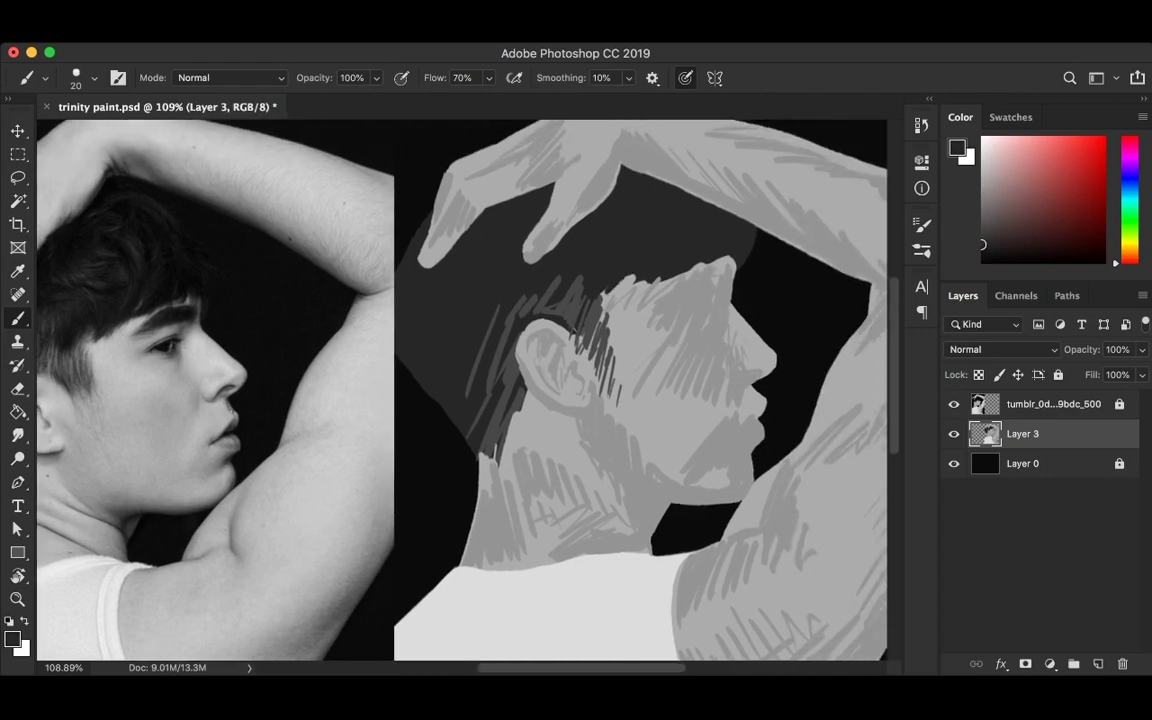
mouse_move(640, 240)
left_mouse_down()
mouse_move(700, 285)
mouse_move(675, 293)
mouse_move(688, 282)
mouse_move(704, 290)
mouse_move(658, 301)
mouse_move(590, 275)
left_mouse_up()
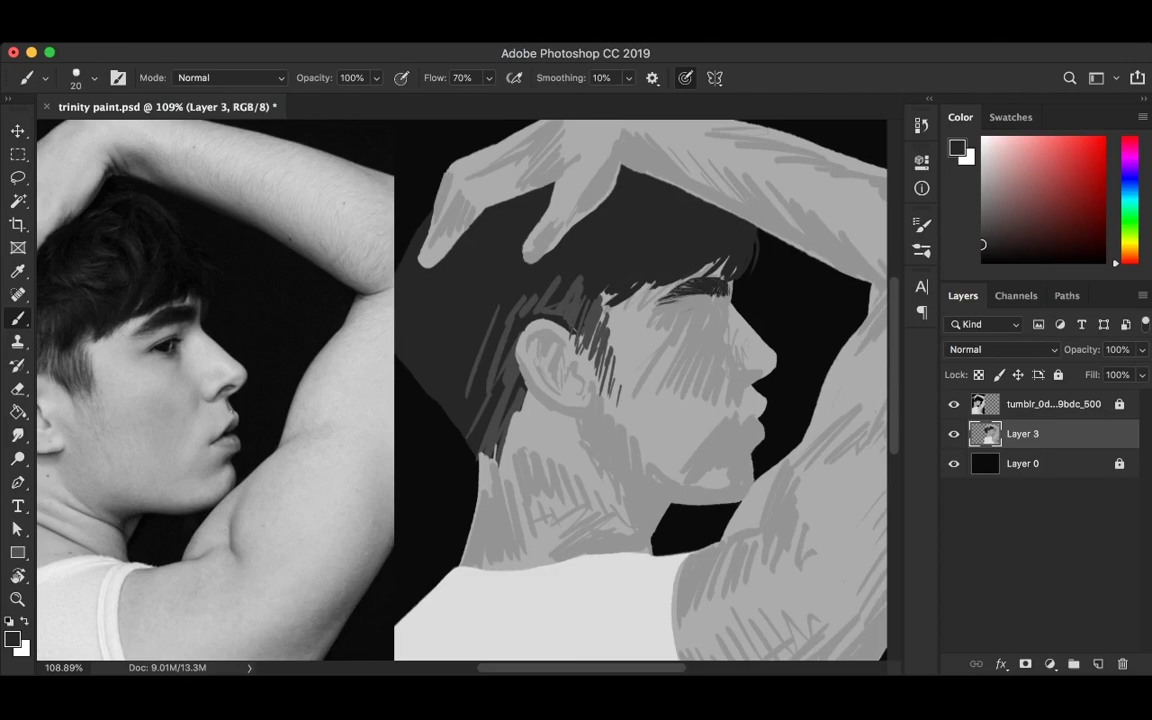
Paint the eye and nostril, hatch the jaw, then add a new layer clipped to Layer 3
mouse_move(716, 304)
left_mouse_down()
mouse_move(690, 312)
mouse_move(696, 321)
left_mouse_up()
mouse_move(765, 372)
left_mouse_down()
mouse_move(748, 380)
mouse_move(739, 431)
left_mouse_up()
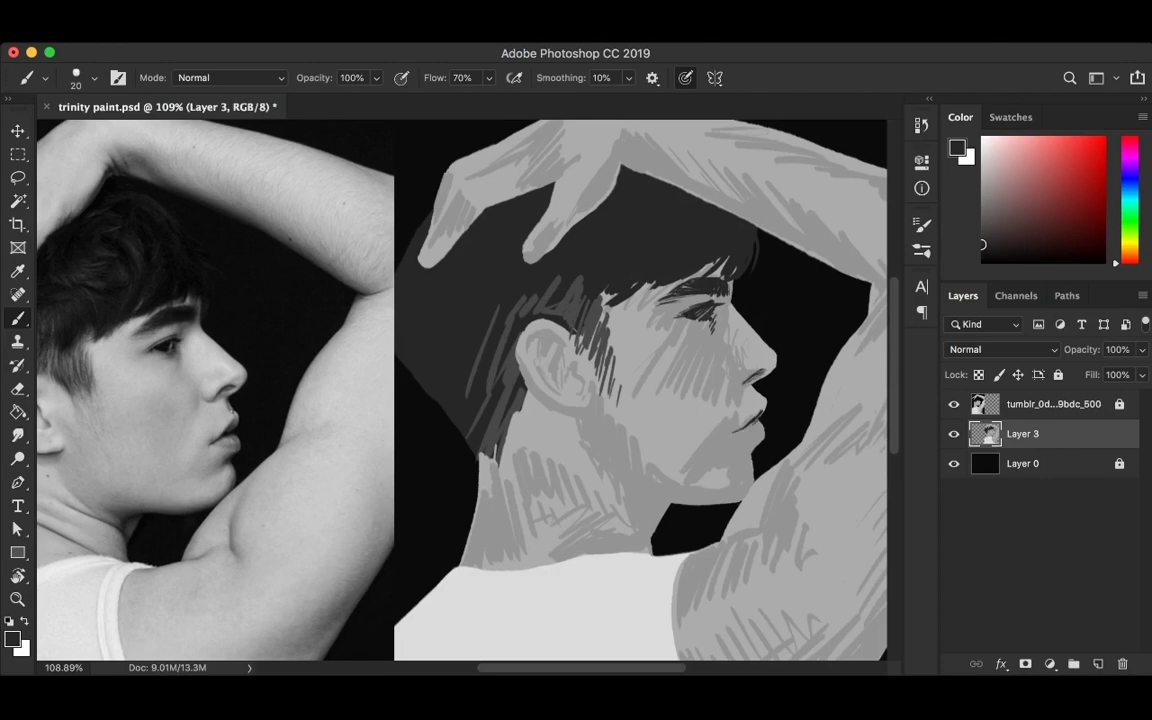
mouse_move(600, 428)
left_mouse_down()
mouse_move(562, 466)
mouse_move(600, 453)
mouse_move(562, 488)
mouse_move(652, 454)
left_mouse_up()
key("ctrl+alt+shift+n")
key("ctrl+alt+g")
Add dark hatching on the jaw, cheek, lips, around the eye and in the hair
mouse_move(680, 401)
left_mouse_down()
mouse_move(660, 417)
mouse_move(668, 391)
left_mouse_up()
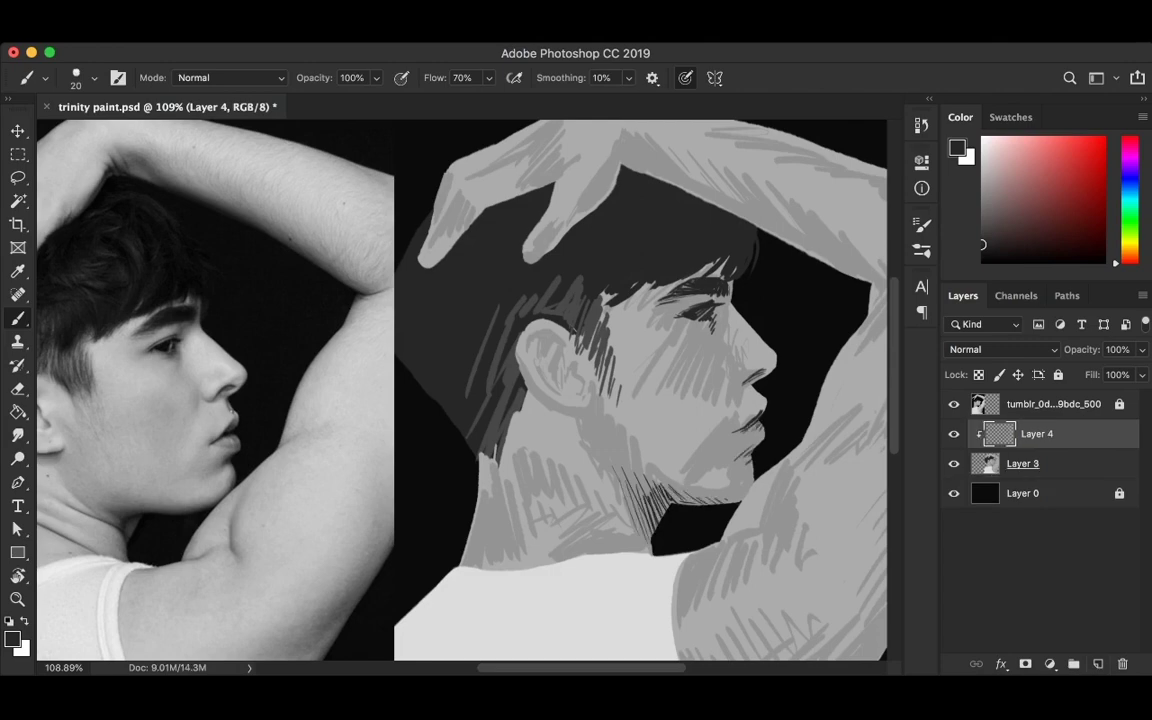
left_click_drag(760, 406, 749, 420)
left_click_drag(684, 365, 671, 384)
left_click_drag(638, 286, 612, 292)
left_click_drag(707, 317, 679, 324)
Hatch dark strokes near the ear, in the nearby hair and inside the ear
scroll(460, 390, "left", 3)
left_click_drag(549, 352, 572, 355)
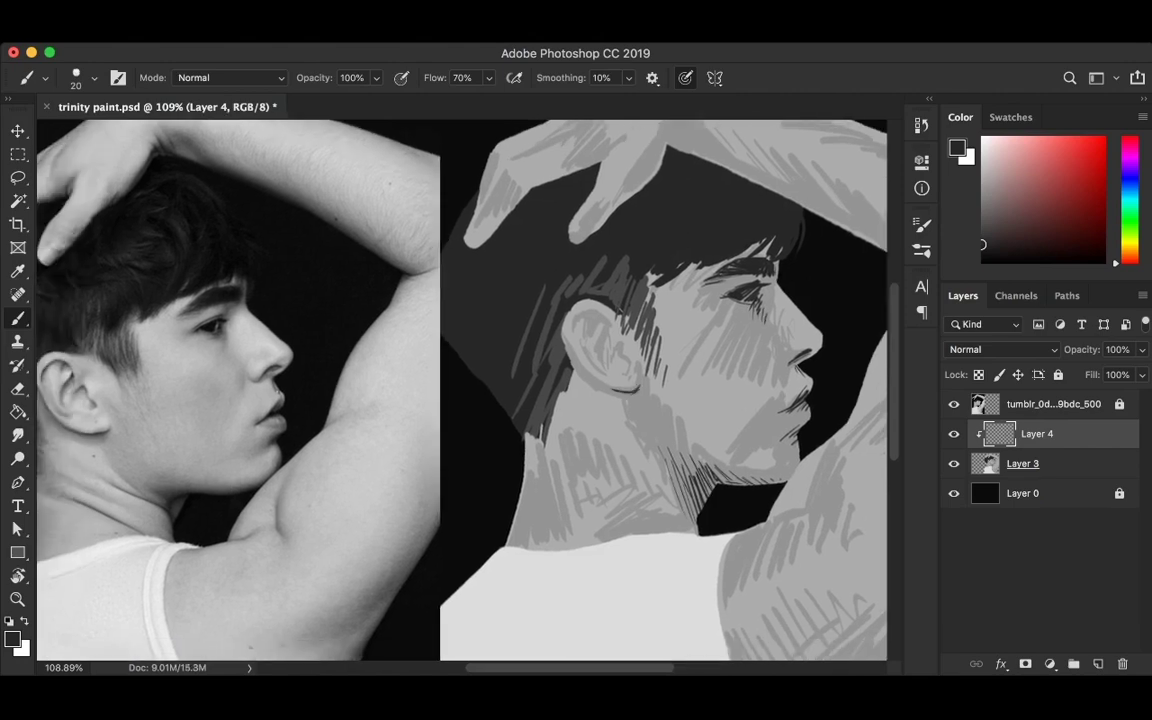
mouse_move(540, 308)
left_mouse_down()
mouse_move(508, 348)
mouse_move(528, 357)
left_mouse_up()
scroll(460, 390, "left", 2)
mouse_move(614, 316)
left_mouse_down()
mouse_move(600, 342)
mouse_move(622, 364)
left_mouse_up()
left_click_drag(589, 312, 573, 336)
Darken the neck below the ear with vertical and diagonal hatching strokes
scroll(460, 390, "left", 3)
scroll(460, 390, "down", 2)
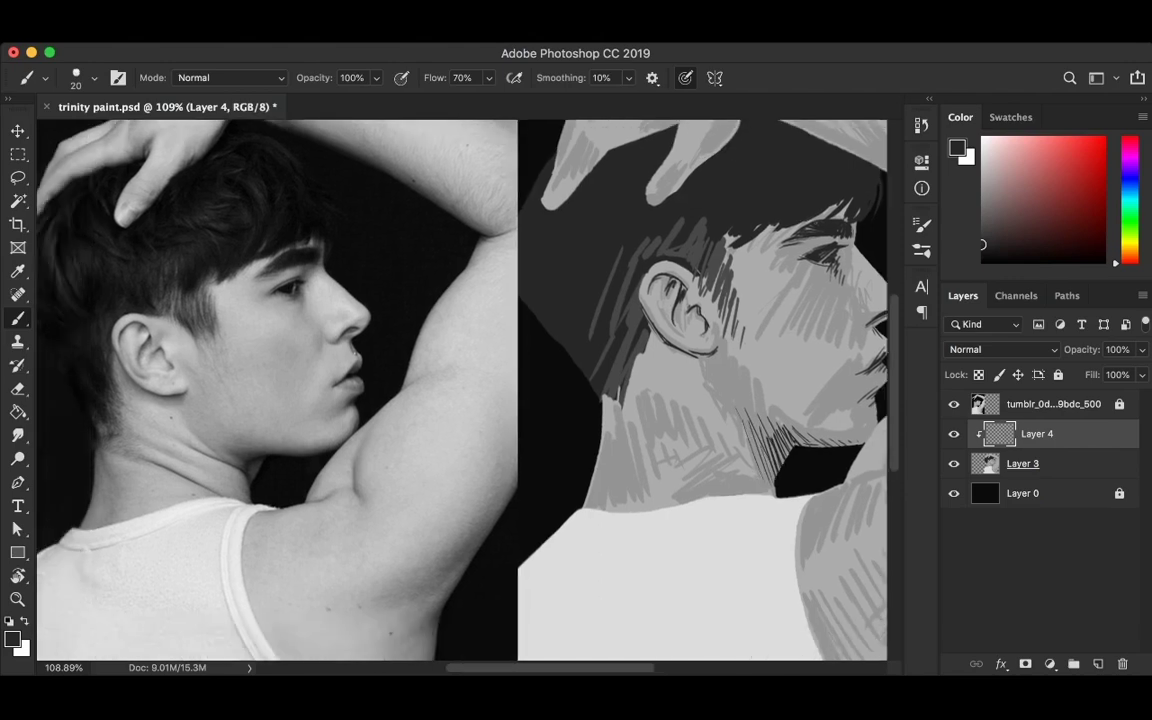
left_click_drag(640, 378, 608, 392)
mouse_move(645, 352)
left_mouse_down()
mouse_move(606, 370)
mouse_move(610, 346)
left_mouse_up()
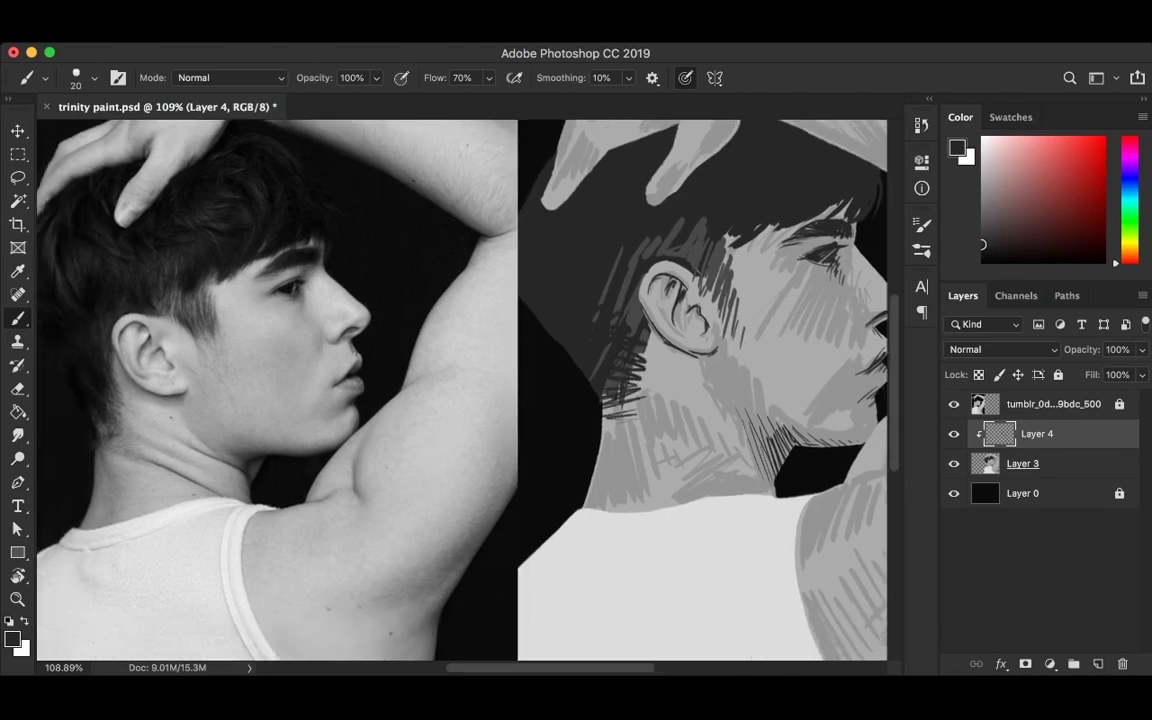
left_click_drag(618, 445, 616, 505)
mouse_move(648, 412)
left_mouse_down()
mouse_move(702, 440)
mouse_move(712, 474)
left_mouse_up()
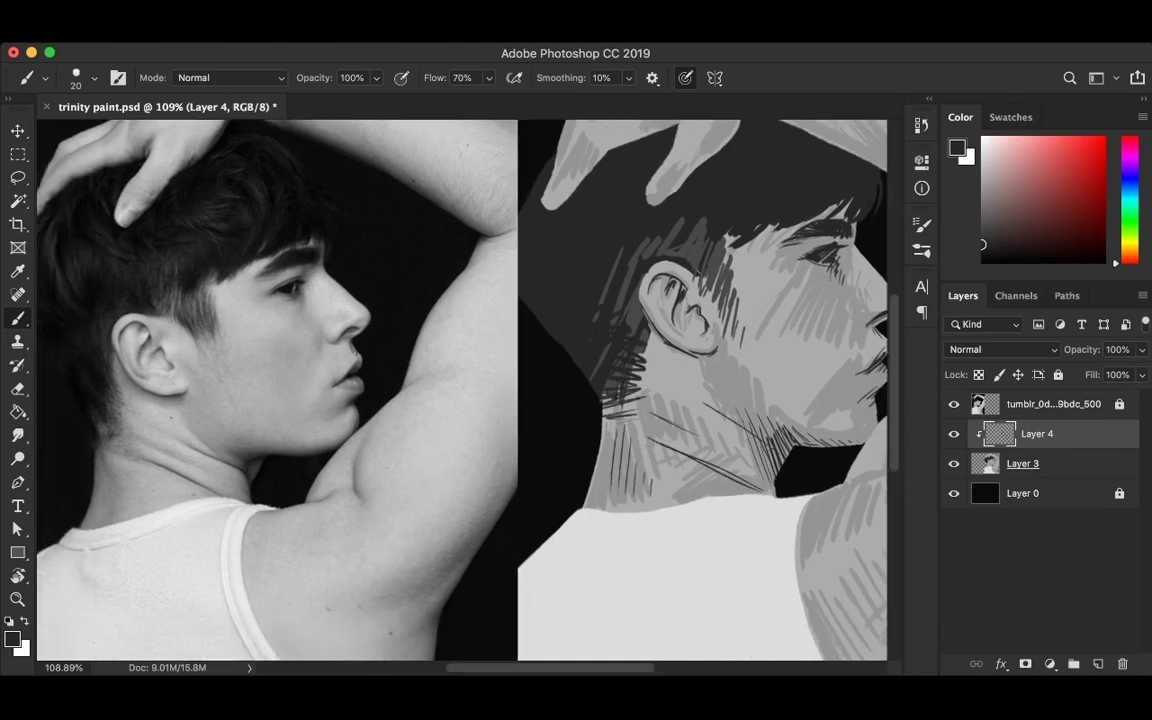
left_click_drag(706, 400, 768, 444)
left_click_drag(712, 456, 772, 492)
Pan down to the painted arm and add a dark hatching stroke on it
scroll(460, 390, "right", 6)
scroll(460, 390, "down", 5)
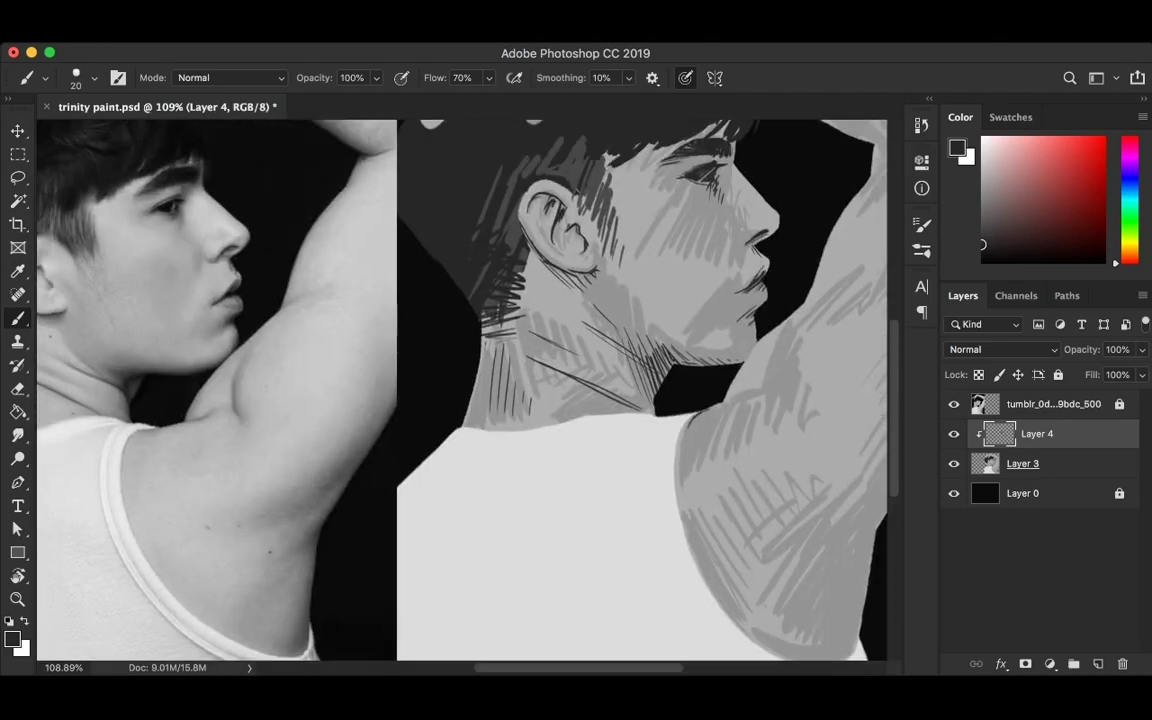
scroll(460, 390, "up", 5)
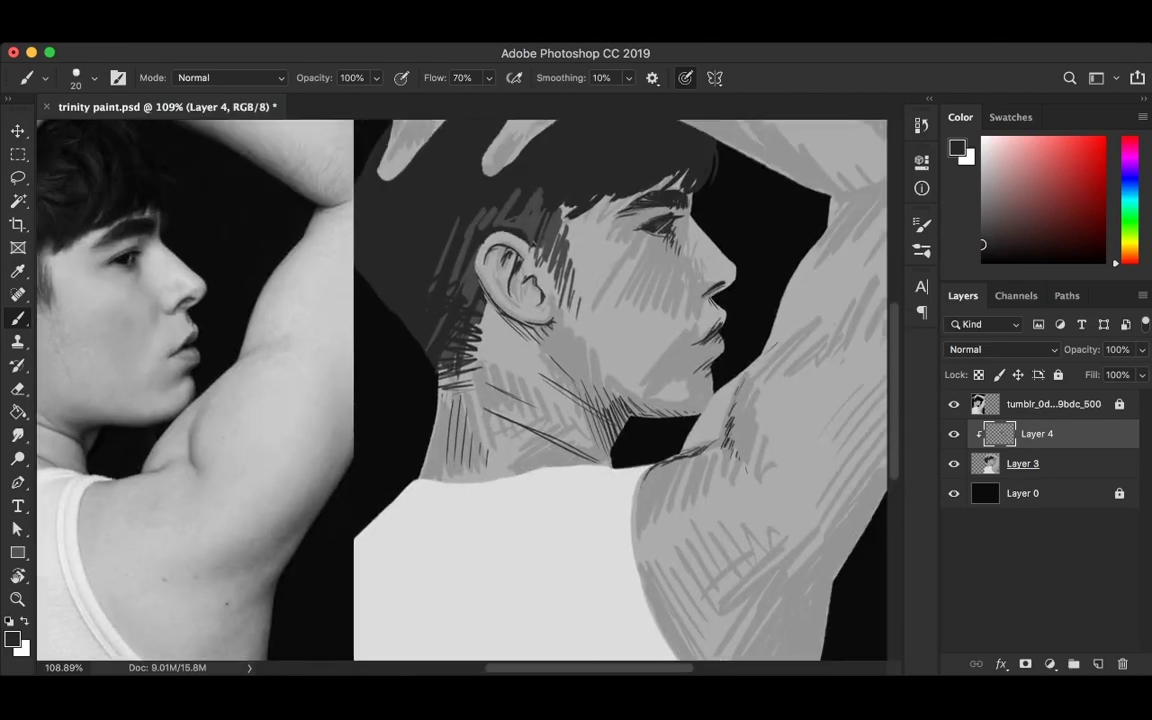
scroll(460, 390, "right", 3)
scroll(499, 385, "down", 3)
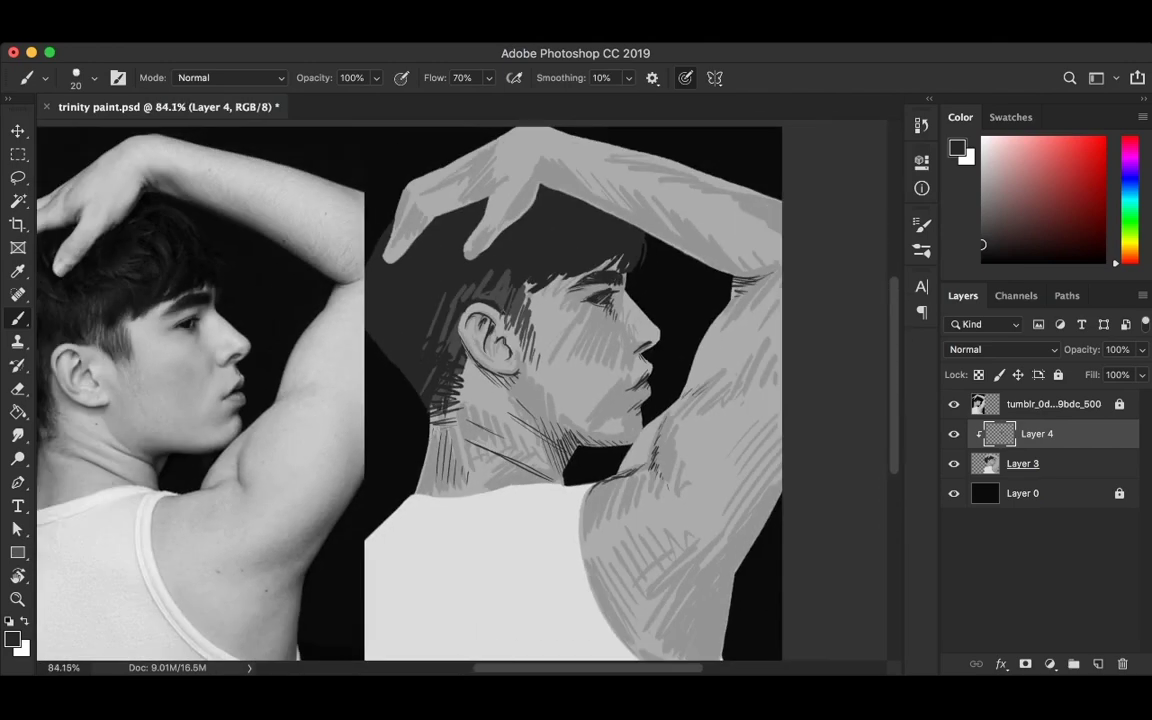
scroll(460, 380, "down", 1)
scroll(460, 380, "left", 1)
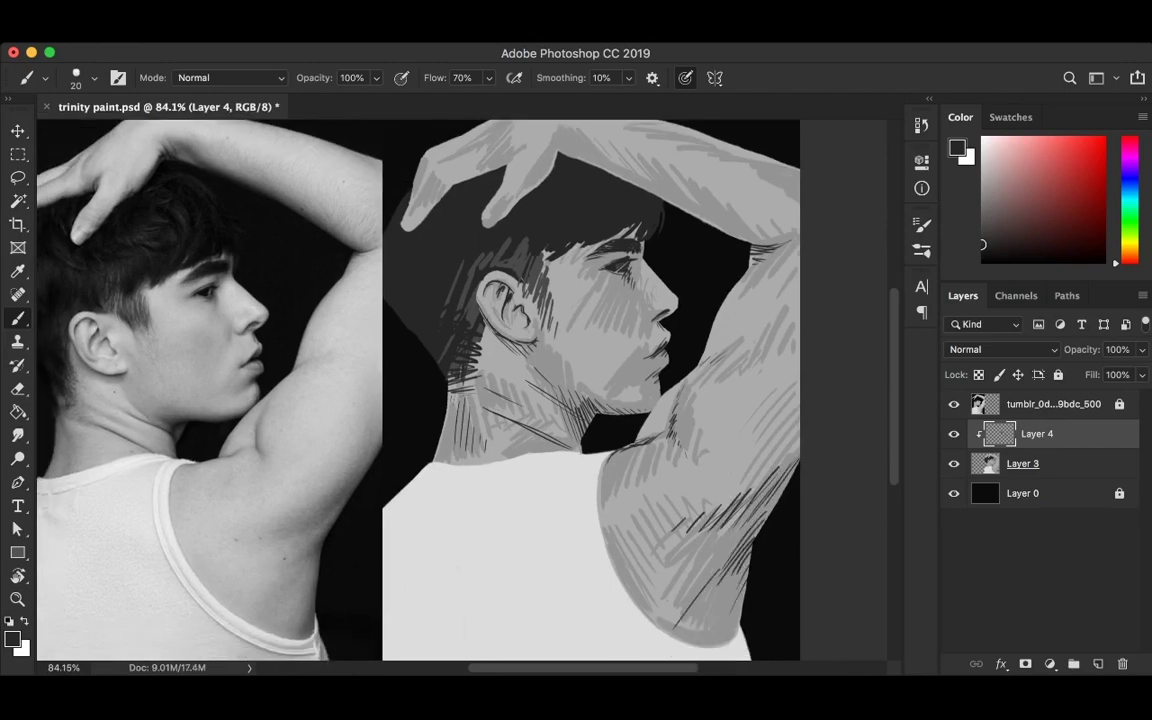
left_click_drag(668, 554, 636, 580)
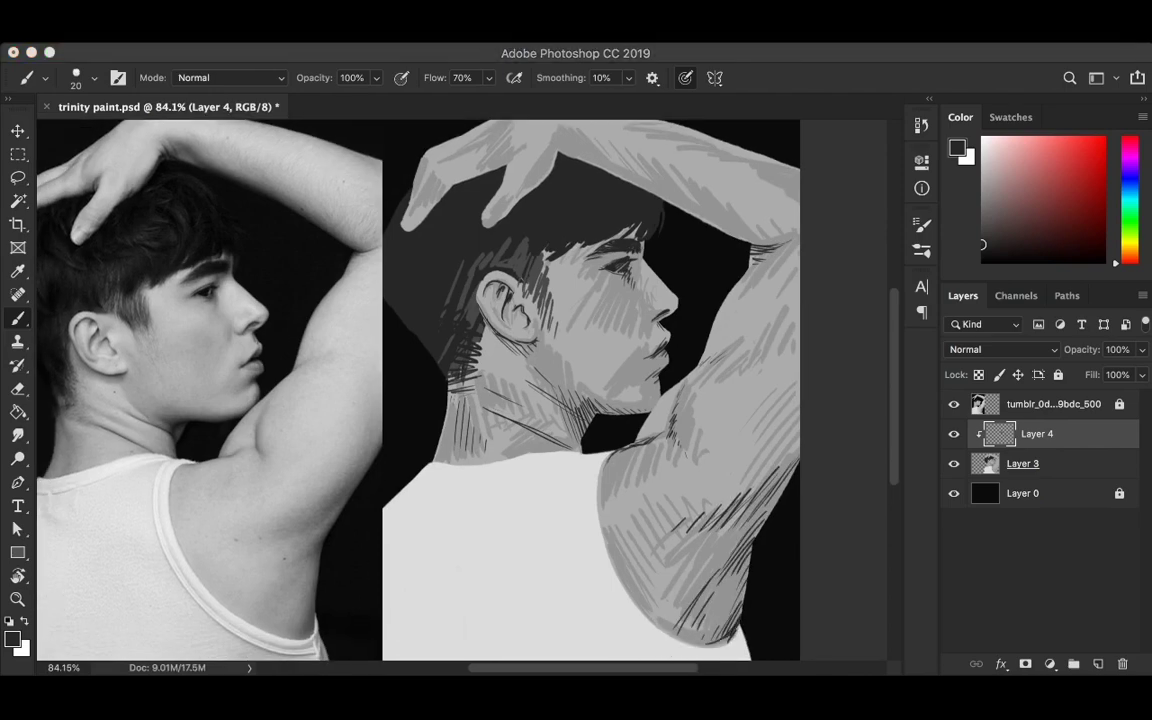
scroll(460, 390, "up", 1)
scroll(460, 390, "left", 1)
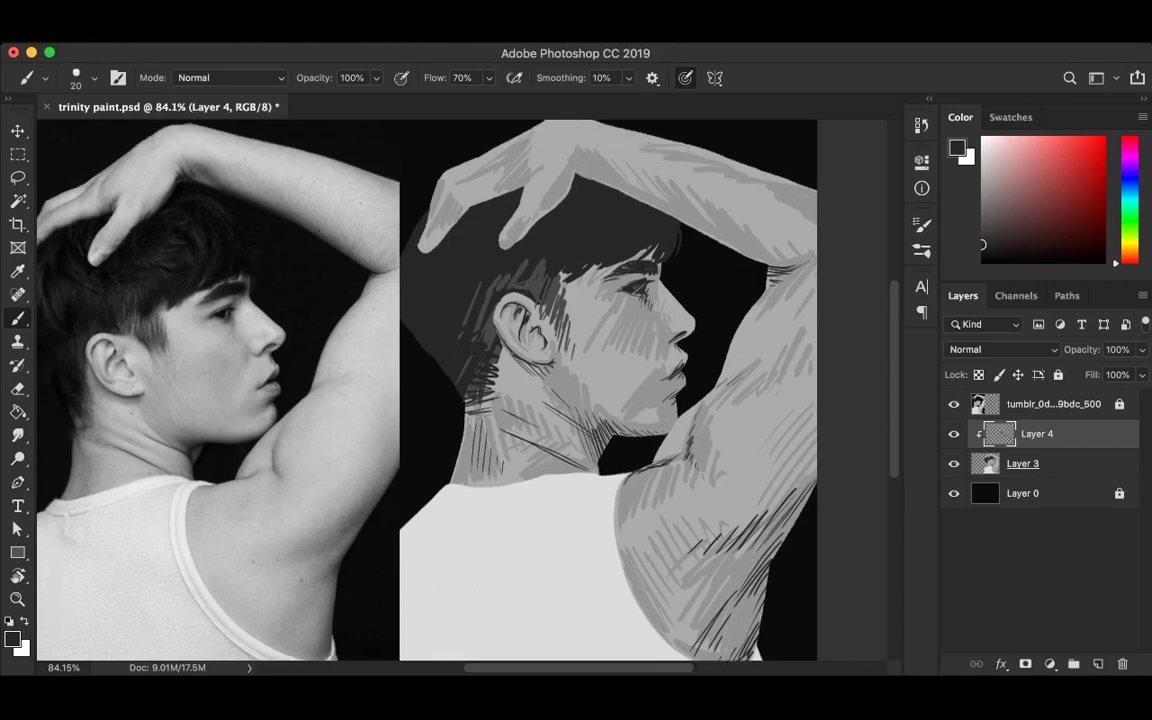
scroll(460, 390, "down", 1)
On Layer 3, hatch the raised arm, hand, knuckles and upper arm in dark strokes
key("alt+bracketleft")
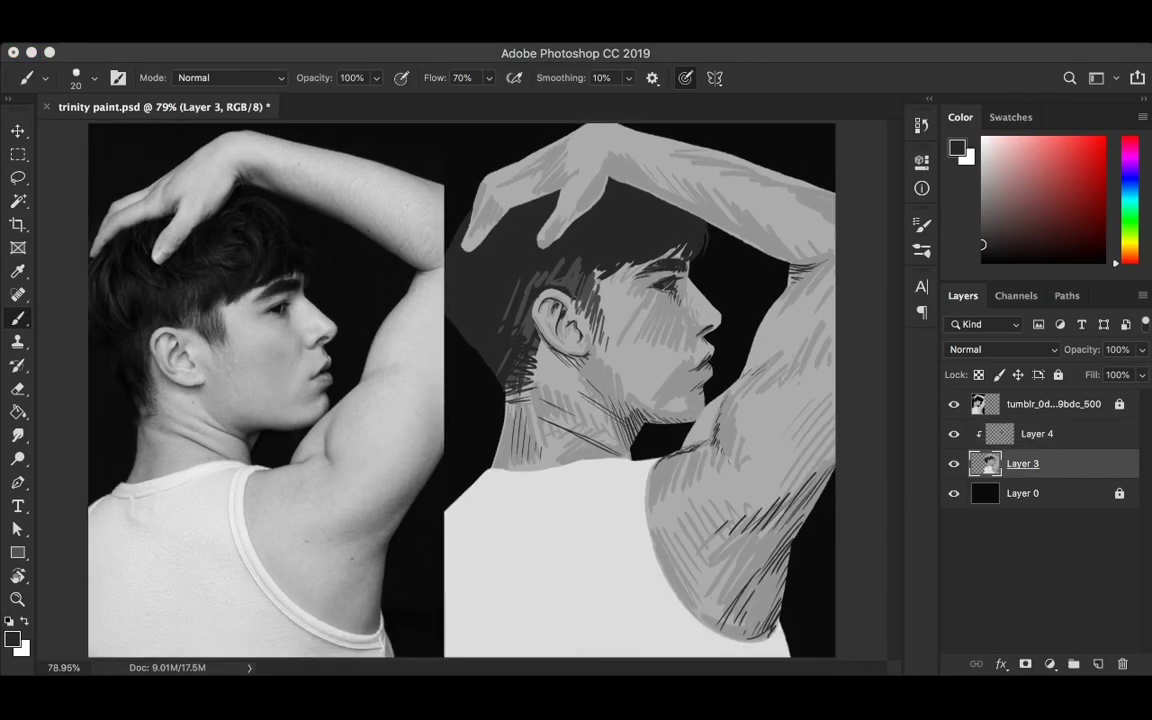
mouse_move(546, 140)
left_mouse_down()
mouse_move(560, 162)
mouse_move(780, 258)
left_mouse_up()
mouse_move(512, 152)
left_mouse_down()
mouse_move(498, 175)
mouse_move(470, 162)
left_mouse_up()
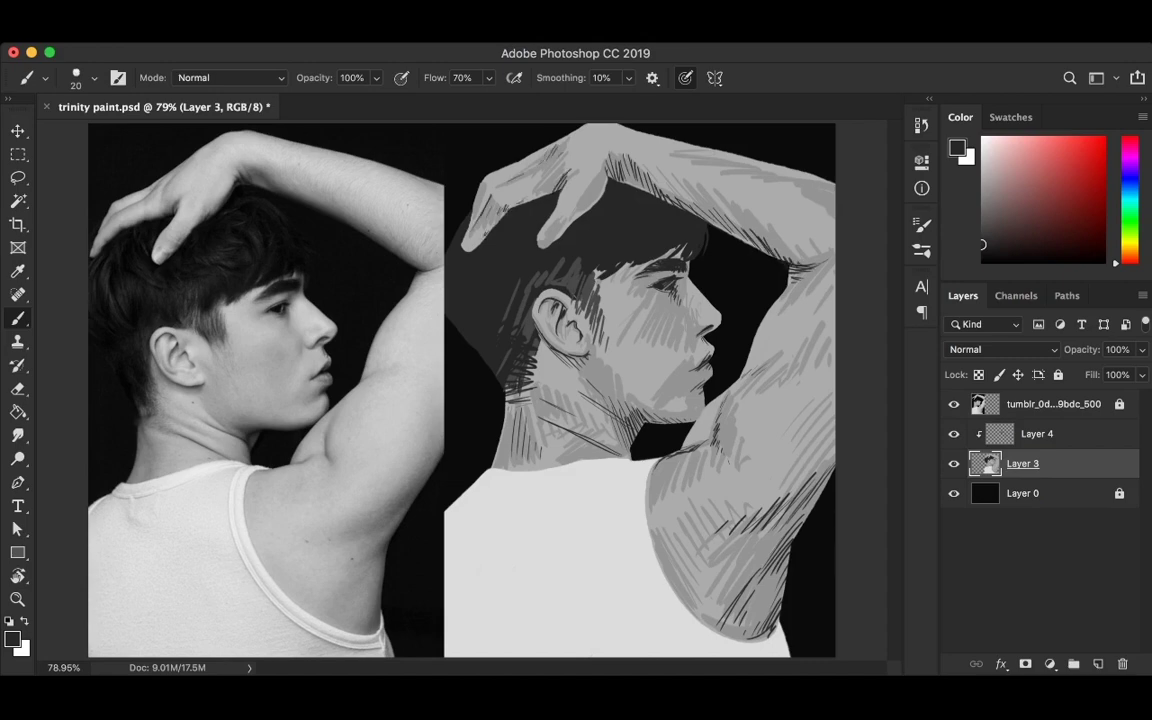
left_click_drag(580, 172, 606, 212)
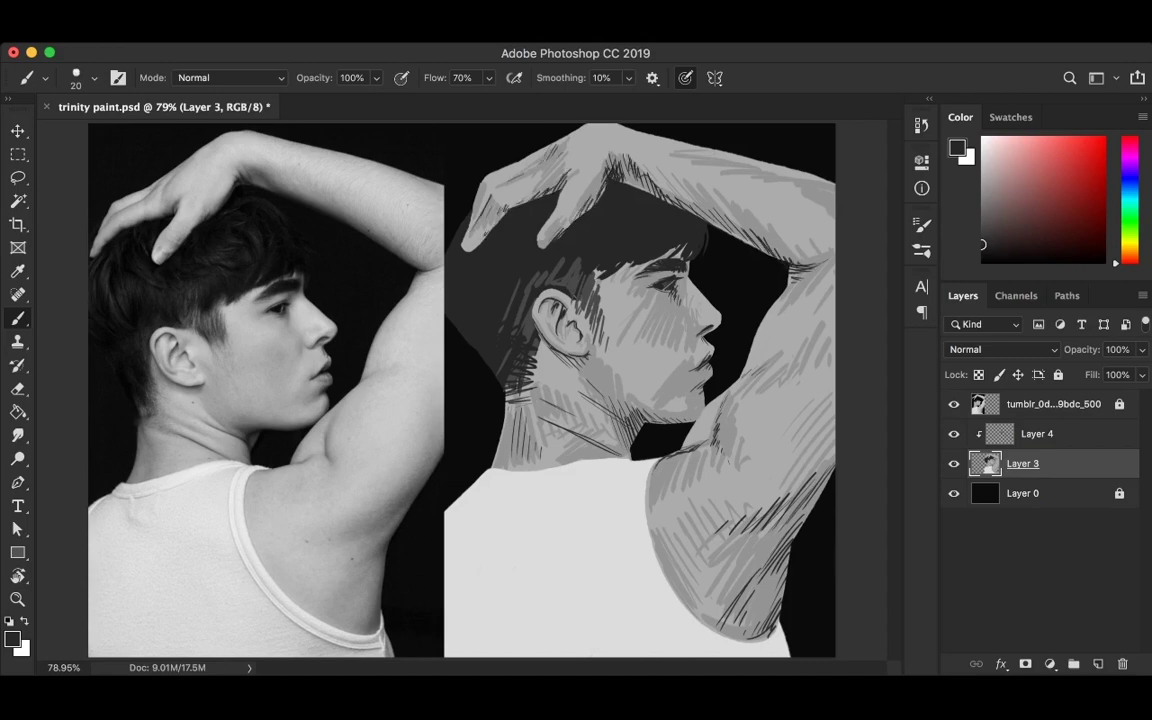
left_click_drag(738, 160, 722, 178)
Add light-grey highlight hatching on the upper arm, hand, cheek, collar and shirt edge
left_click_drag(578, 262, 608, 278)
scroll(600, 270, "down", 2)
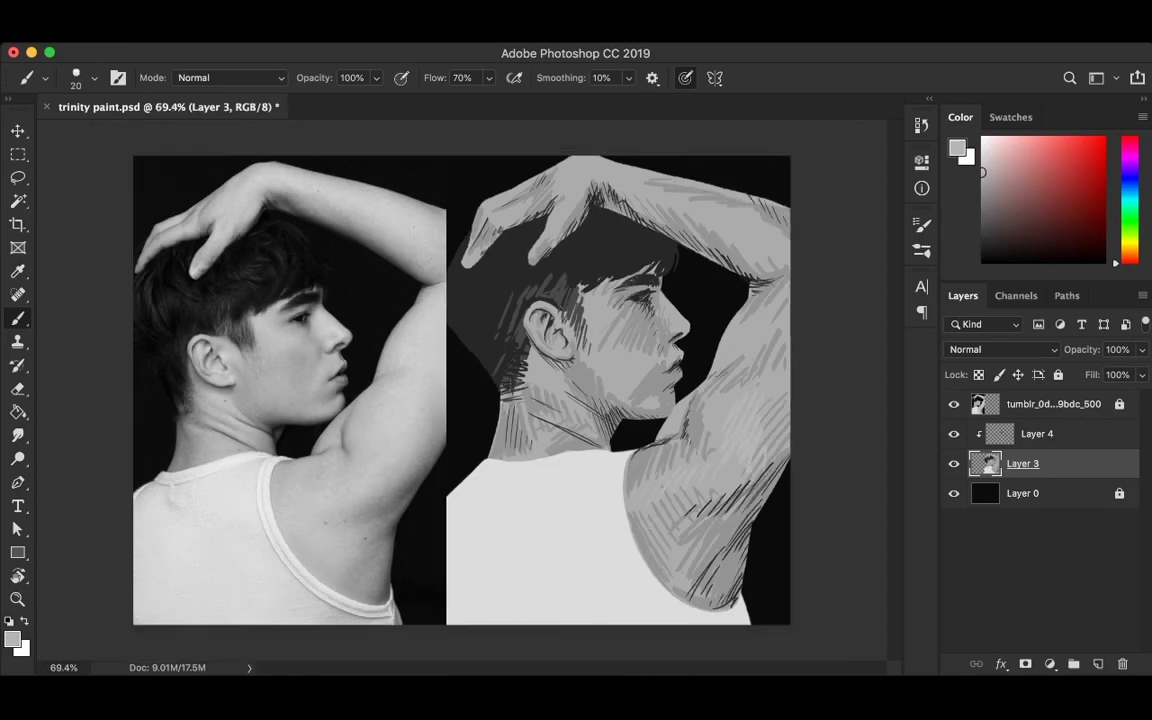
mouse_move(712, 196)
left_mouse_down()
mouse_move(696, 226)
mouse_move(760, 235)
left_mouse_up()
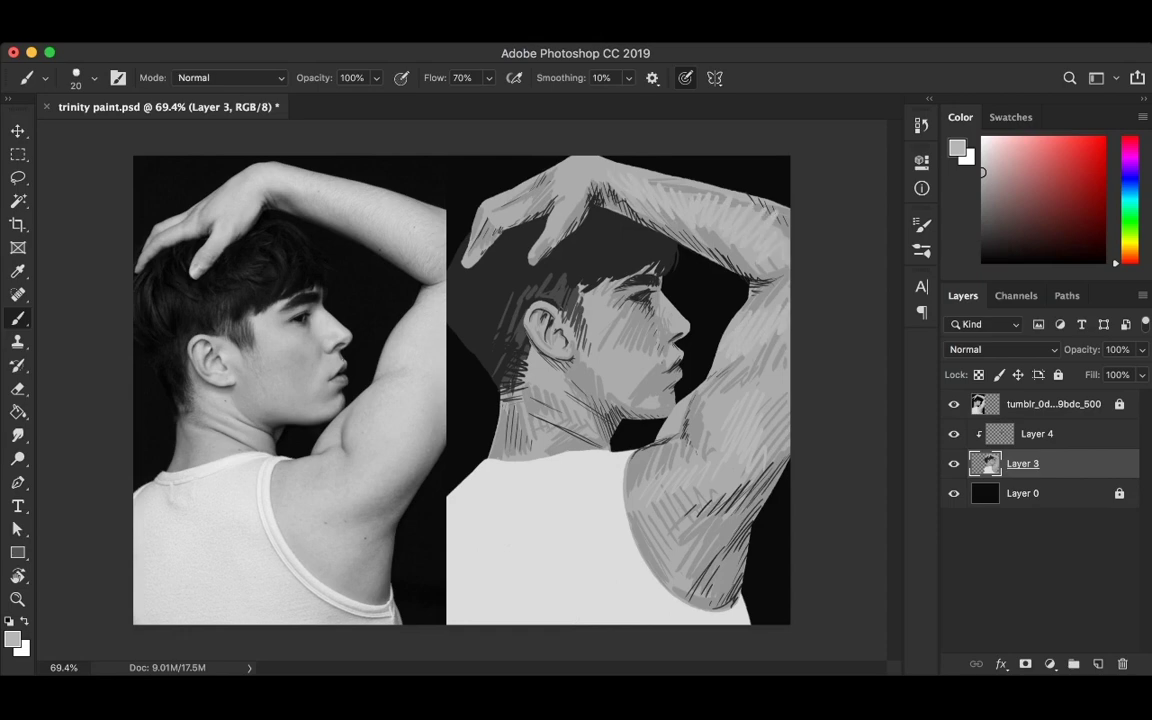
left_click_drag(515, 192, 477, 236)
left_click_drag(595, 306, 611, 320)
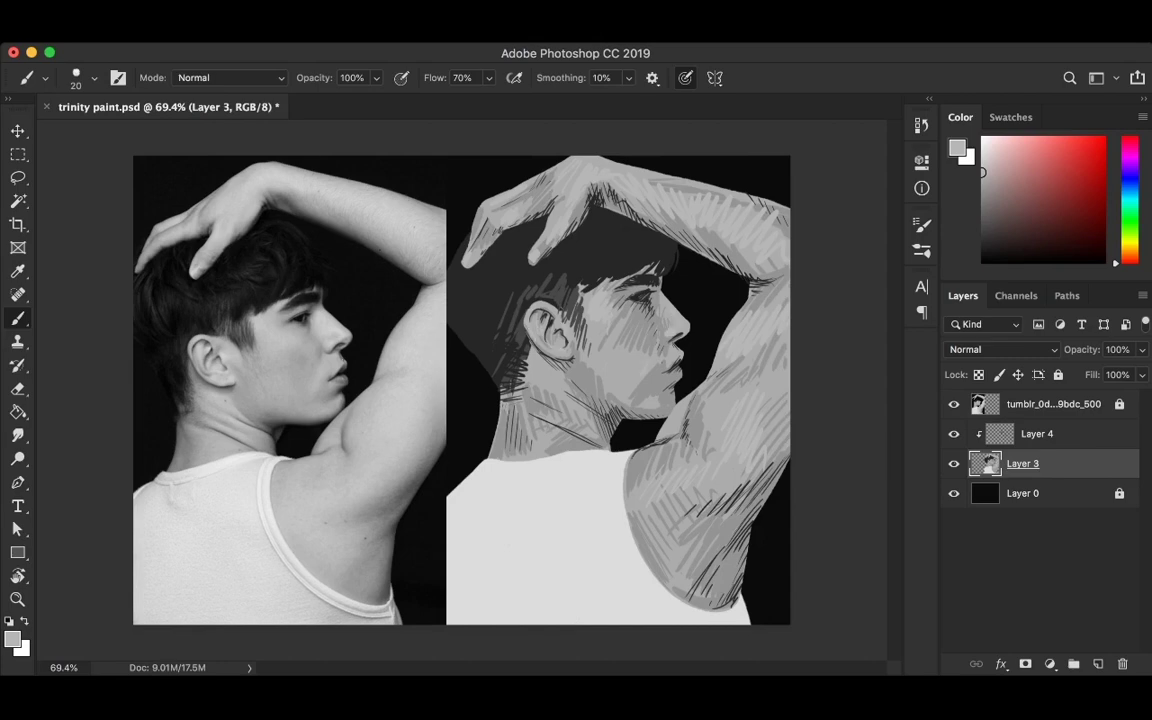
left_click_drag(476, 367, 515, 381)
left_click_drag(529, 407, 572, 423)
left_click(216, 430, "alt")
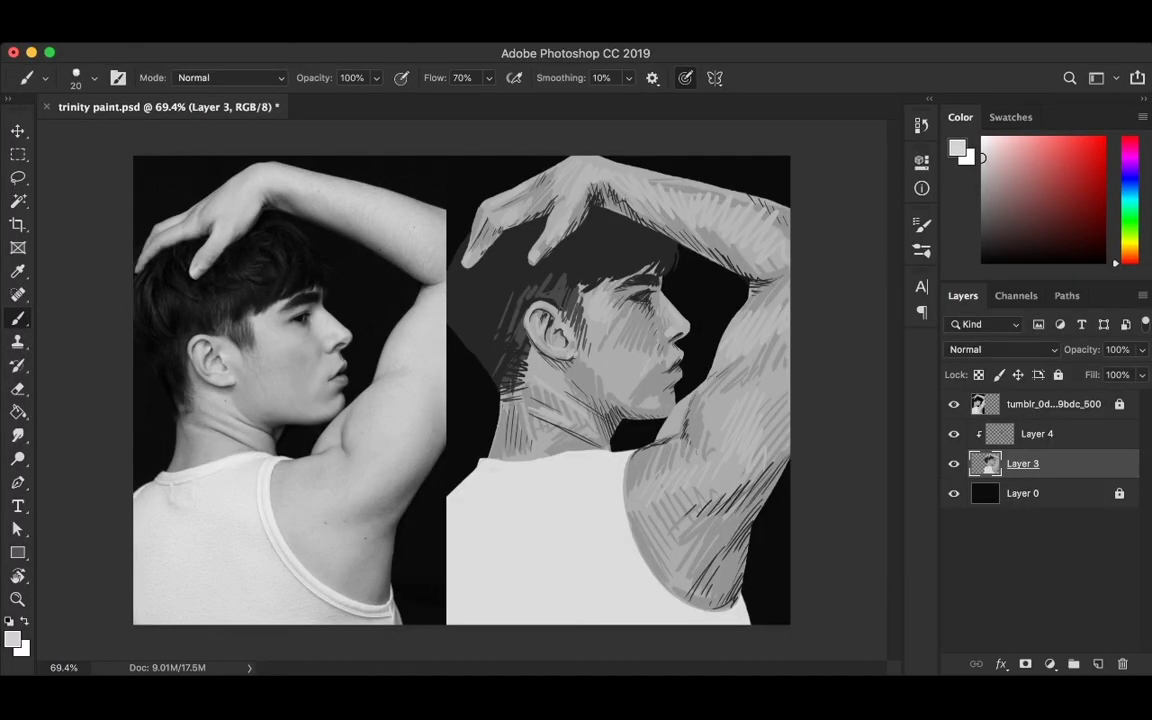
left_click_drag(466, 492, 447, 475)
Merge Layer 4 into Layer 3, add grey shirt-edge strokes, hatch the hair in black, and save
key("ctrl+e")
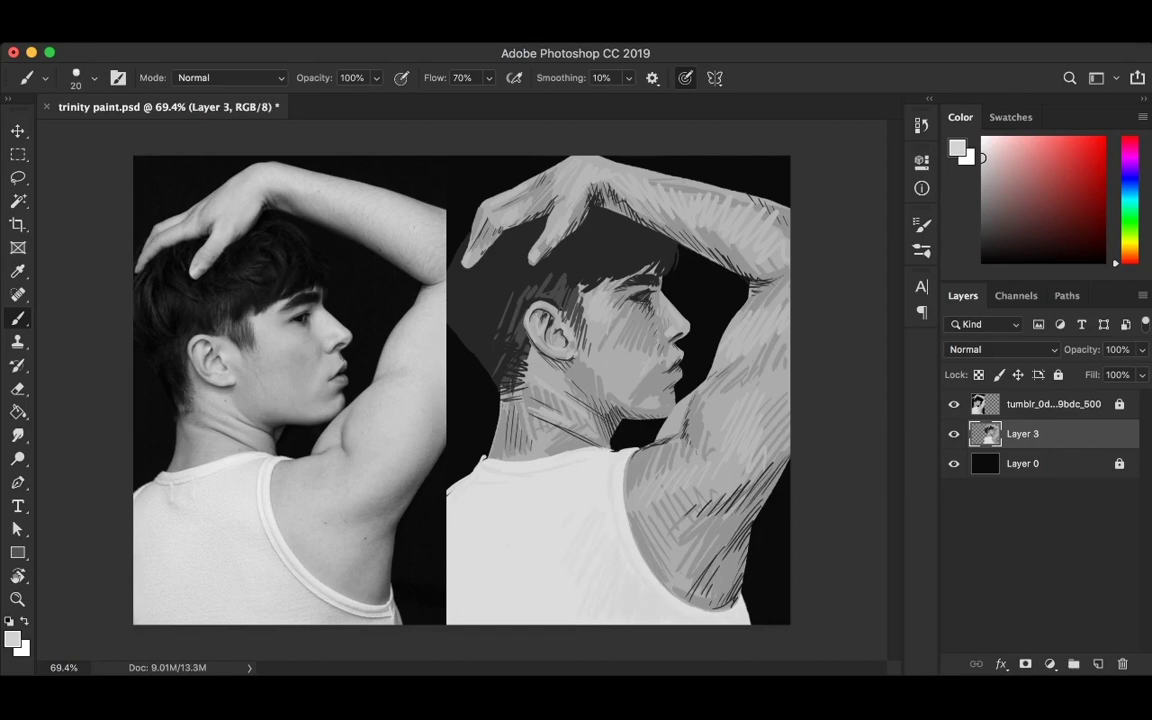
left_click_drag(655, 620, 700, 596)
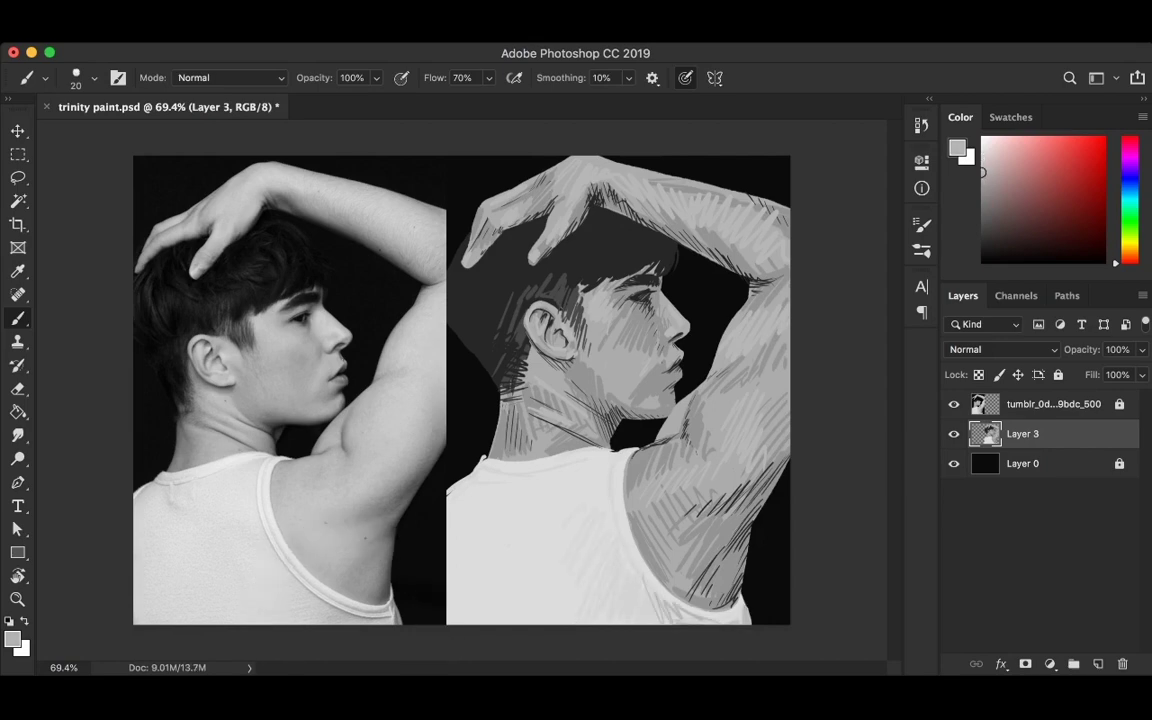
left_click(465, 440, "alt")
mouse_move(480, 360)
left_mouse_down()
mouse_move(444, 245)
mouse_move(472, 205)
left_mouse_up()
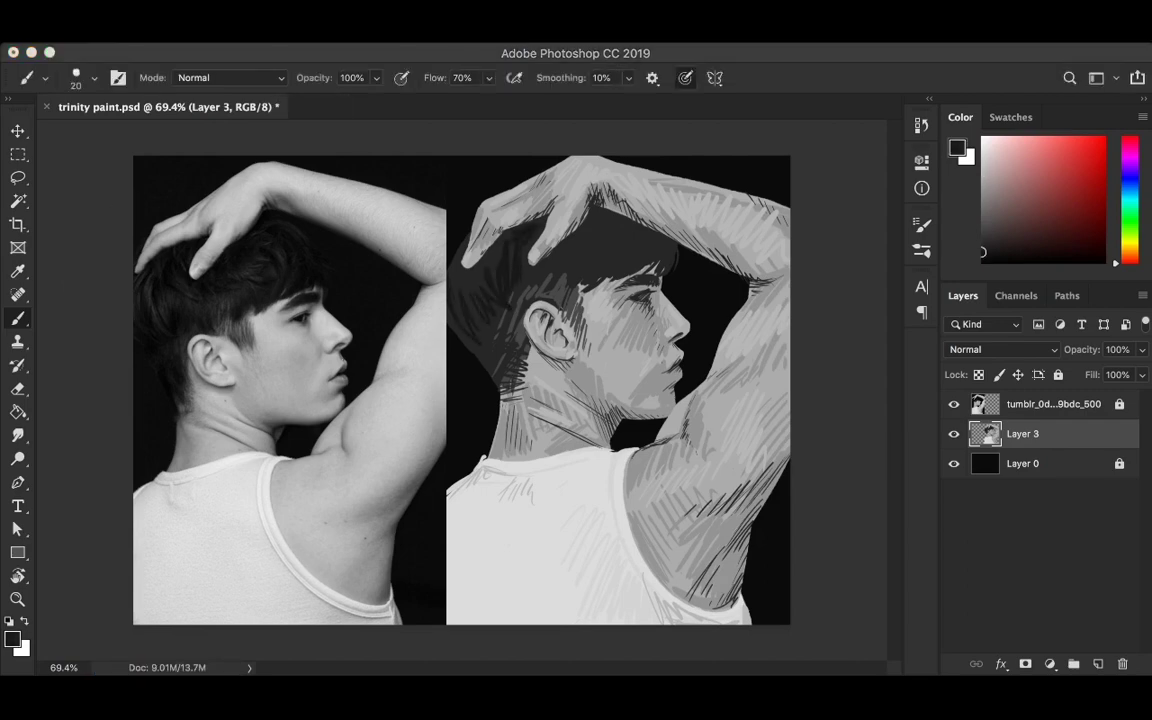
left_click_drag(540, 245, 568, 196)
left_click_drag(578, 244, 596, 214)
left_click_drag(490, 257, 538, 233)
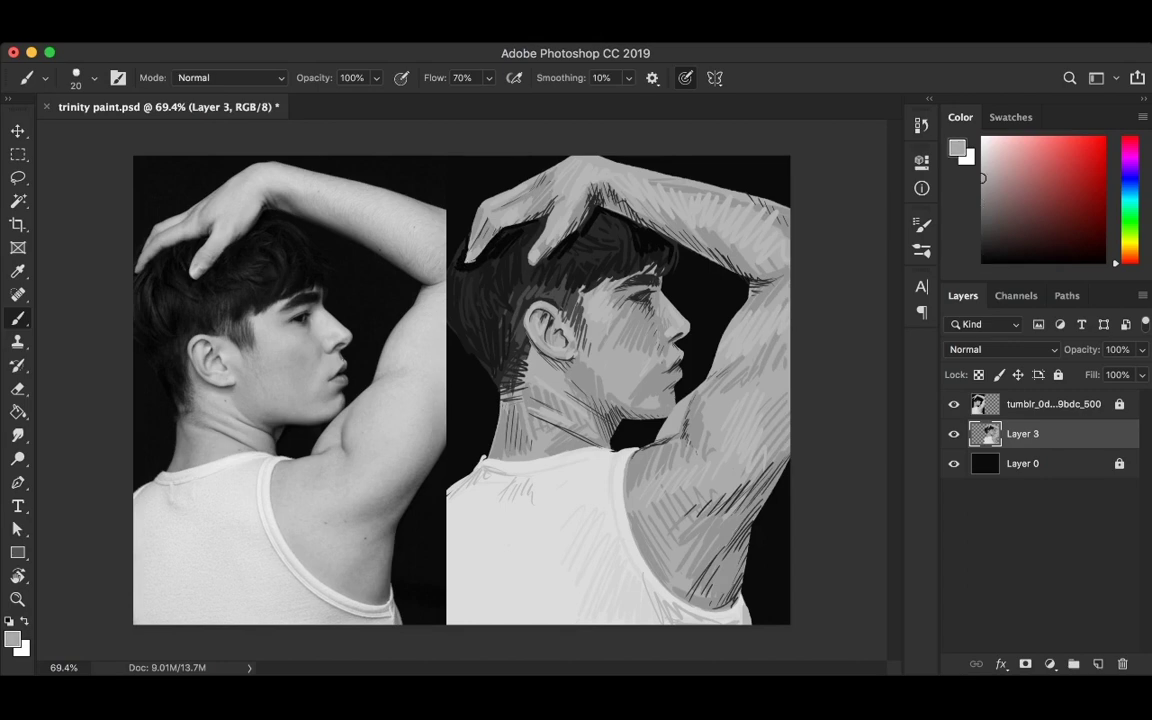
key("ctrl+s")
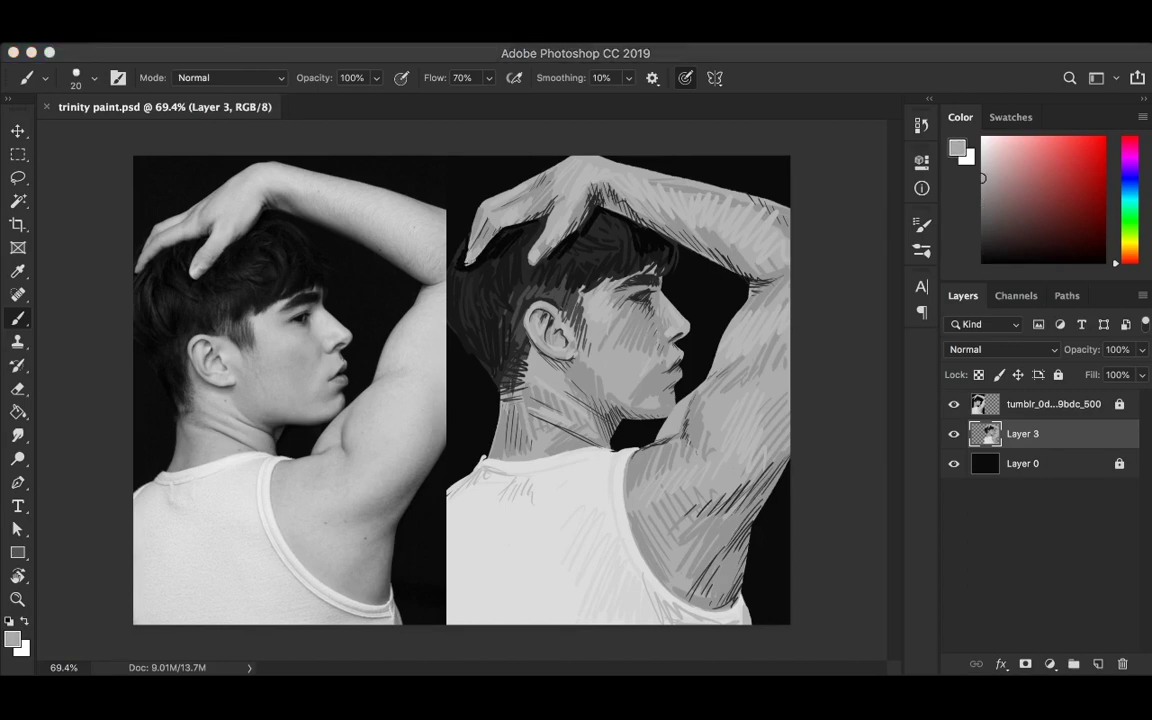
key("r")
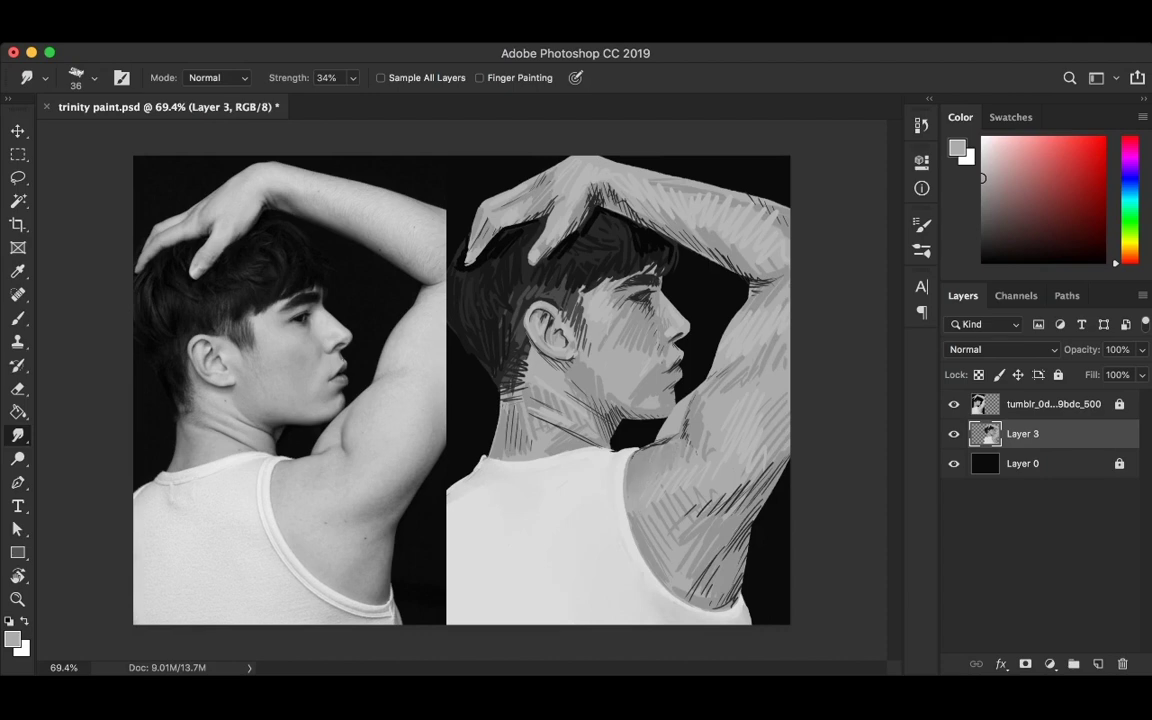
Smudge the armpit, upper arm and arm-edge shading into smooth tones
mouse_move(625, 460)
left_mouse_down()
mouse_move(702, 510)
mouse_move(716, 584)
left_mouse_up()
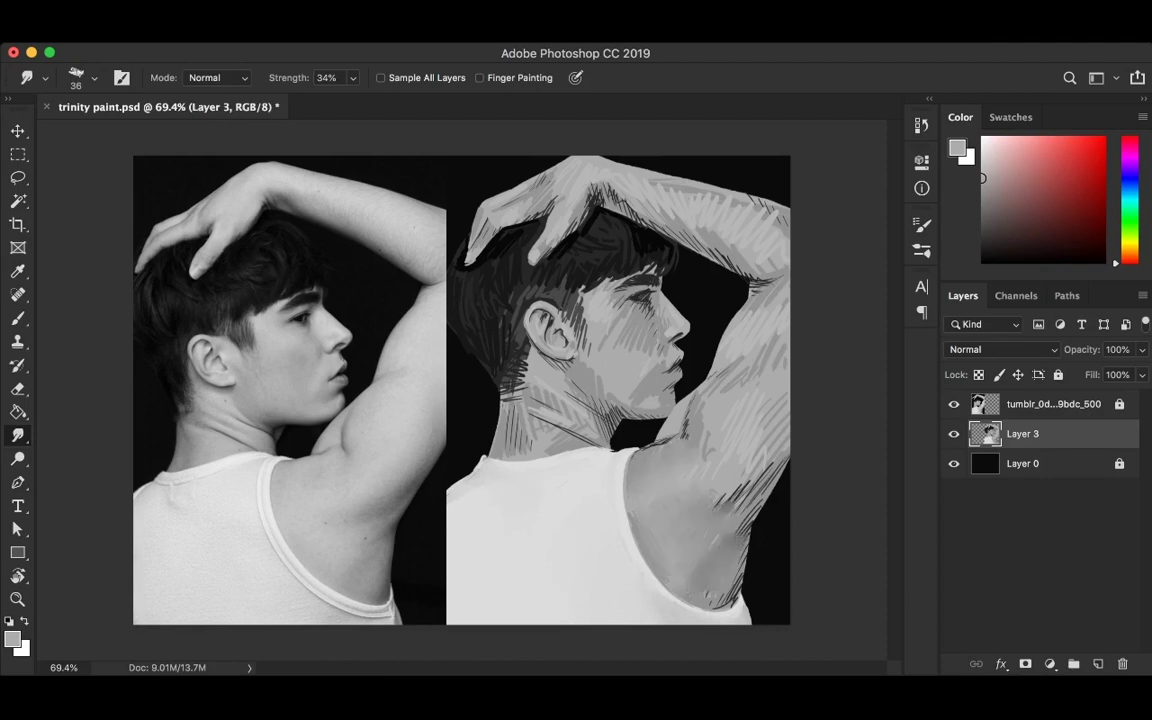
left_click_drag(648, 452, 680, 430)
left_click_drag(638, 535, 668, 495)
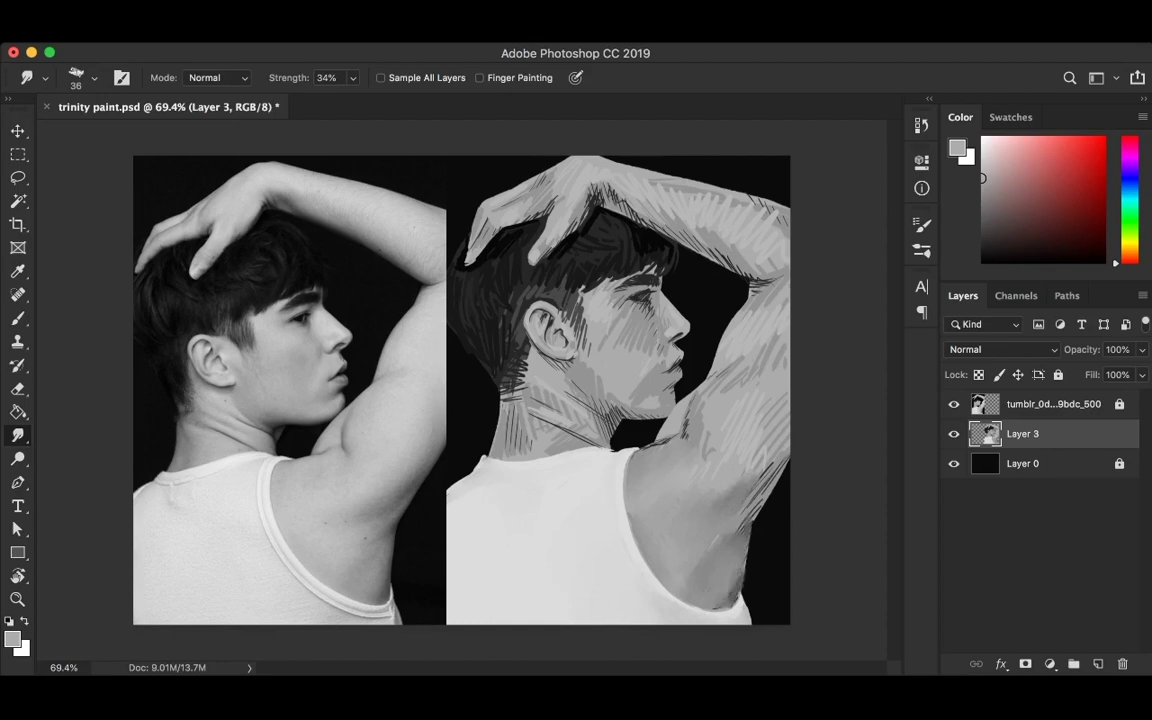
left_click_drag(742, 560, 746, 578)
left_click_drag(682, 458, 706, 411)
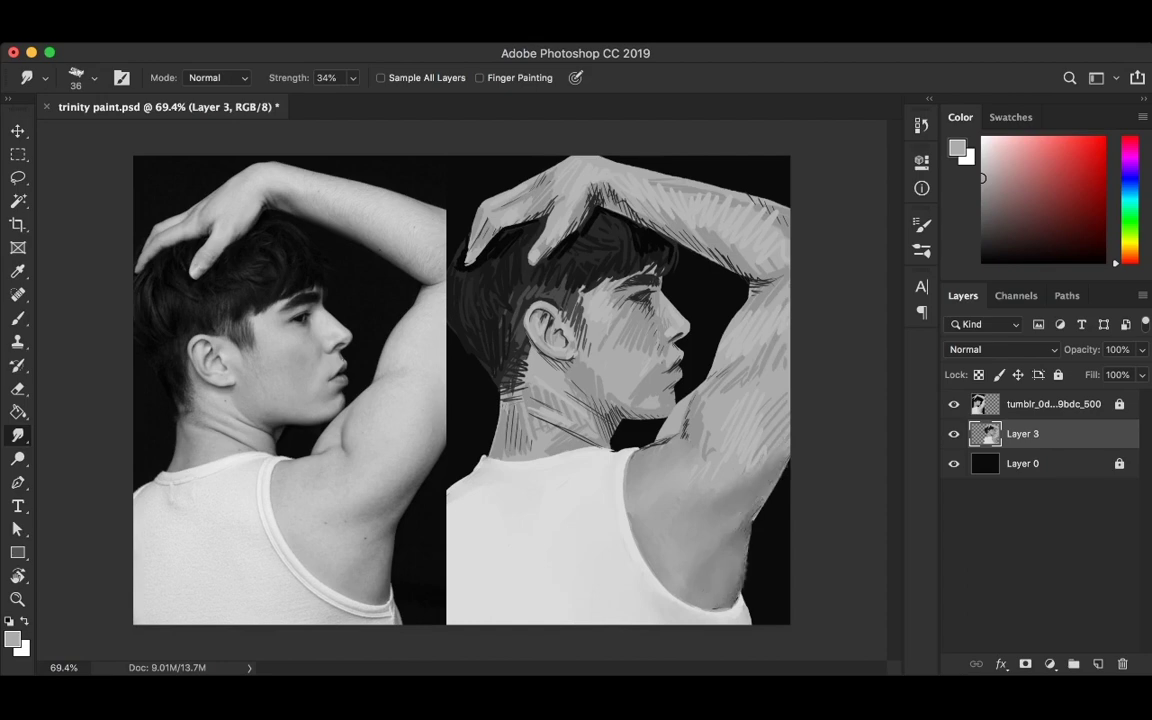
mouse_move(682, 462)
left_mouse_down()
mouse_move(706, 414)
mouse_move(702, 430)
left_mouse_up()
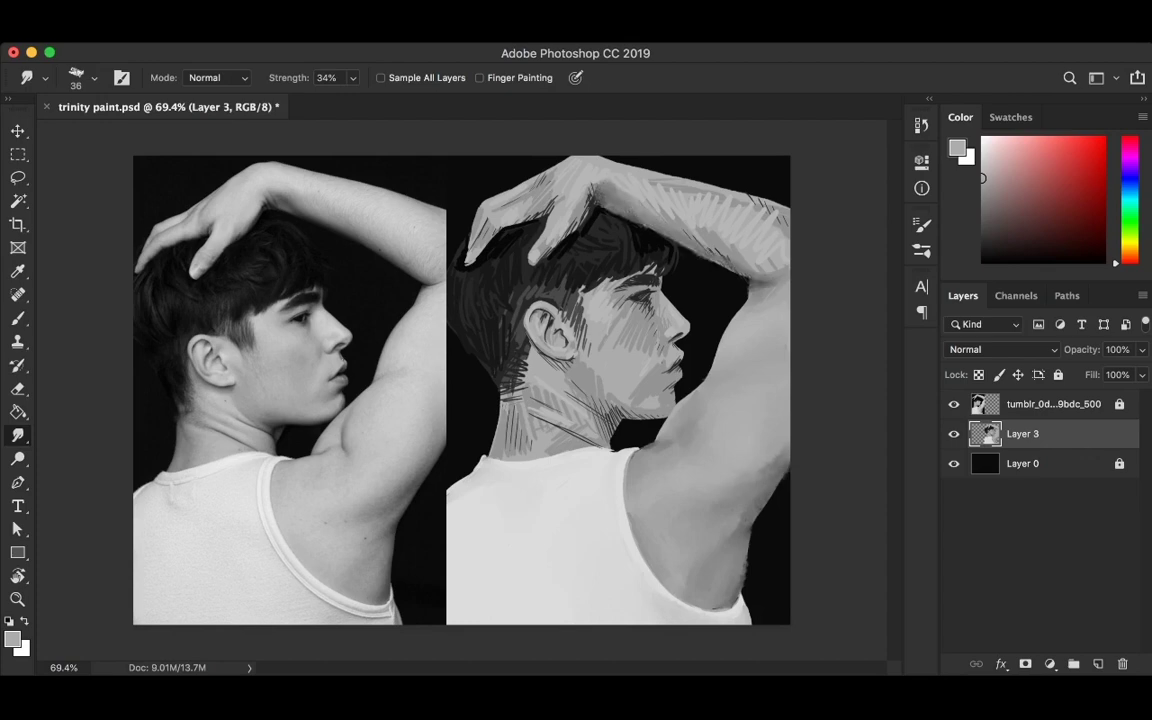
Blend the forearm, hair, back of neck and behind-ear hatching, then save
left_click_drag(650, 235, 600, 185)
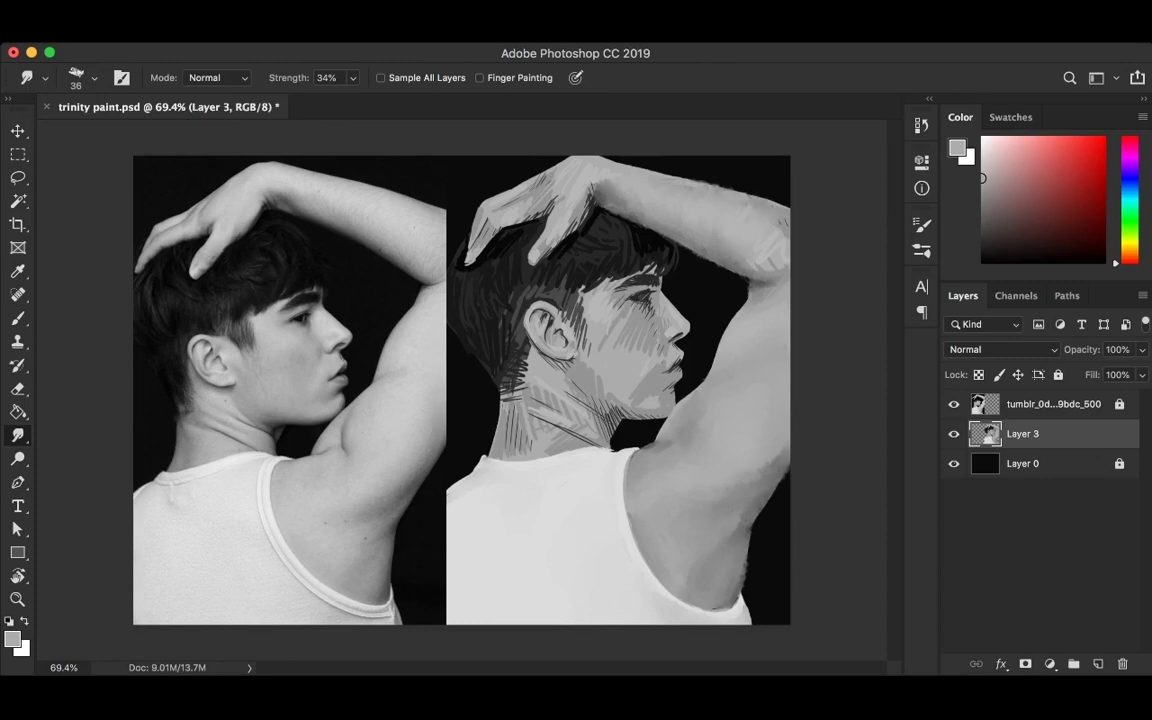
left_click_drag(485, 231, 536, 170)
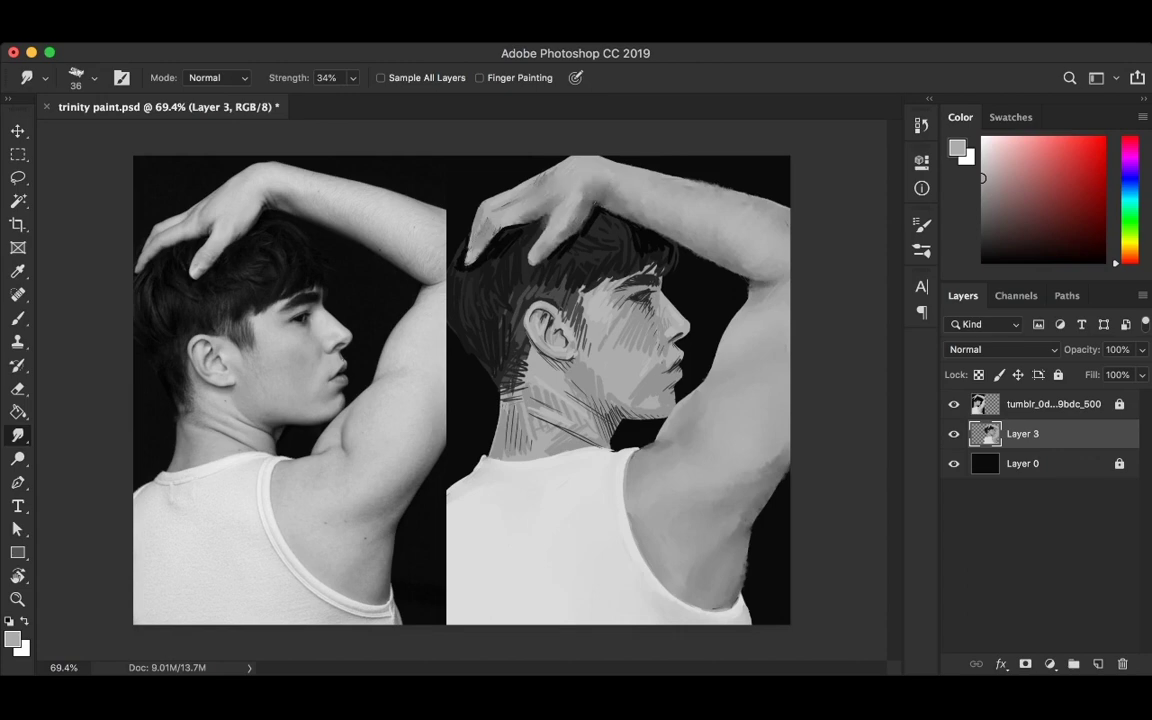
mouse_move(462, 261)
left_mouse_down()
mouse_move(450, 285)
mouse_move(460, 232)
left_mouse_up()
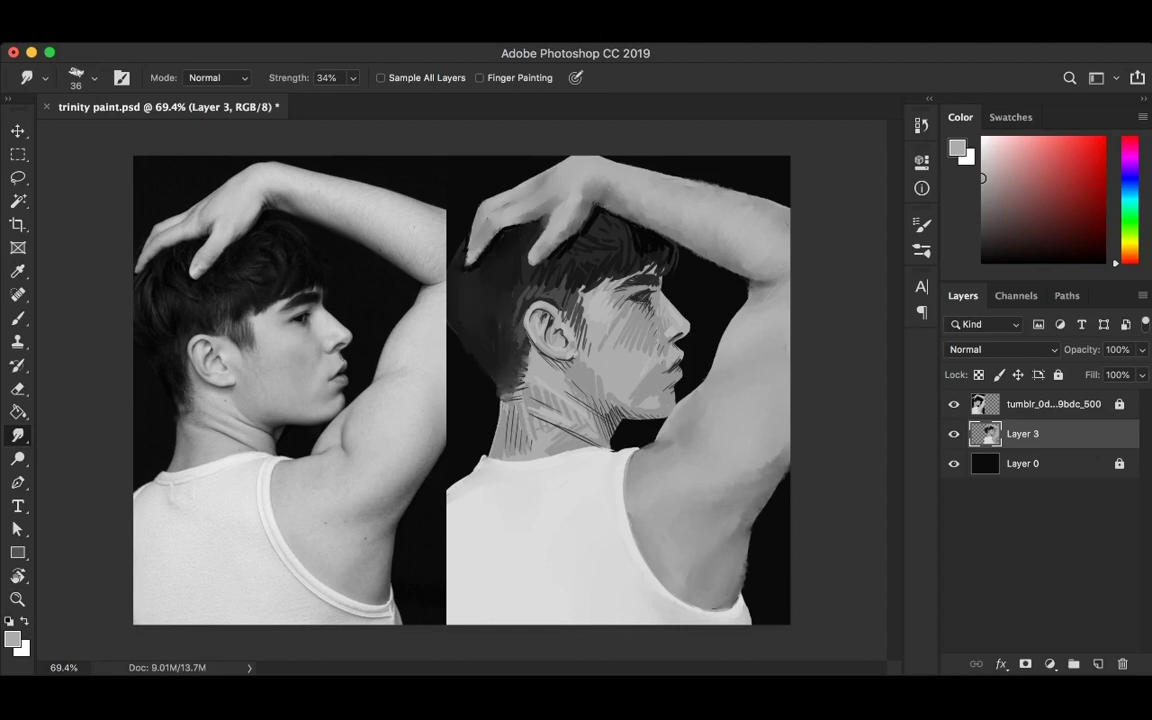
mouse_move(525, 360)
left_mouse_down()
mouse_move(508, 398)
mouse_move(462, 360)
left_mouse_up()
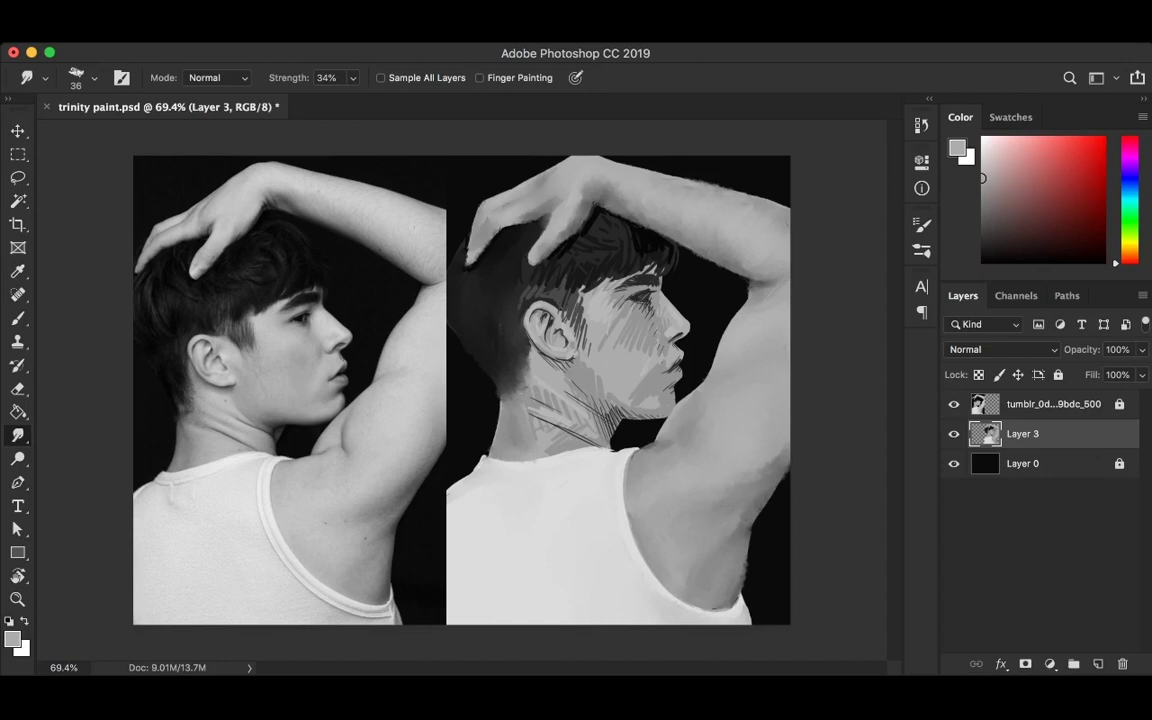
left_click_drag(578, 300, 578, 340)
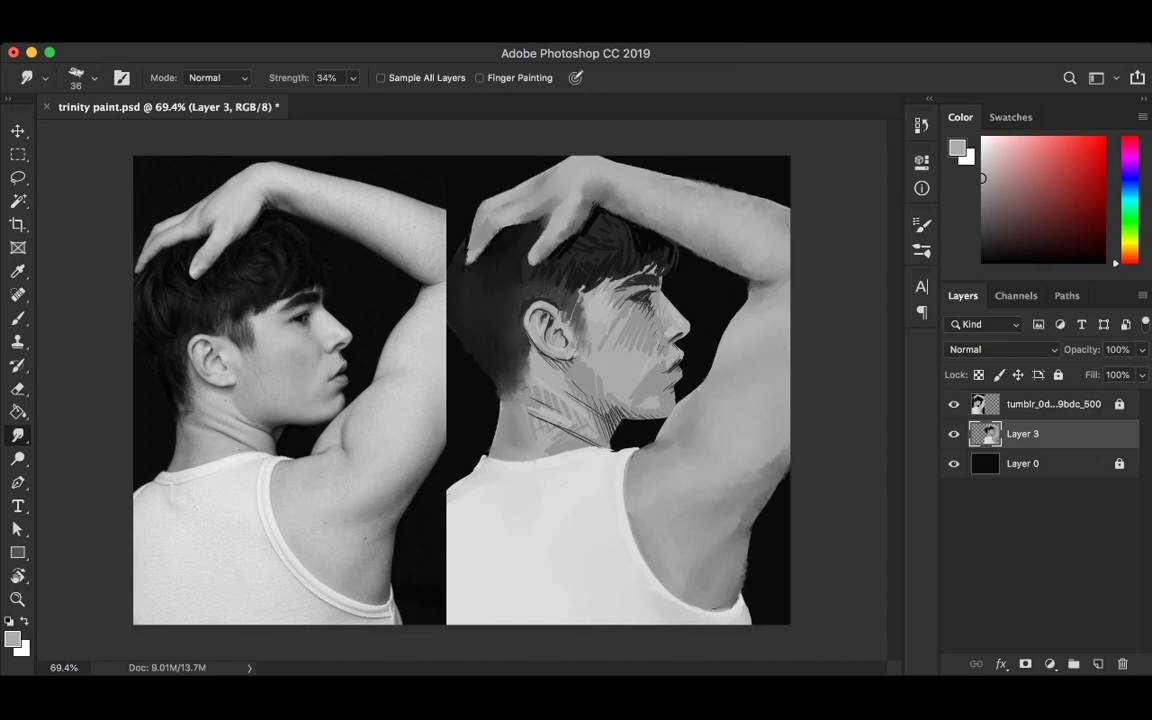
mouse_move(524, 270)
left_mouse_down()
mouse_move(510, 322)
mouse_move(530, 328)
mouse_move(550, 310)
left_mouse_up()
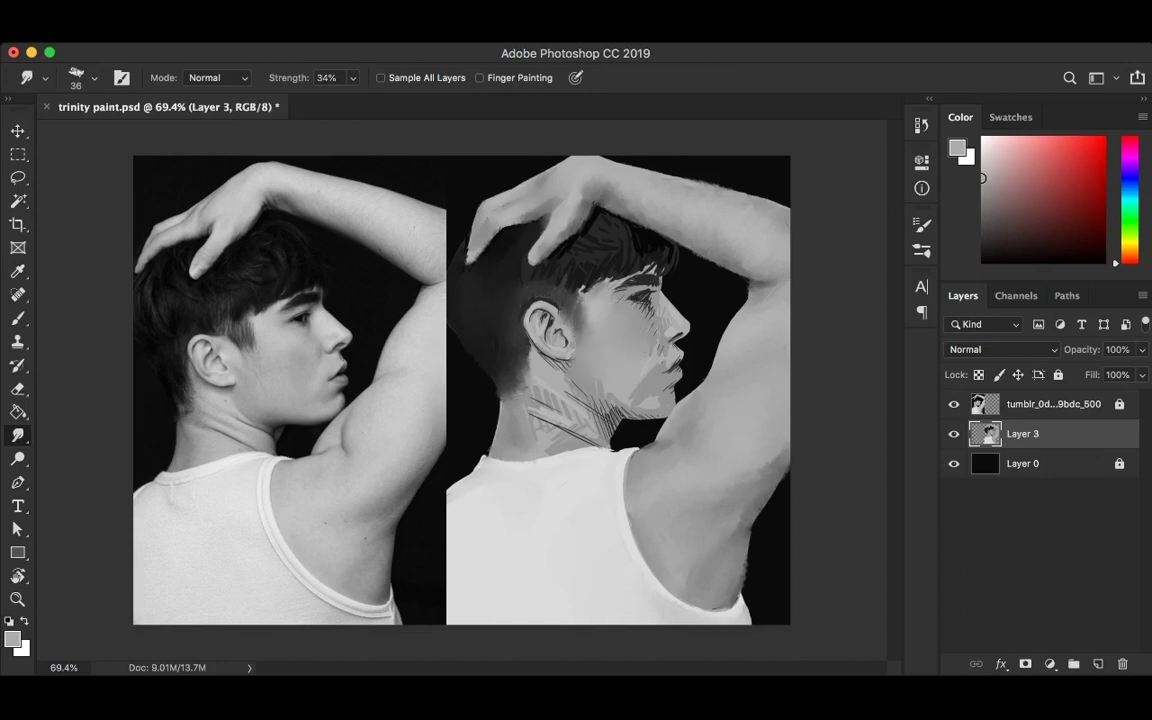
key("ctrl+s")
Smooth the dark neck and jaw hatching and soften hair strands near the forehead
left_click_drag(472, 282, 508, 332)
left_click_drag(522, 388, 600, 425)
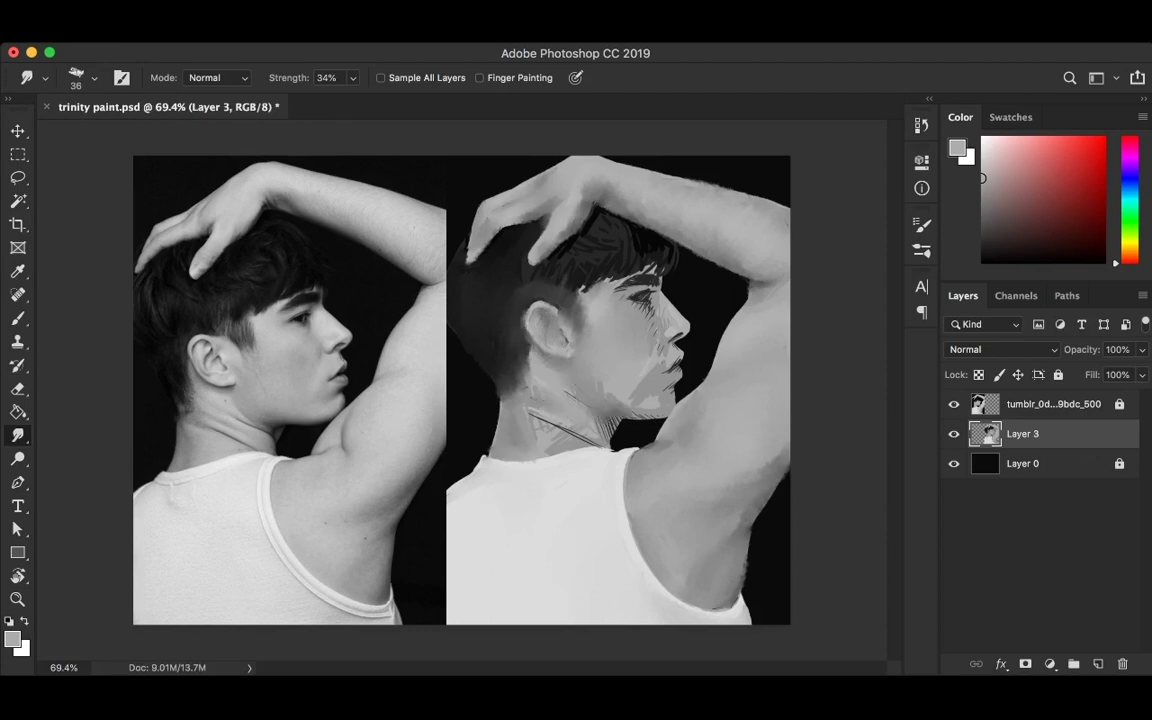
left_click_drag(550, 357, 585, 376)
left_click_drag(576, 332, 588, 348)
mouse_move(520, 392)
left_mouse_down()
mouse_move(476, 370)
mouse_move(595, 426)
left_mouse_up()
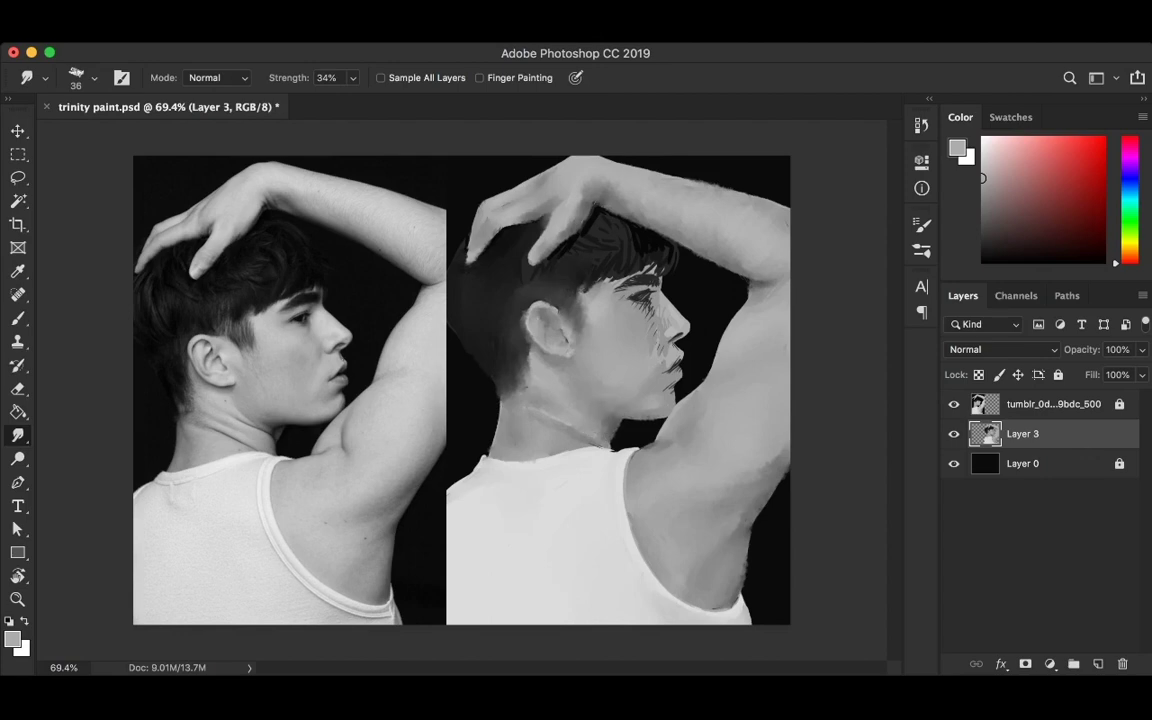
mouse_move(645, 260)
left_mouse_down()
mouse_move(660, 272)
mouse_move(648, 335)
mouse_move(610, 325)
left_mouse_up()
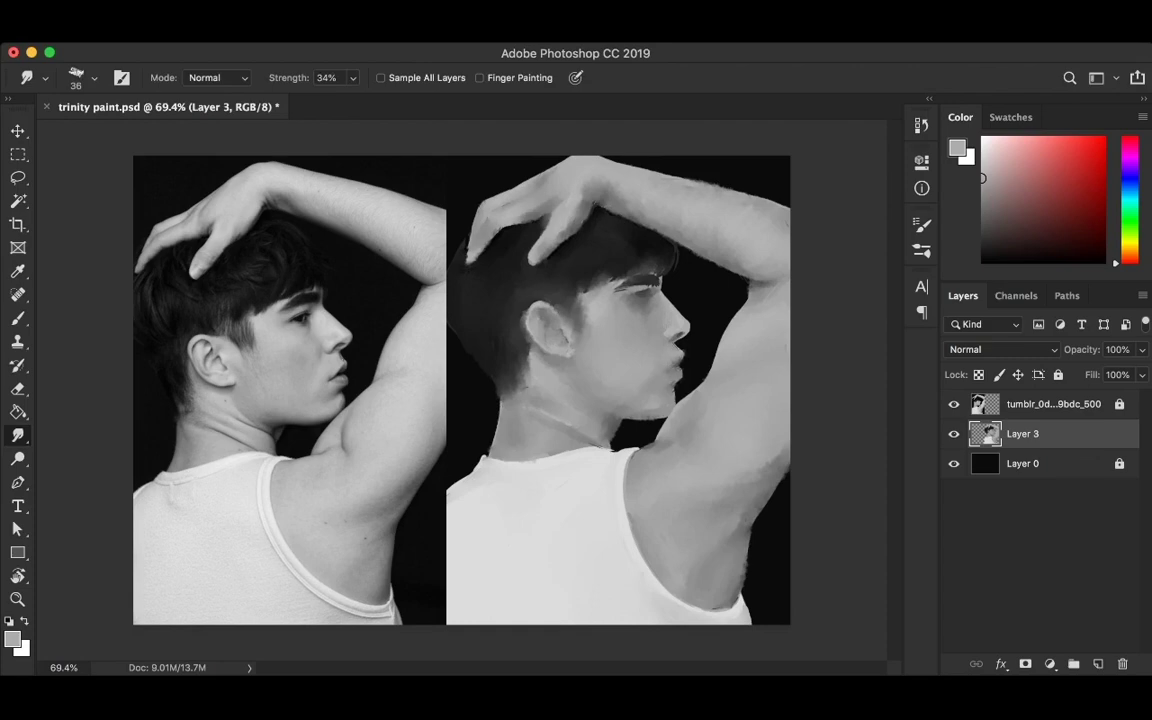
Save, then paint black curved strands across the top hair, crown and fringe
key("ctrl+s")
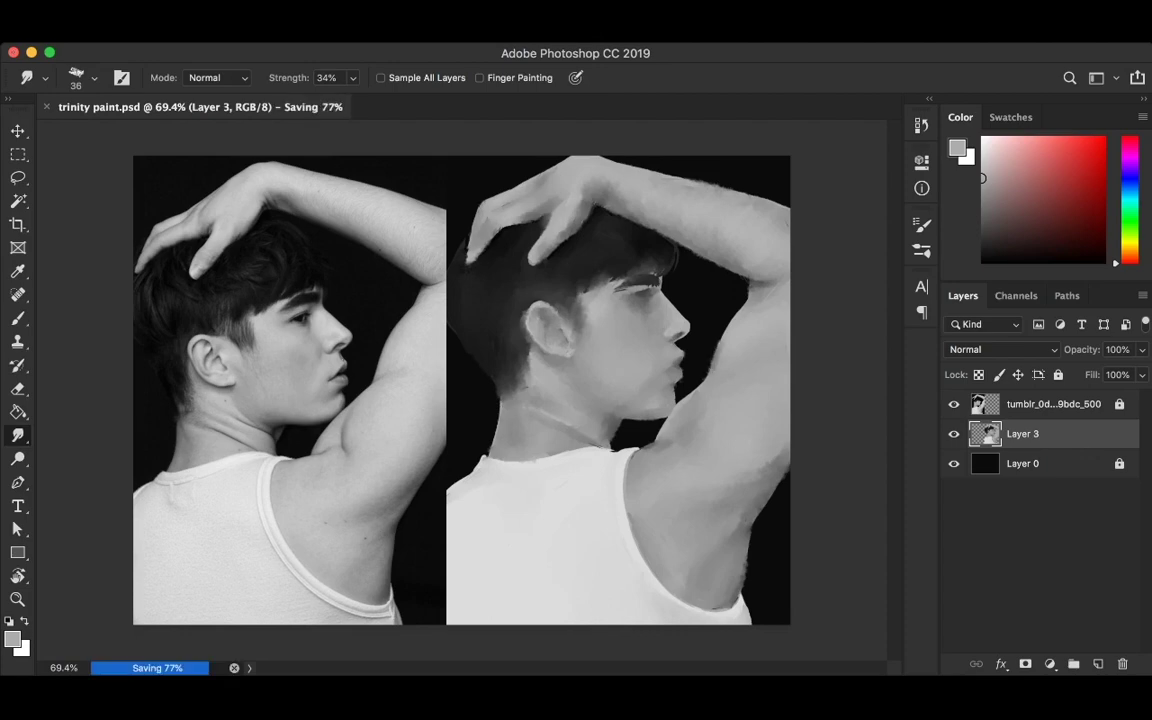
key("b")
key("d")
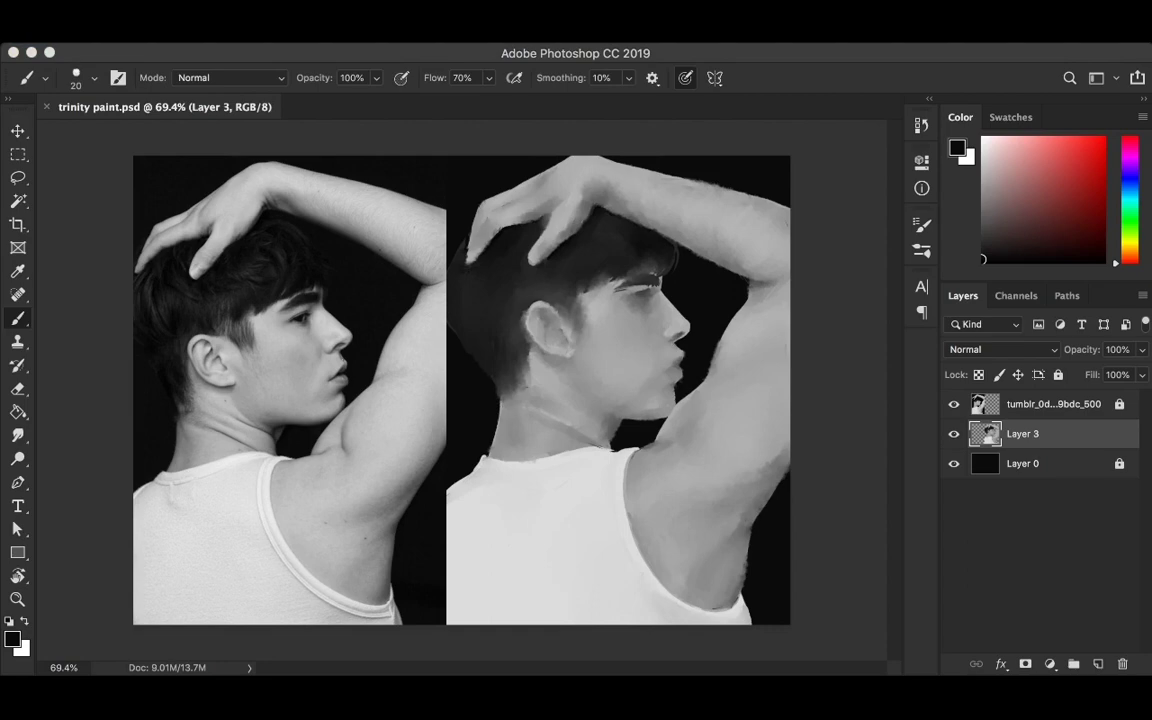
left_click(590, 230)
left_click_drag(580, 225, 596, 234)
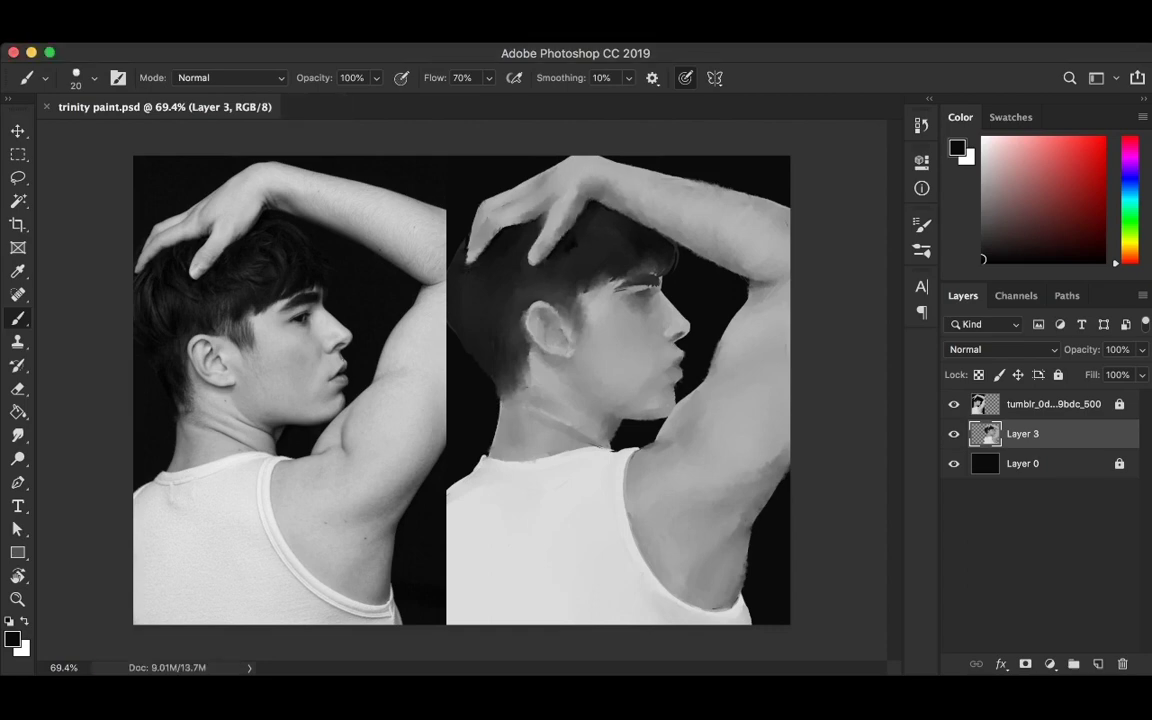
mouse_move(535, 185)
left_mouse_down()
mouse_move(578, 255)
mouse_move(607, 243)
left_mouse_up()
mouse_move(550, 218)
left_mouse_down()
mouse_move(522, 230)
mouse_move(545, 226)
mouse_move(578, 287)
left_mouse_up()
mouse_move(522, 240)
left_mouse_down()
mouse_move(508, 265)
mouse_move(522, 266)
mouse_move(538, 256)
mouse_move(497, 244)
left_mouse_up()
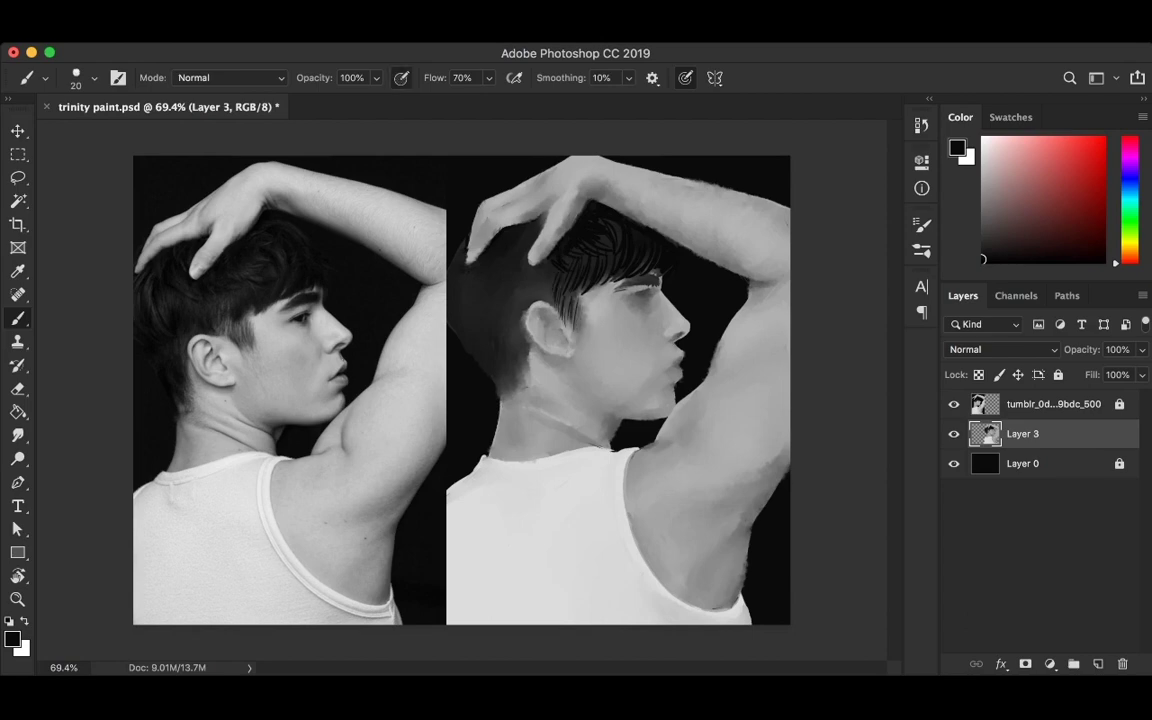
With pressure-controlled opacity, paint strands at the sideburn, behind the hand and back-left hair
left_click(401, 78)
left_click_drag(584, 305, 577, 341)
left_click_drag(467, 223, 452, 246)
mouse_move(489, 193)
left_mouse_down()
mouse_move(468, 221)
mouse_move(493, 186)
left_mouse_up()
left_click_drag(498, 246, 474, 274)
mouse_move(503, 264)
left_mouse_down()
mouse_move(497, 278)
mouse_move(449, 293)
left_mouse_up()
mouse_move(472, 271)
left_mouse_down()
mouse_move(456, 304)
mouse_move(476, 340)
mouse_move(456, 340)
left_mouse_up()
mouse_move(472, 289)
left_mouse_down()
mouse_move(466, 353)
mouse_move(474, 330)
left_mouse_up()
Sample mid and light greys from the canvas, reset to black, and save
left_click(410, 268, "alt")
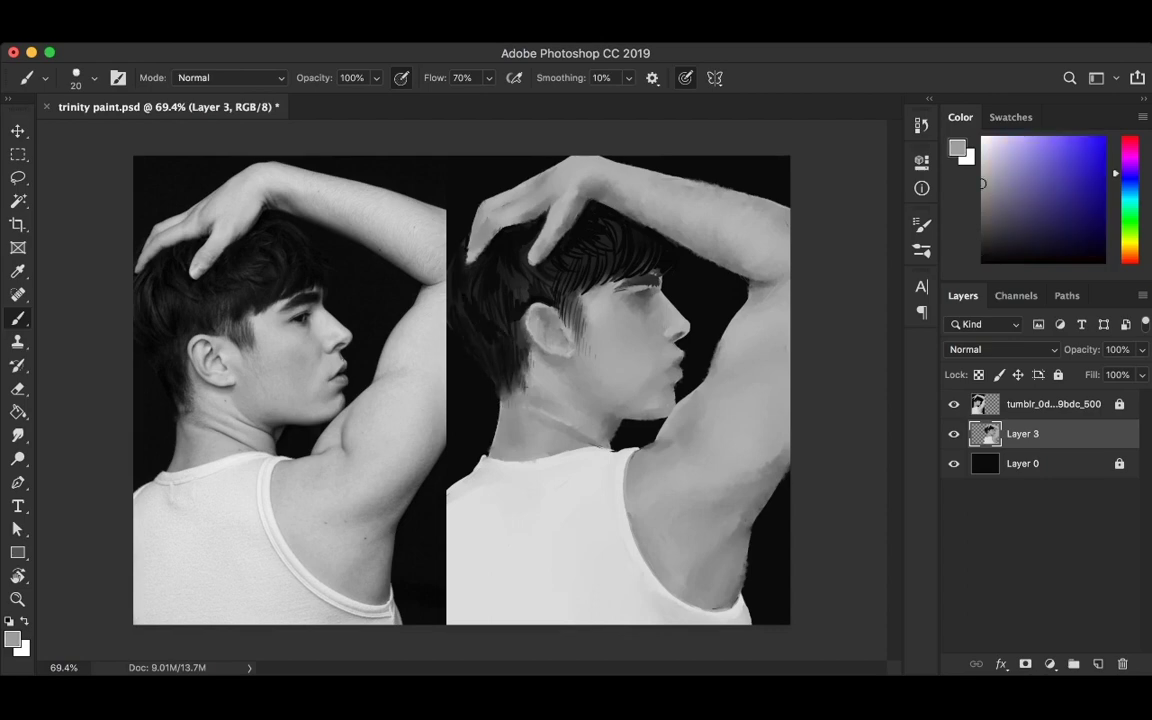
key("d")
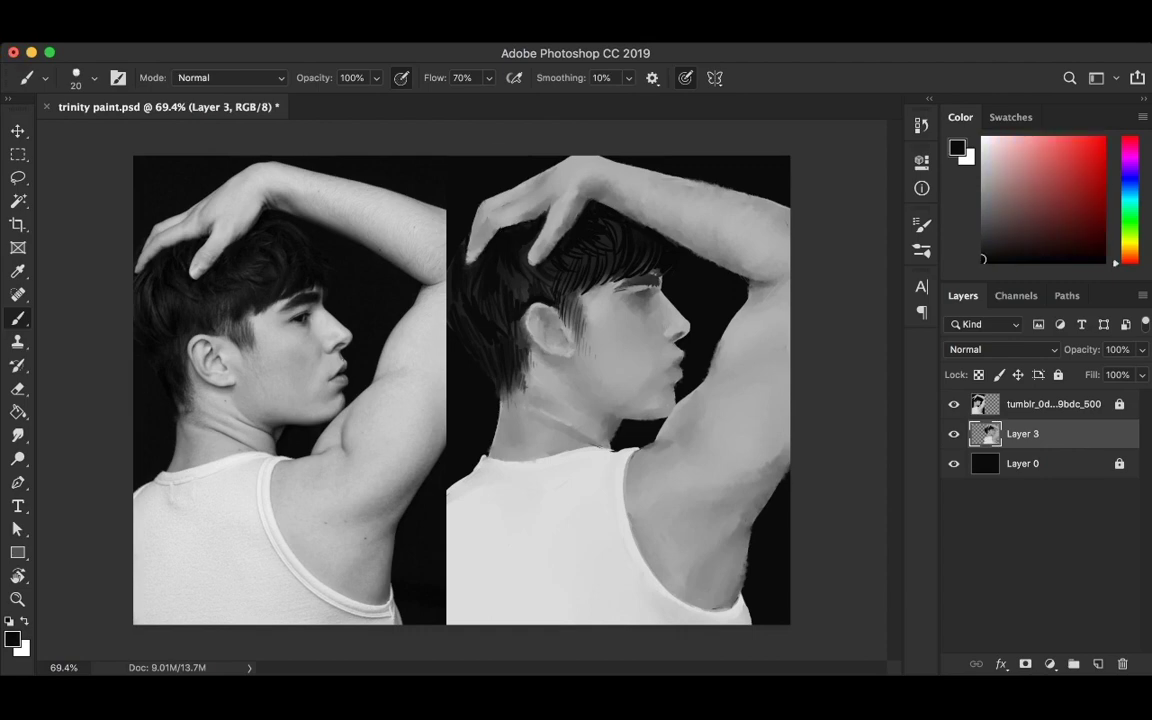
left_click(432, 186, "alt")
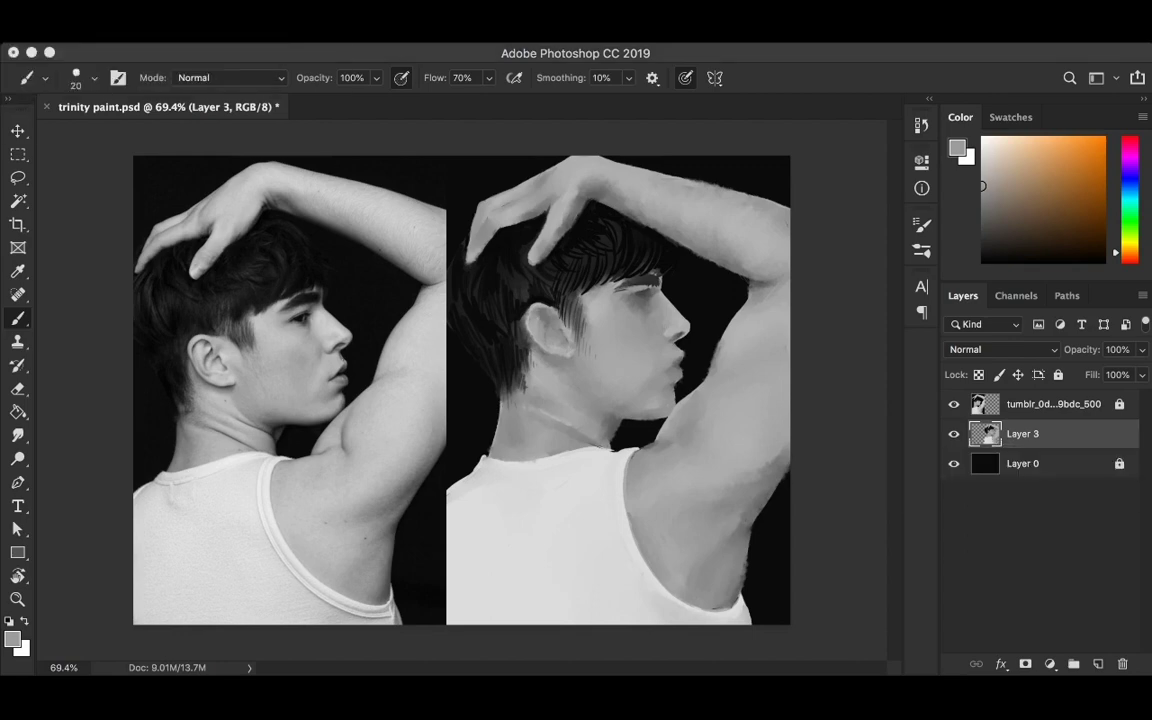
key("ctrl+s")
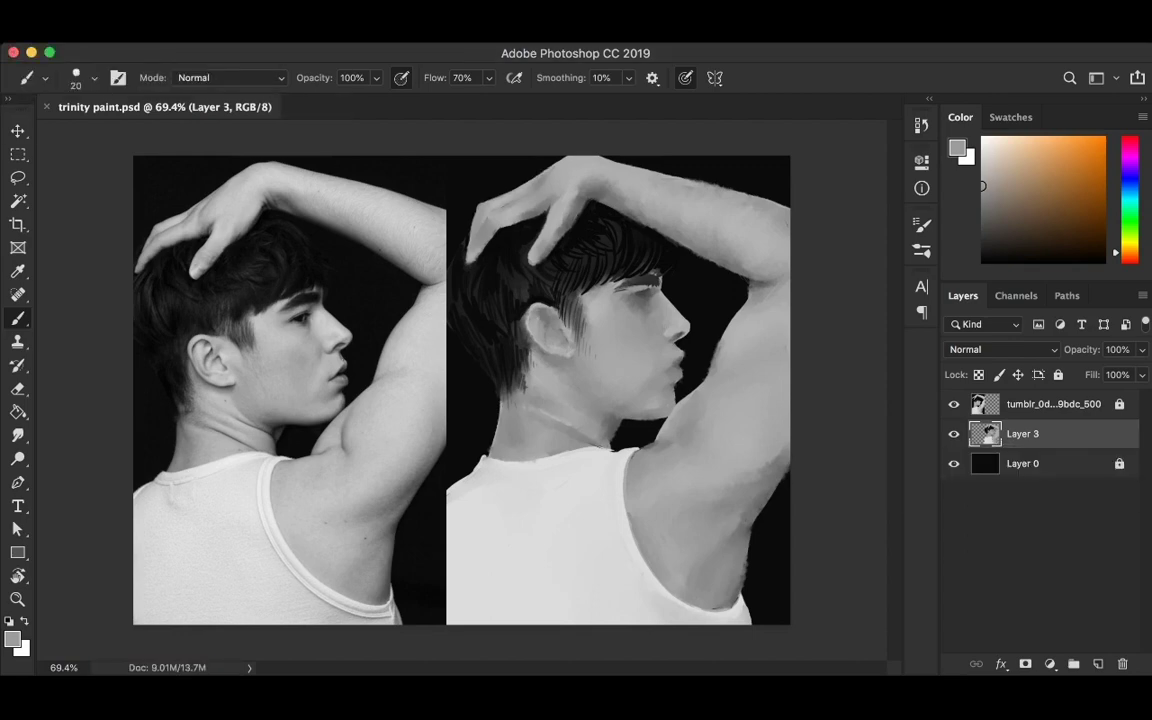
Alternate Smudge and Brush, sample light grey and black from the face, and save
key("r")
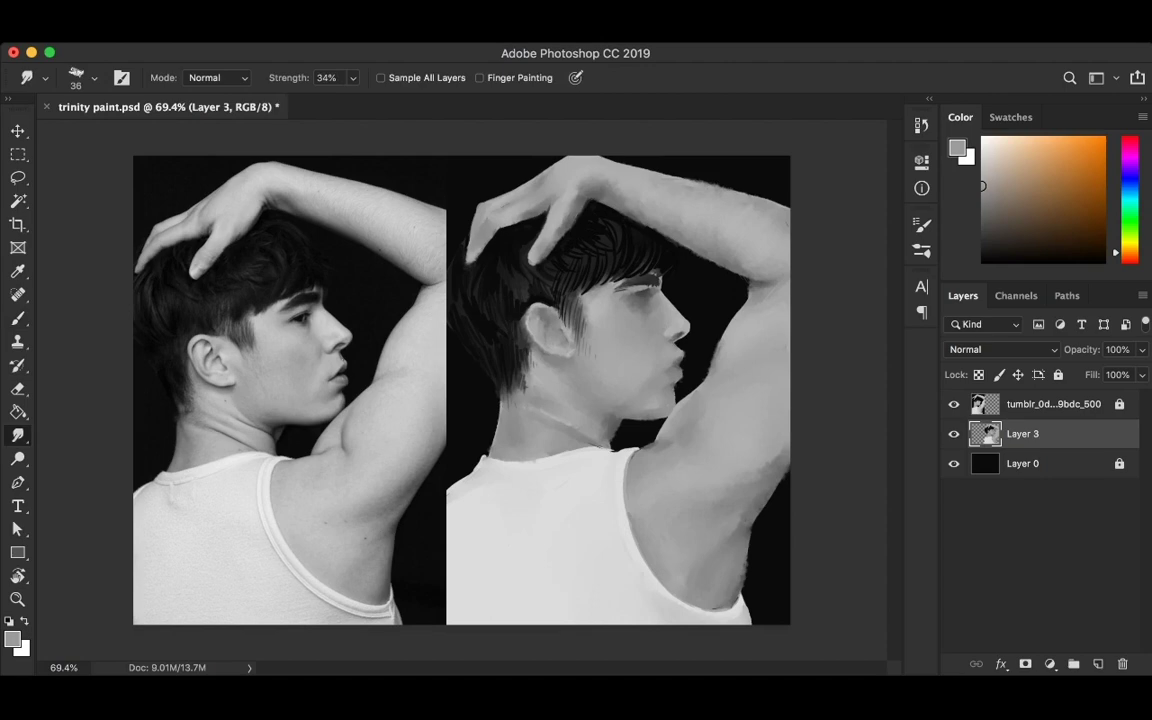
key("b")
key("d")
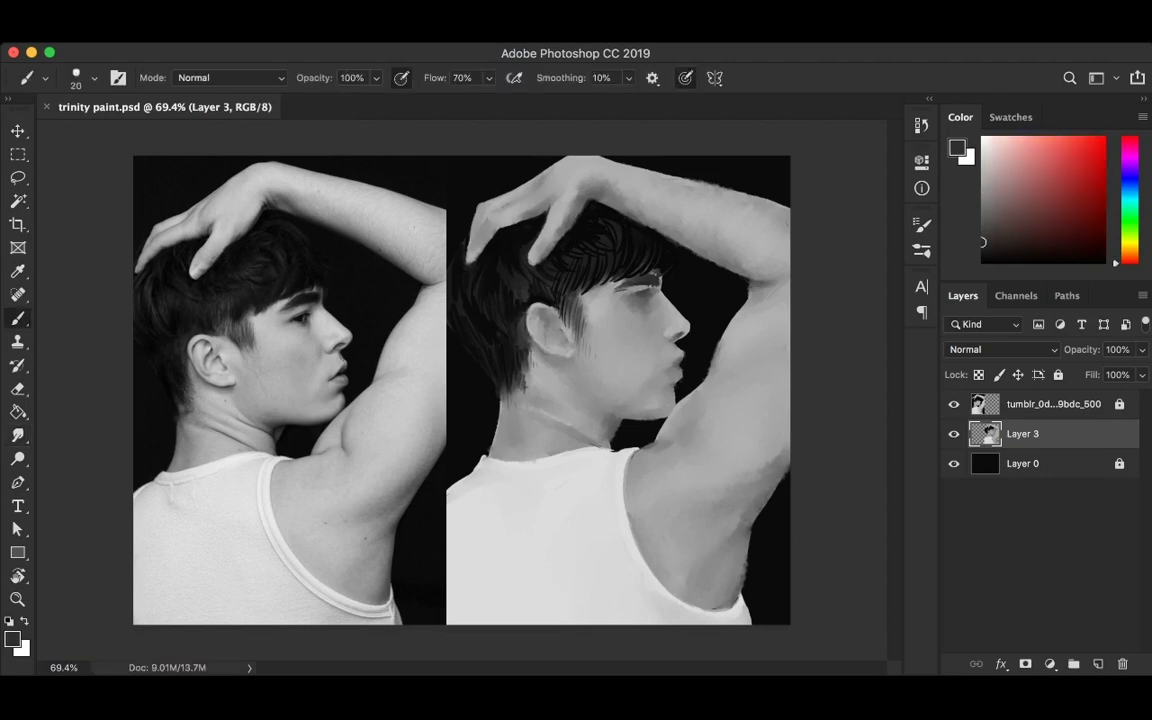
key("r")
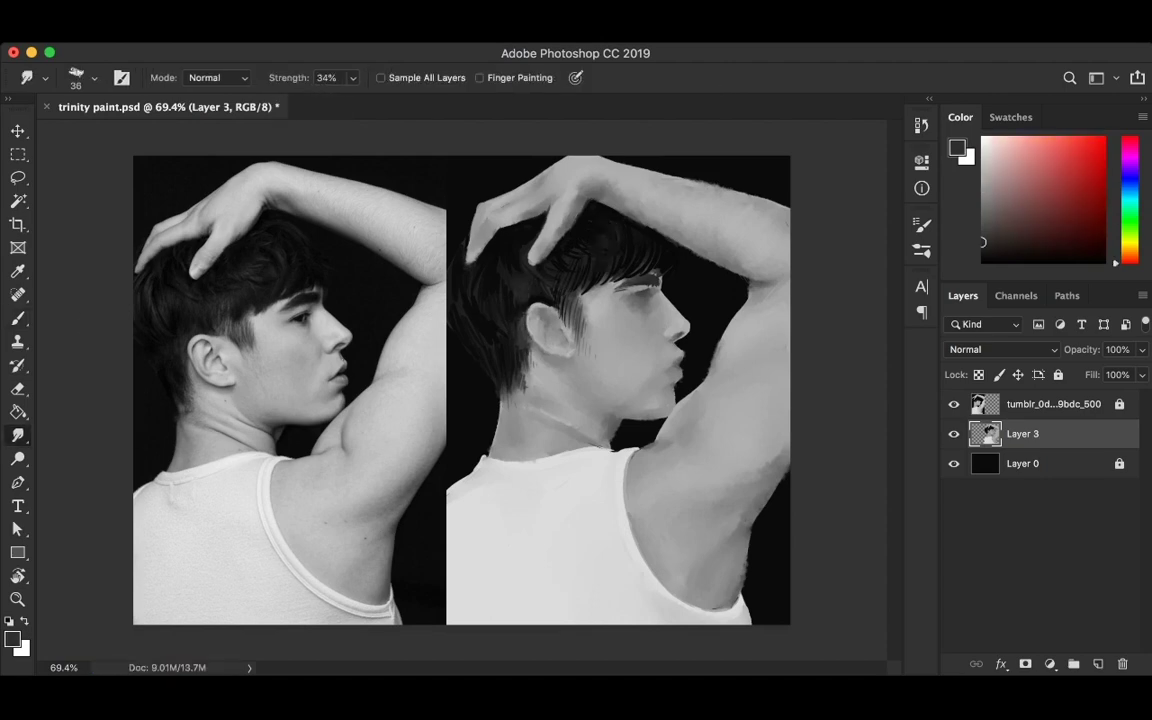
key("b")
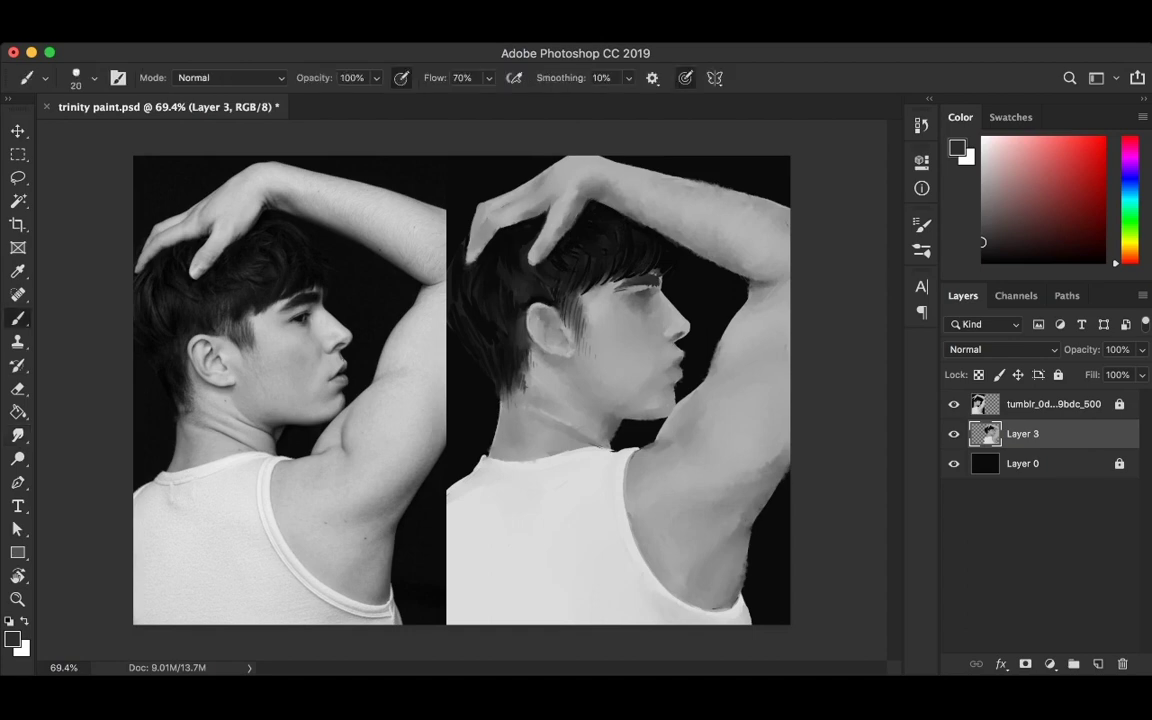
left_click(500, 282, "alt")
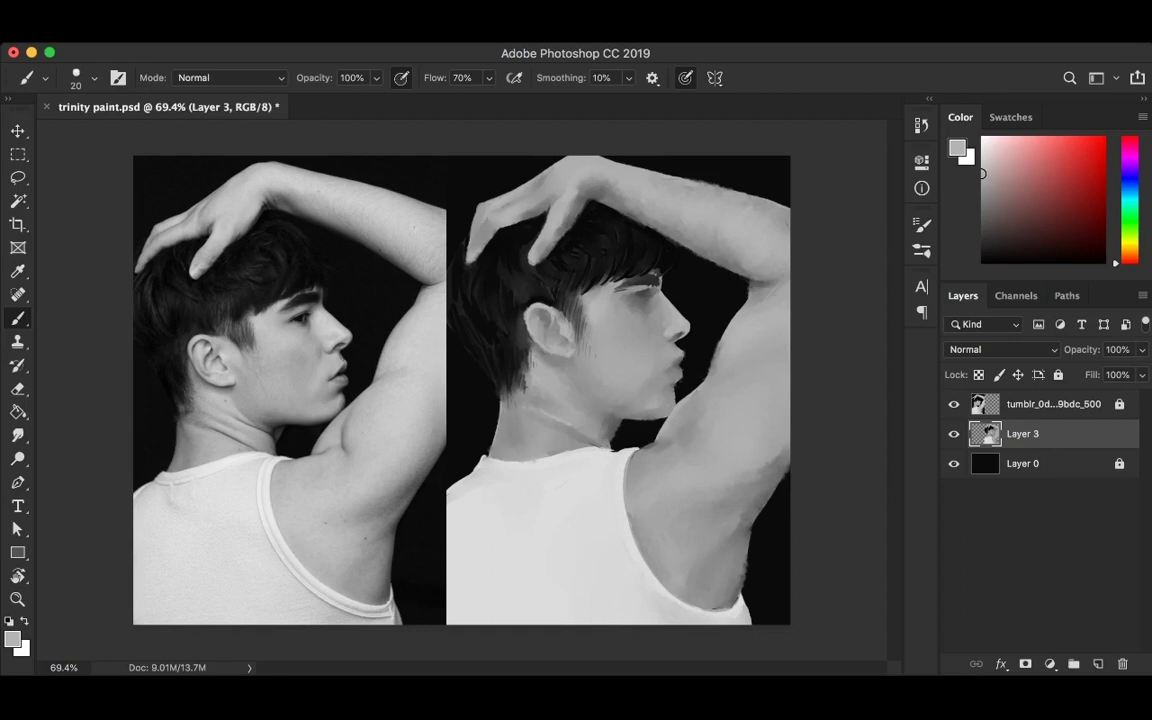
left_click(502, 320, "alt")
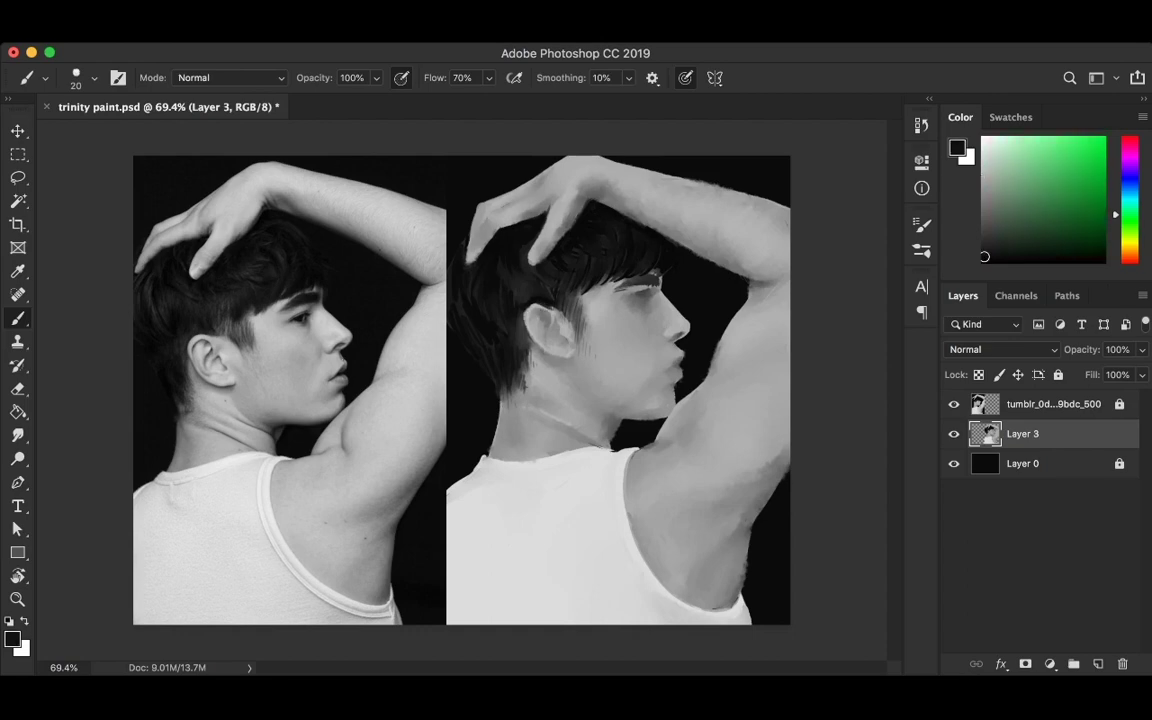
left_click(472, 288, "alt")
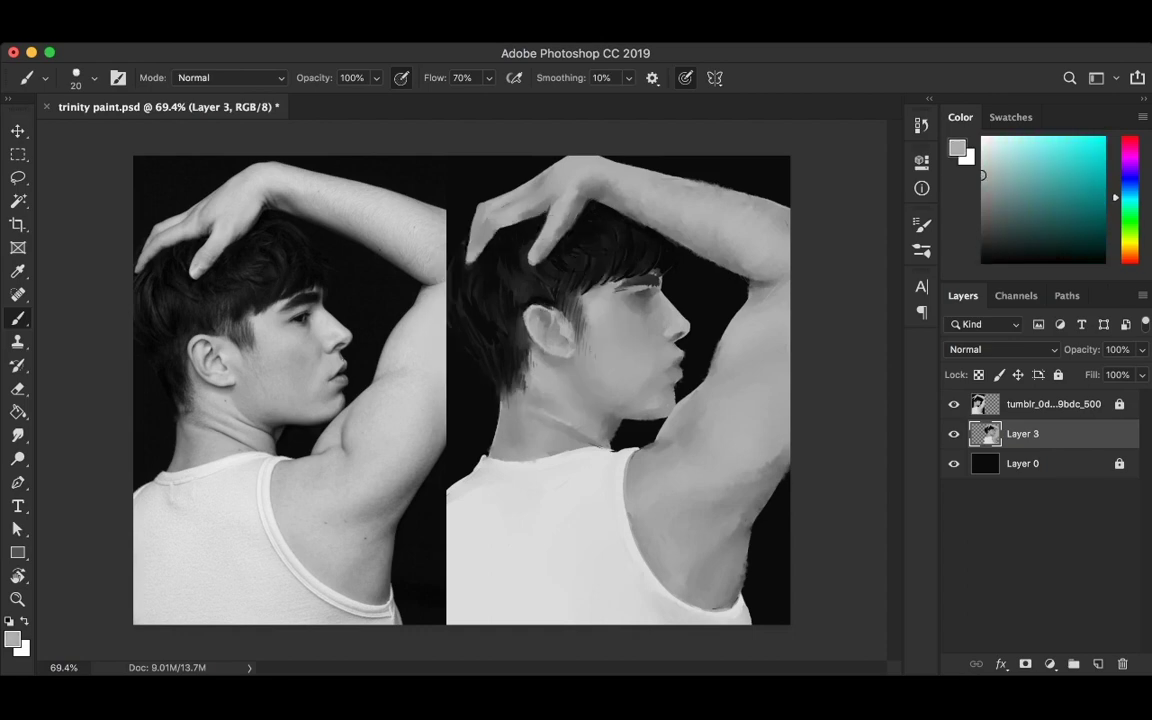
key("ctrl+s")
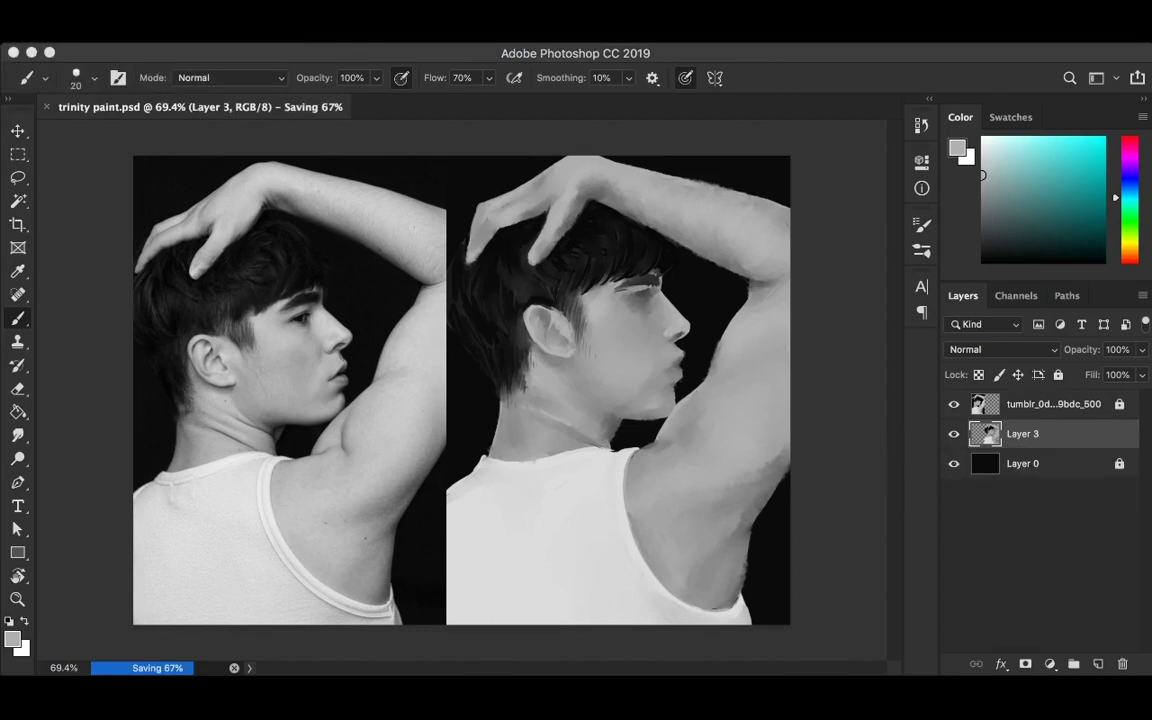
Briefly smudge, reset the brush colour to black, and save the portrait again
key("r")
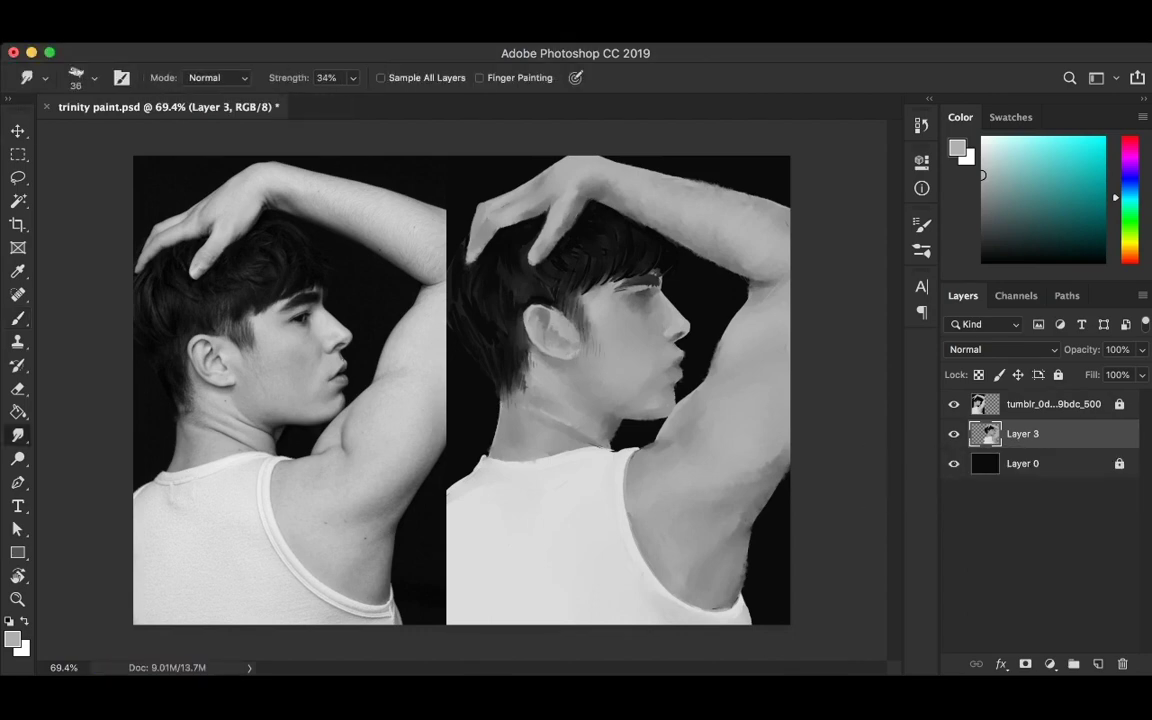
key("b")
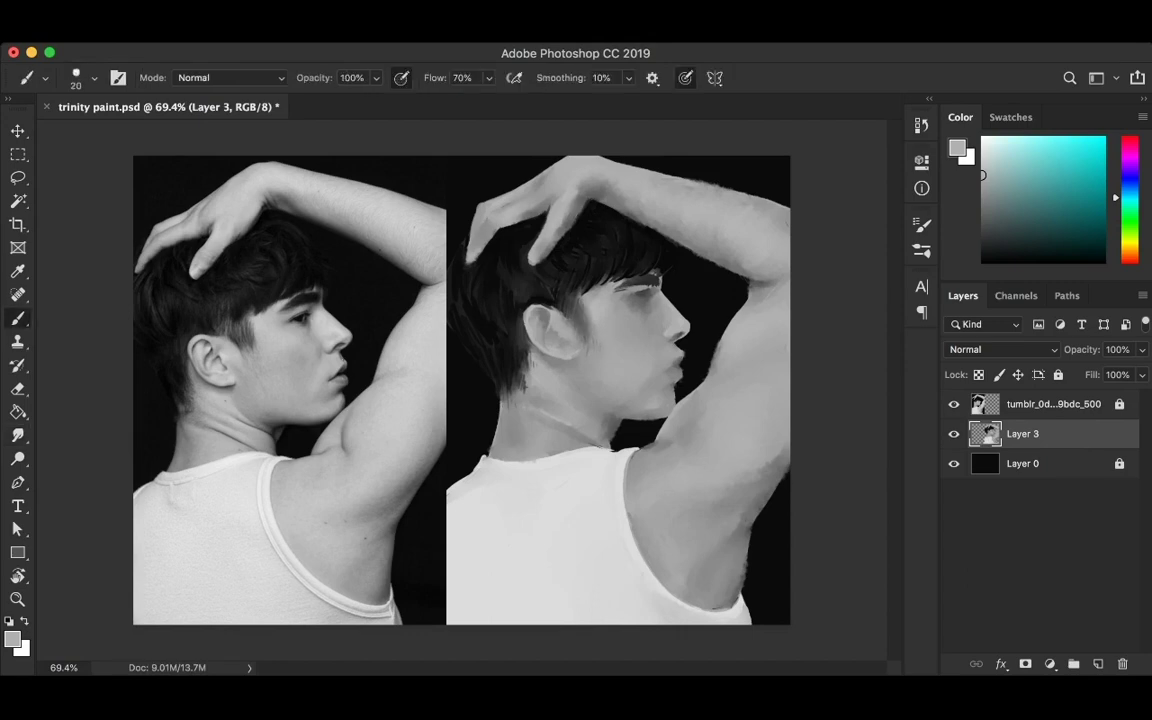
key("d")
key("ctrl+s")
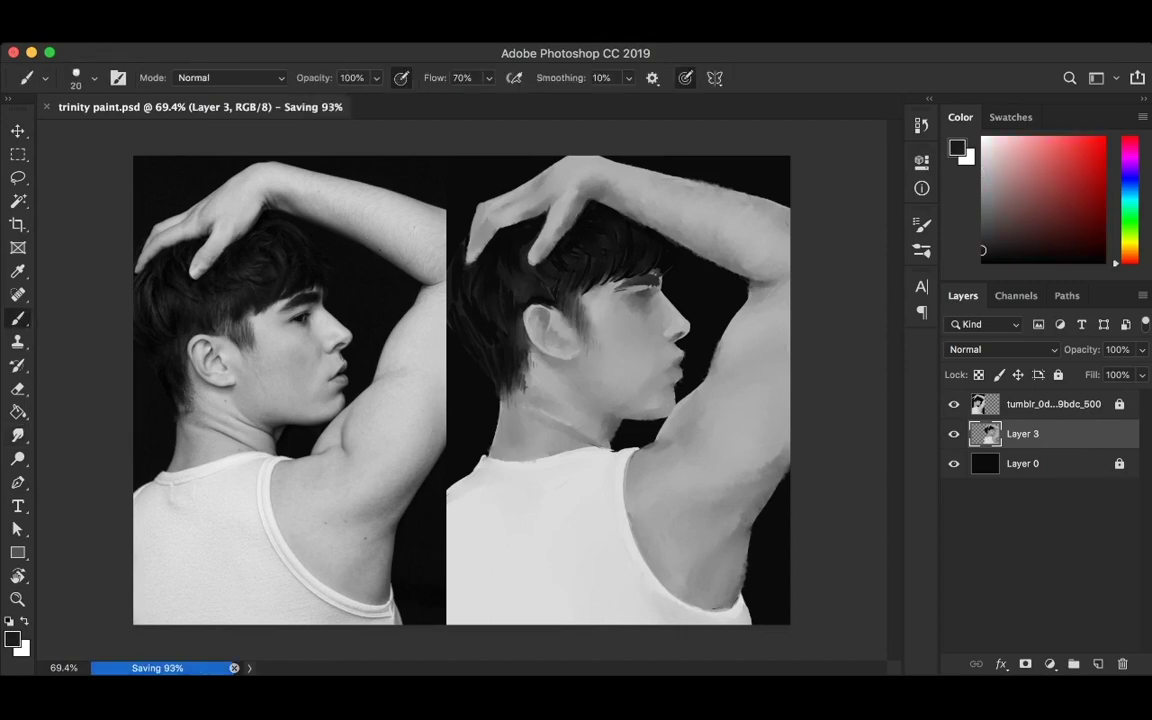
key("r")
key("ctrl+s")
key("b")
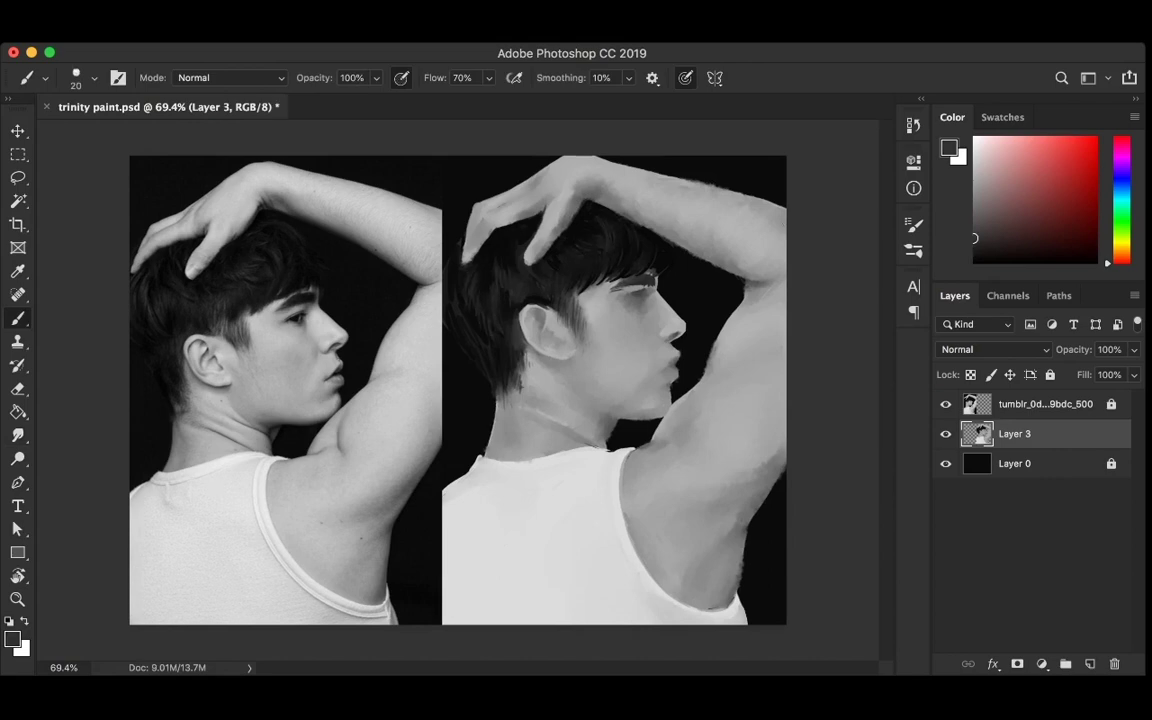
Paint faint near-white strokes along the neck and jaw of the painting
key("ctrl+s")
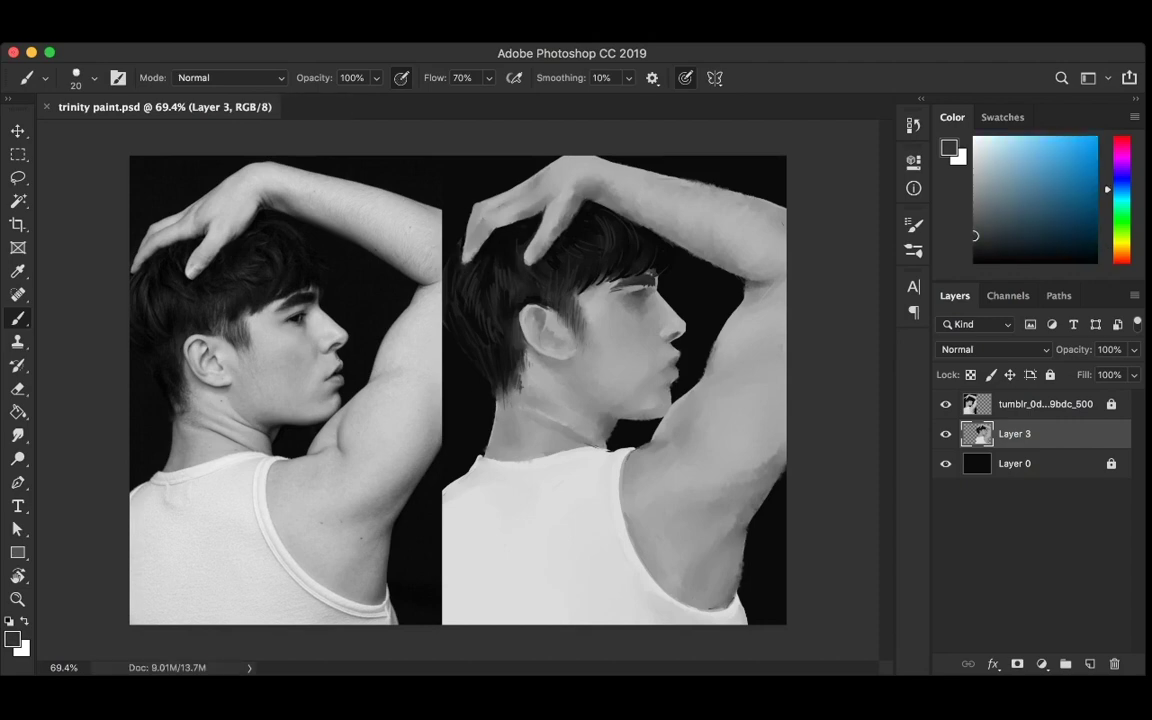
left_click(167, 409, "alt")
left_click(540, 472, "alt")
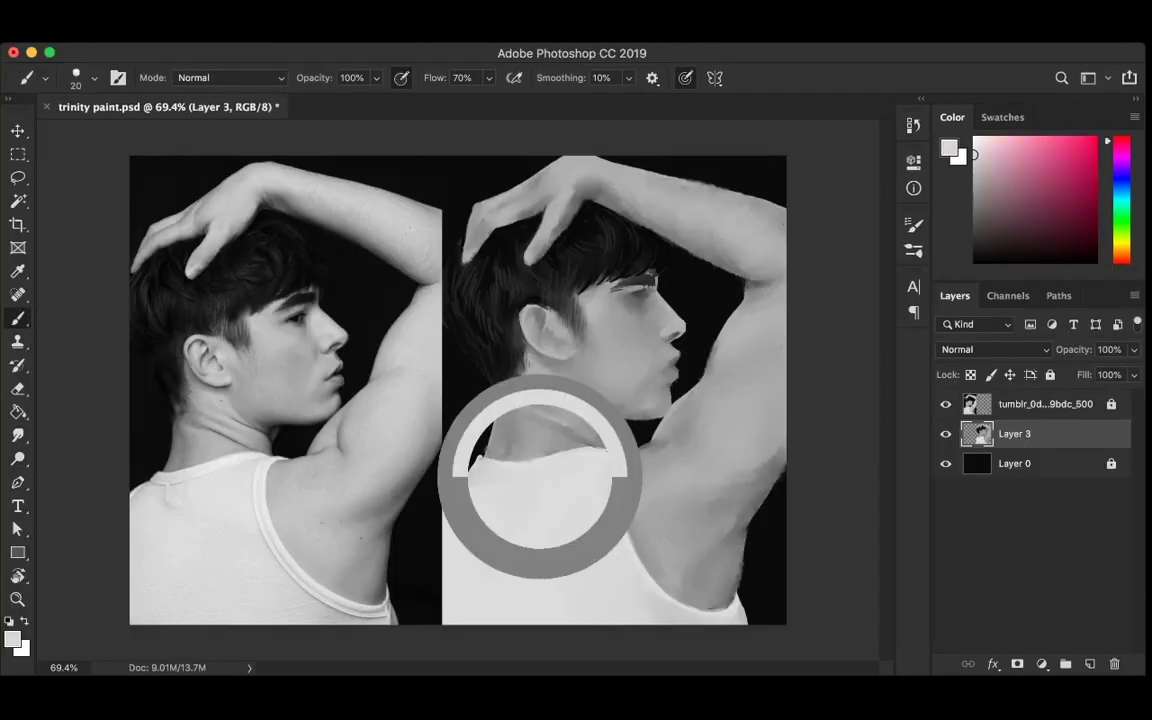
left_click_drag(486, 405, 557, 405)
left_click(510, 445, "alt")
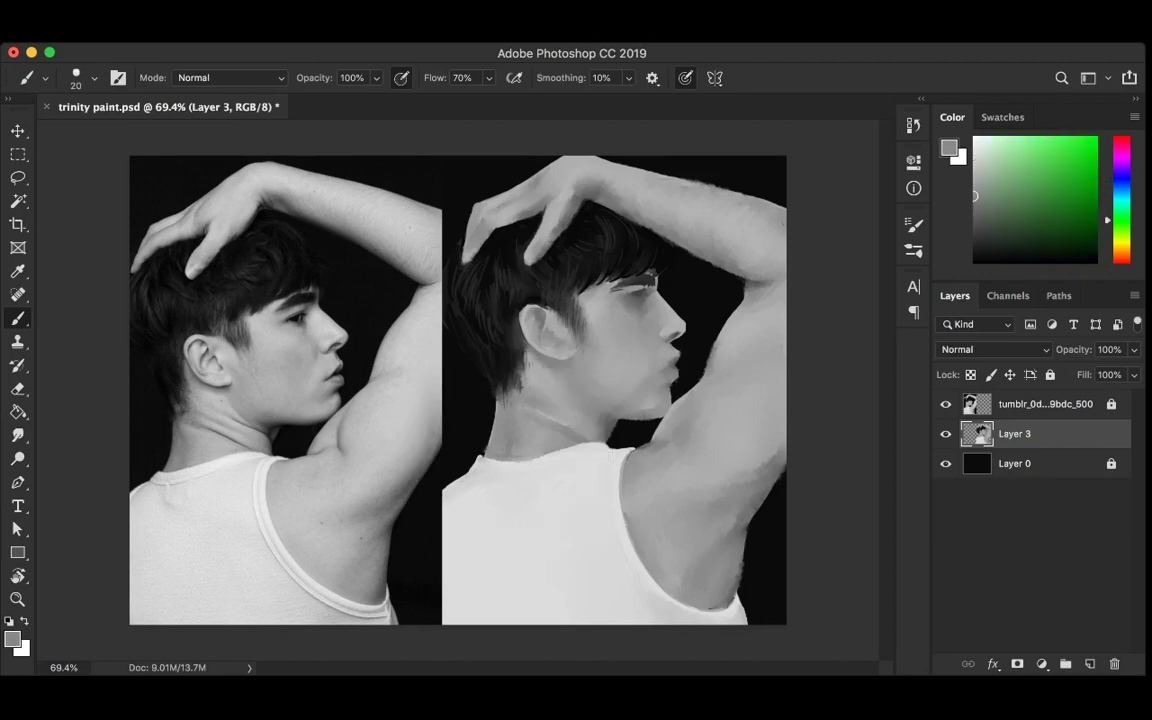
left_click(938, 175, "alt")
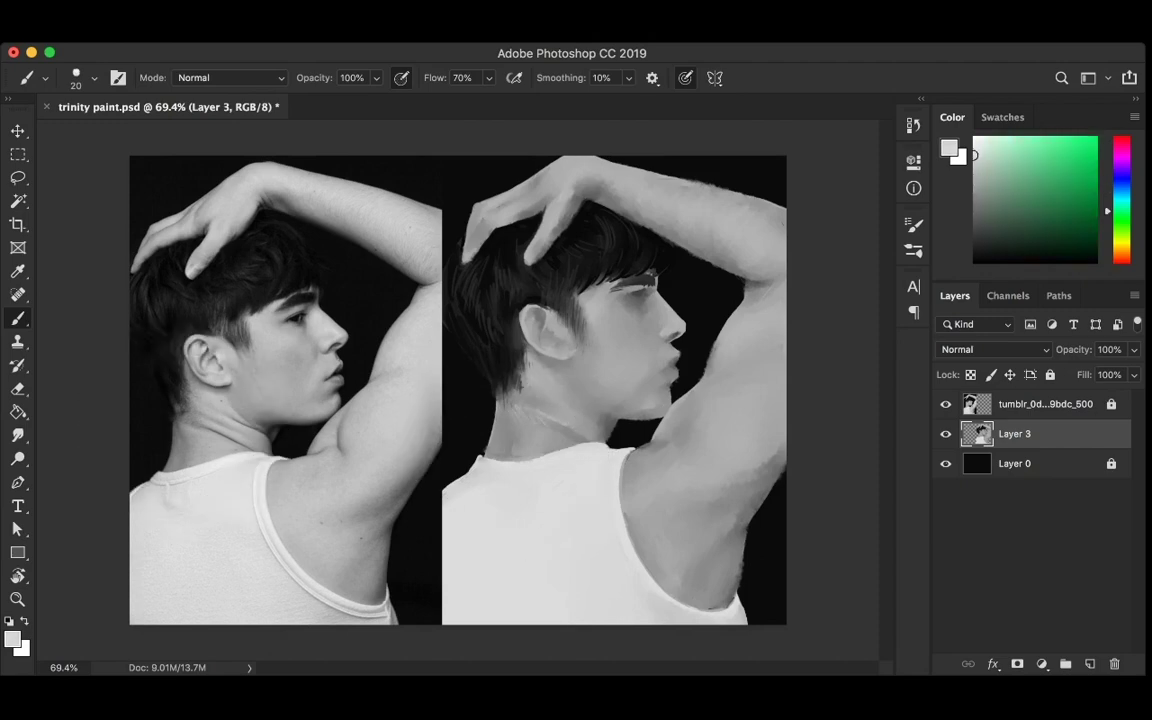
mouse_move(498, 433)
left_mouse_down()
mouse_move(498, 417)
mouse_move(565, 425)
left_mouse_up()
key("super+s")
Darken the neck below the jaw with a near-black stroke
left_click(17, 435)
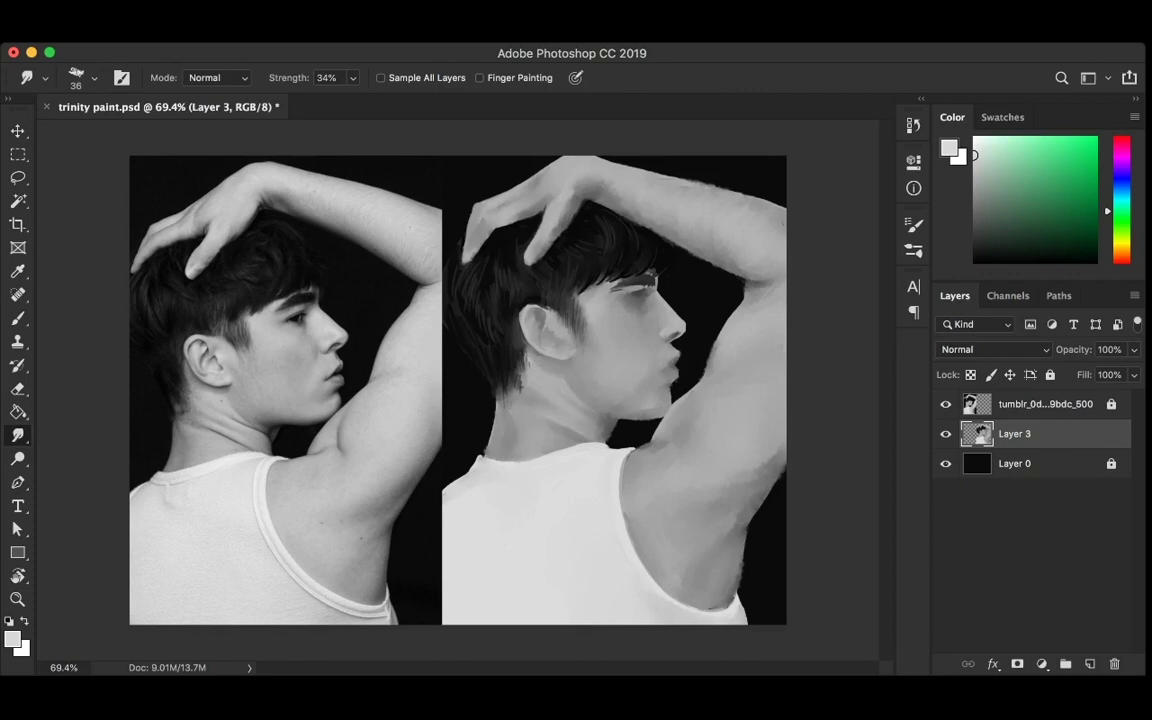
key("b")
left_click(497, 334, "alt")
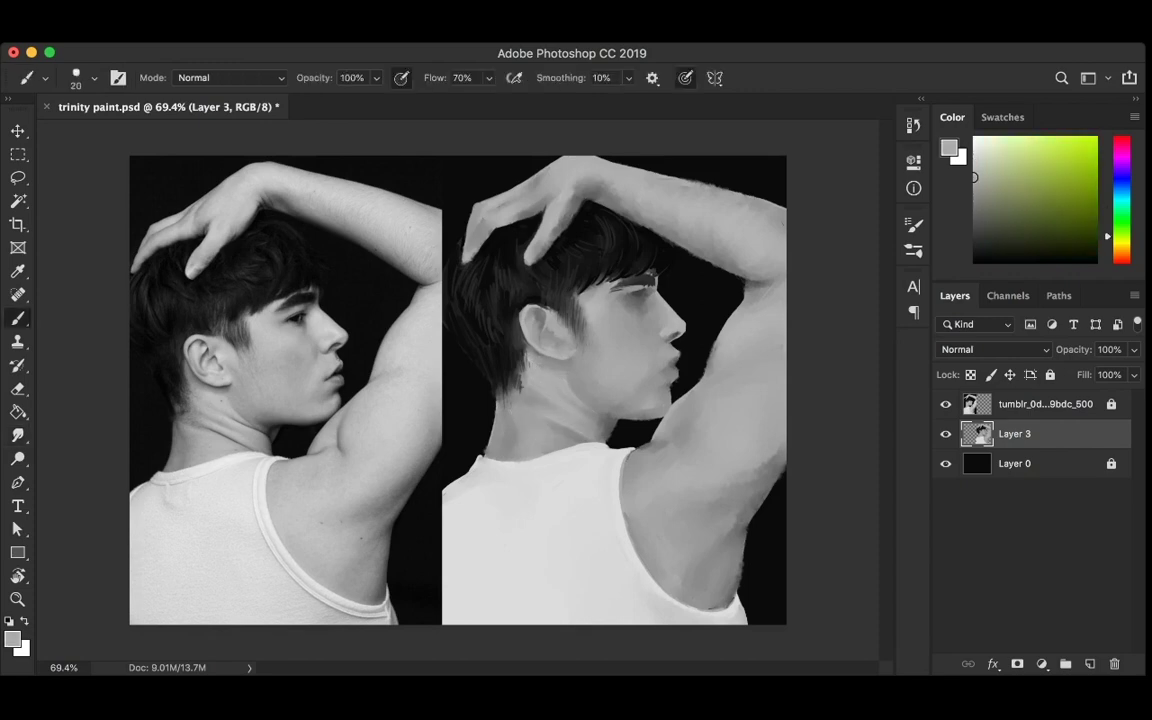
left_click(577, 378, "alt")
key("super+s")
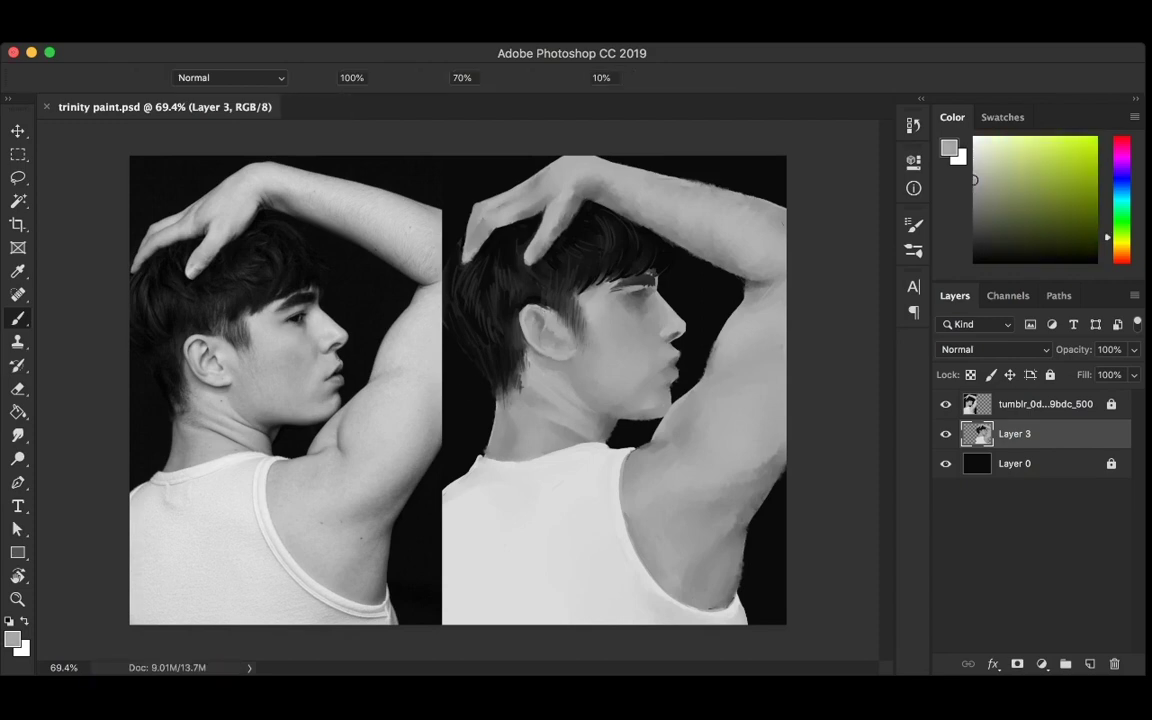
left_click(476, 285, "alt")
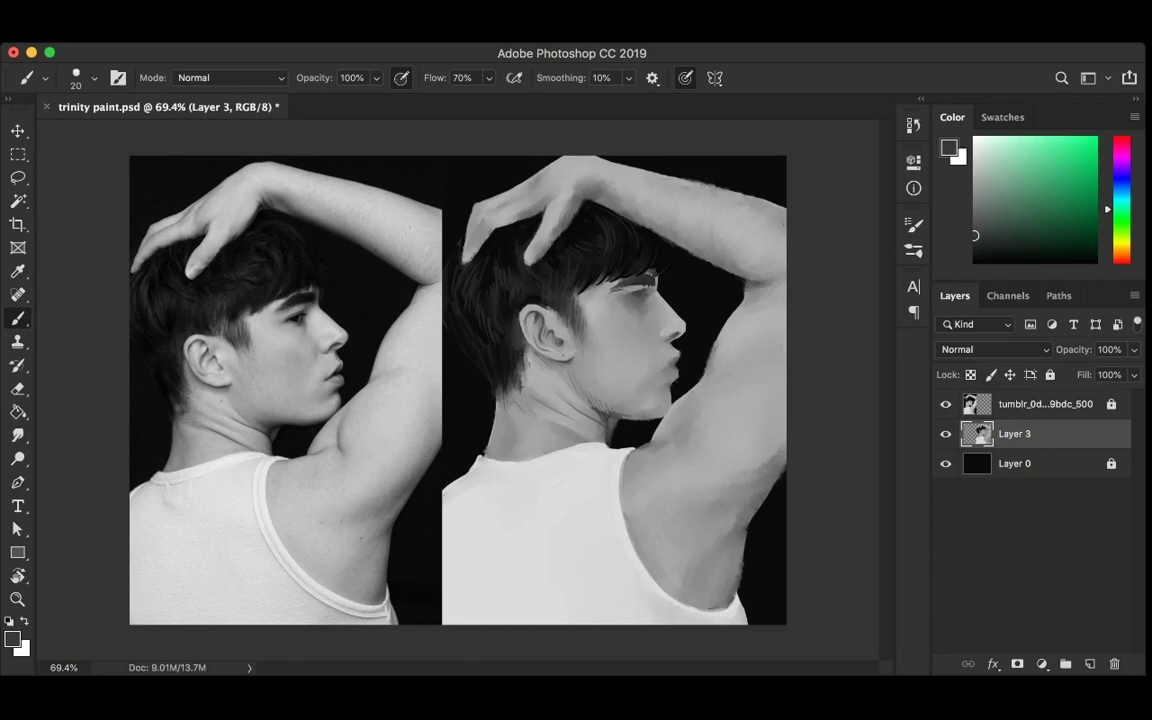
left_click_drag(498, 392, 536, 410)
key("ctrl+s")
Add small light and dark grey strokes on the neck
left_click(567, 421, "alt")
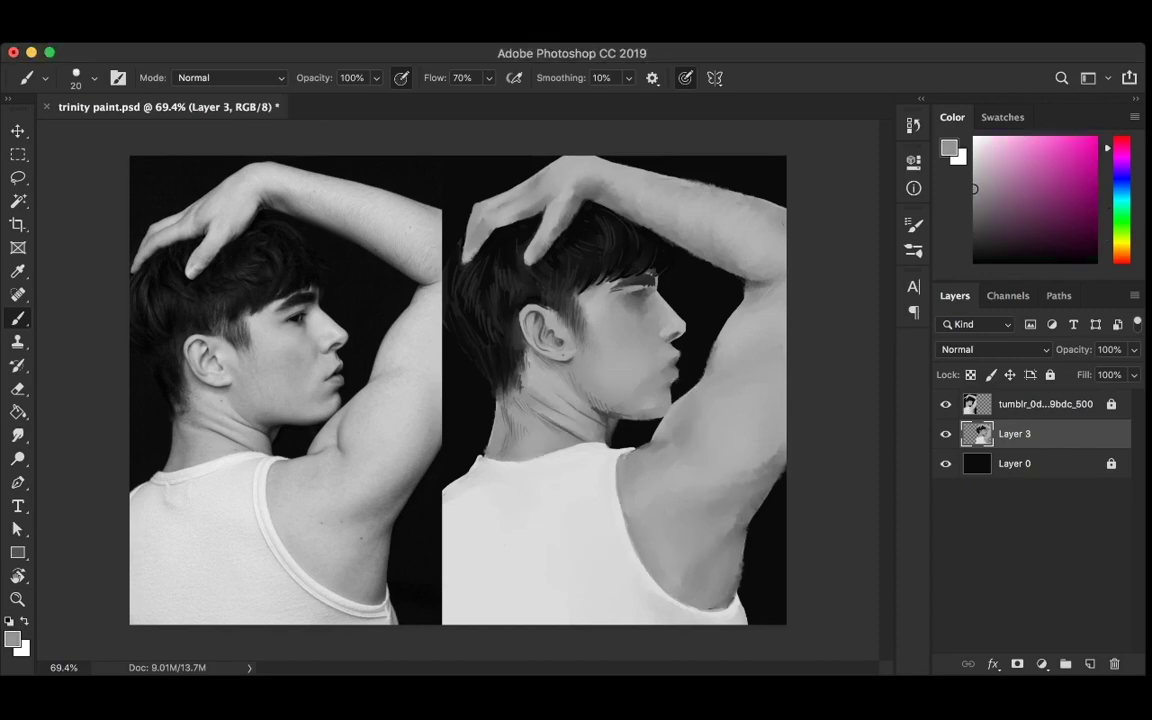
left_click_drag(556, 413, 557, 478)
key("ctrl+s")
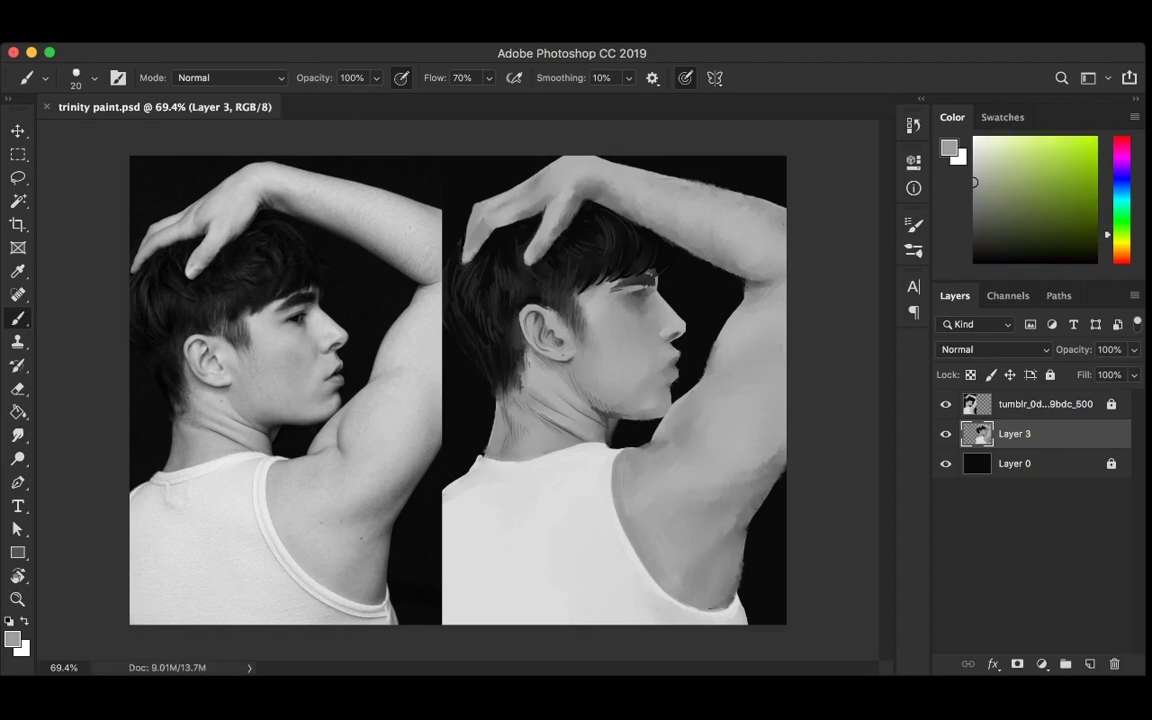
left_click_drag(562, 403, 583, 401)
left_click(570, 410, "alt")
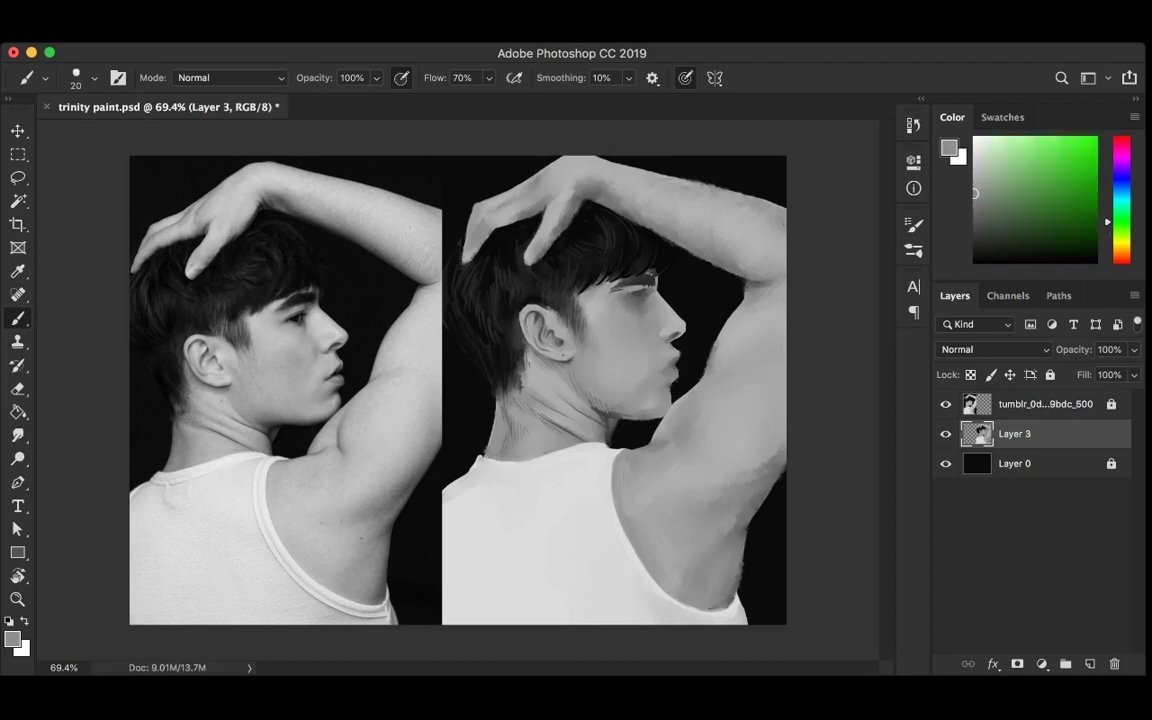
left_click(550, 412, "alt")
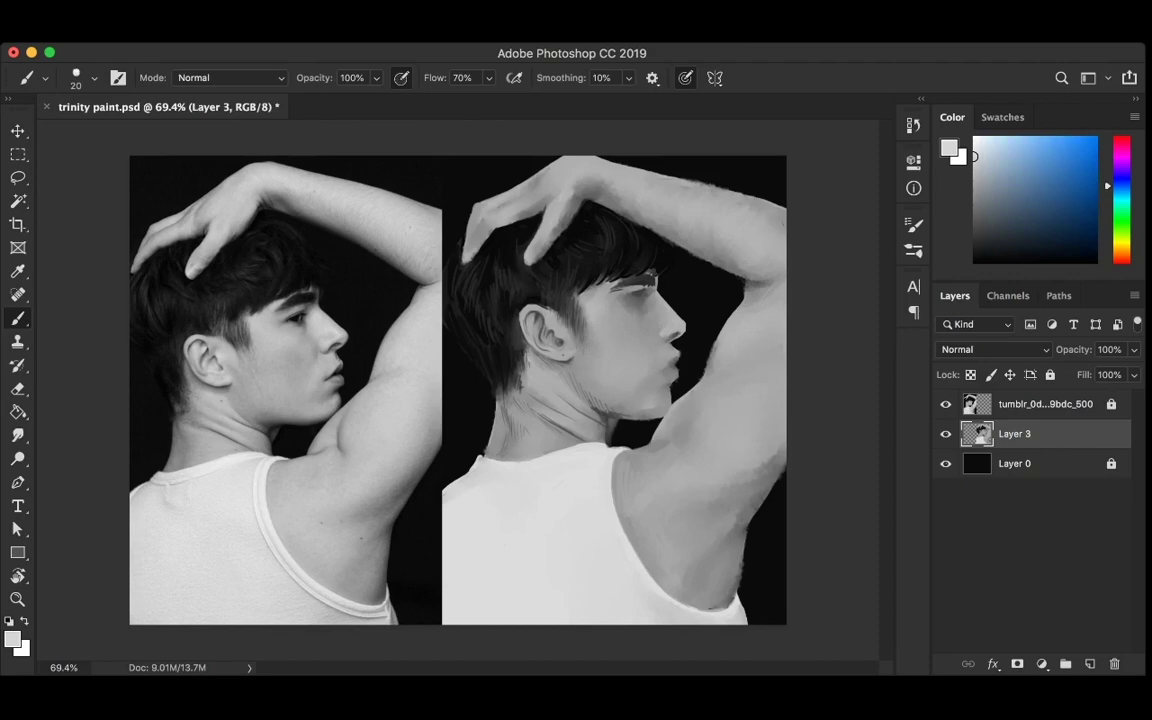
Hatch thin dark lines over the shoulder and armpit, then add Layer 4 clipped to Layer 3
left_click(245, 385, "alt")
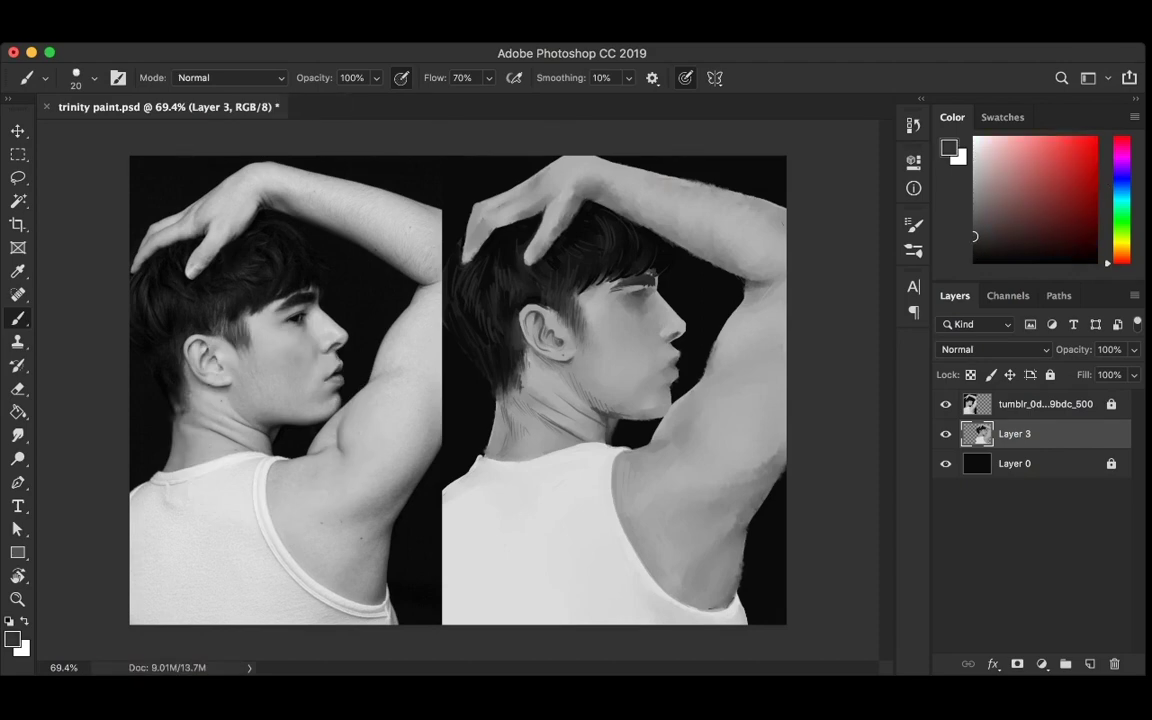
left_click_drag(688, 400, 677, 432)
left_click_drag(676, 412, 682, 444)
left_click_drag(722, 484, 754, 502)
left_click_drag(672, 436, 688, 470)
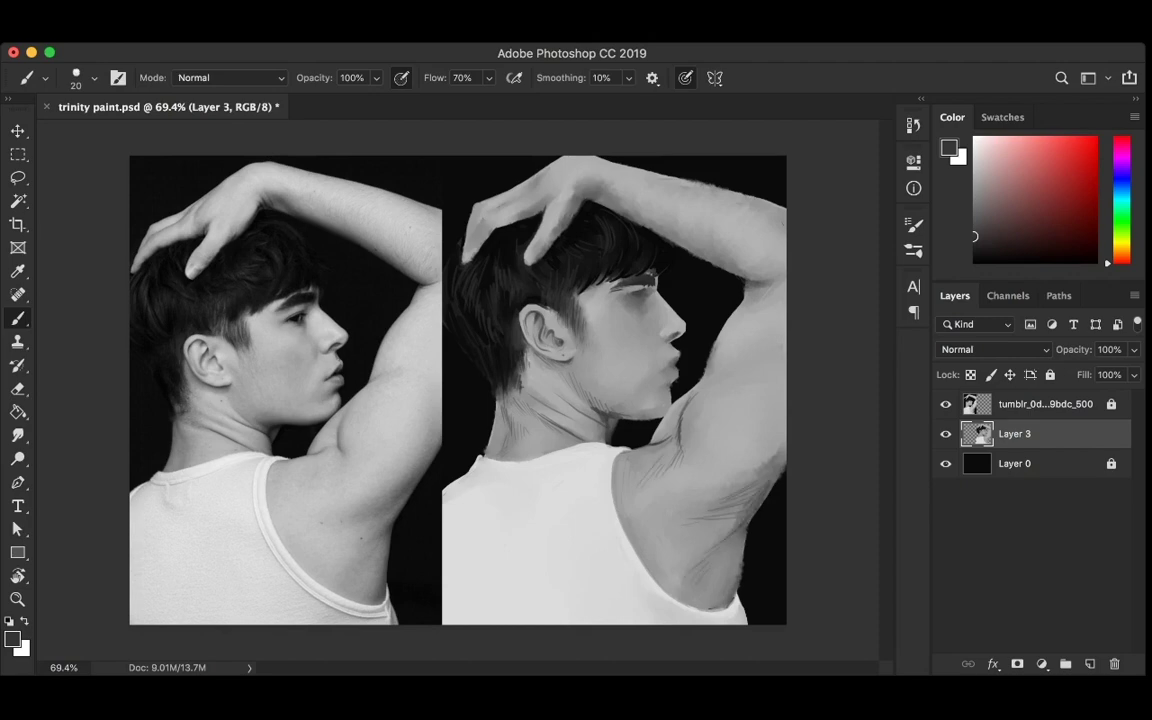
key("ctrl+shift+alt+n")
key("ctrl+alt+g")
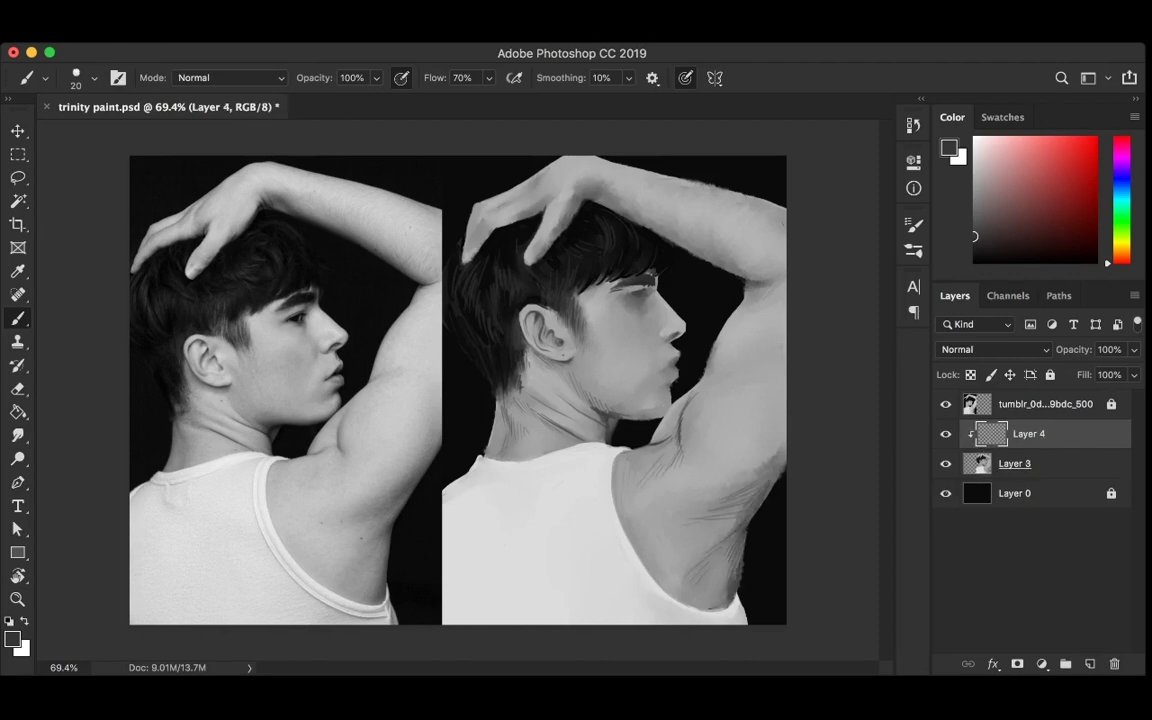
Draw dark lines along the upper arm, hair edge, tank-top collar and armpit on Layer 4
key("alt+bracketleft")
left_click(664, 538, "alt")
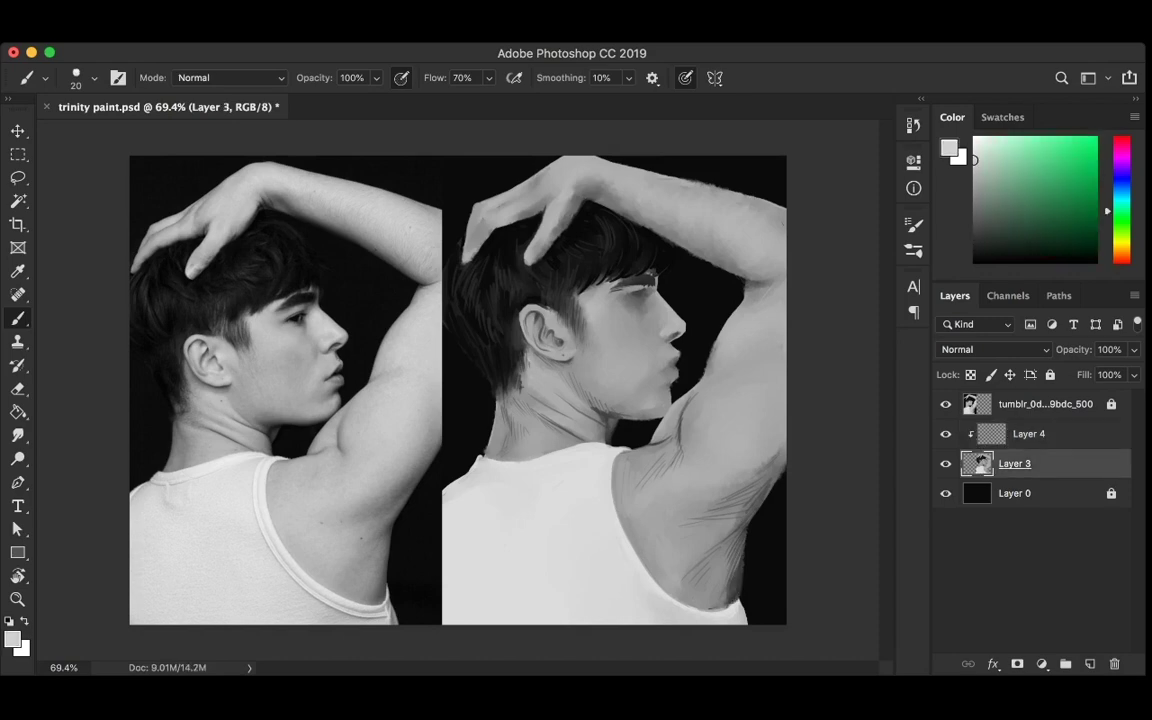
key("alt+bracketright")
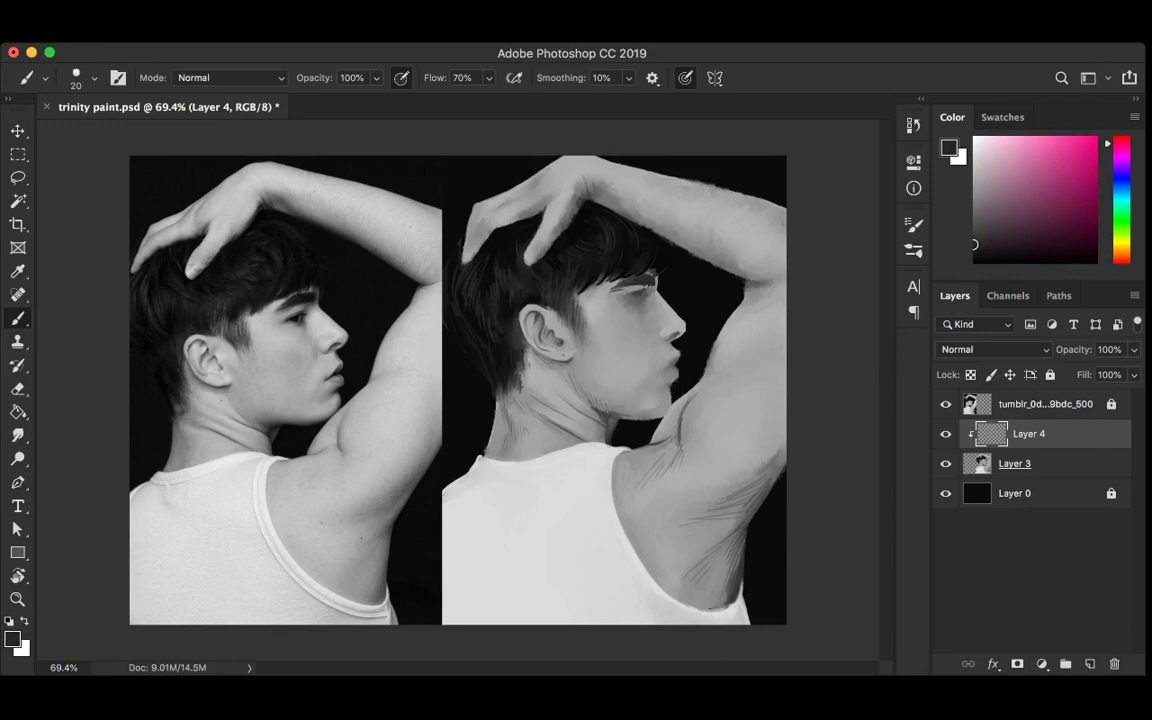
left_click_drag(575, 195, 690, 255)
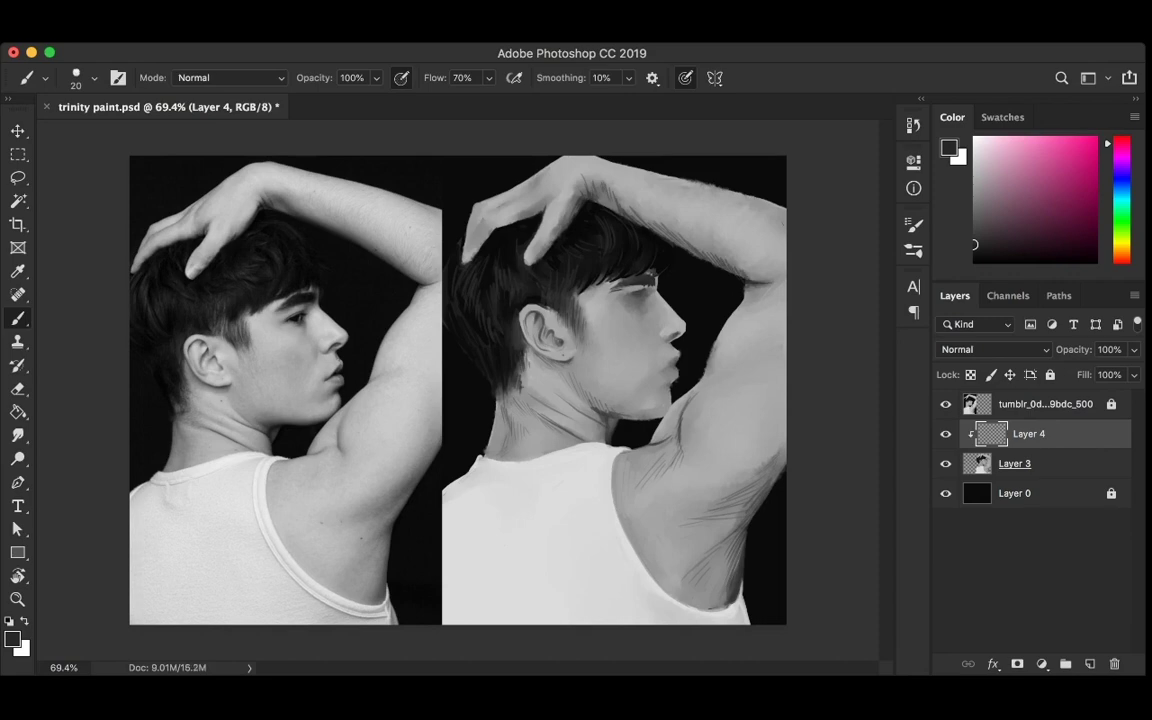
left_click_drag(448, 372, 455, 355)
left_click_drag(470, 462, 600, 450)
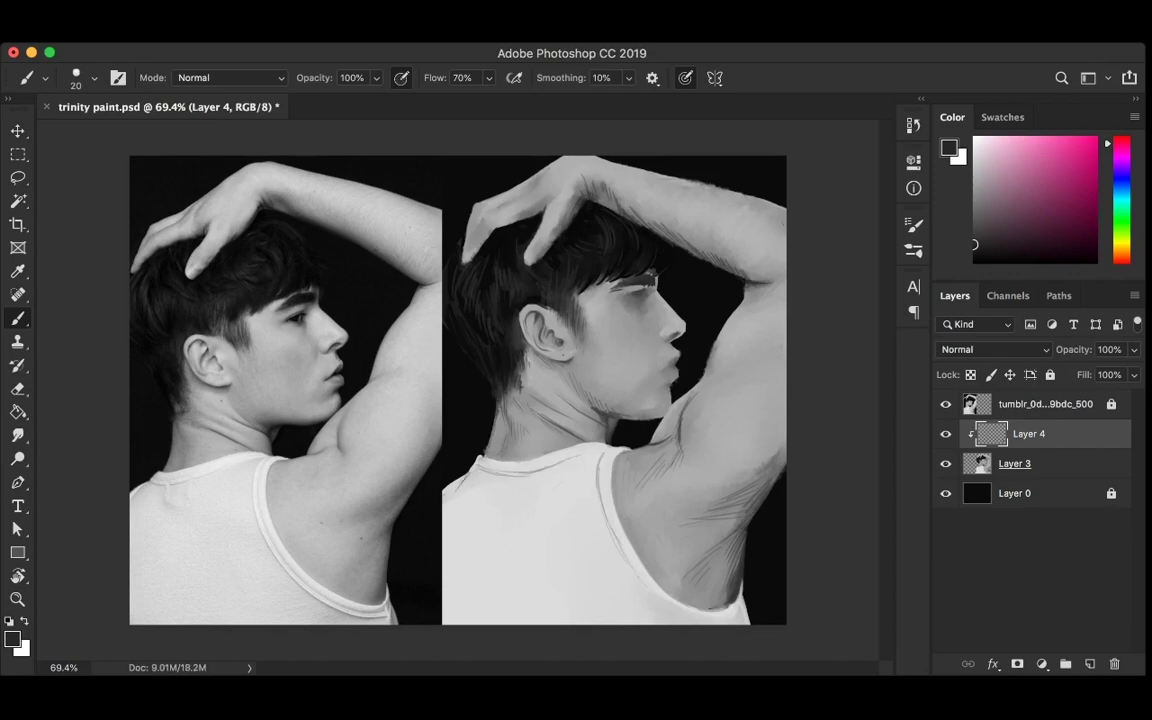
mouse_move(563, 505)
left_mouse_down()
mouse_move(608, 553)
mouse_move(667, 561)
left_mouse_up()
left_click_drag(592, 534, 647, 553)
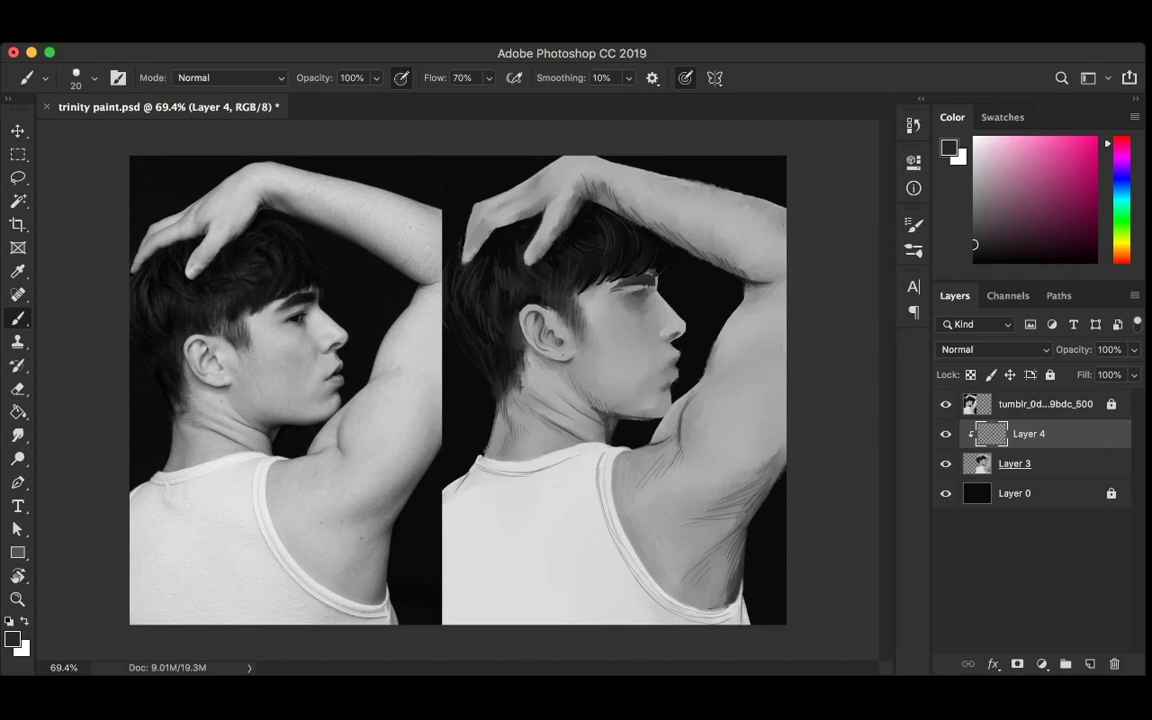
Add small black strokes on the jaw, cheek and near the face
left_click(1014, 463)
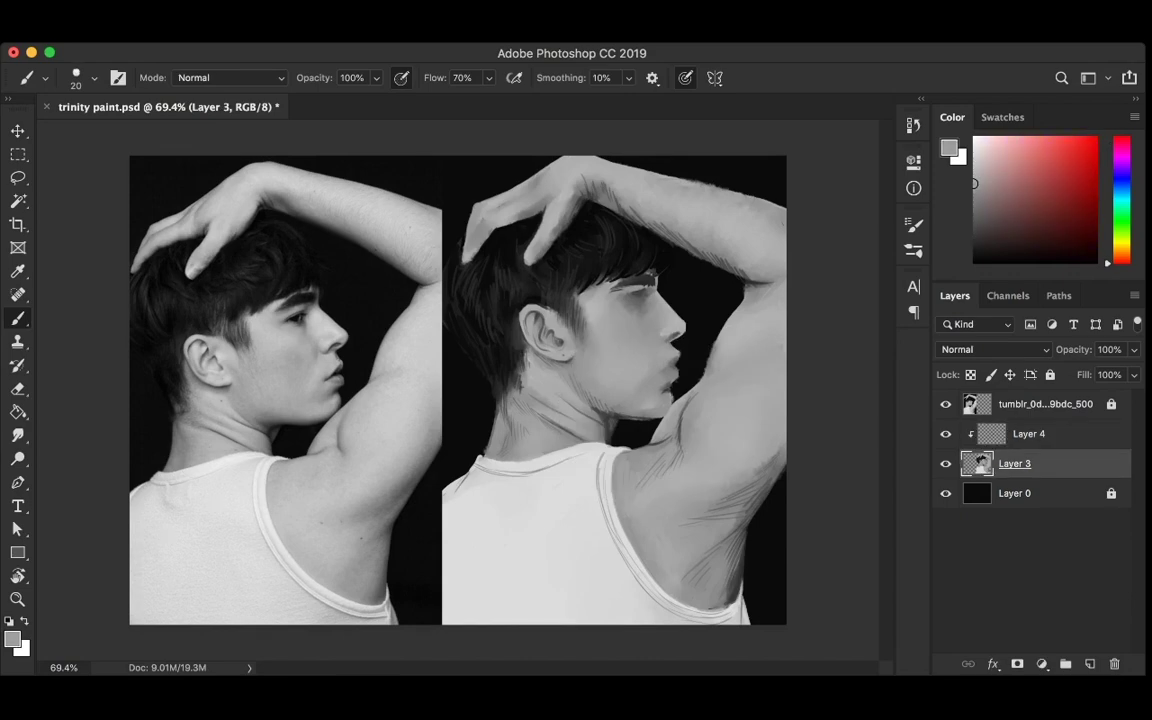
left_click(1028, 433)
key("d")
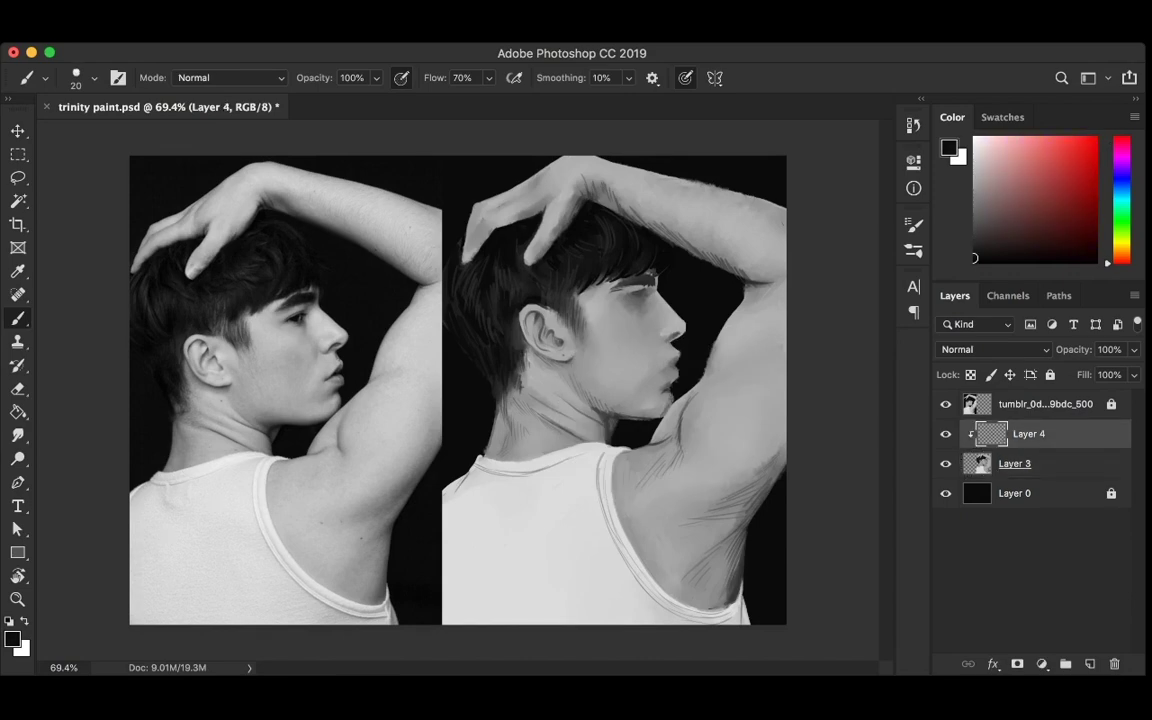
mouse_move(585, 375)
left_mouse_down()
mouse_move(598, 368)
mouse_move(570, 377)
left_mouse_up()
key("ctrl+s")
left_click(588, 290)
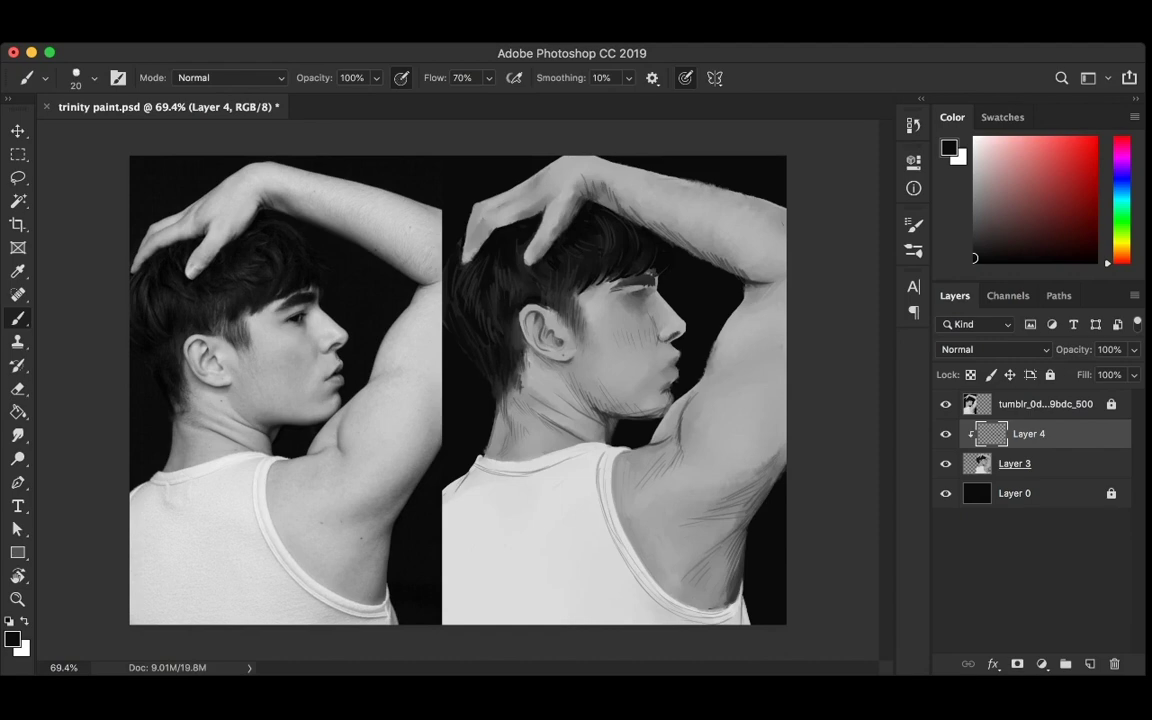
scroll(455, 385, "up", 3)
key("alt+bracketleft")
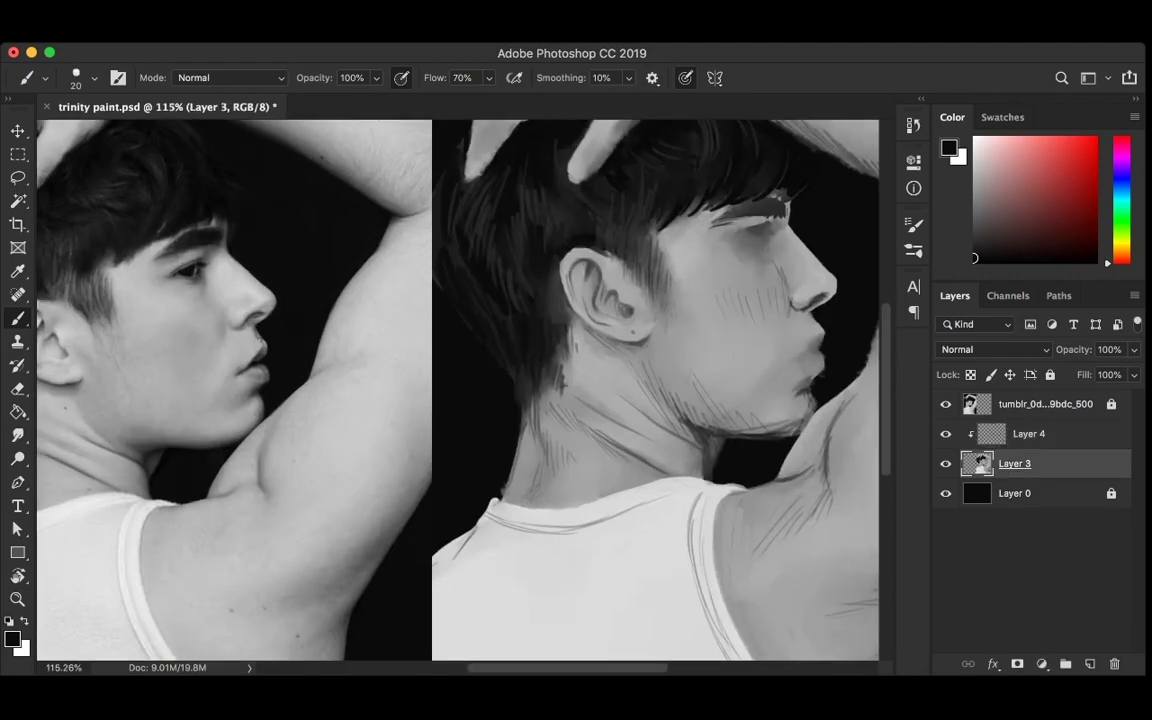
Add dark strokes along the hairline on the Layer 4 line layer
key("alt+bracketright")
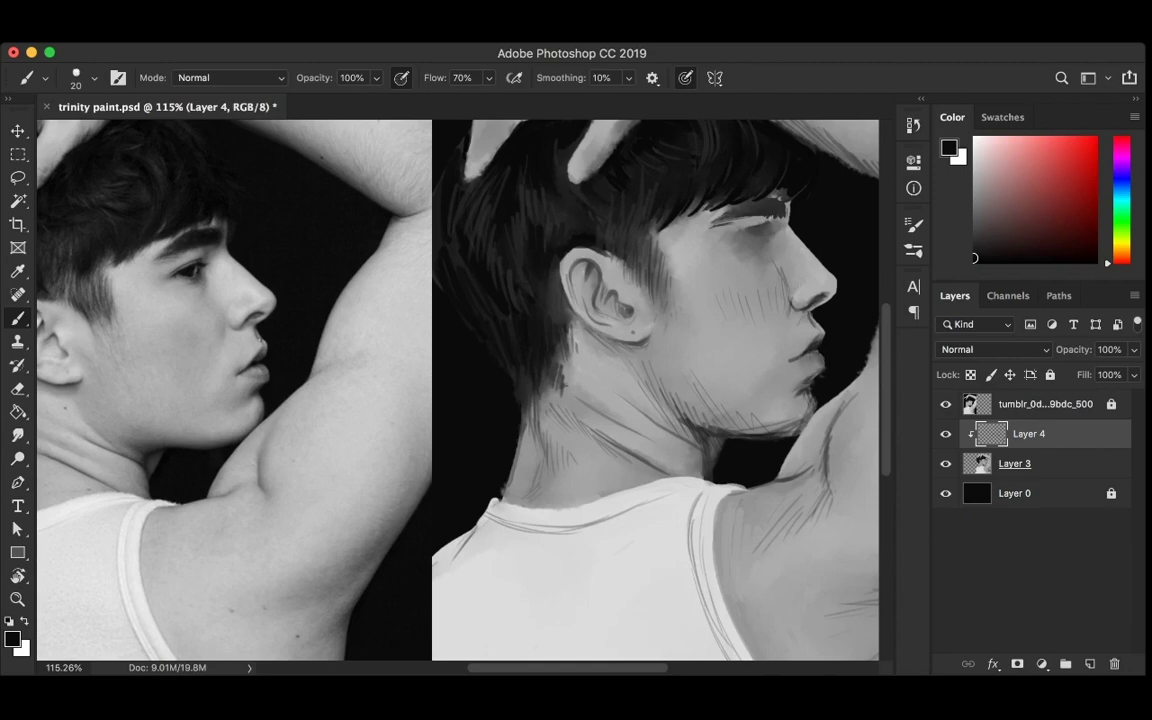
key("ctrl+s")
left_click_drag(636, 208, 704, 170)
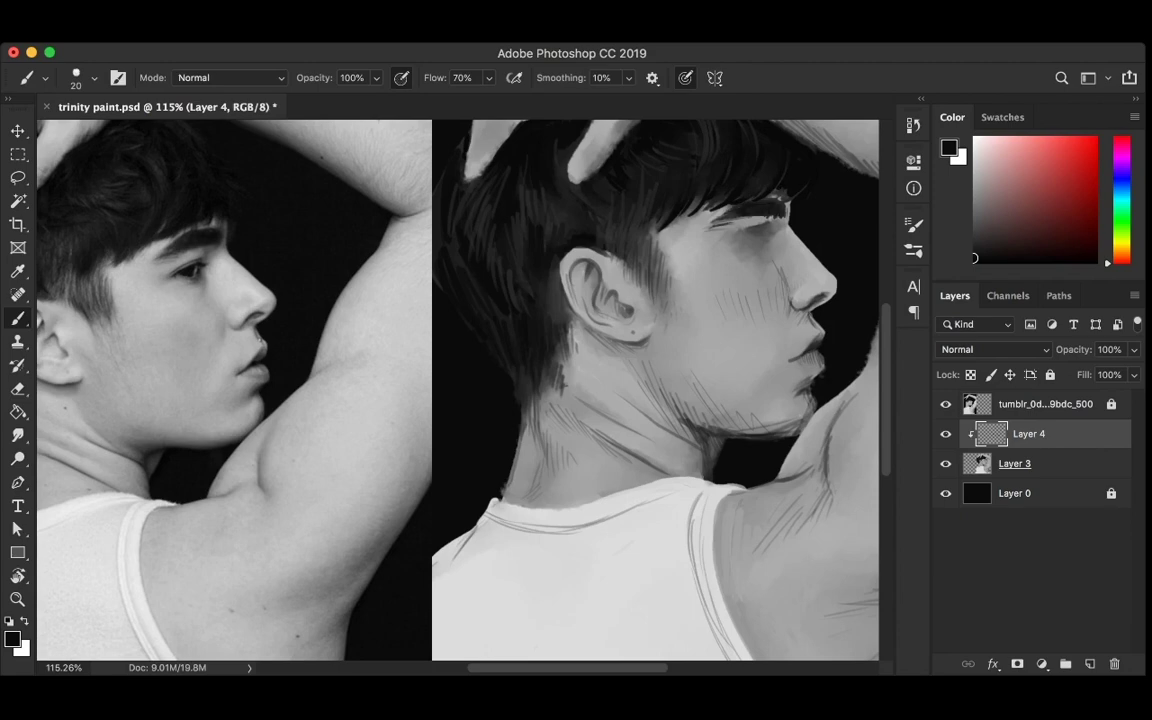
left_click(854, 133, "alt")
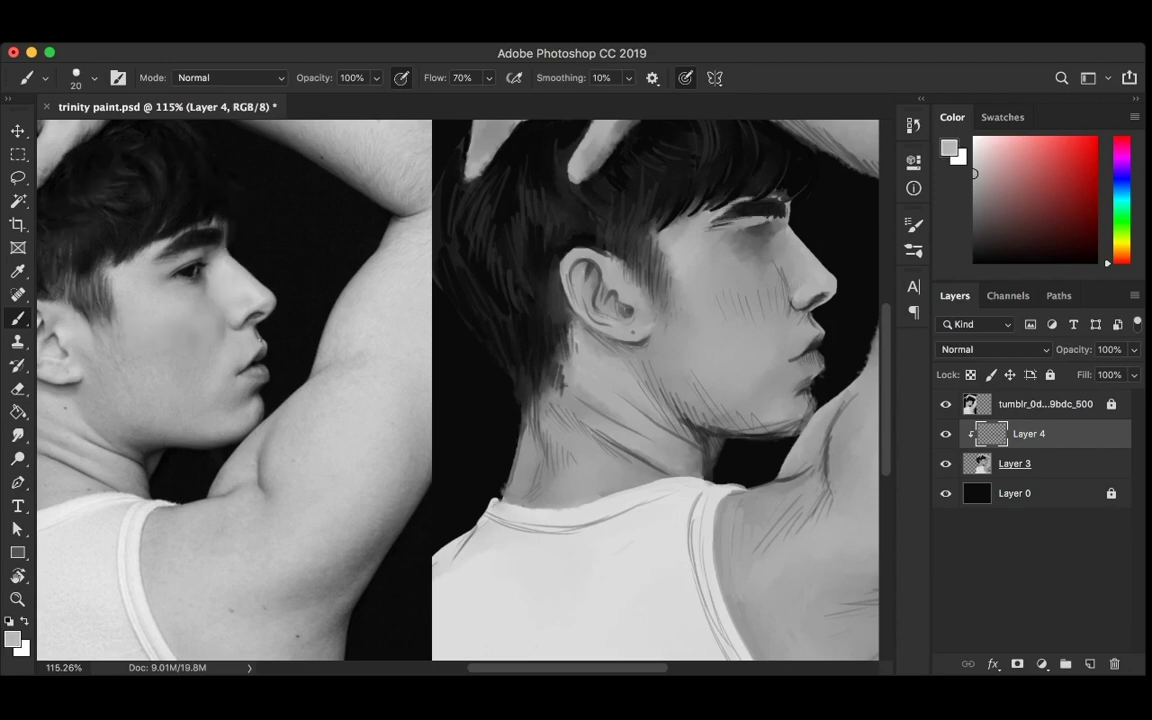
left_click(676, 178, "alt")
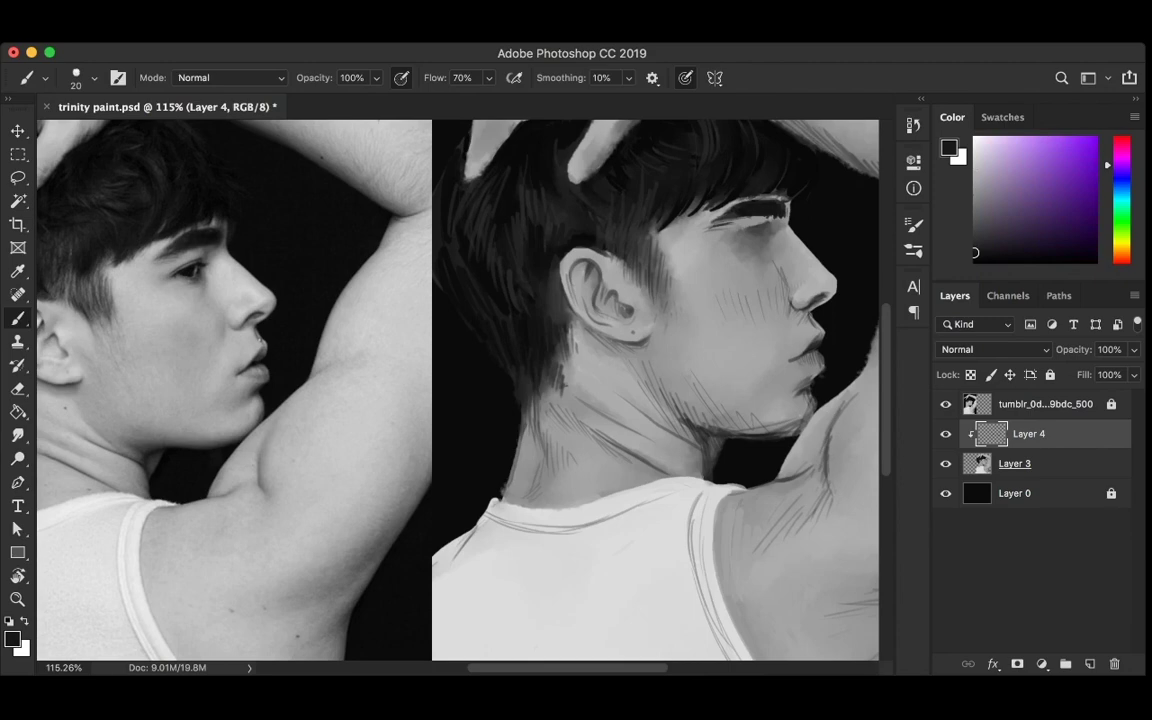
key("o")
key("alt+bracketleft")
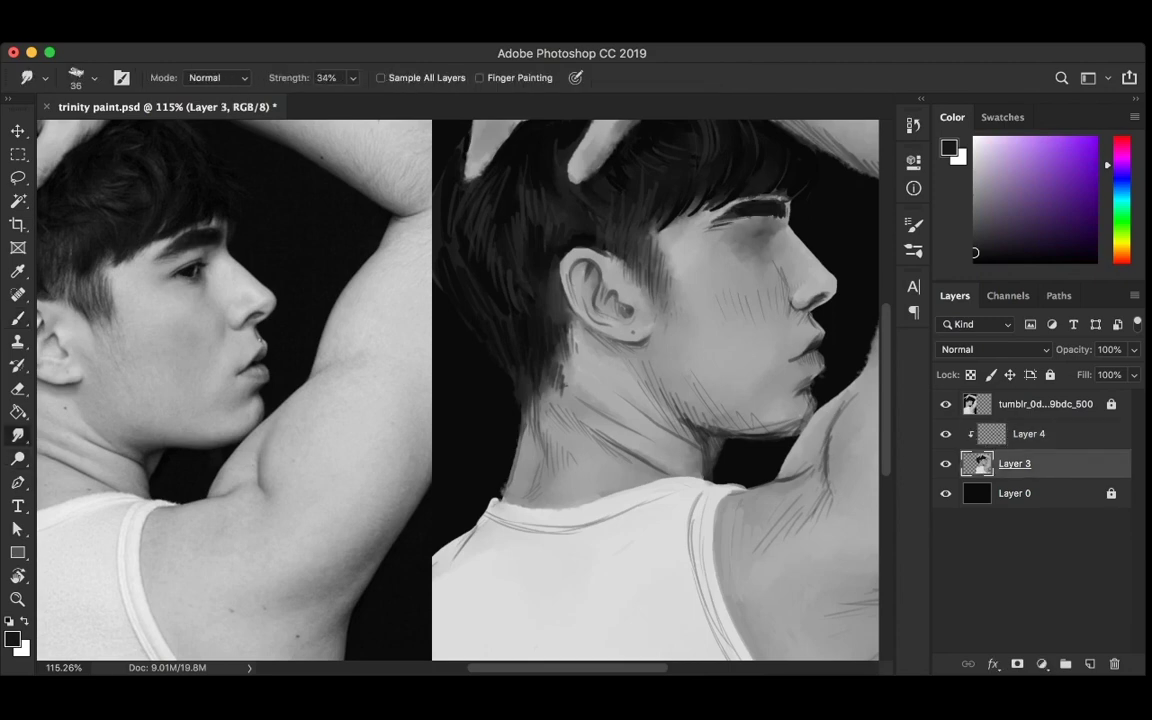
key("b")
key("alt+bracketright")
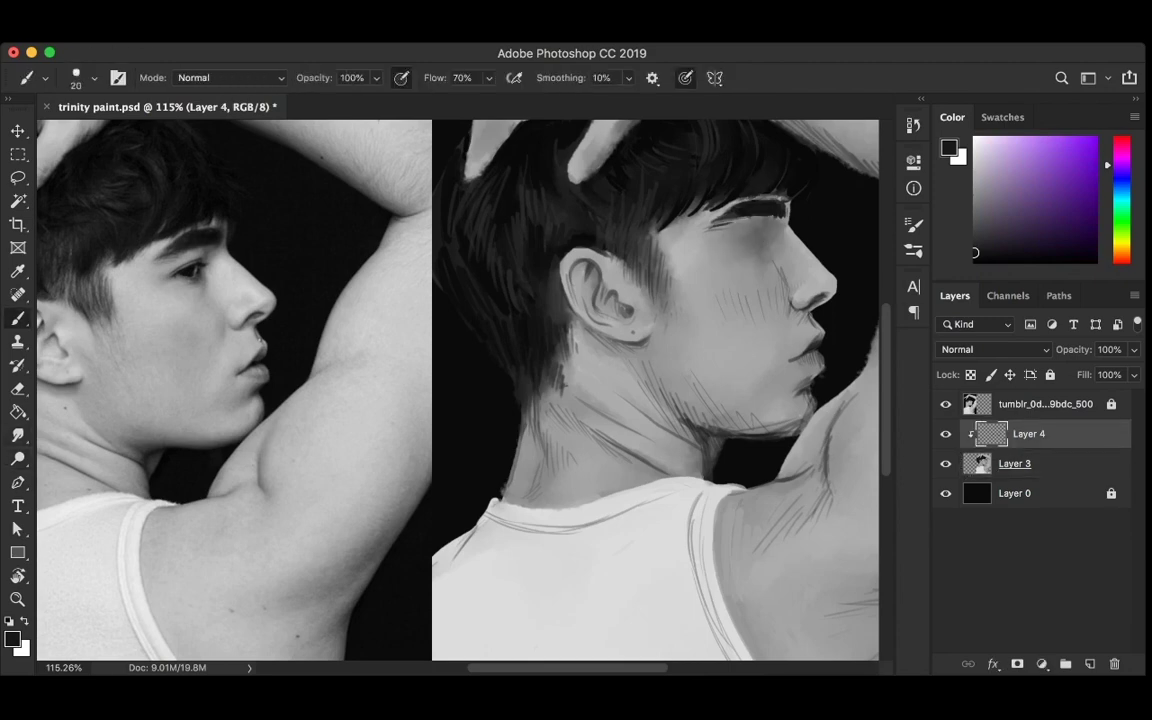
Darken the fringe above the brow and deepen the eye line and inner corner
mouse_move(650, 198)
left_mouse_down()
mouse_move(692, 196)
mouse_move(656, 197)
left_mouse_up()
mouse_move(762, 232)
left_mouse_down()
mouse_move(776, 234)
mouse_move(755, 243)
left_mouse_up()
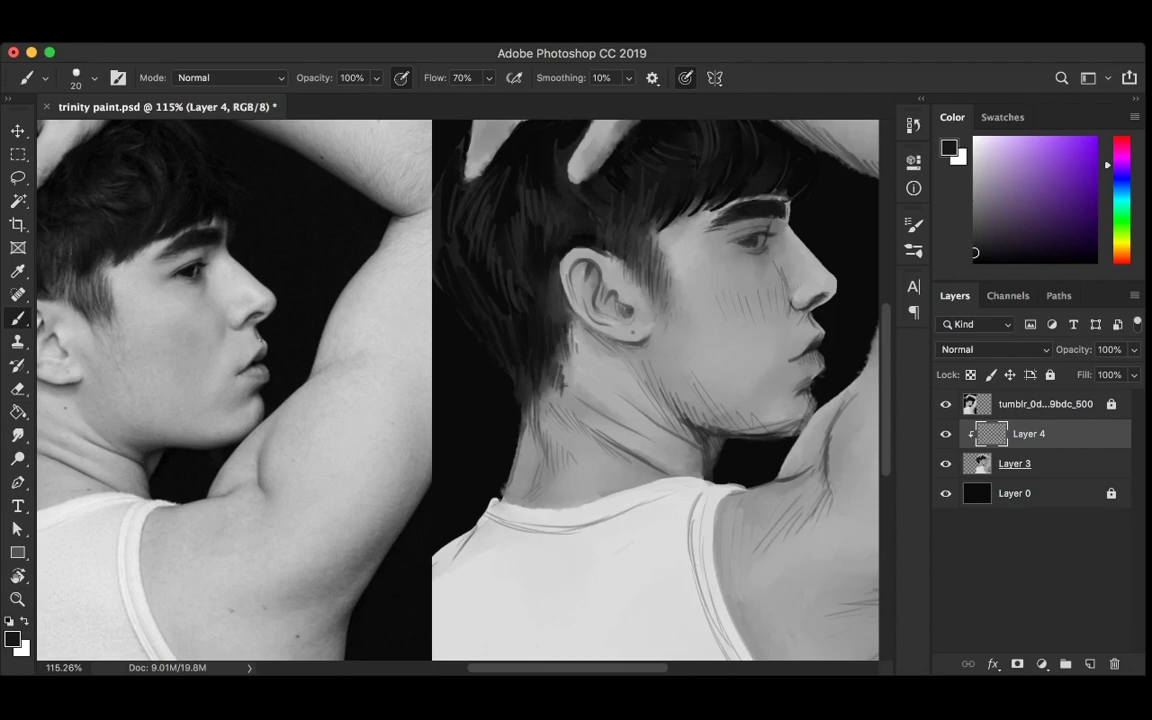
left_click_drag(688, 212, 662, 221)
left_click_drag(726, 241, 735, 244)
mouse_move(684, 208)
left_mouse_down()
mouse_move(652, 220)
mouse_move(687, 205)
left_mouse_up()
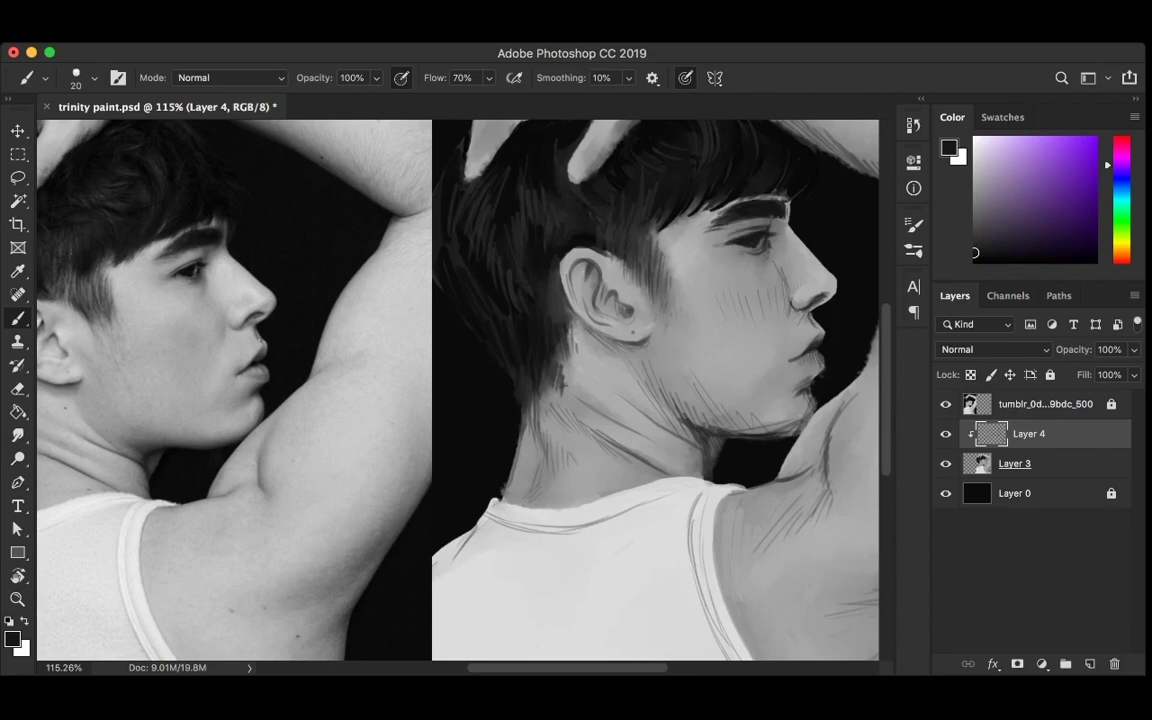
key("ctrl+s")
Reset the colour to black, save, fit the image in the window, and select Layer 3
left_click(1030, 580)
left_click(1029, 433)
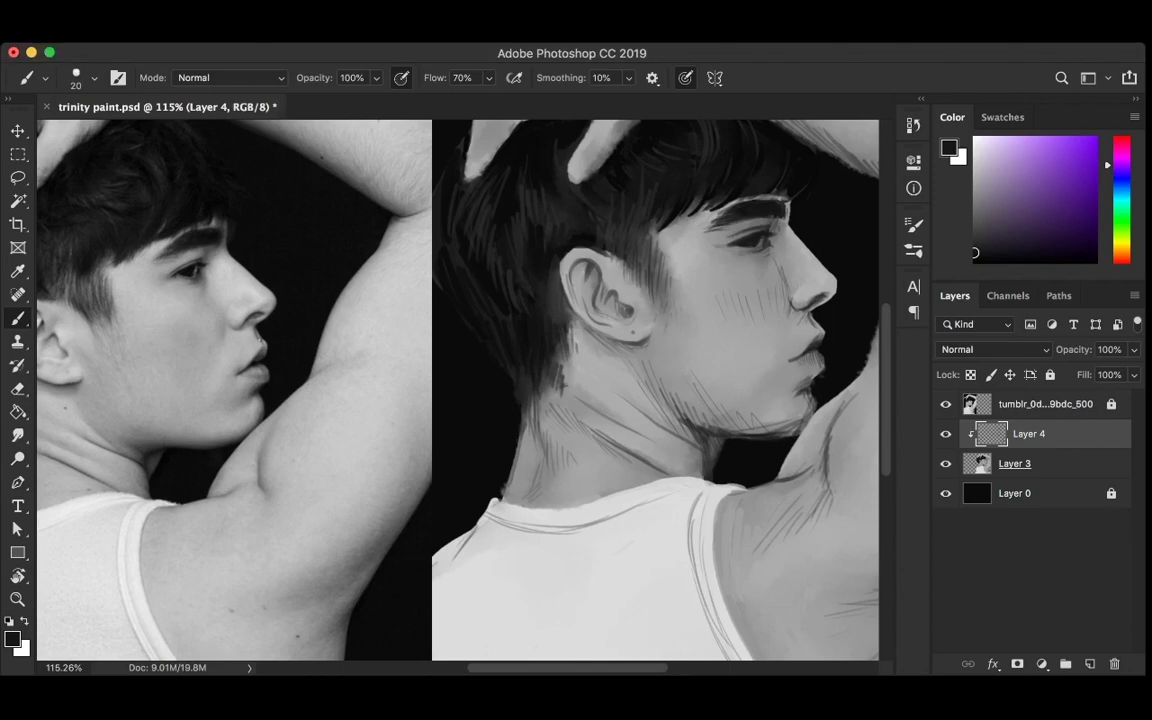
left_click(855, 133, "alt")
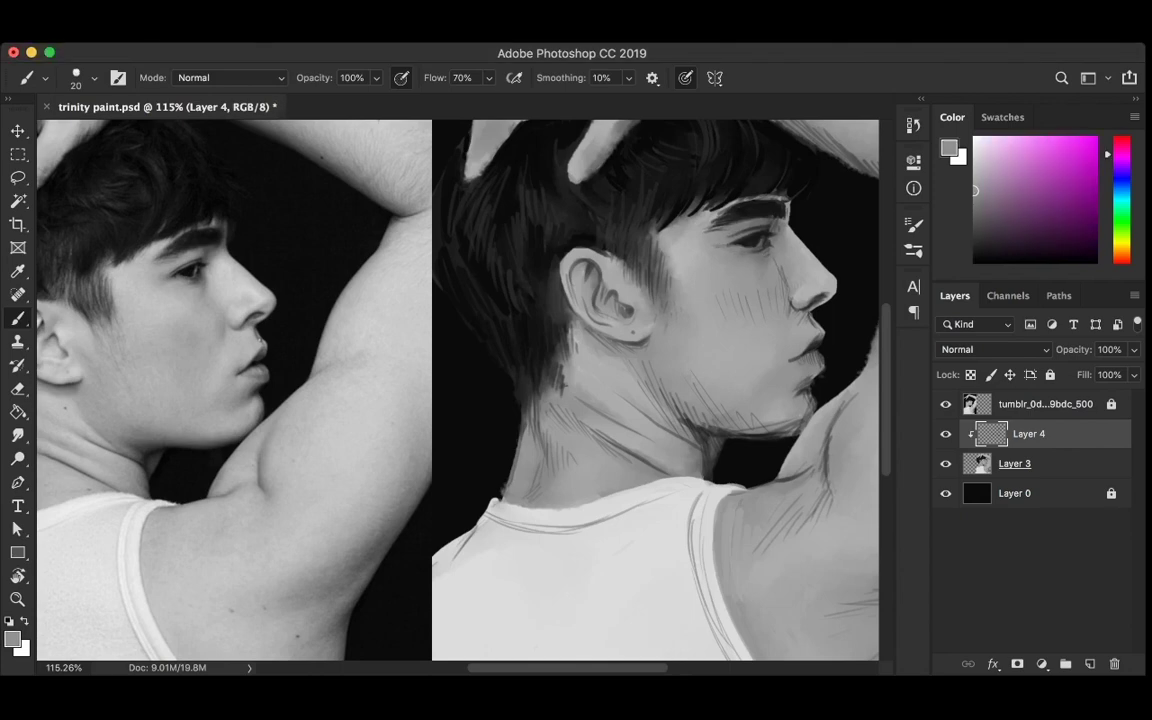
key("d")
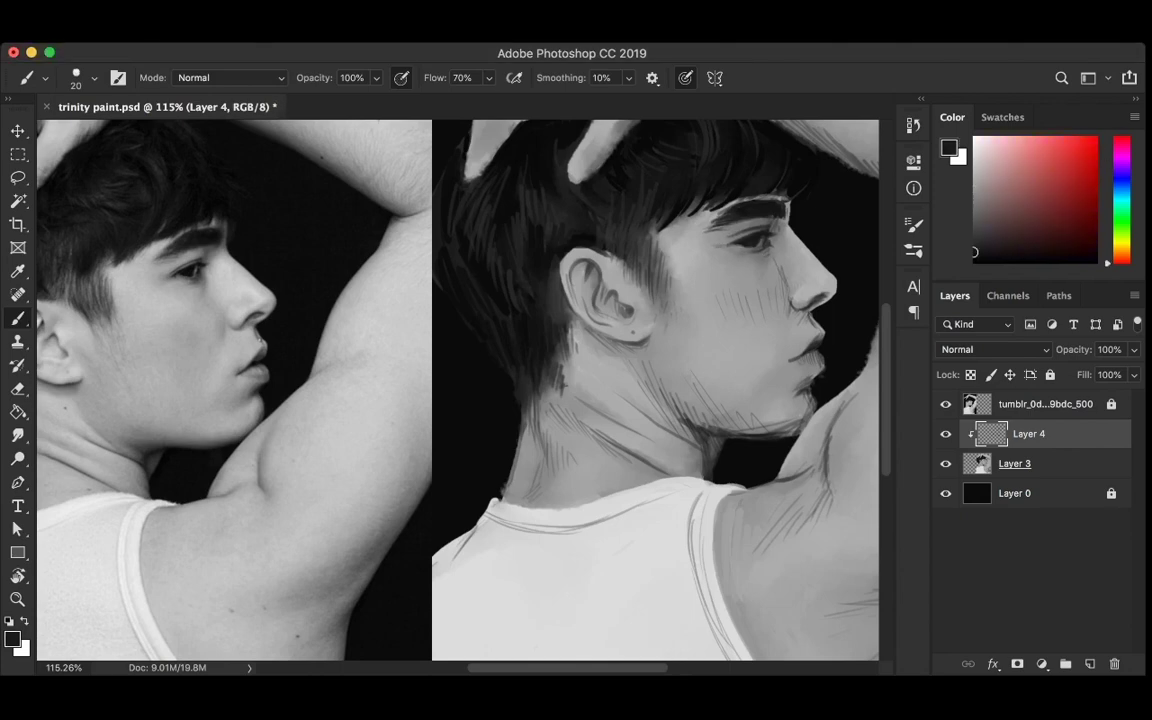
key("ctrl+s")
key("ctrl+0")
left_click(1040, 463)
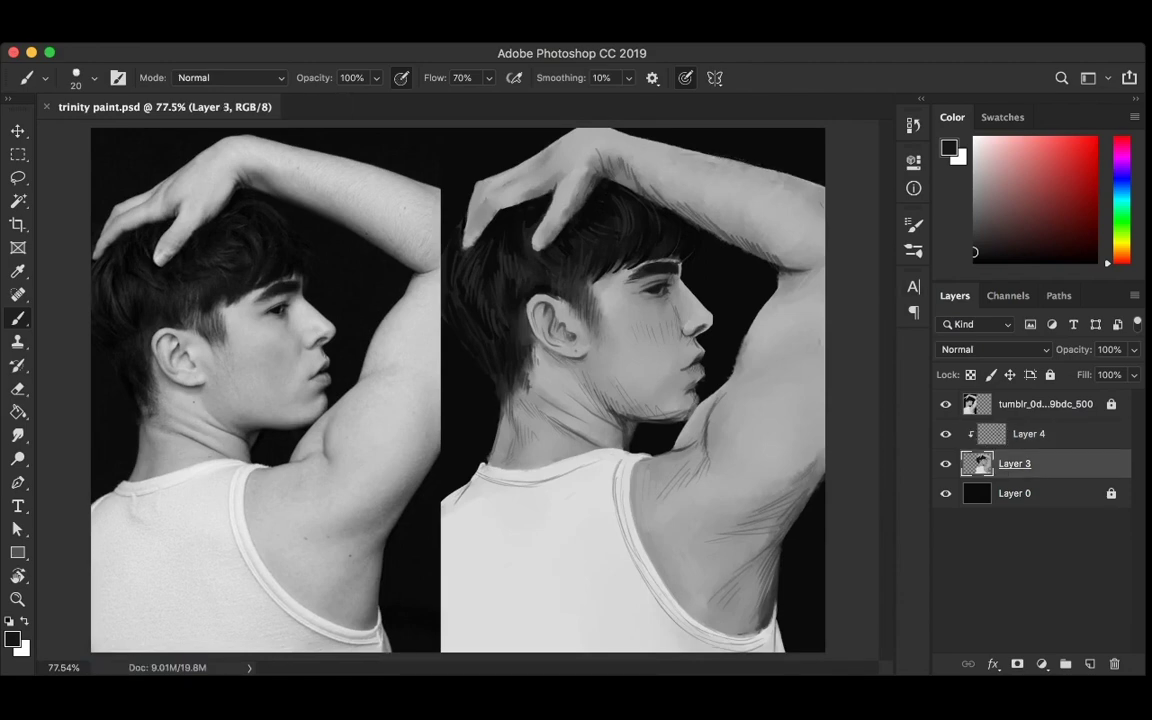
Merge the Layer 4 line work down into Layer 3 and save the painting
left_click(728, 163, "alt")
key("ctrl+s")
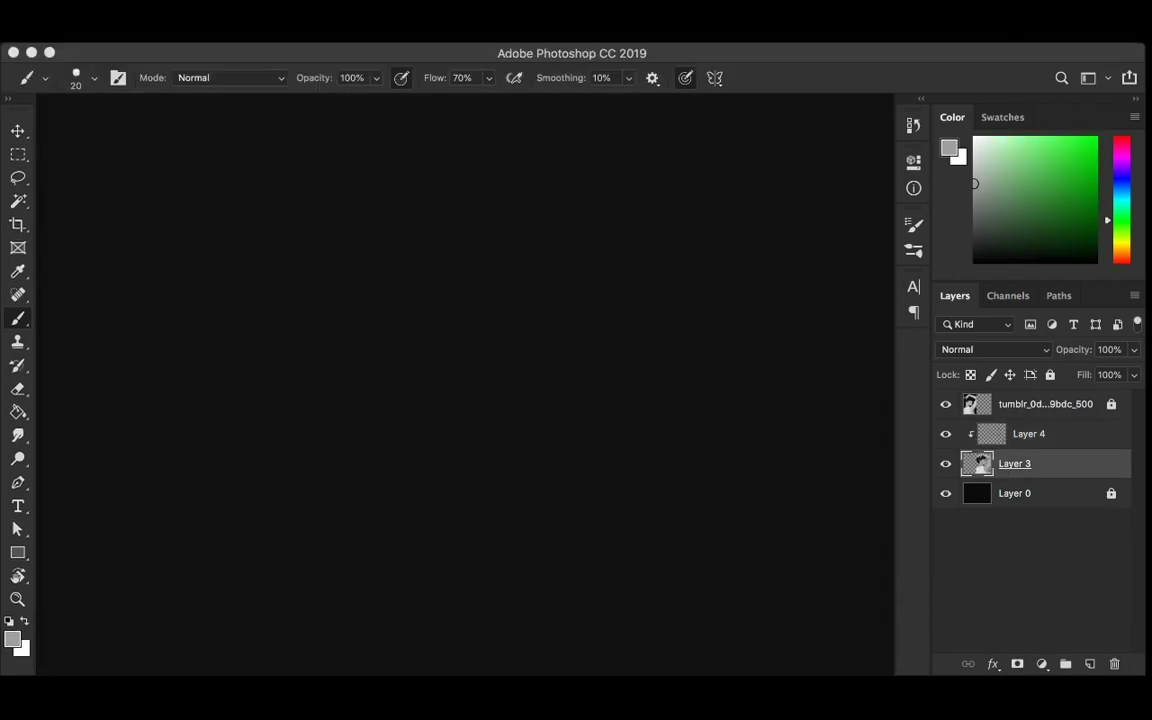
key("ctrl+e")
key("r")
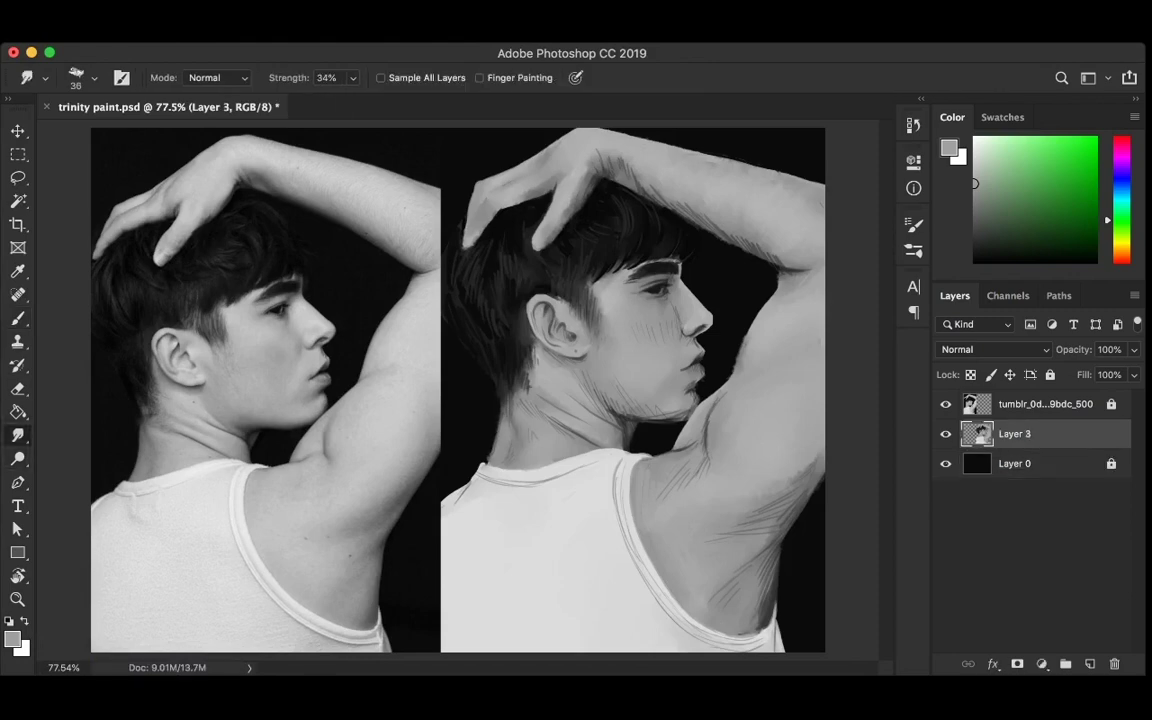
key("ctrl+s")
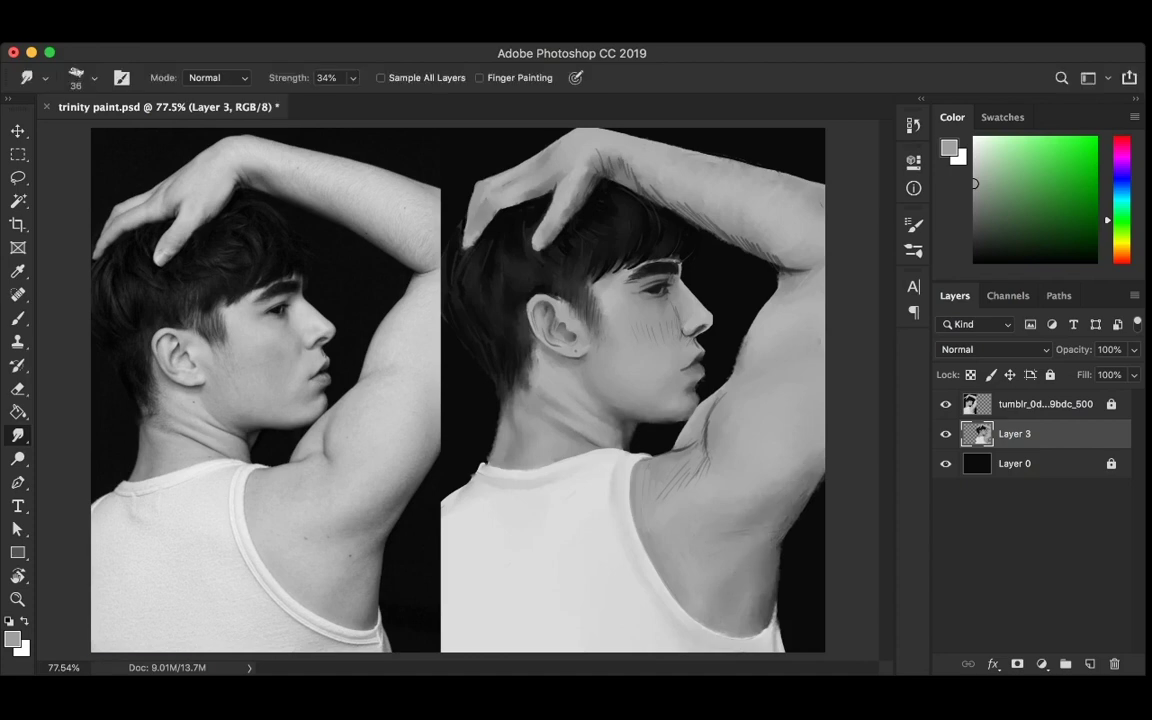
Smudge the hatch marks on the painted cheek to soften them
key("b")
left_click(715, 410, "alt")
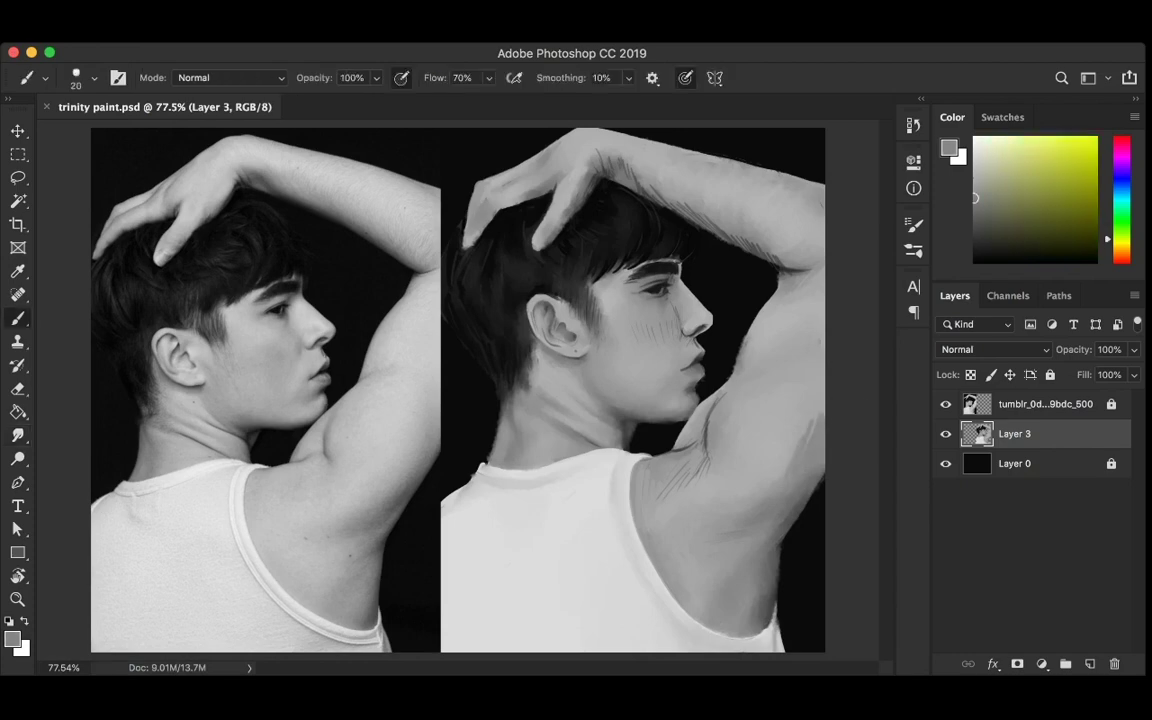
key("r")
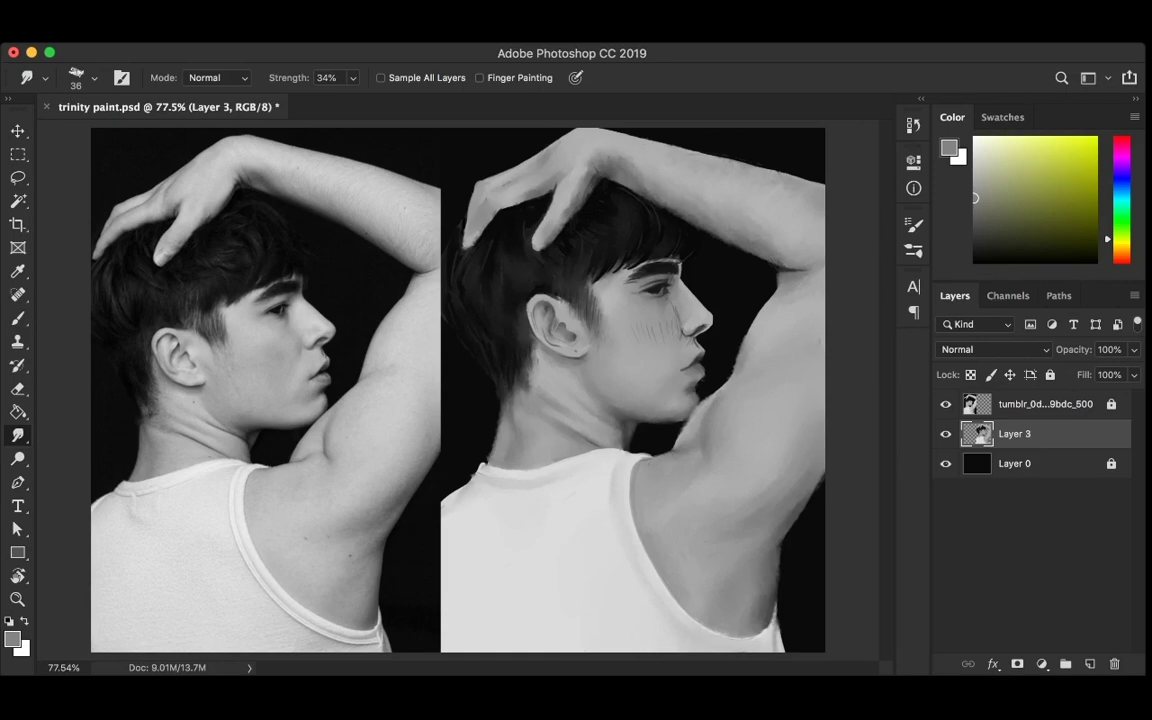
key("ctrl+s")
left_click_drag(606, 278, 612, 285)
key("ctrl+s")
Paint faint light-grey highlights into the hair and fringe
key("b")
key("r")
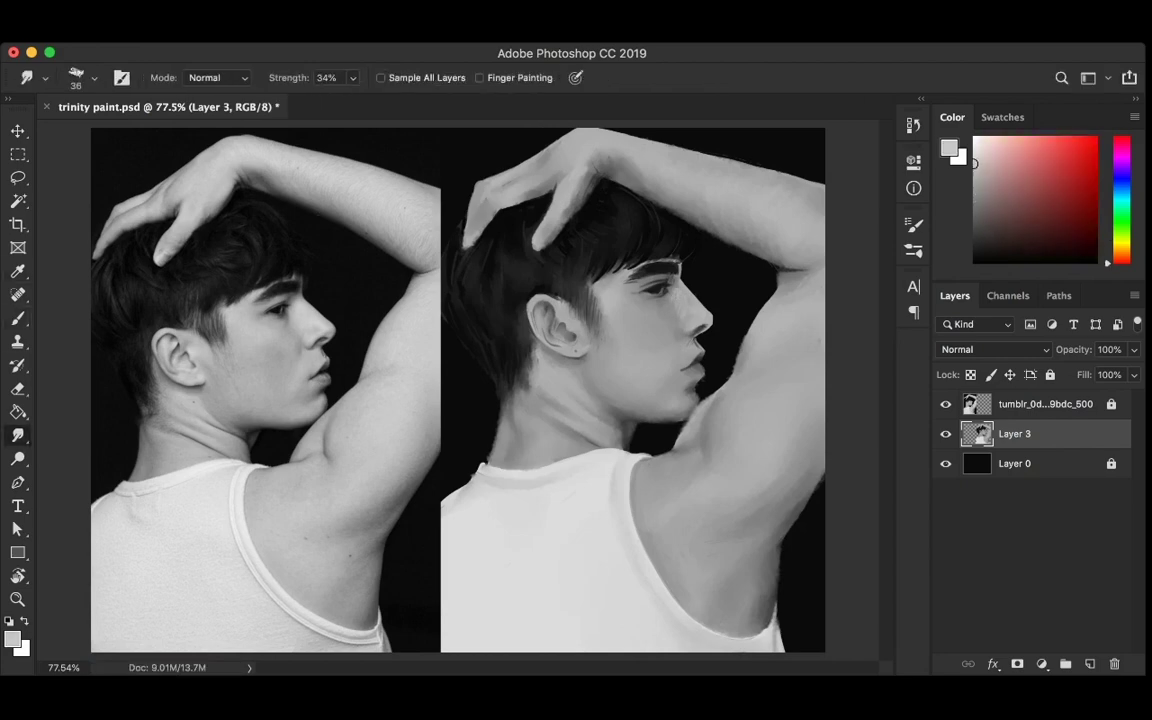
key("ctrl+s")
key("s")
key("b")
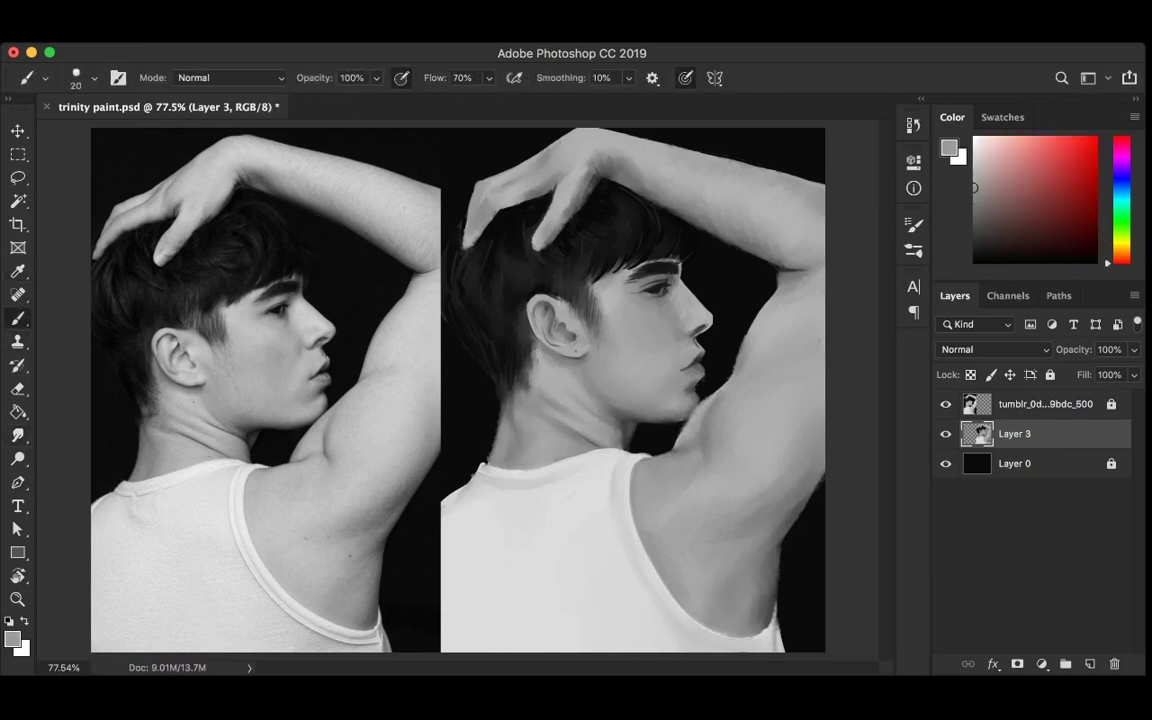
left_click(607, 321, "alt")
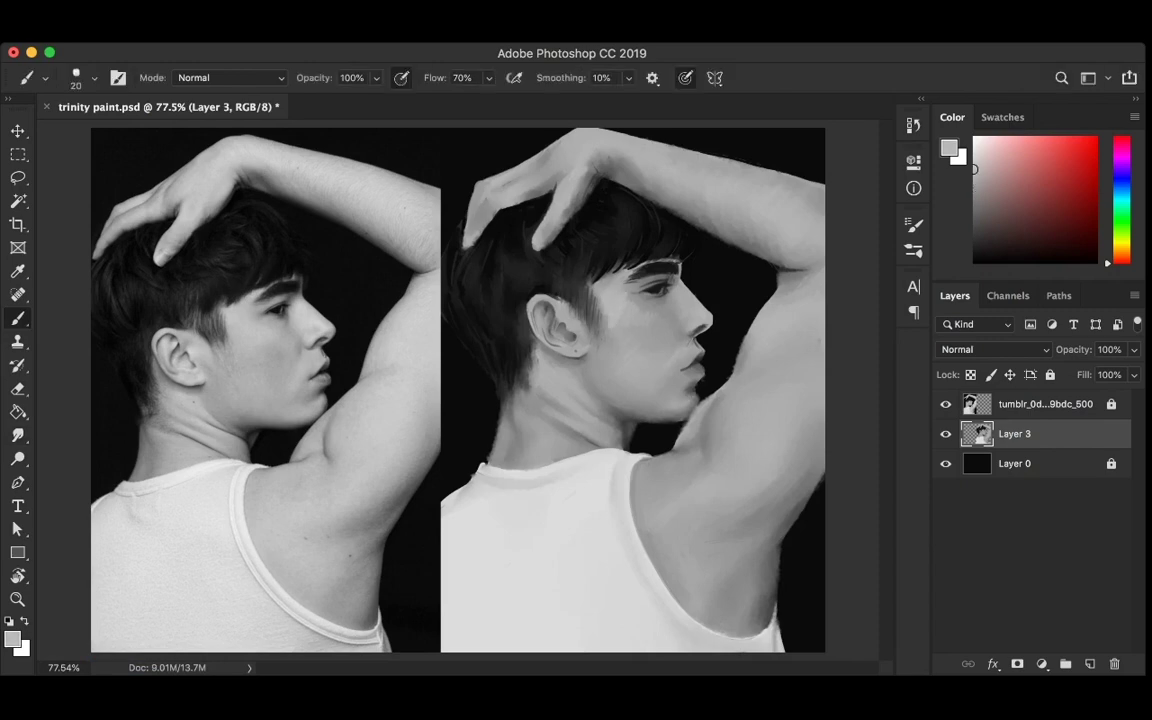
mouse_move(476, 292)
left_mouse_down()
mouse_move(478, 268)
mouse_move(517, 323)
left_mouse_up()
mouse_move(565, 256)
left_mouse_down()
mouse_move(595, 250)
mouse_move(608, 223)
left_mouse_up()
Brighten a small cheek area with a 35 px brush and darken the sideburn hair
scroll(461, 414, "up", 3)
left_click(708, 267, "alt")
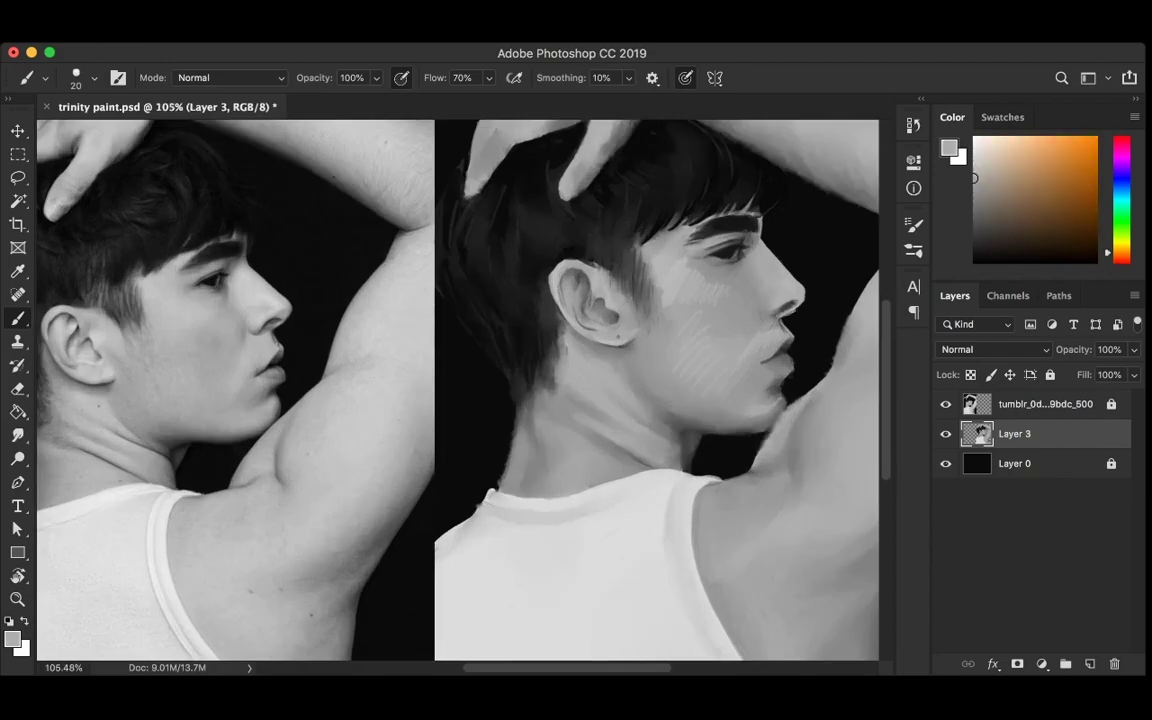
left_click(780, 290, "alt")
key("bracketright")
key("bracketright")
key("bracketright")
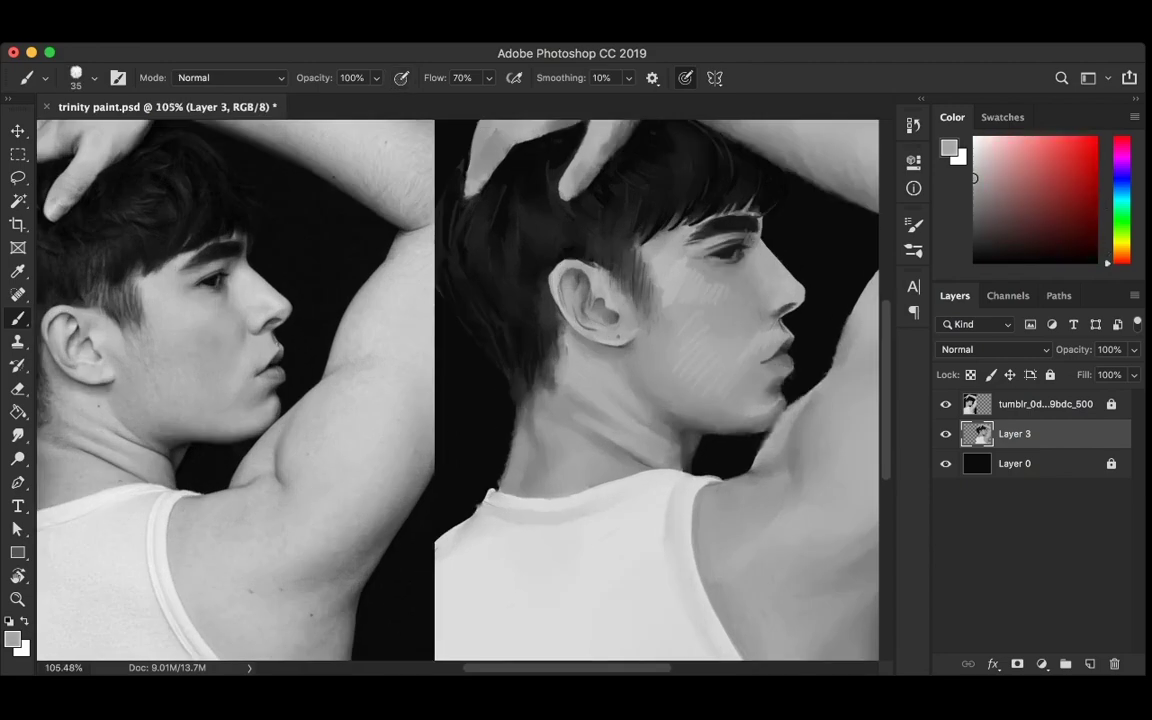
left_click_drag(703, 280, 722, 276)
key("ctrl+s")
key("ctrl+s")
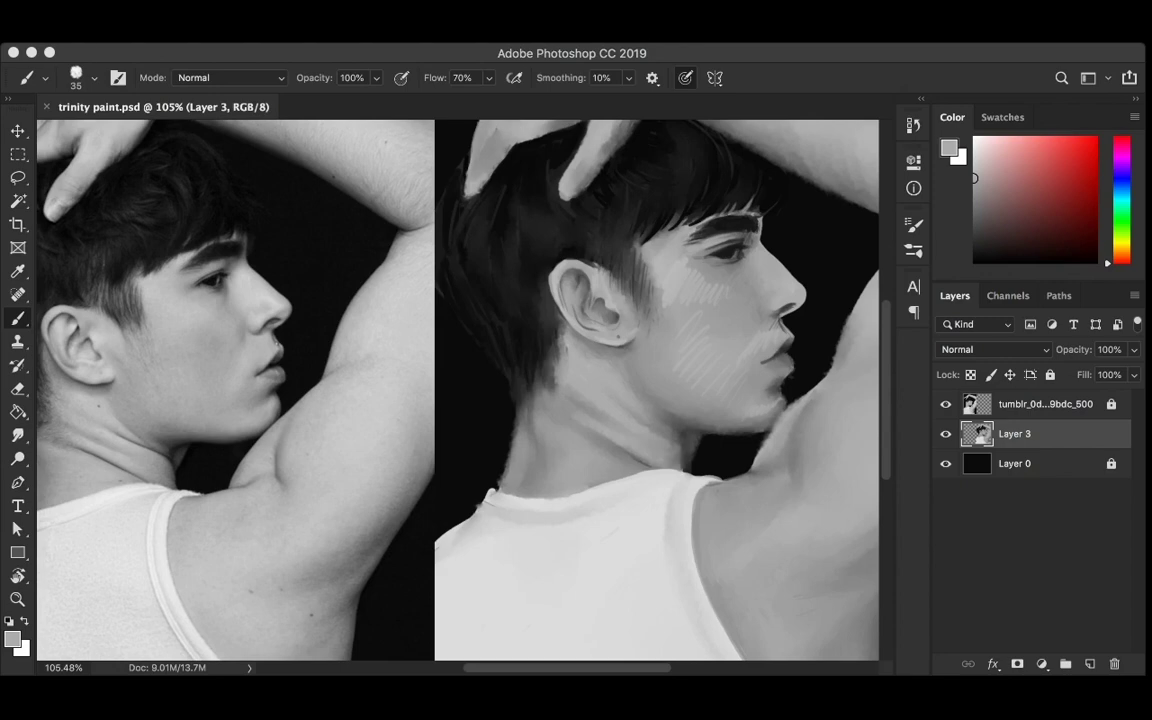
left_click_drag(700, 228, 712, 280)
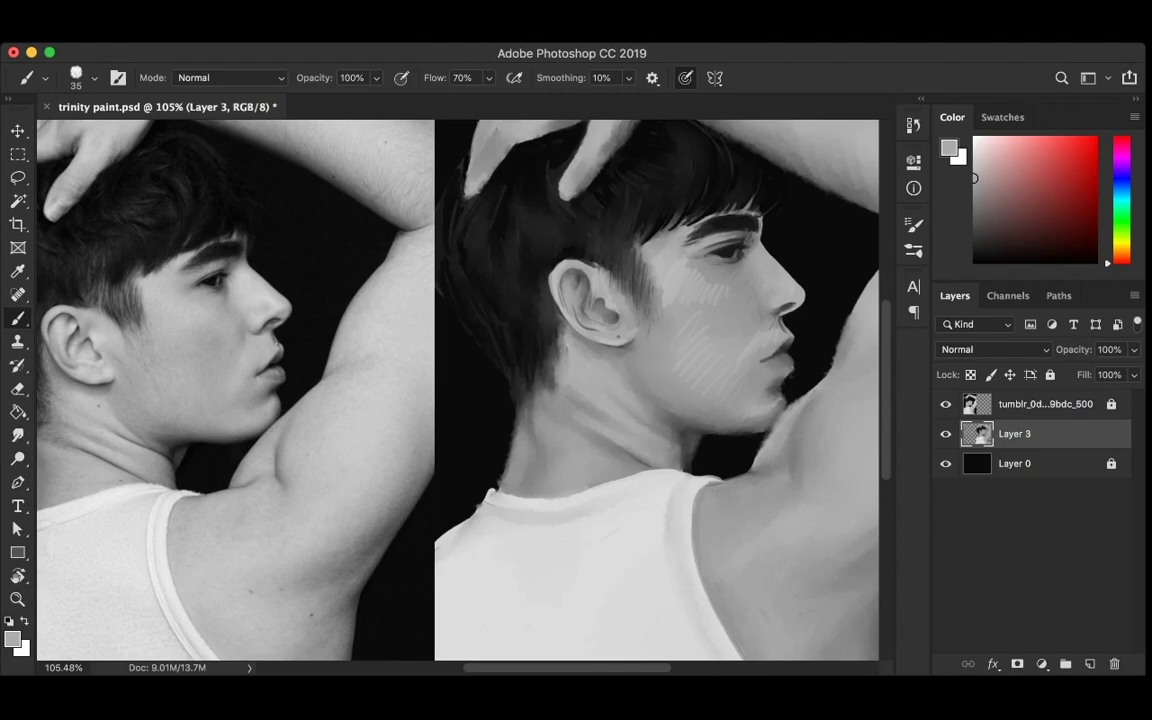
Paint light strokes along the nose bridge and under the eye, then smudge them smooth
left_click(708, 282, "alt")
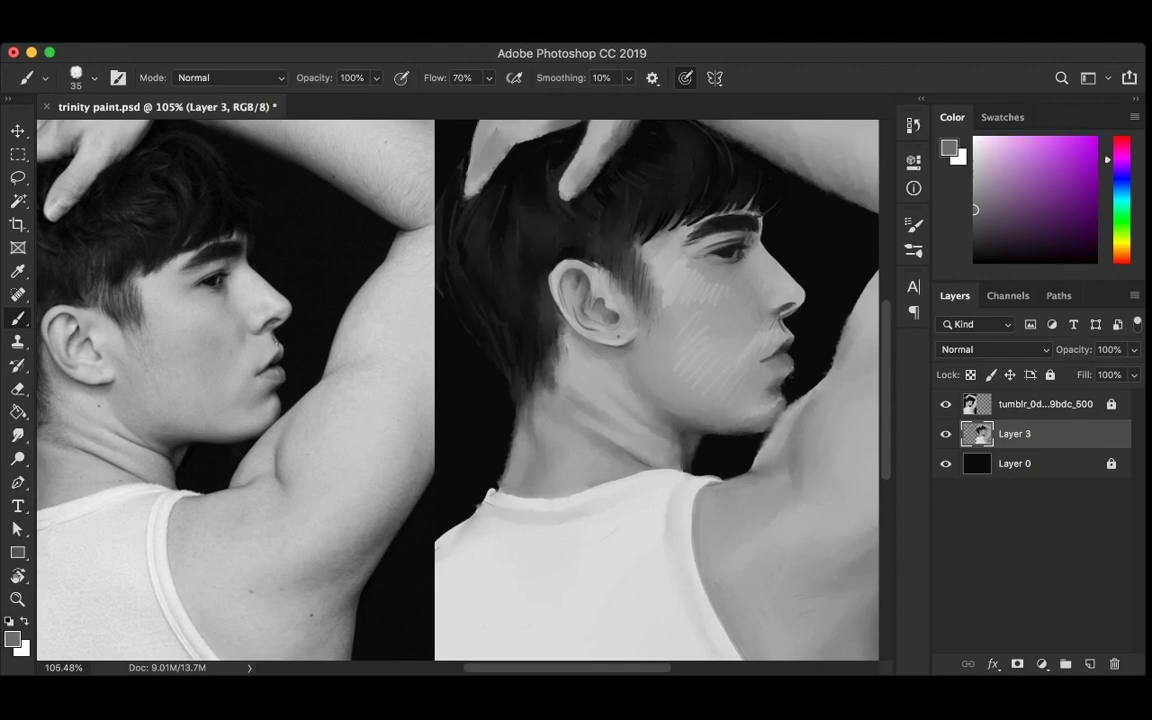
left_click_drag(699, 271, 234, 290)
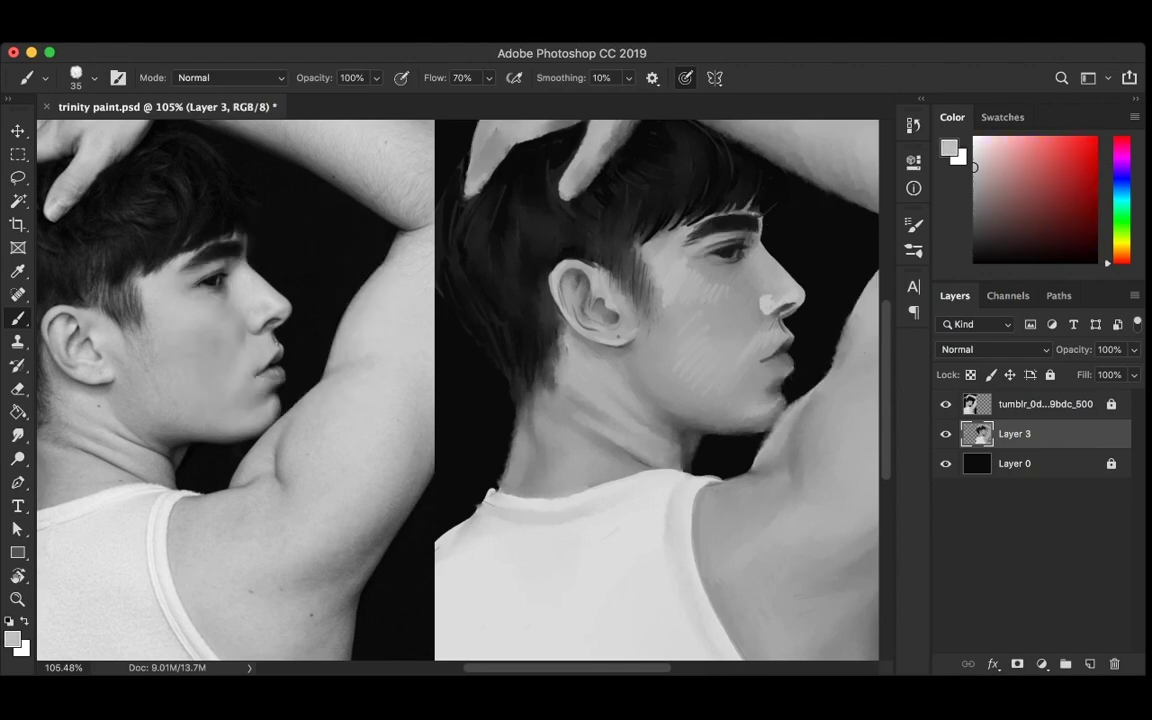
left_click_drag(770, 250, 745, 290)
key("r")
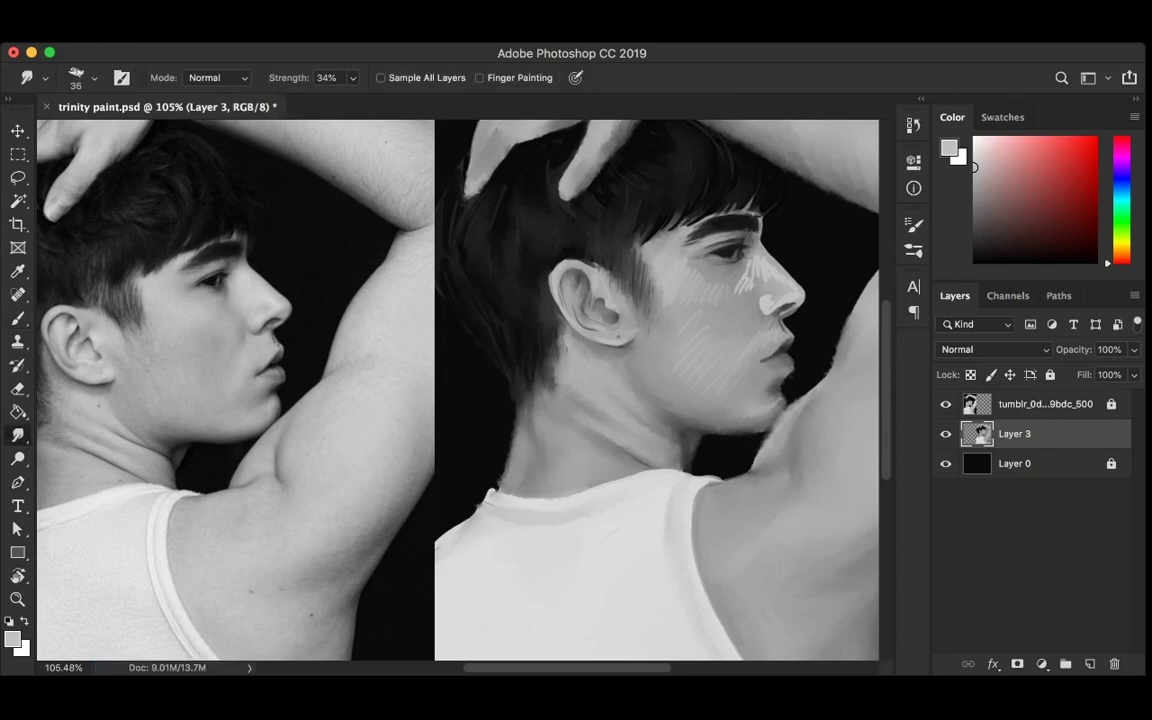
left_click_drag(680, 368, 756, 410)
left_click_drag(758, 266, 752, 284)
Paint and blend light diagonal strokes across the cheek
key("b")
left_click(684, 294, "alt")
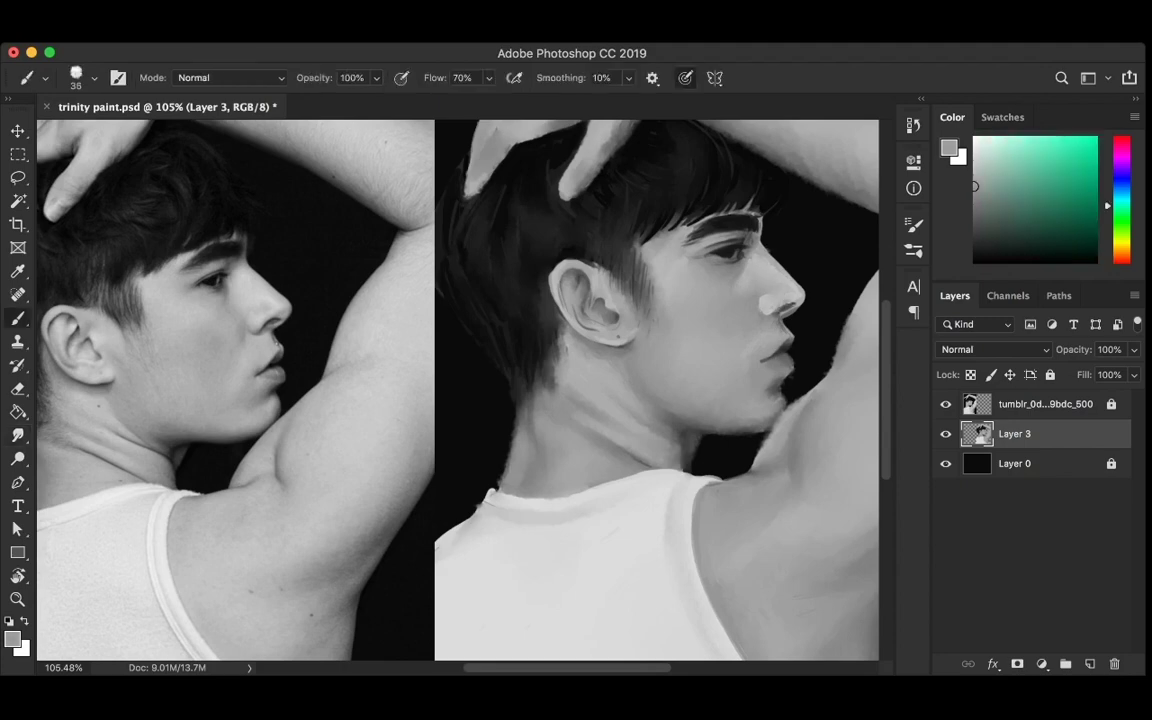
left_click(684, 296, "alt")
left_click_drag(728, 290, 750, 320)
key("r")
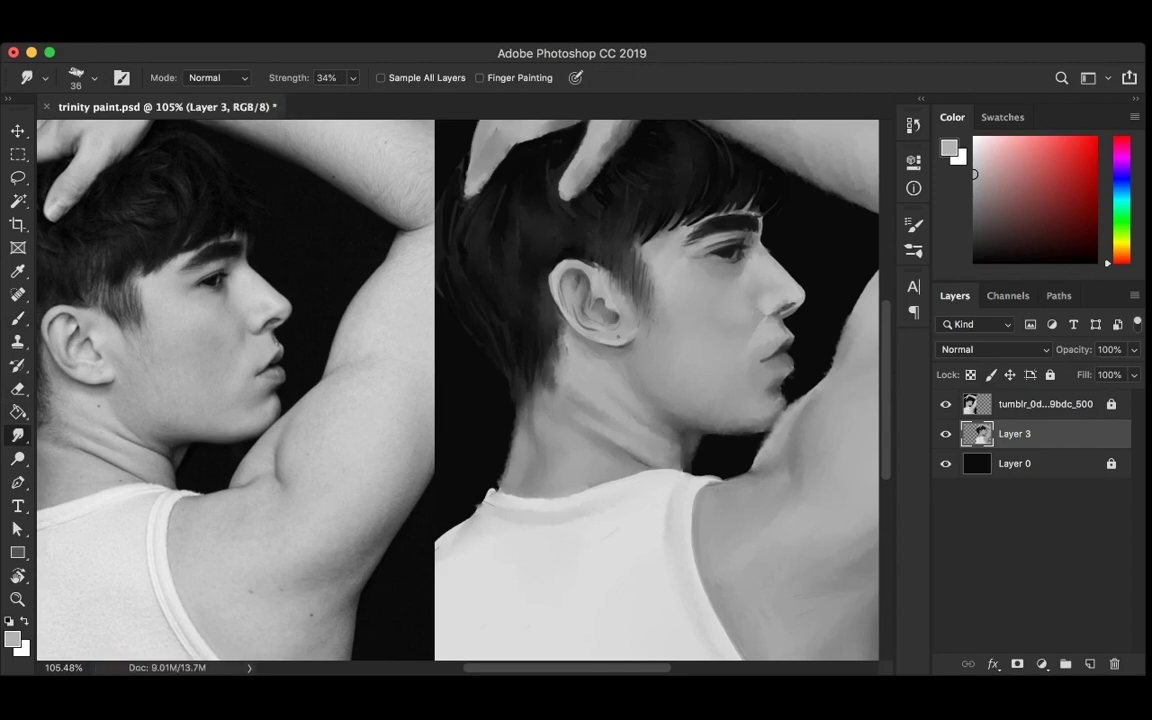
Paint thin black strands into the hair with a 7 px brush
key("b")
key("d")
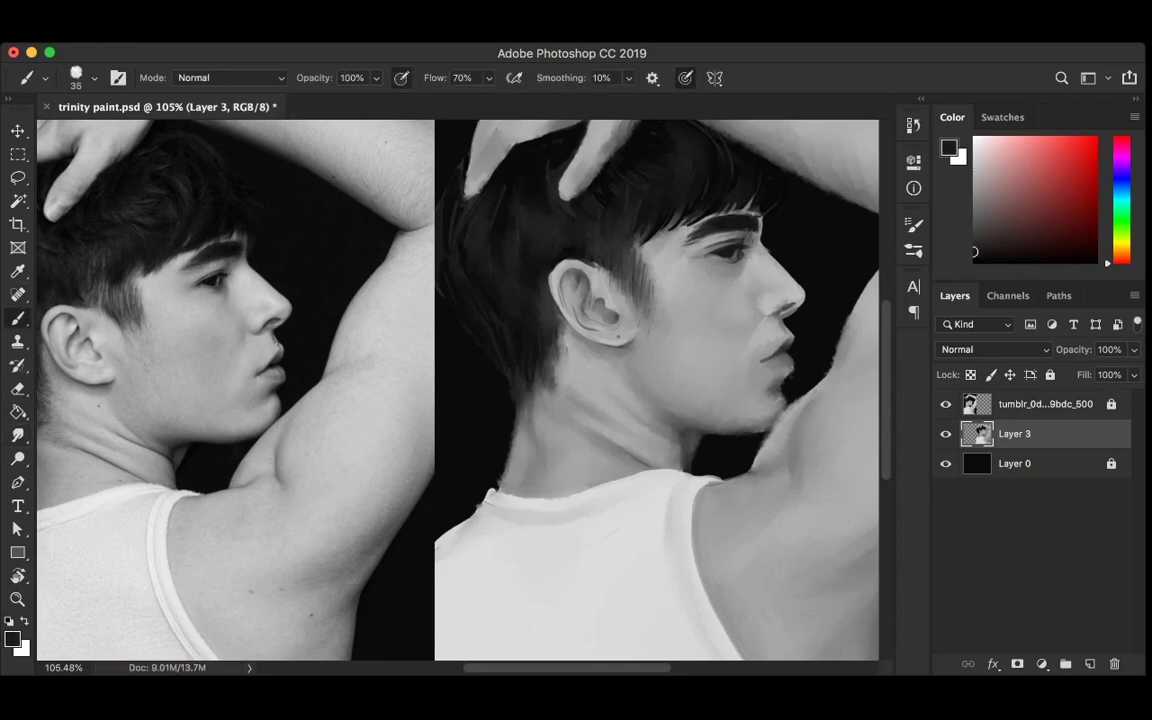
key("bracketleft")
key("bracketleft")
key("bracketleft")
left_click_drag(556, 199, 562, 227)
left_click(1121, 219)
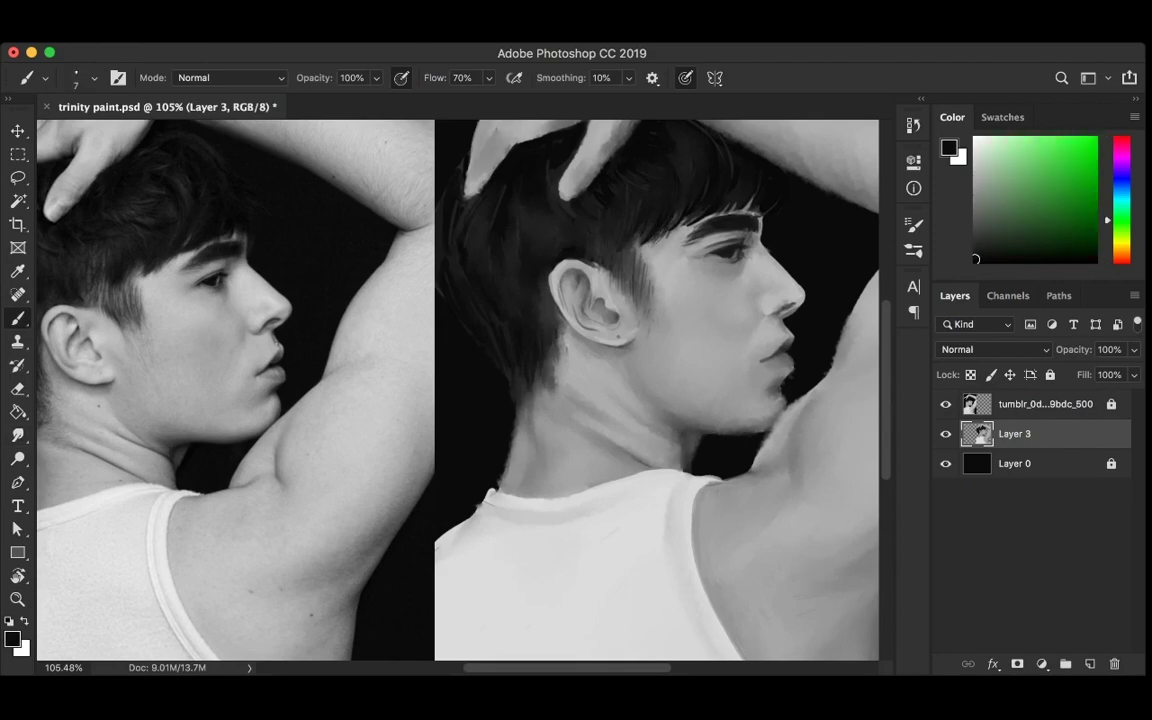
scroll(458, 390, "left", 2)
scroll(458, 390, "left", 3)
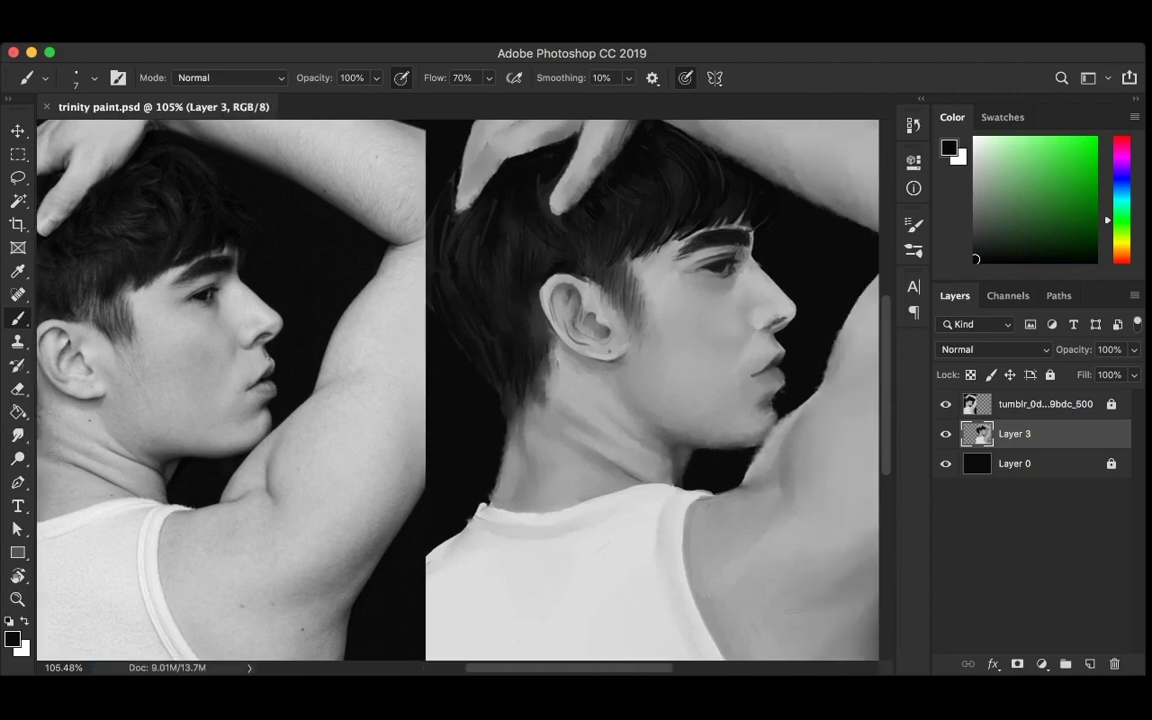
scroll(822, 310, "up", 3)
left_click(103, 334, "alt")
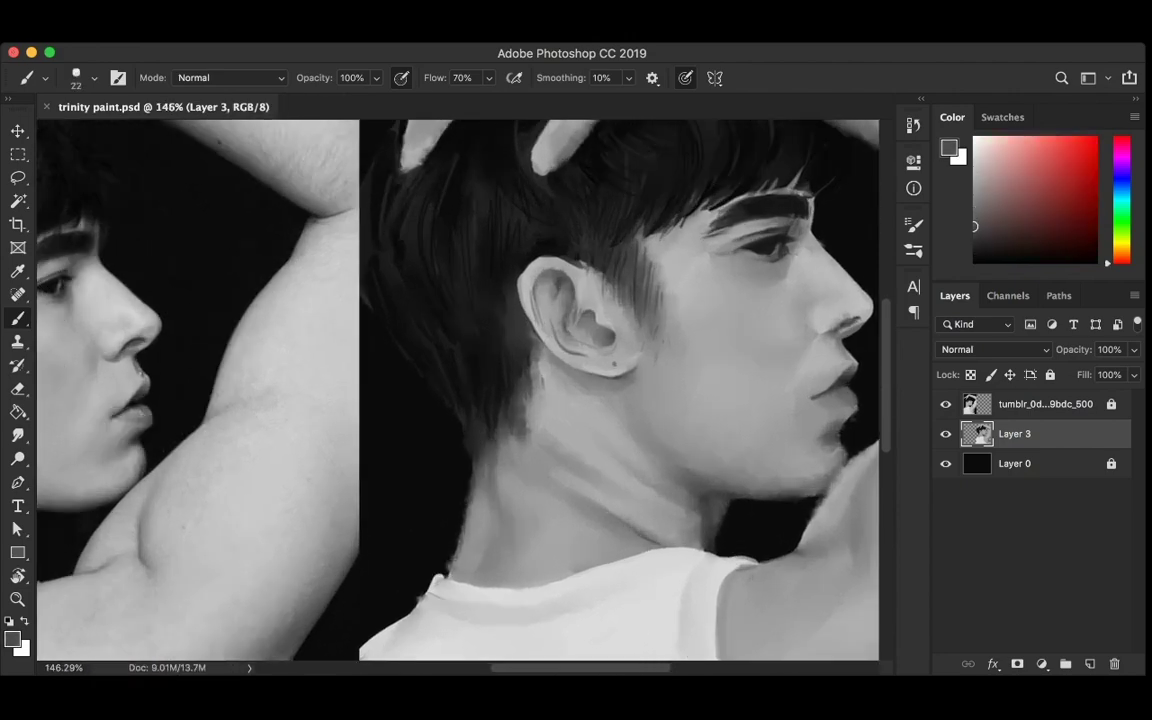
Shade the cheek below the eye with a darker skin grey using an 11 px brush
left_click_drag(725, 298, 747, 294)
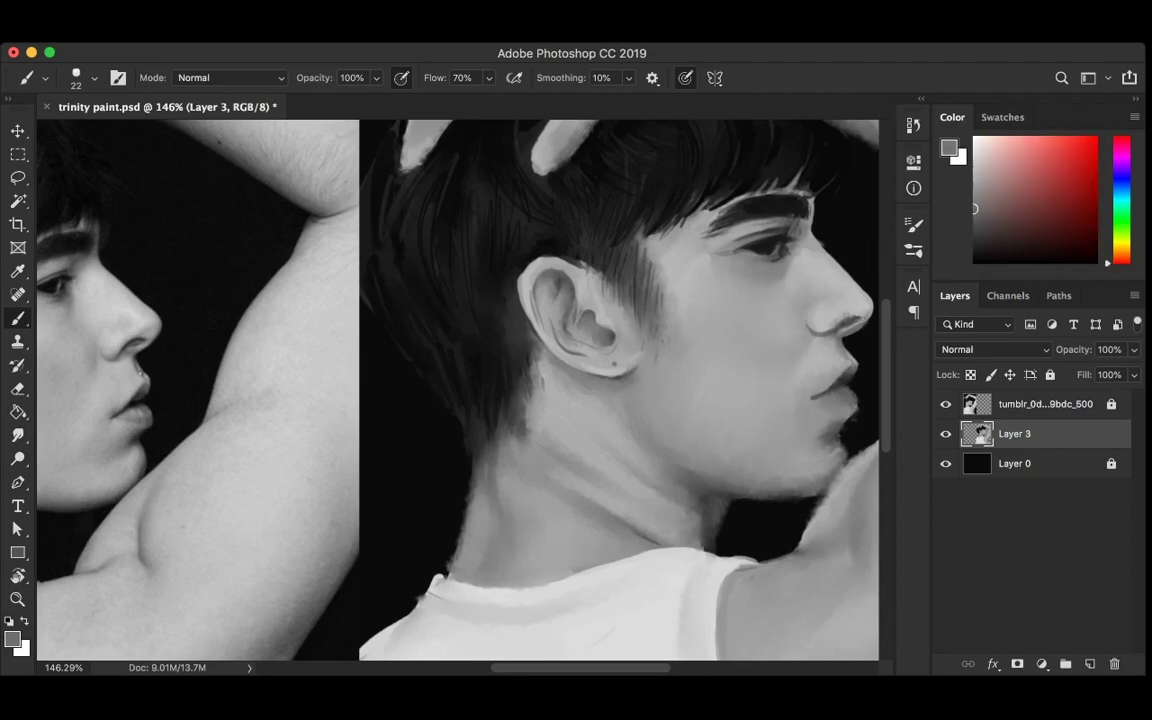
left_click(122, 307, "alt")
key("bracketleft")
key("bracketleft")
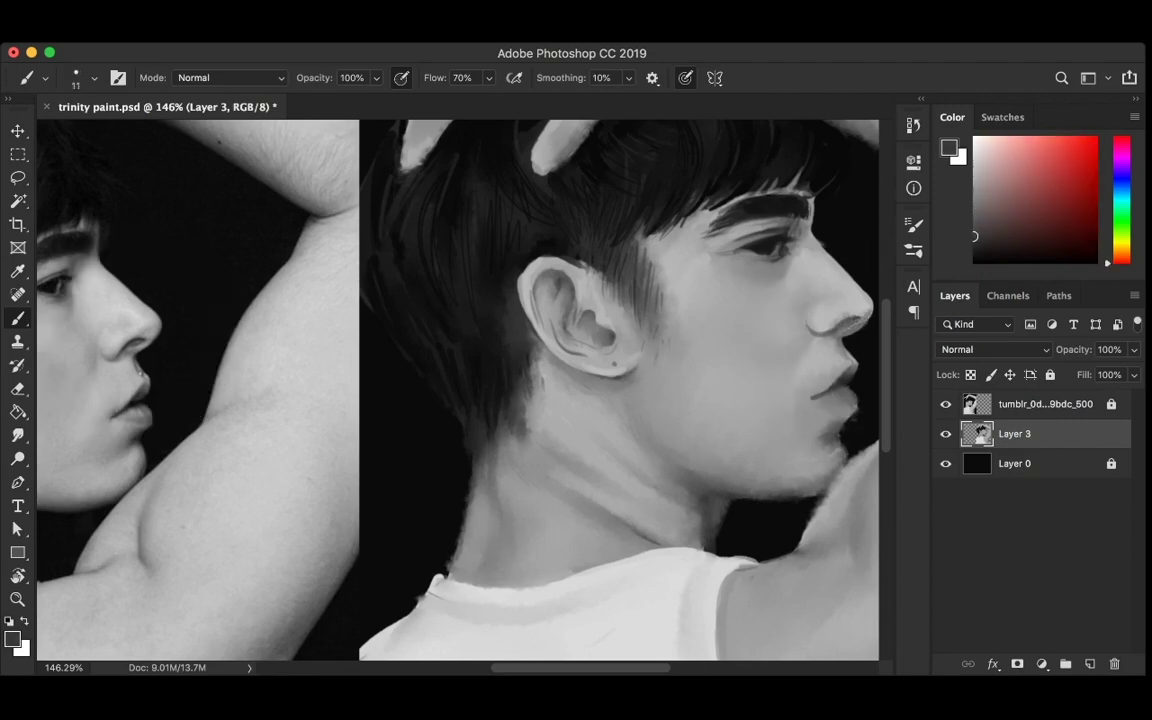
mouse_move(740, 300)
left_mouse_down()
mouse_move(772, 285)
mouse_move(756, 311)
left_mouse_up()
left_click(758, 336, "alt")
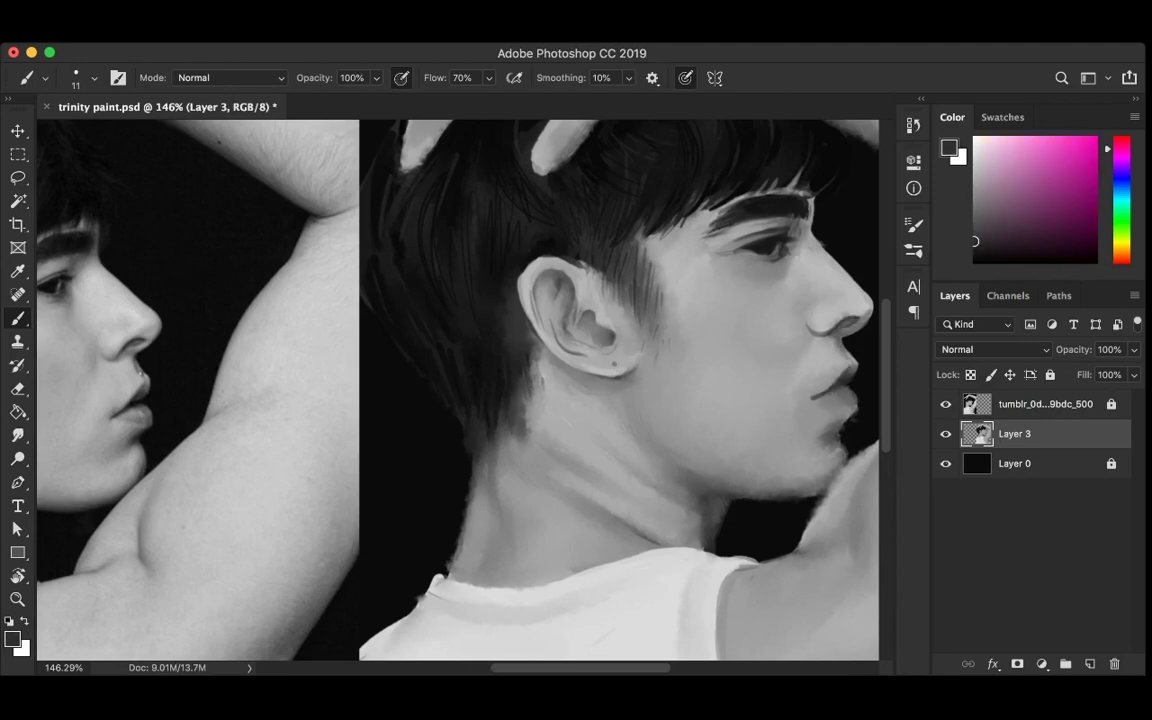
key("r")
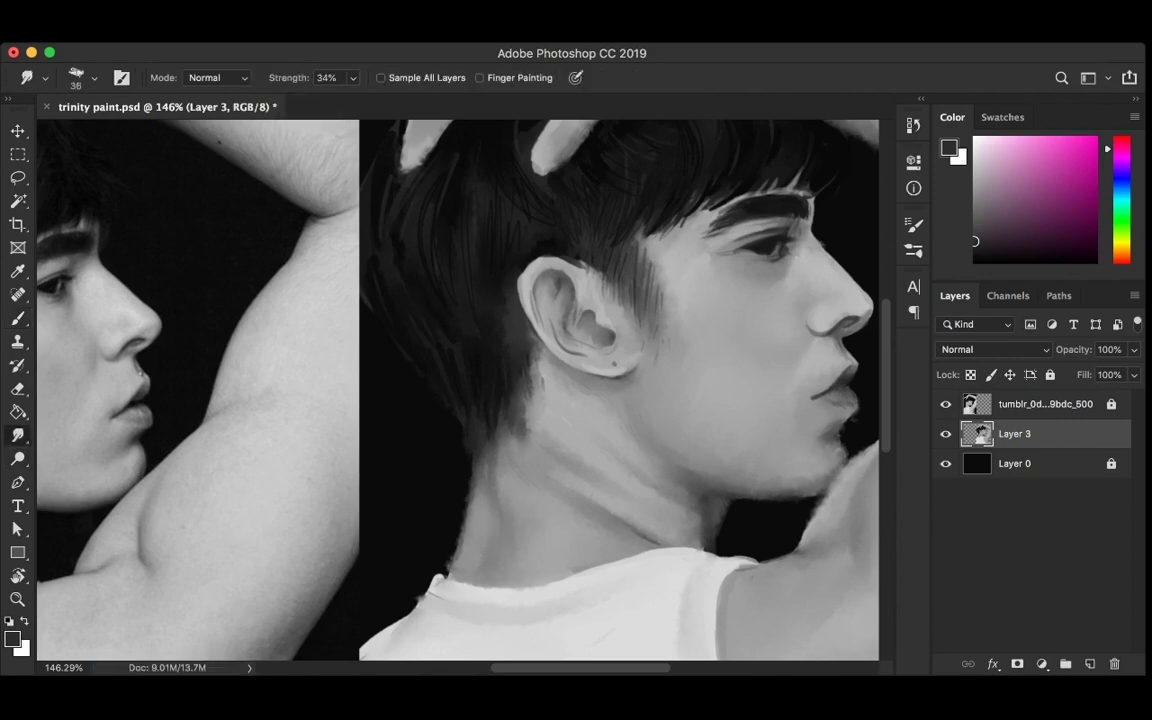
key("b")
Sample light and bluish greys from the painting and enlarge the brush to 30
left_click(739, 452, "alt")
scroll(676, 430, "right", 5)
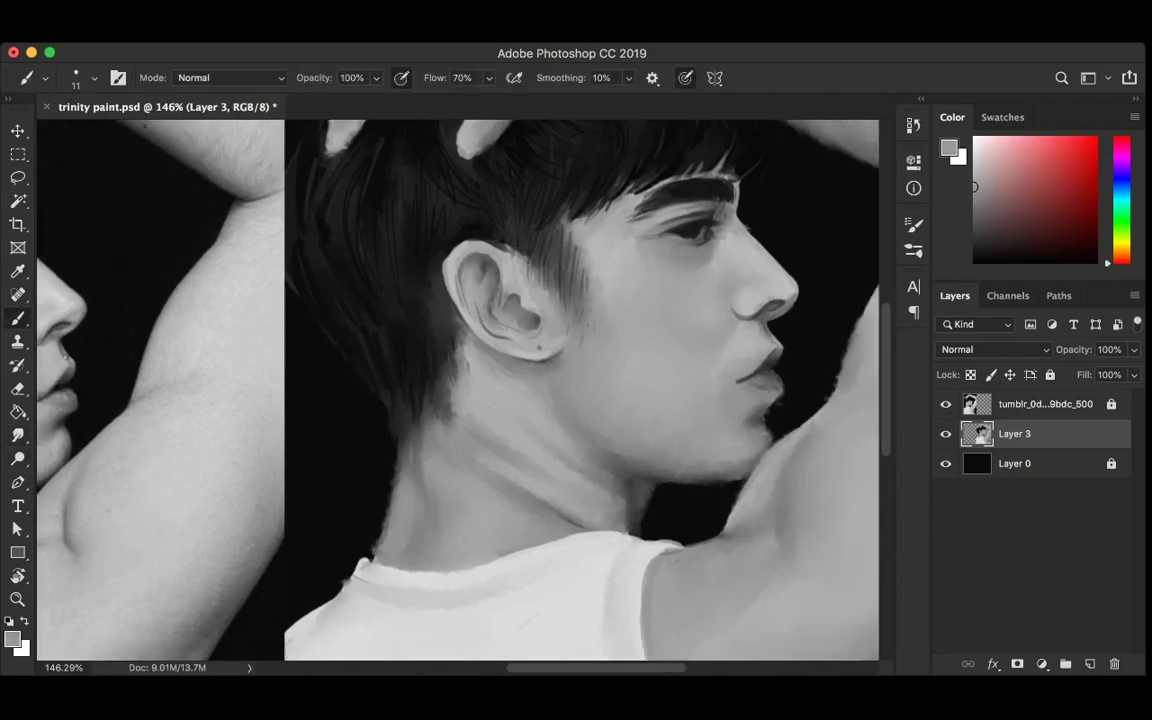
scroll(730, 360, "right", 3)
left_click(735, 330, "alt")
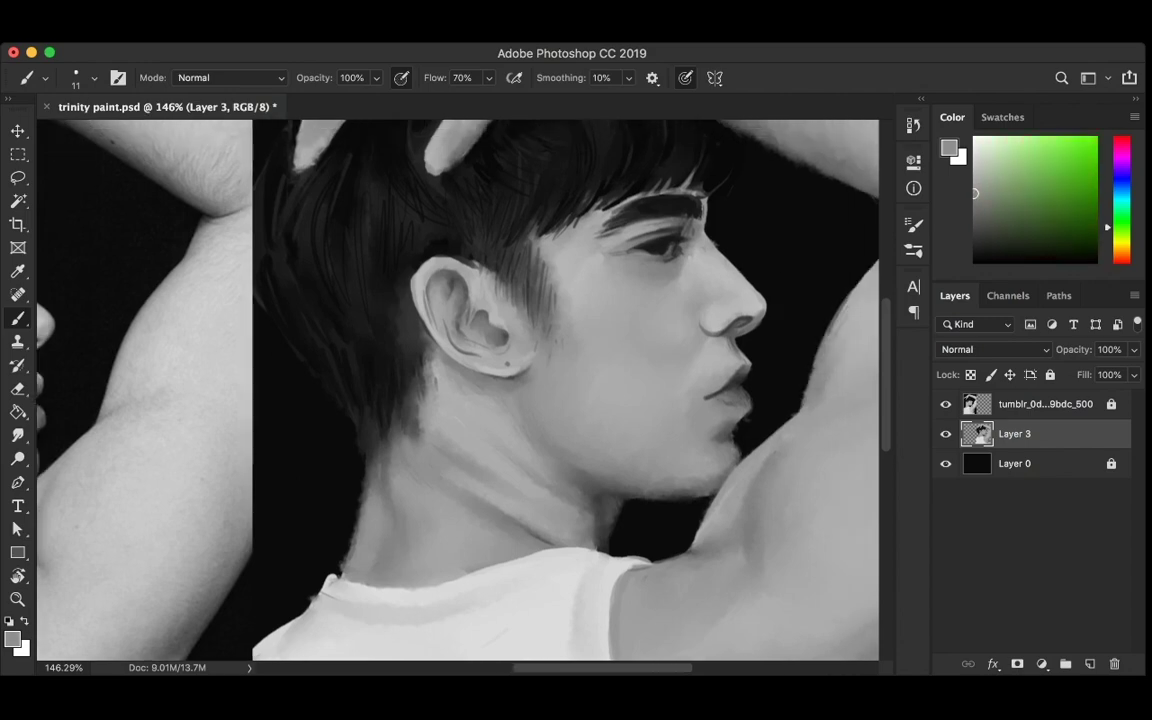
scroll(697, 312, "right", 3)
left_click(697, 312, "alt")
scroll(697, 312, "right", 2)
key("bracketright")
key("bracketright")
key("bracketright")
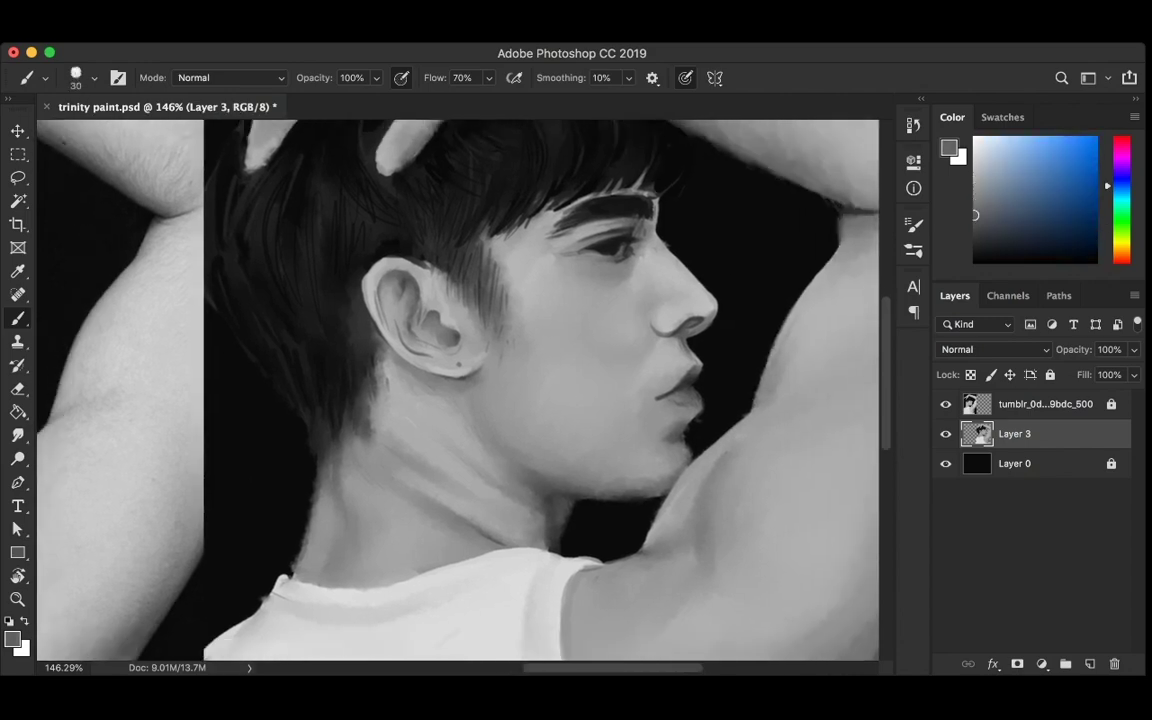
scroll(694, 356, "left", 5)
scroll(694, 356, "down", 1, "alt")
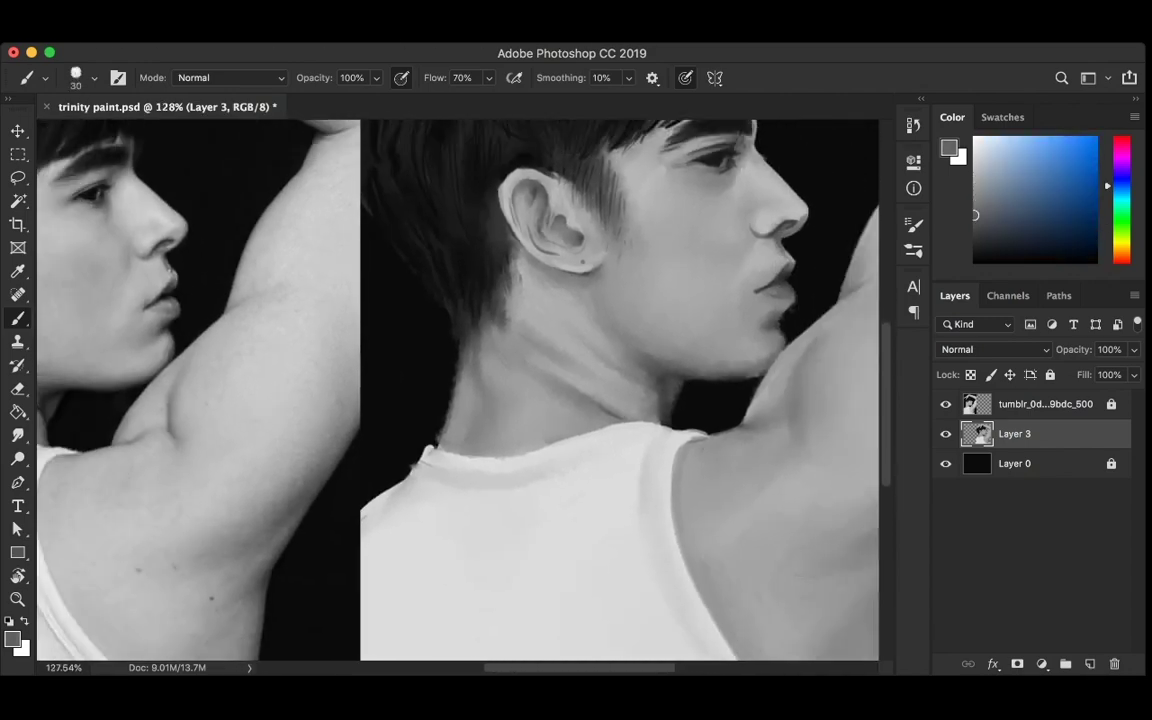
Darken the shoulder and armpit contour, then paint light grey over the upper arm and shoulder
left_click_drag(750, 415, 795, 350)
left_click_drag(760, 400, 800, 345)
left_click(660, 392, "alt")
left_click_drag(680, 388, 650, 465)
scroll(658, 346, "down", 2)
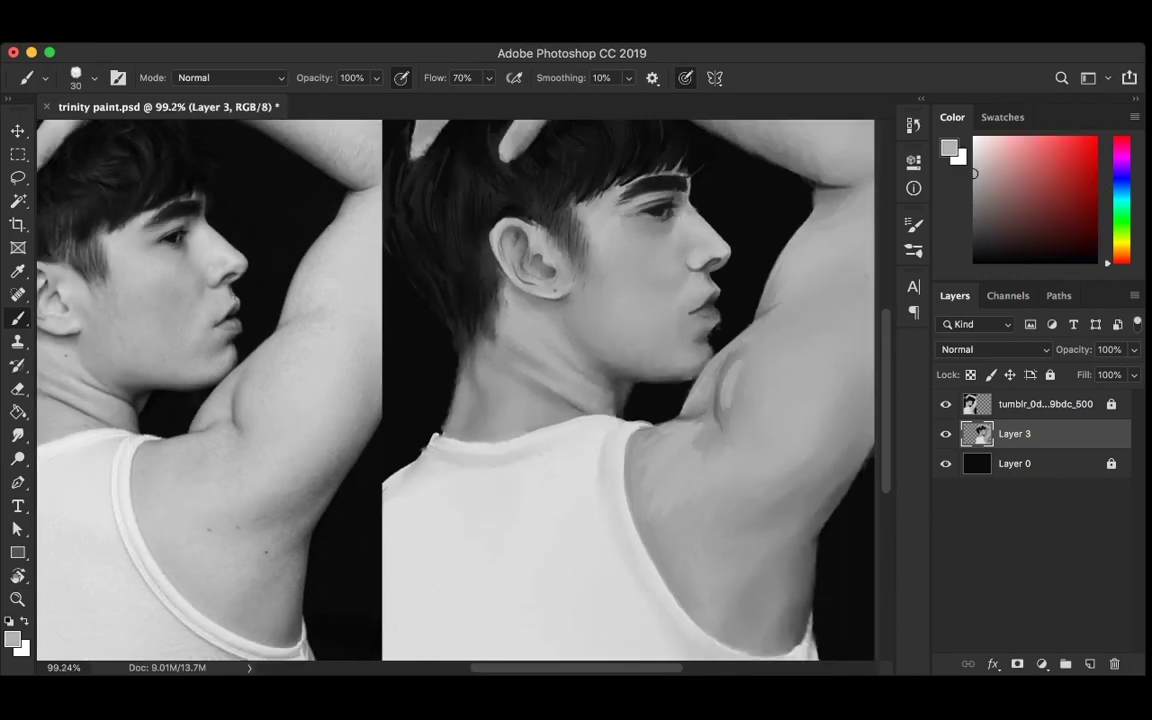
left_click_drag(745, 400, 728, 300)
Add light grey strokes near the neck and collar
left_click_drag(578, 405, 580, 488)
scroll(580, 400, "left", 2)
left_click_drag(472, 362, 510, 388)
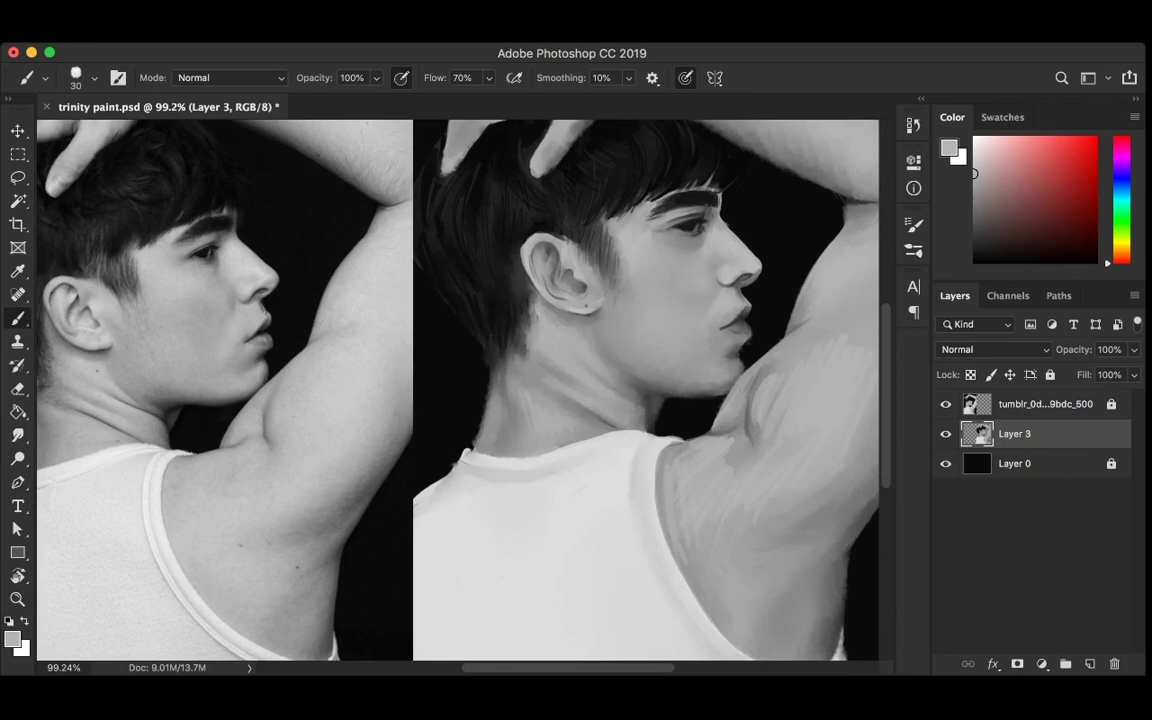
scroll(460, 390, "right", 3)
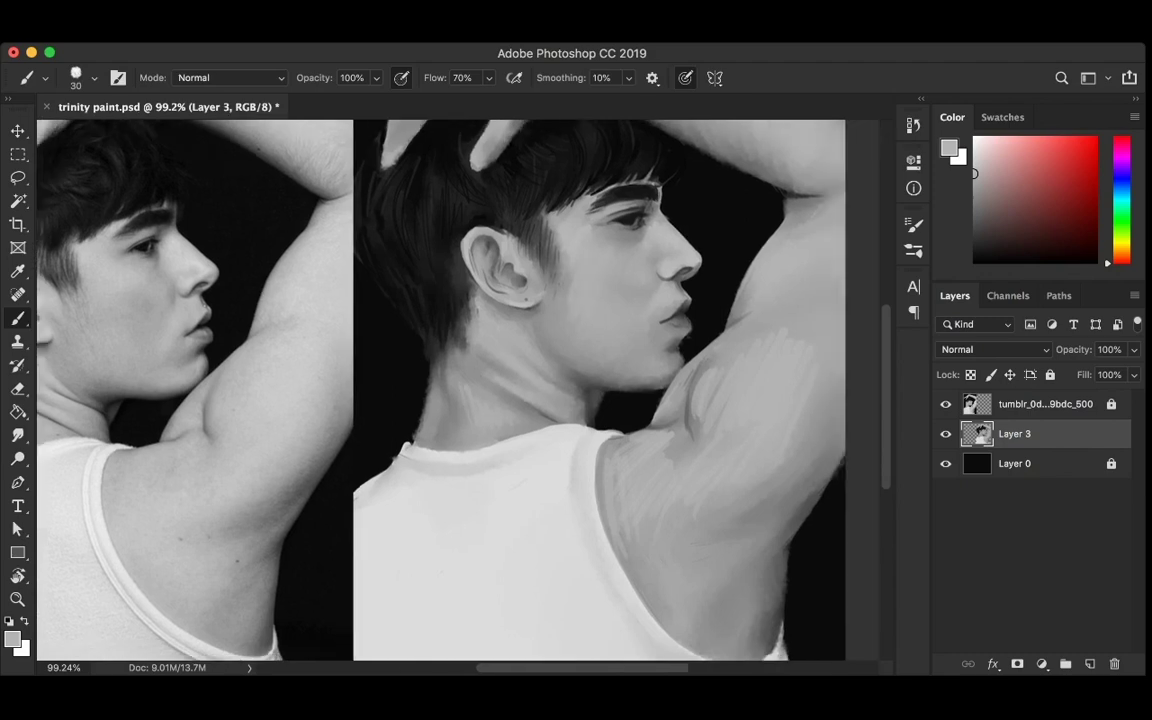
Smudge a small spot of shading near the neck and save trinity paint.psd
key("r")
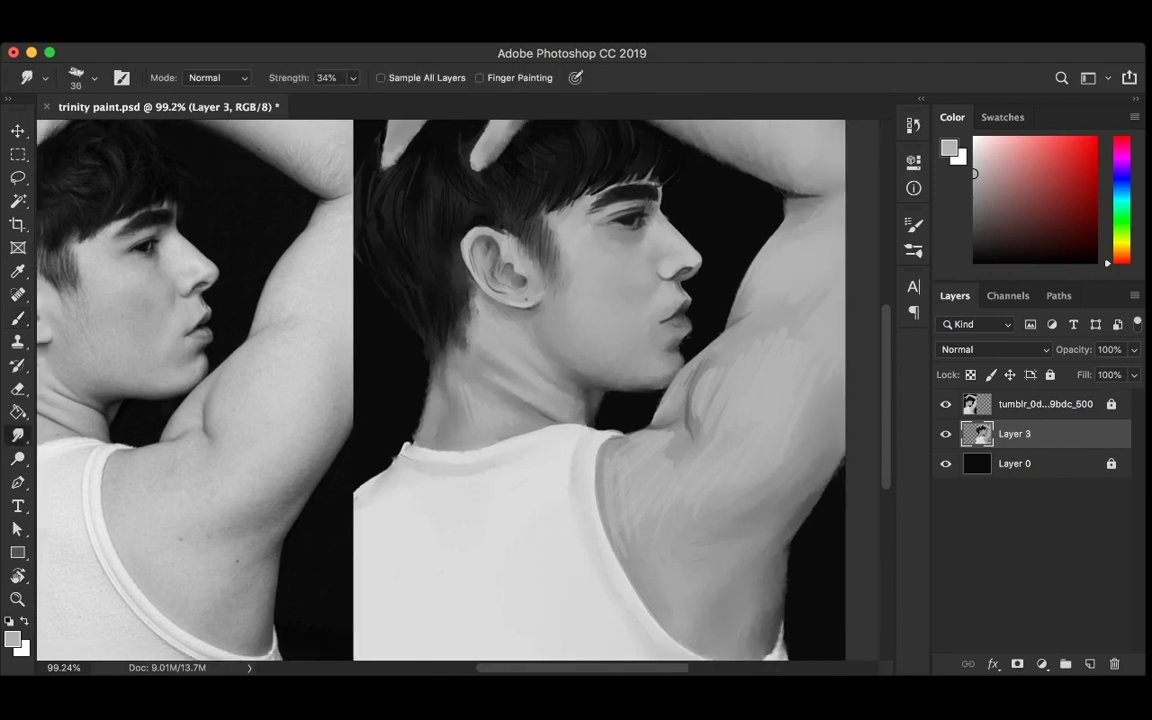
key("cmd+s")
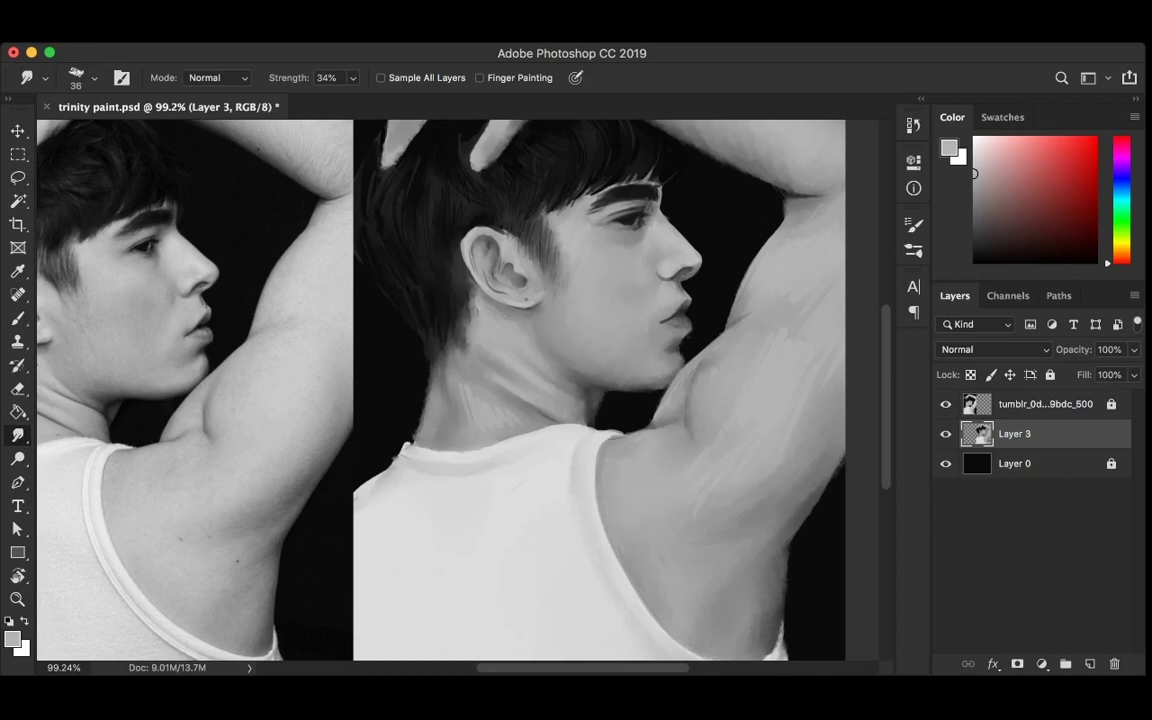
key("ctrl+s")
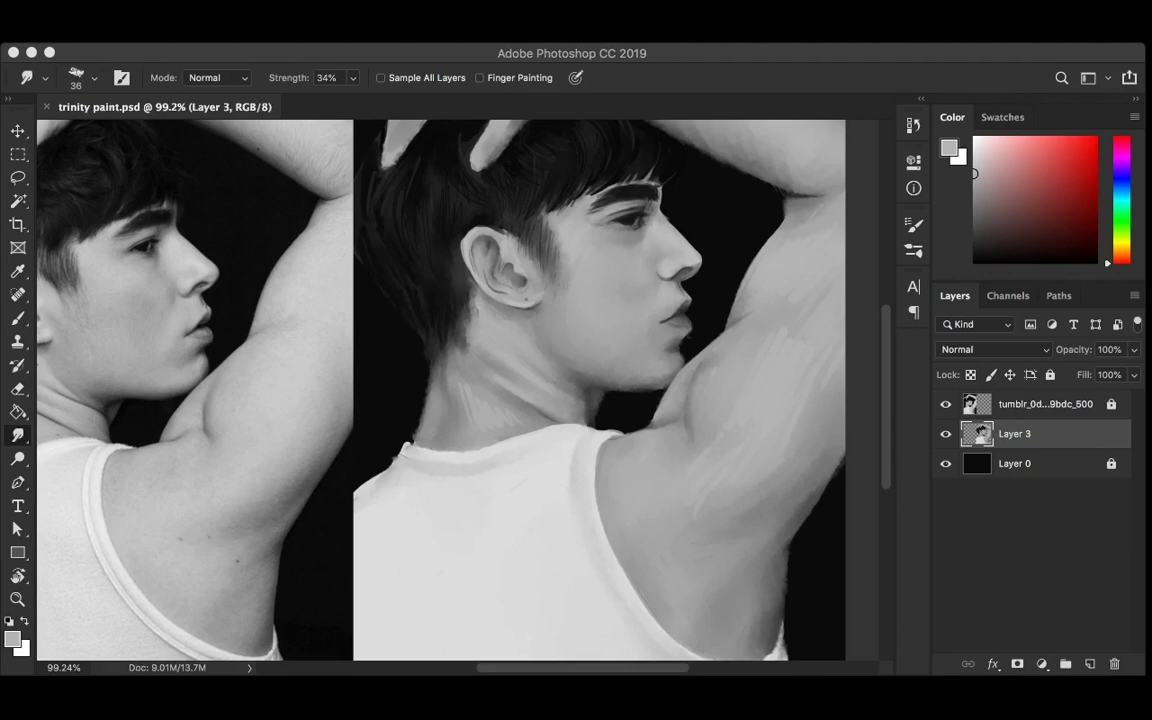
left_click(421, 351)
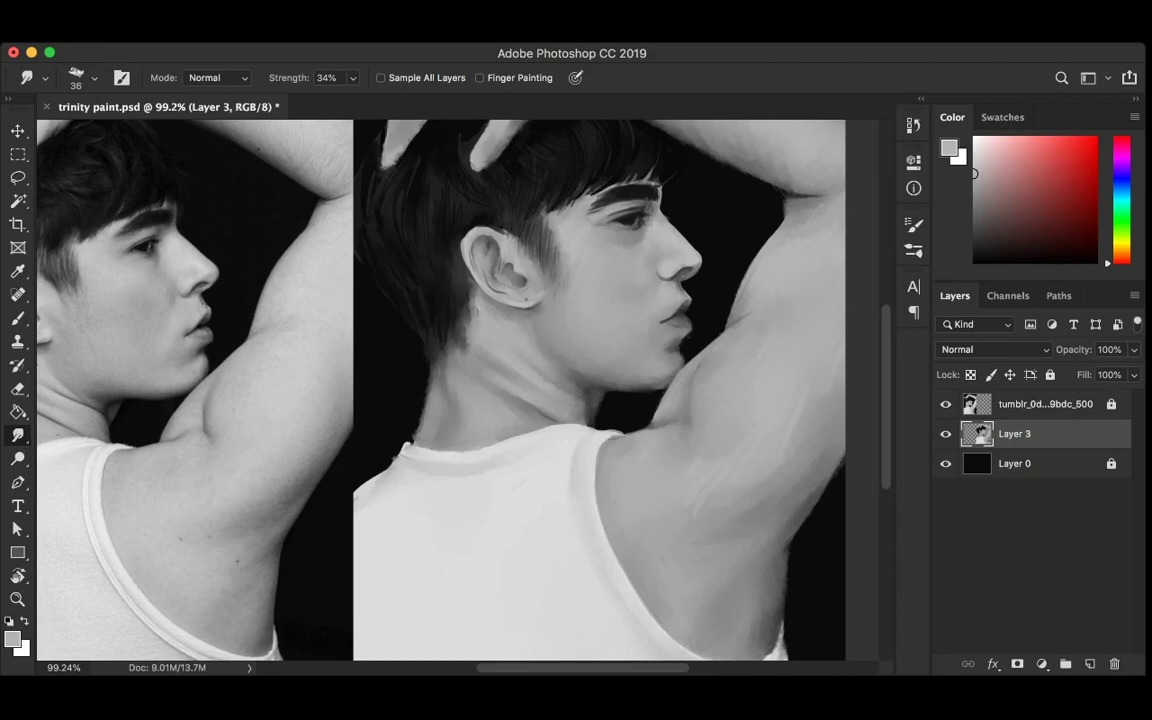
scroll(440, 390, "up", 3)
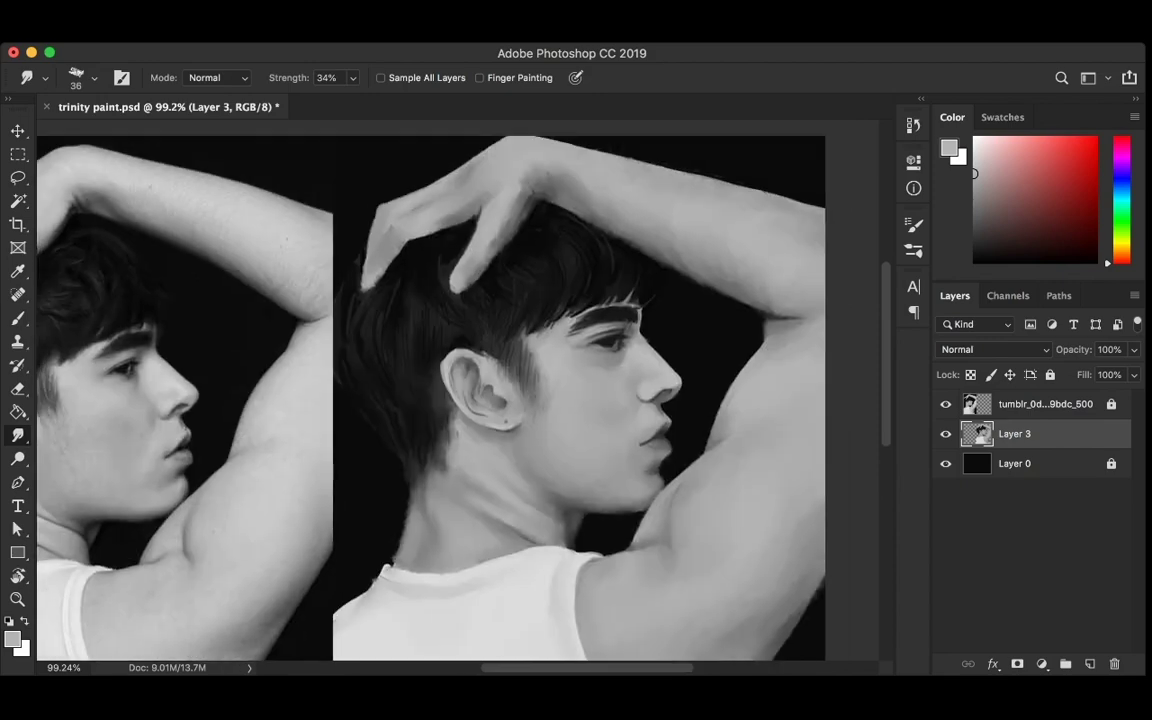
key("cmd+s")
scroll(458, 390, "left", 5)
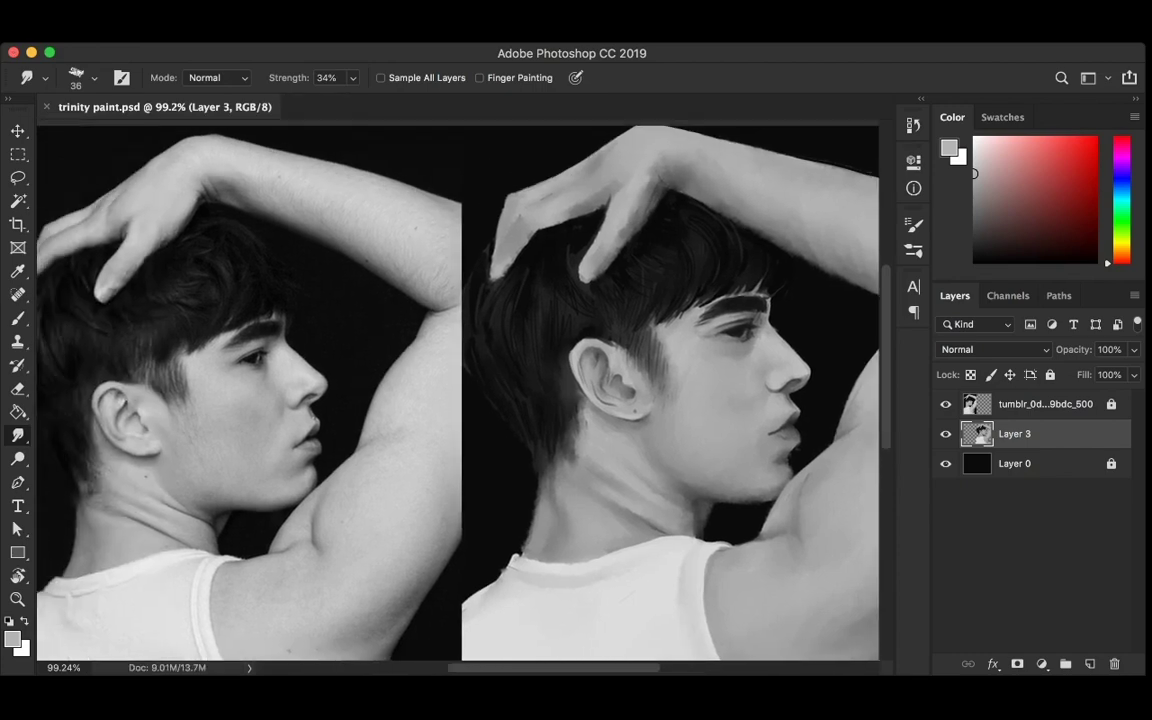
scroll(187, 221, "up", 3)
Sample grey and dark hair tones from the painting with the Brush, then save
key("b")
left_click(686, 268, "alt")
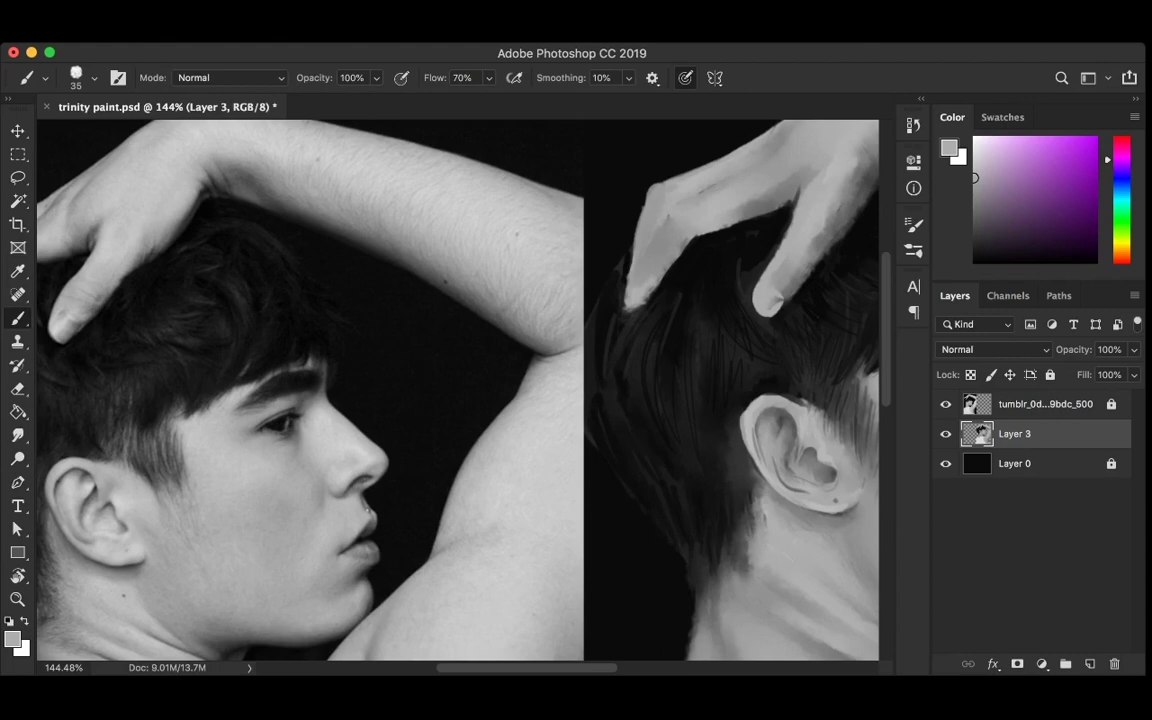
left_click(705, 272, "alt")
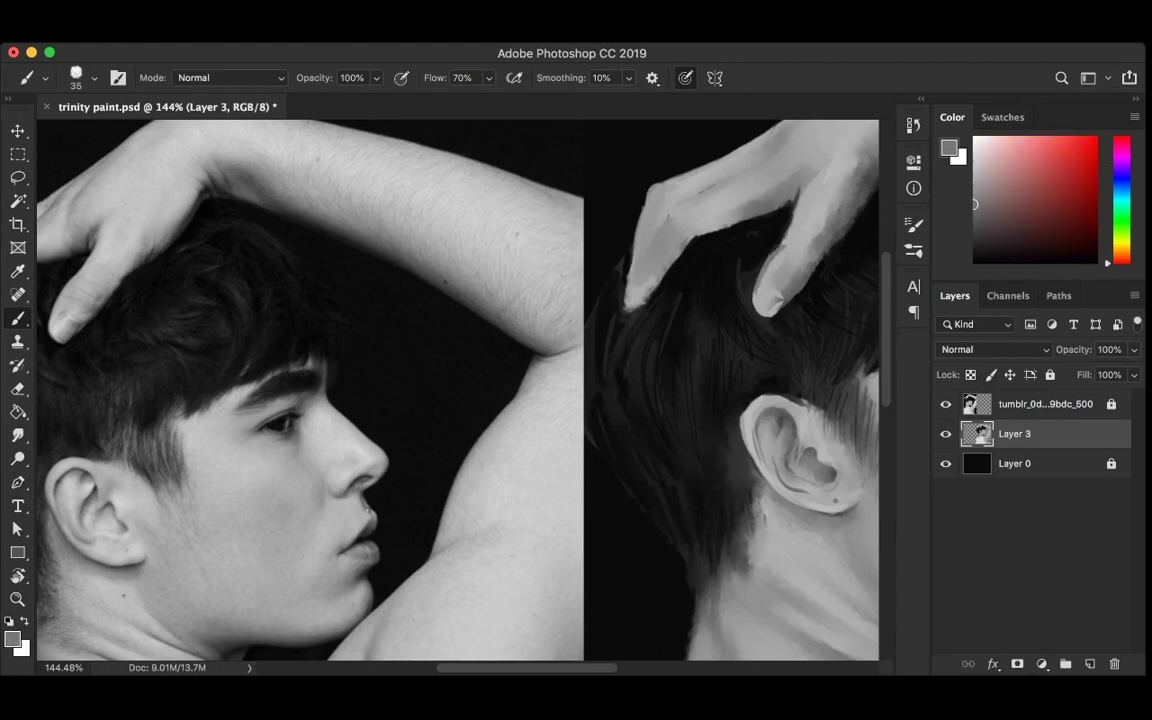
left_click(712, 270, "alt")
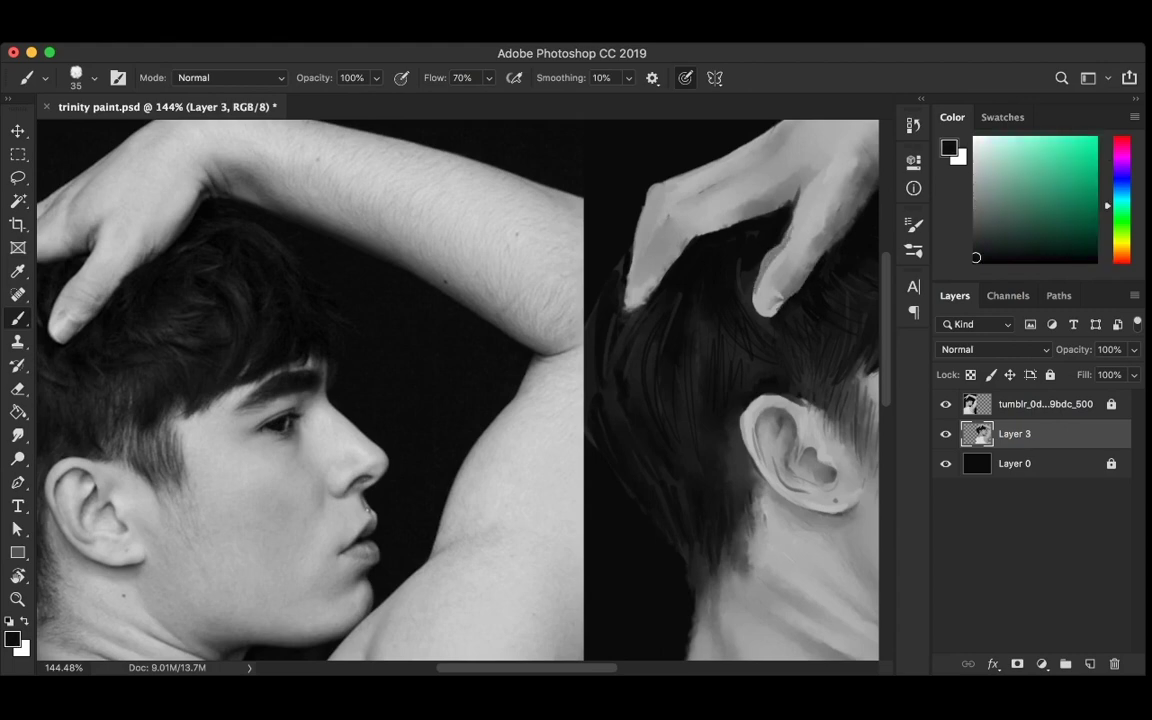
scroll(699, 280, "right", 3)
left_click(720, 290, "alt")
left_click(127, 218, "alt")
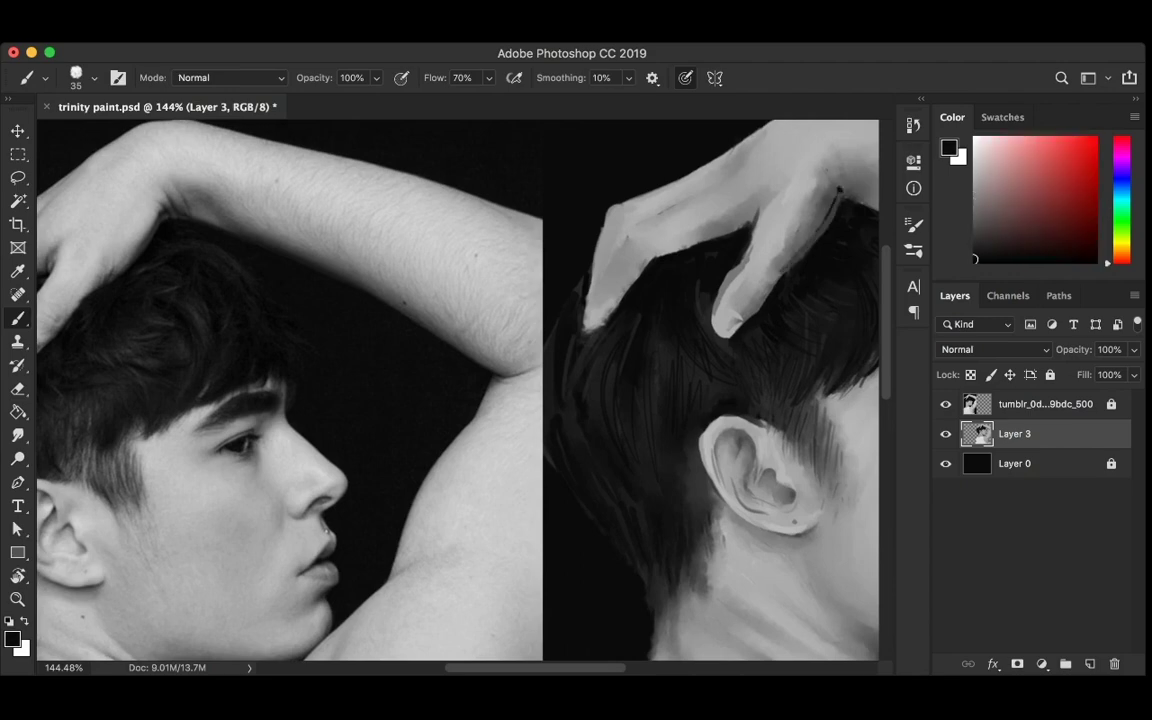
key("super+s")
Smudge the hair strokes upward beside the finger, save, and paint a dark strand into the hair
key("r")
mouse_move(660, 265)
left_mouse_down()
mouse_move(682, 195)
mouse_move(748, 185)
mouse_move(755, 167)
left_mouse_up()
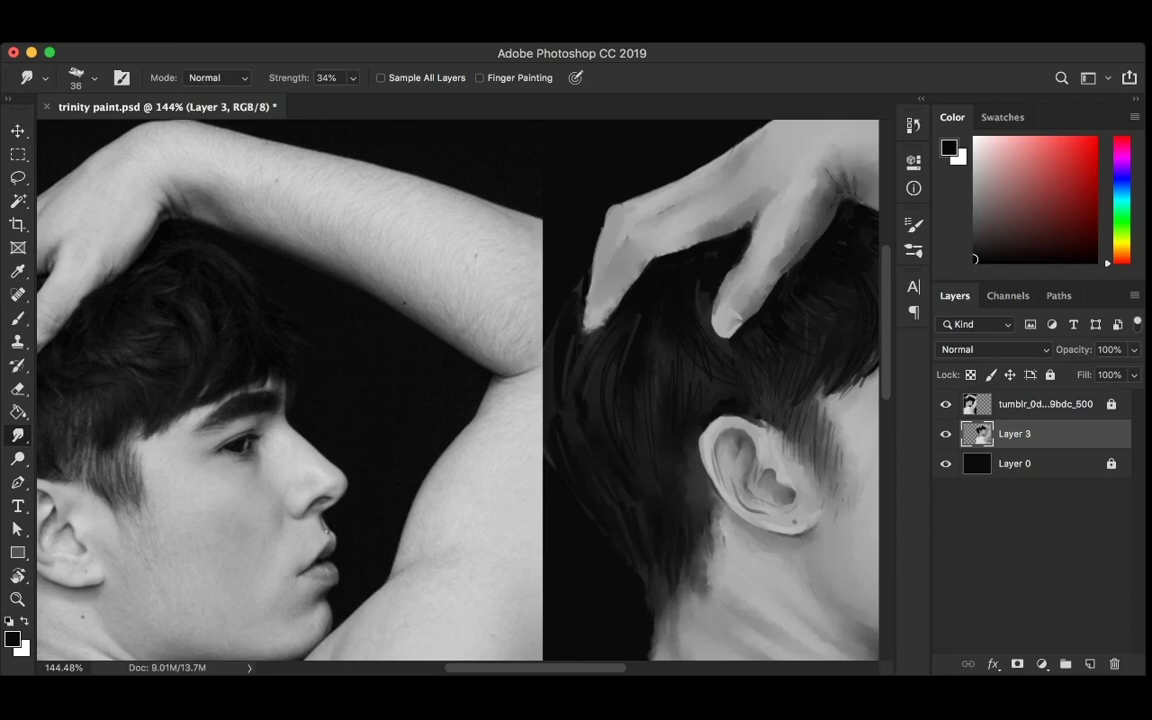
key("super+s")
scroll(860, 200, "down", 1)
key("b")
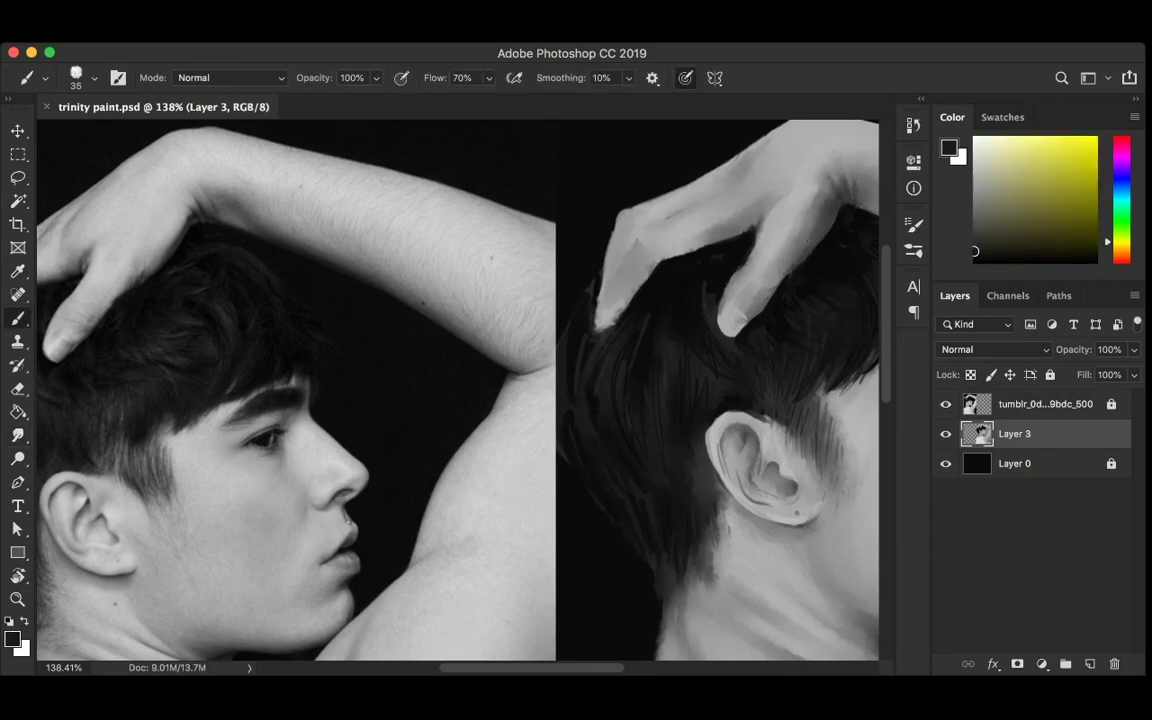
left_click_drag(676, 235, 676, 215)
Paint a small stroke on the finger and make brush opacity follow pen pressure
left_click(86, 300, "alt")
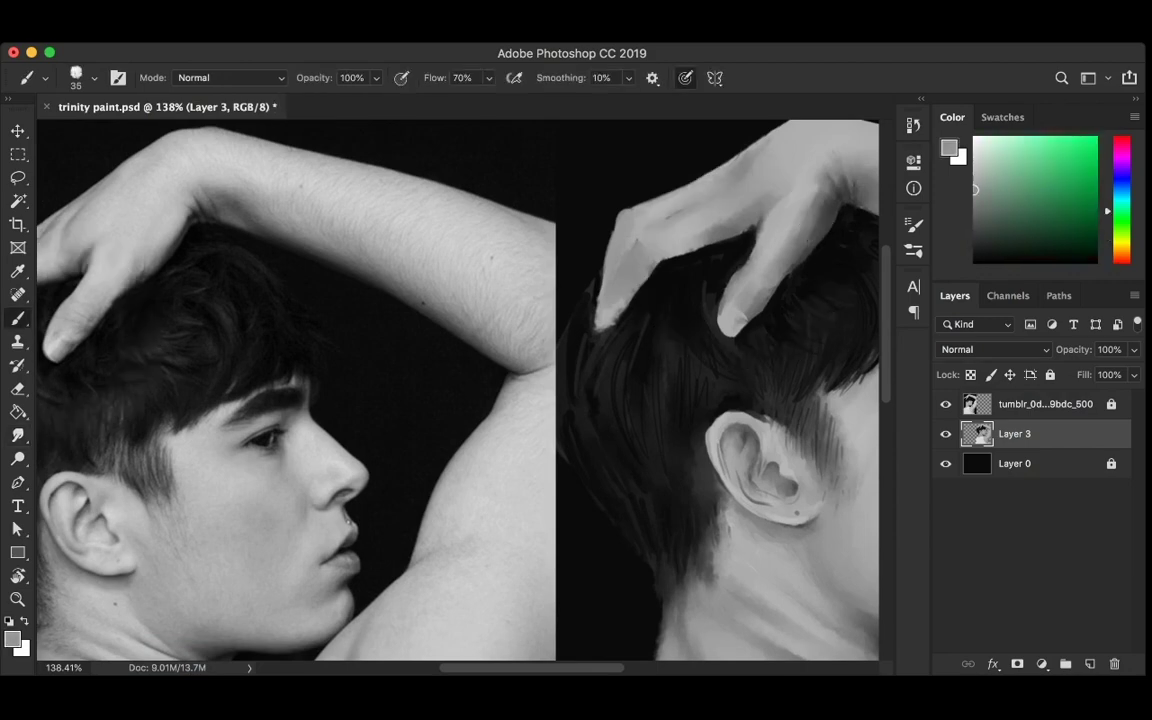
left_click(675, 263, "alt")
left_click_drag(740, 288, 750, 296)
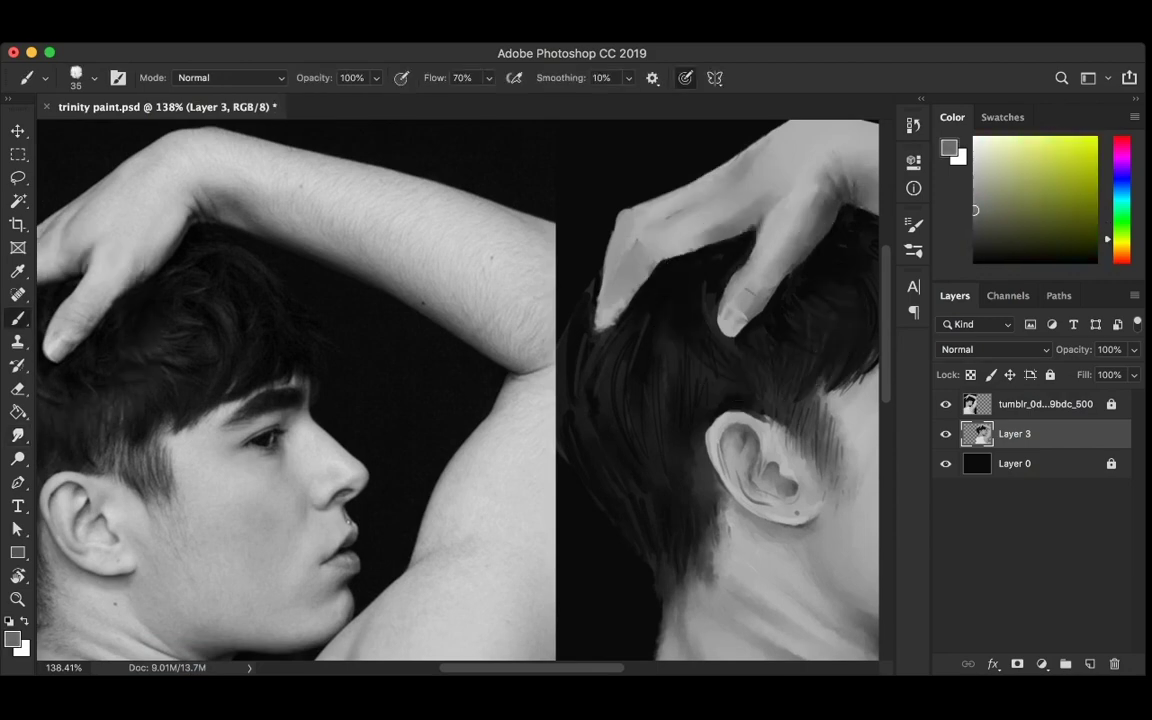
left_click(401, 77)
Sample several lighter and darker grey tones from the painting, then save
left_click(854, 133, "alt")
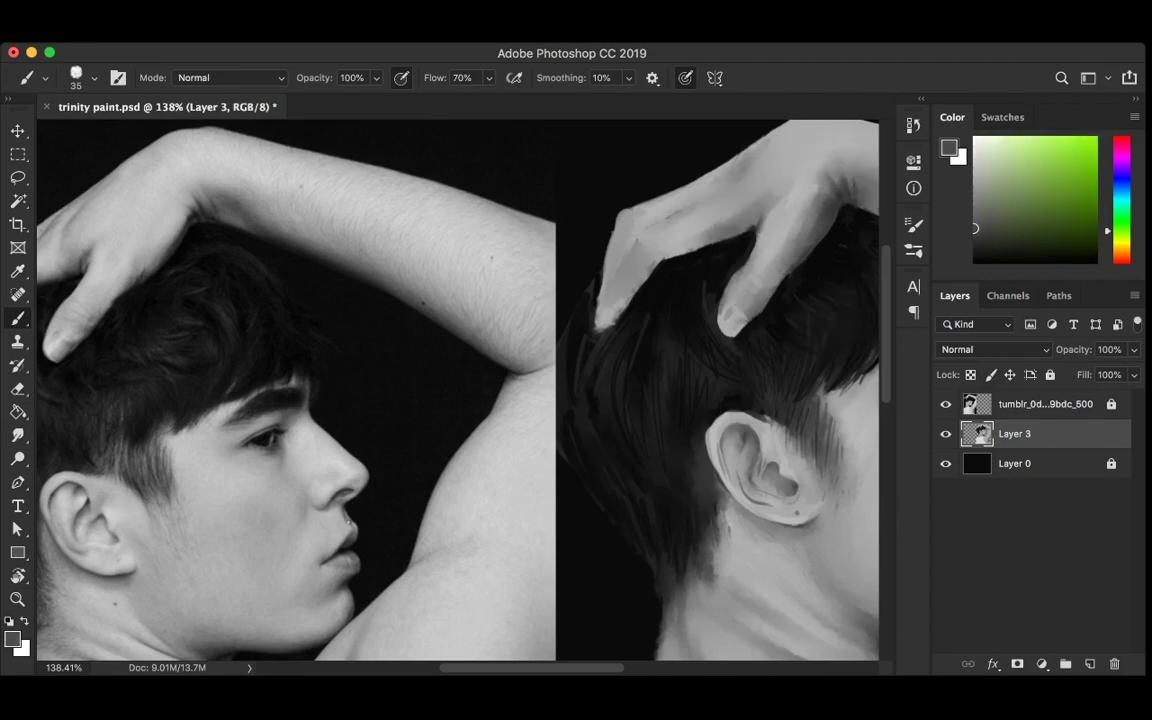
left_click(854, 133, "alt")
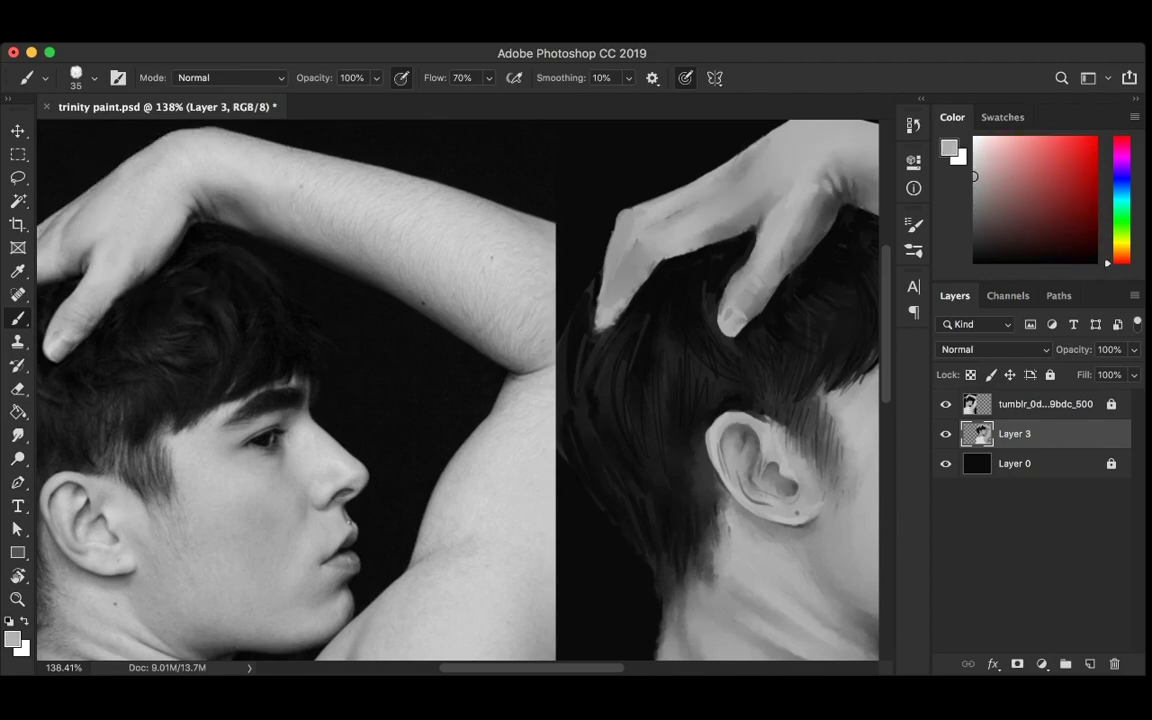
scroll(764, 168, "right", 2)
left_click(854, 133, "alt")
scroll(456, 380, "right", 4)
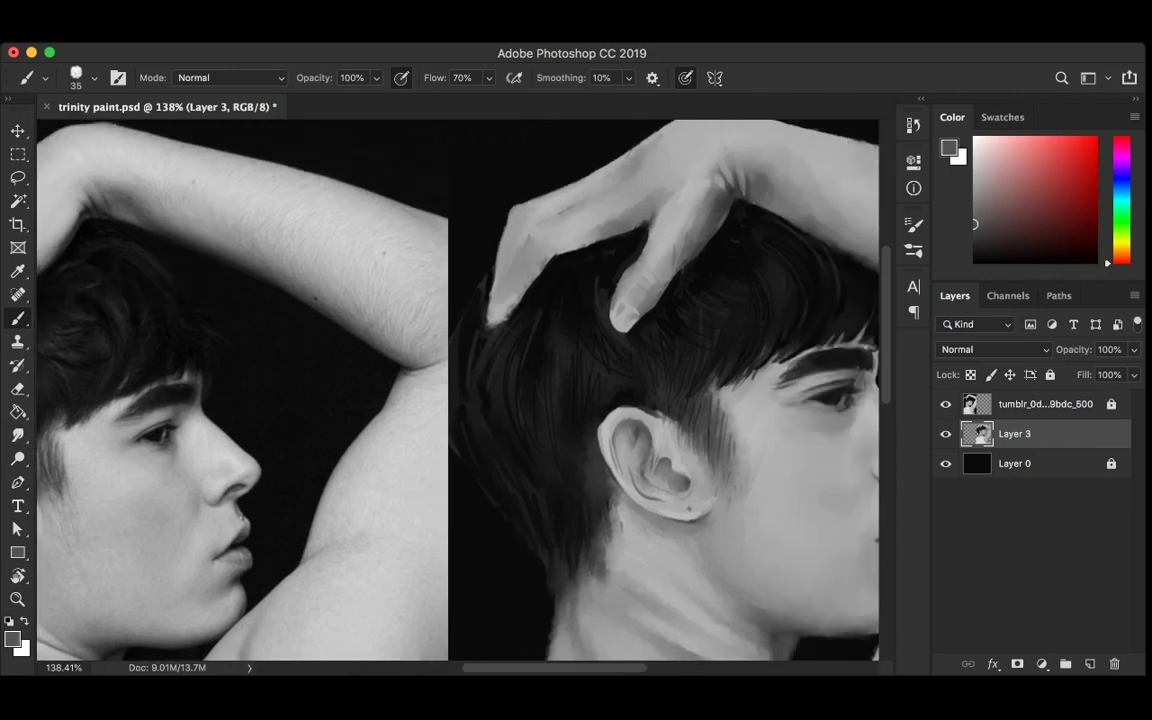
scroll(456, 380, "left", 2)
scroll(456, 380, "left", 4)
left_click(854, 133, "alt")
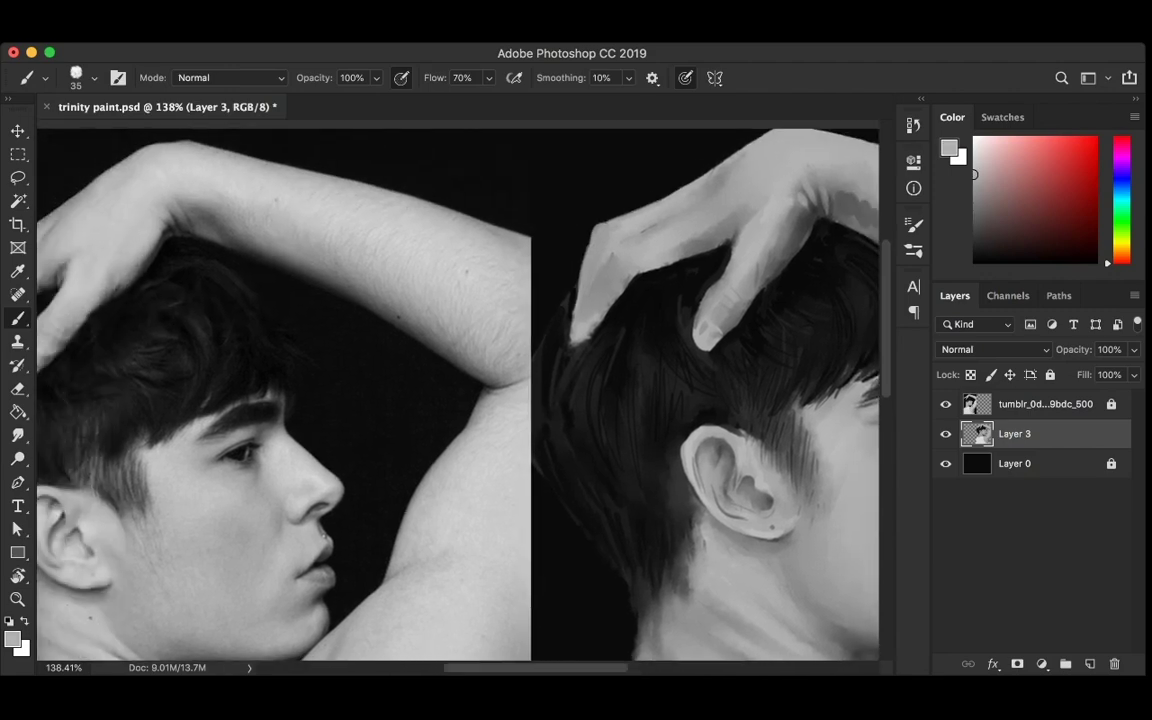
scroll(456, 380, "right", 4)
key("ctrl+s")
Return to the Smudge tool and fit the whole image in the window
key("r")
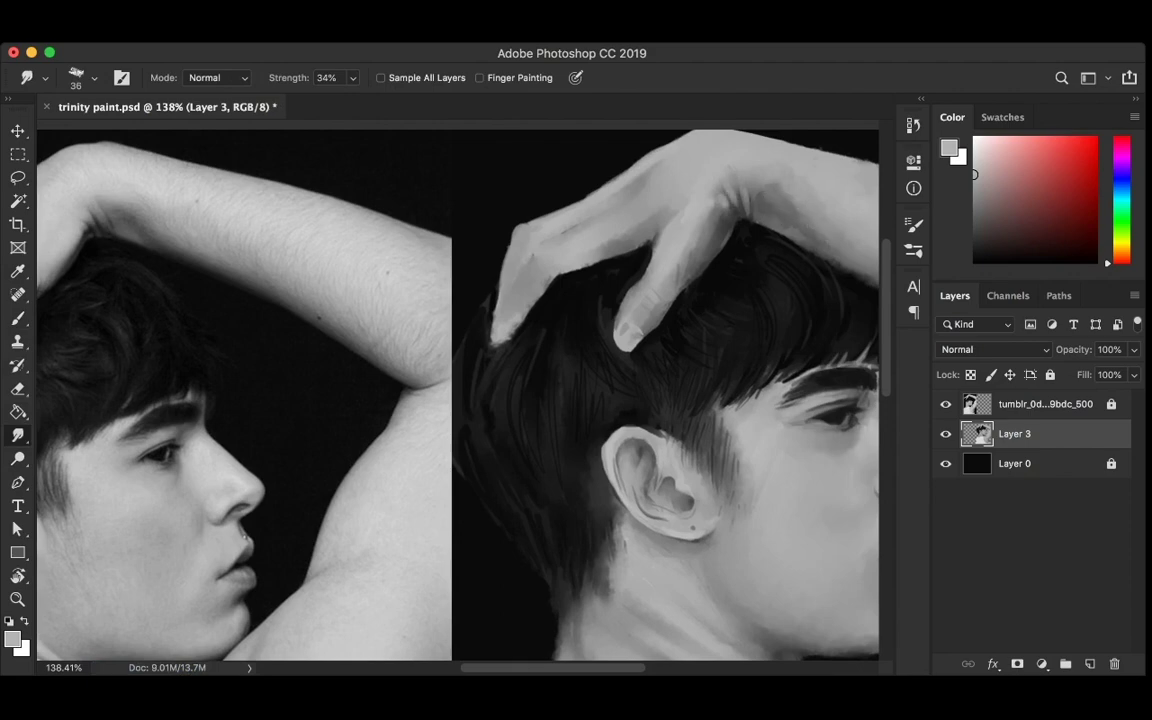
scroll(456, 380, "left", 2)
key("j")
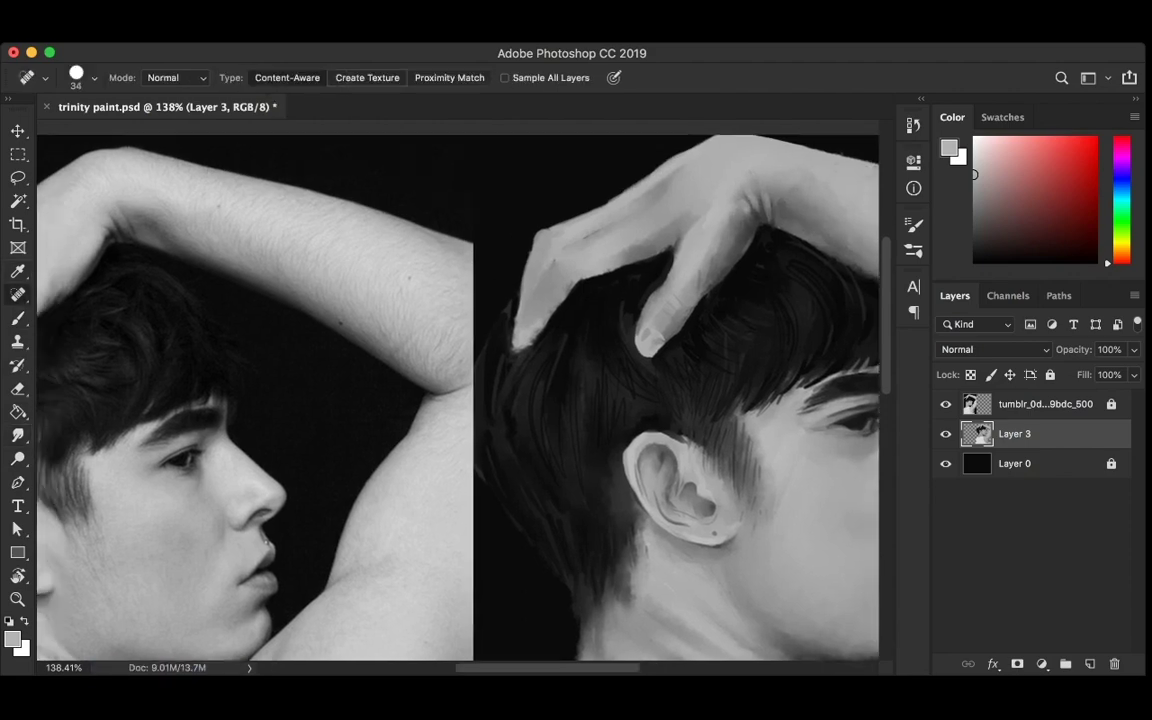
key("b")
key("r")
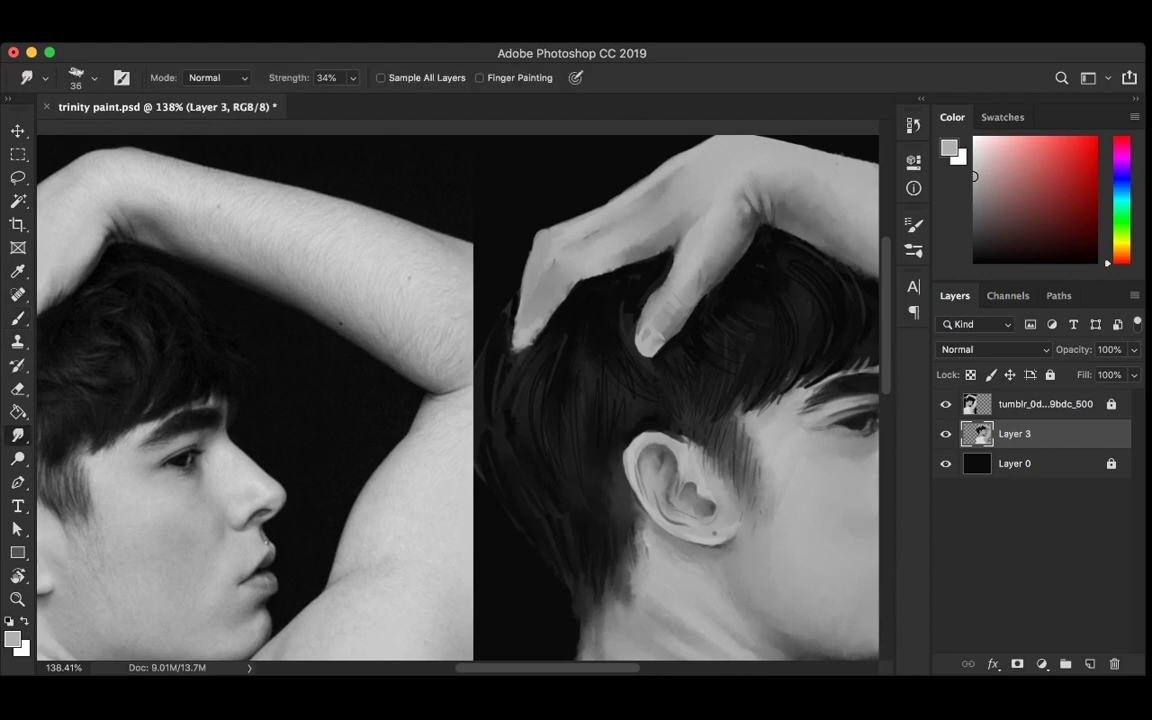
key("super+0")
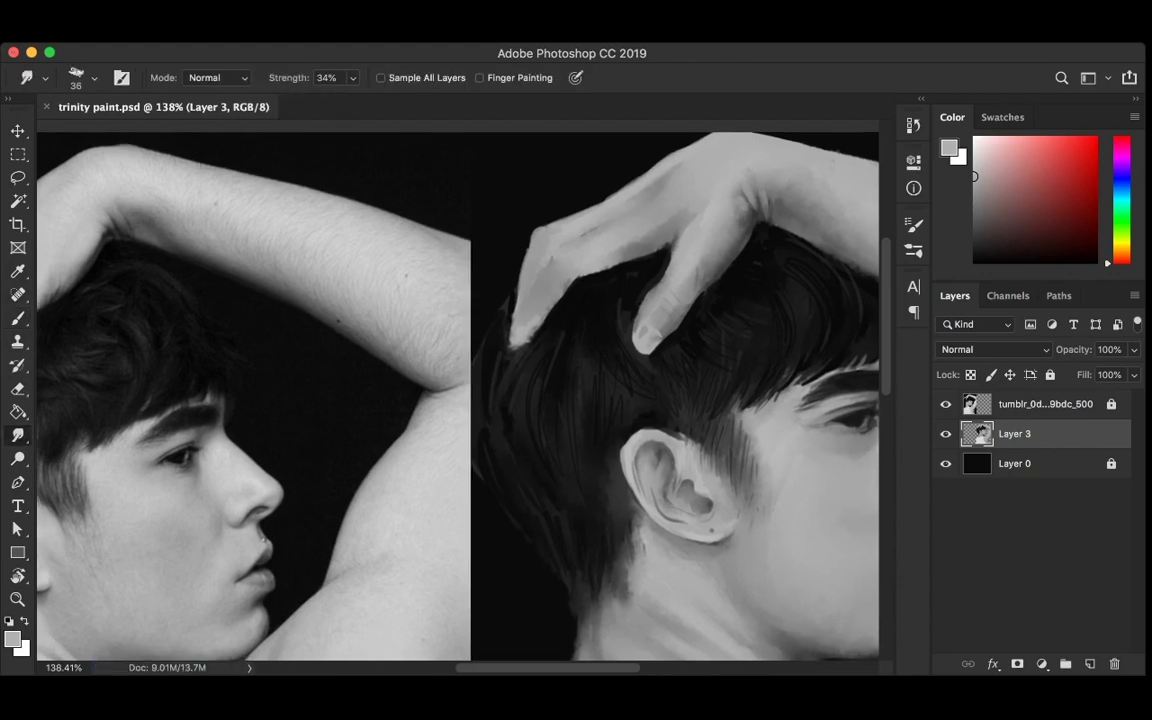
scroll(560, 330, "up", 3)
Add a new layer clipped to Layer 3 and set a black brush to size 85 at 35% opacity
key("super+alt+shift+n")
key("super+alt+g")
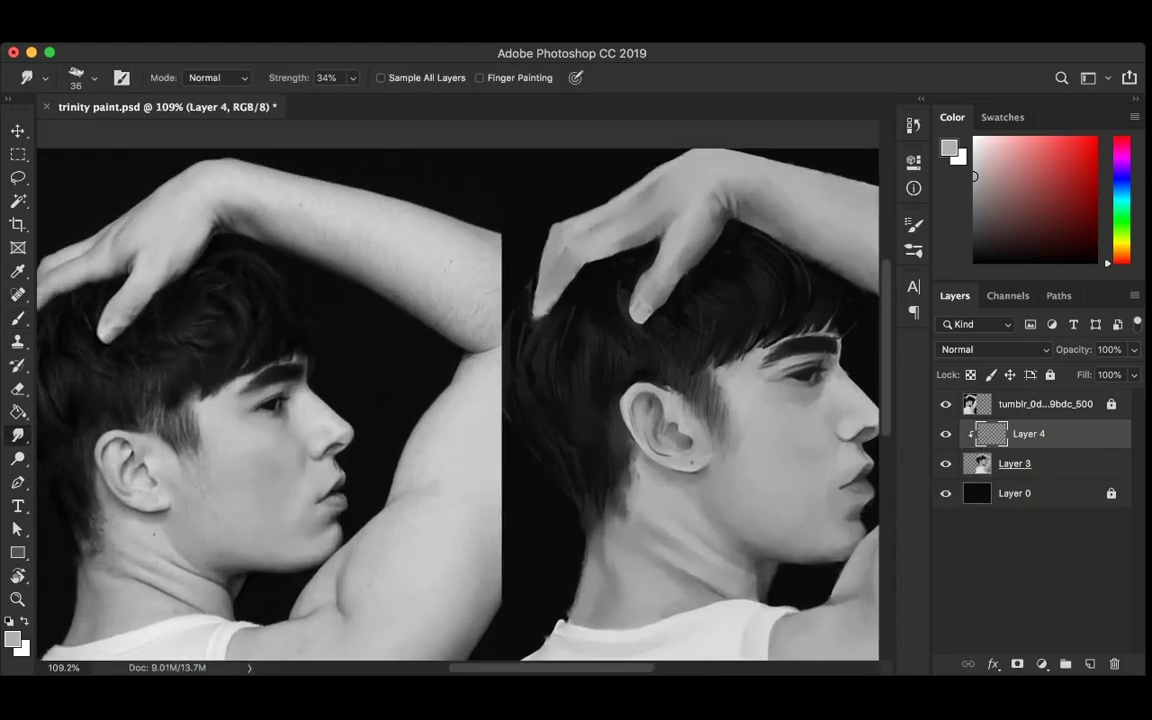
key("b")
left_click(640, 255, "alt")
key("bracketright")
key("bracketright")
key("bracketright")
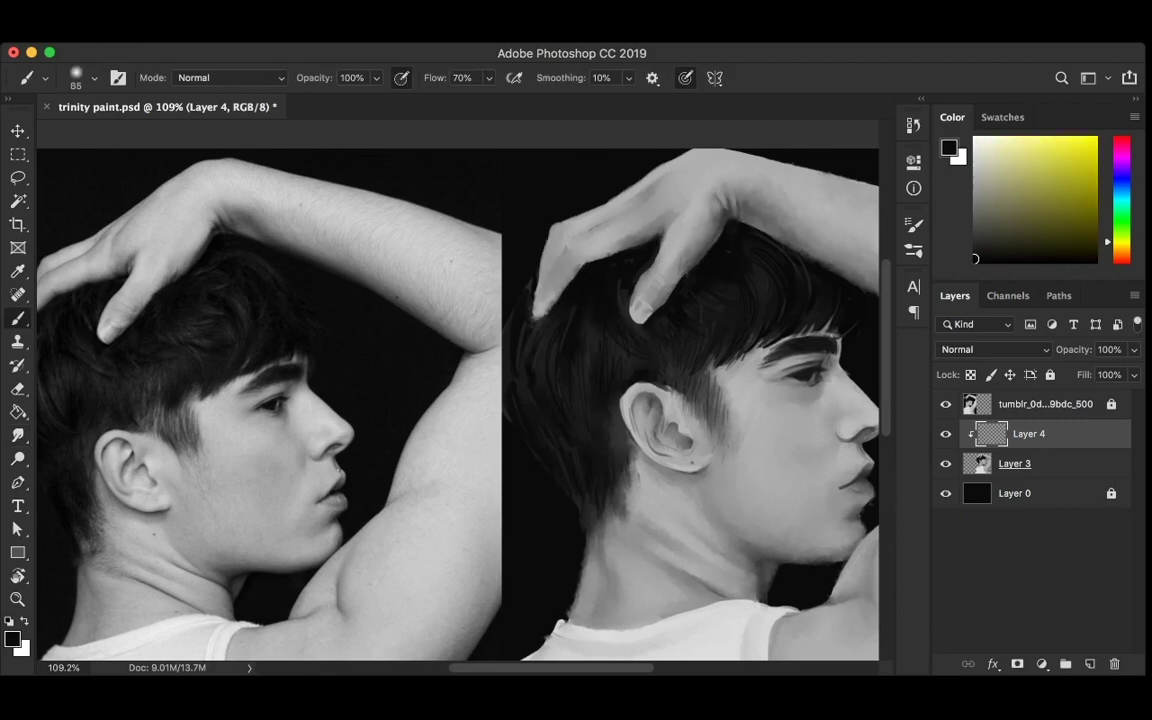
key("3")
key("5")
Pan around the portrait to inspect the areas for soft shading
scroll(460, 400, "left", 2)
scroll(460, 400, "down", 3)
scroll(490, 390, "right", 3)
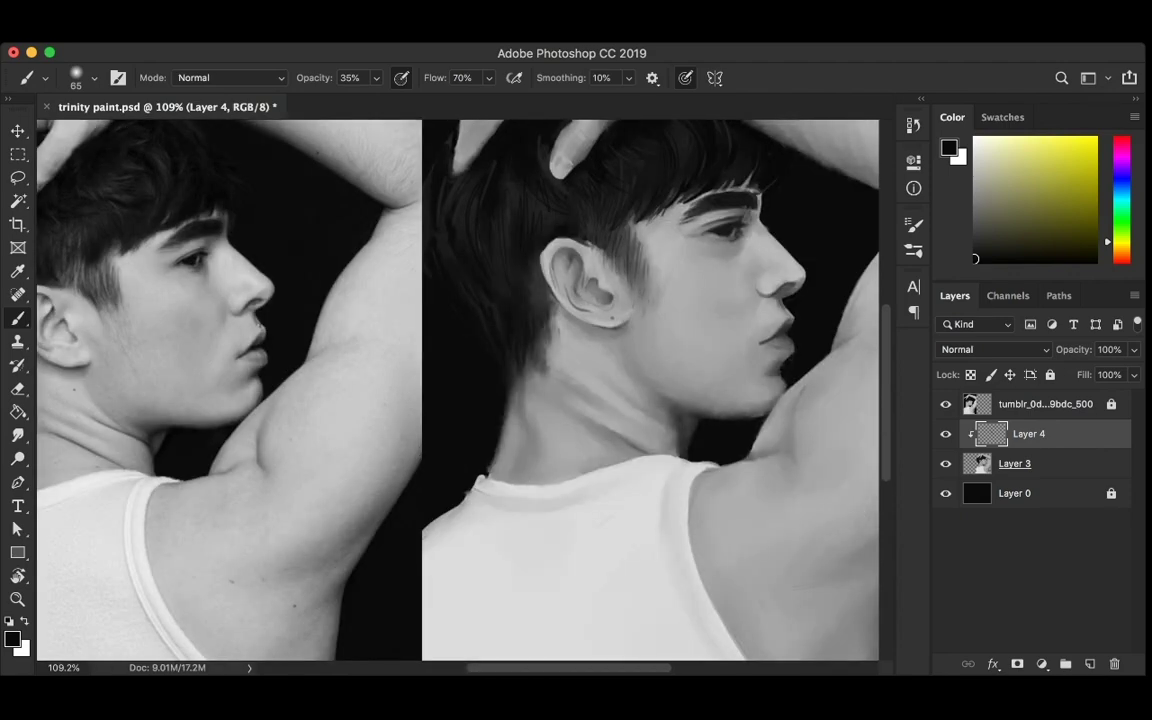
scroll(460, 390, "up", 2)
scroll(460, 390, "right", 2)
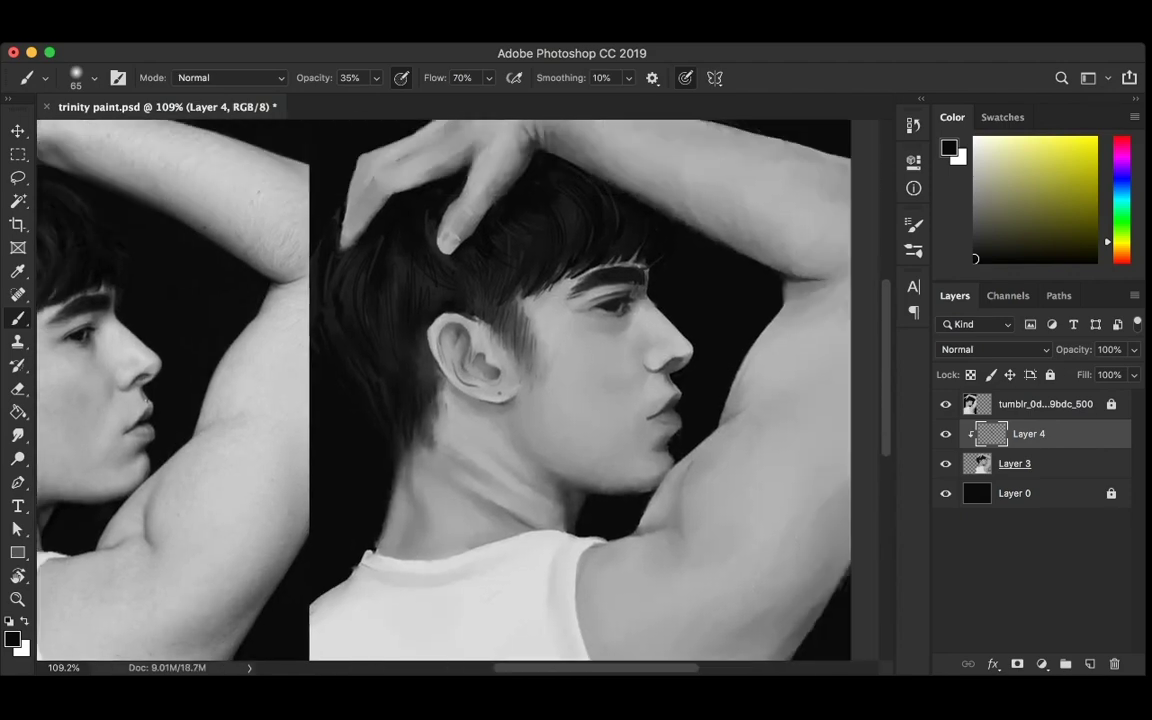
scroll(445, 390, "down", 3)
scroll(445, 390, "right", 1)
scroll(640, 514, "up", 2)
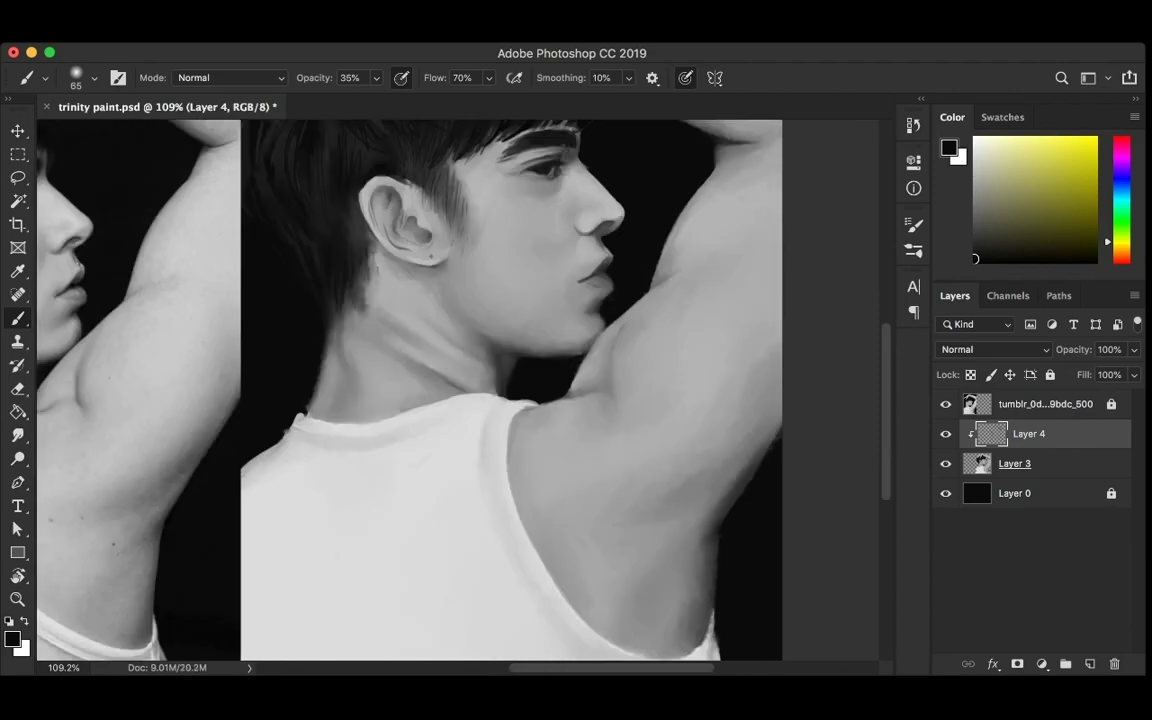
scroll(640, 514, "down", 2)
scroll(640, 514, "down", 5, "alt")
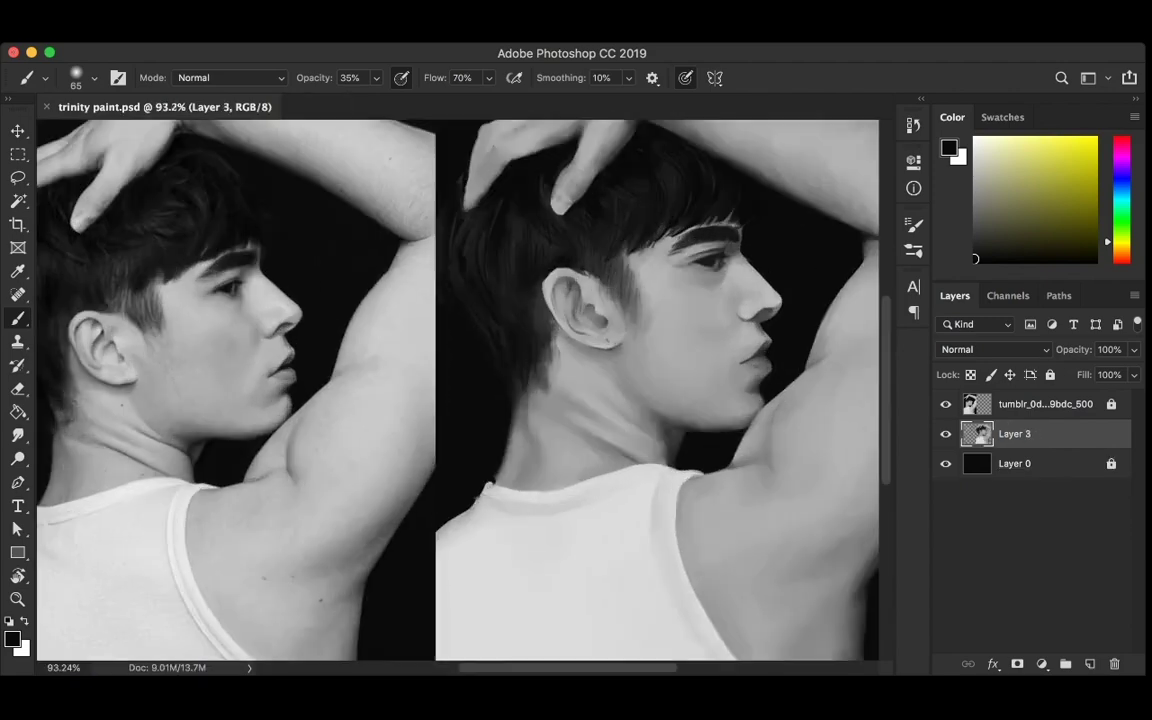
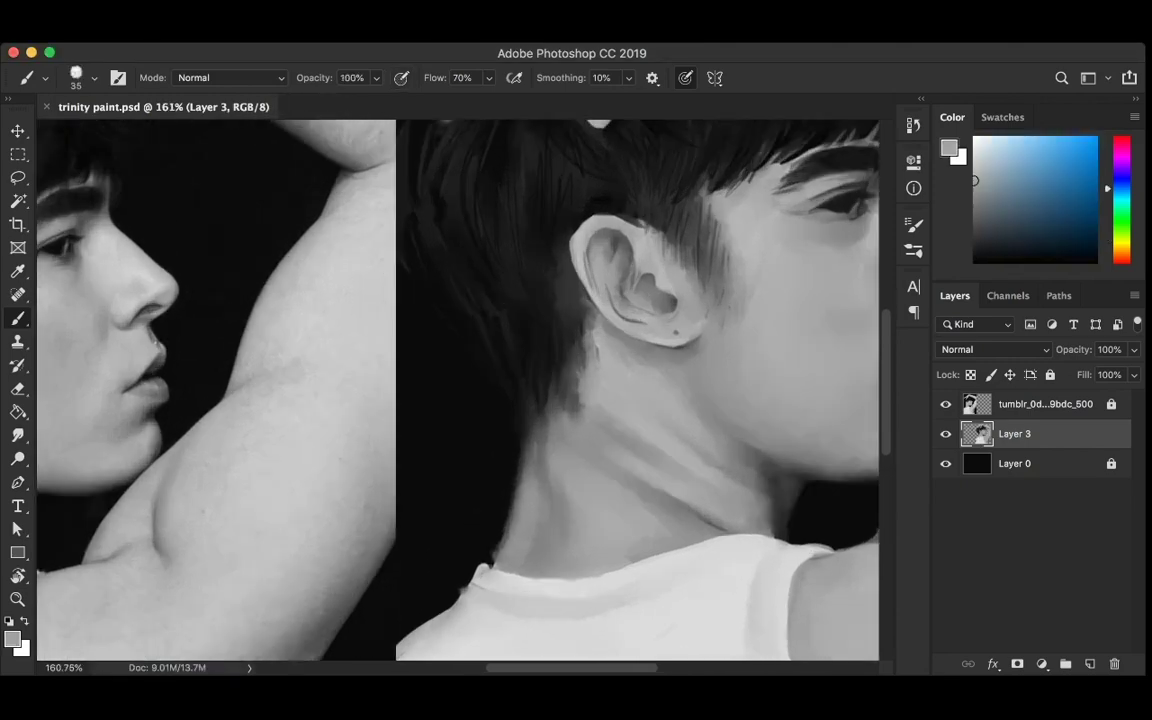
Enable airbrush buildup and switch to black paint with a smaller 12 px brush
left_click(401, 77)
key("d")
key("bracketleft")
key("bracketleft")
key("bracketleft")
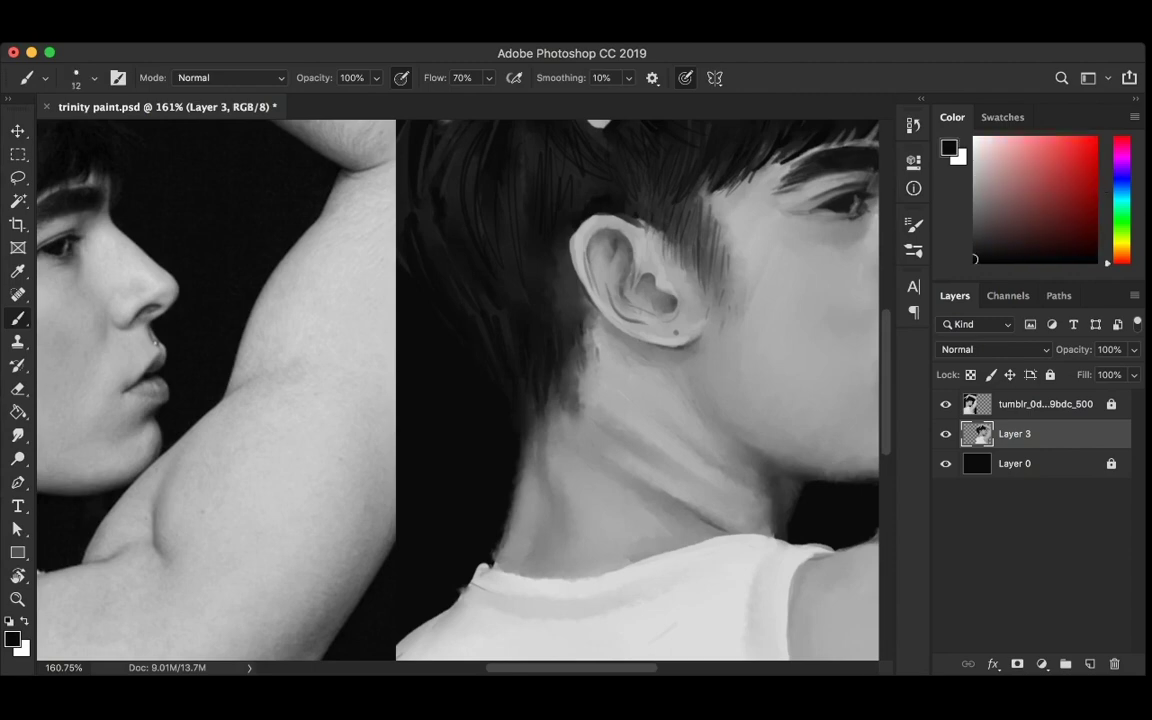
scroll(775, 207, "right", 3)
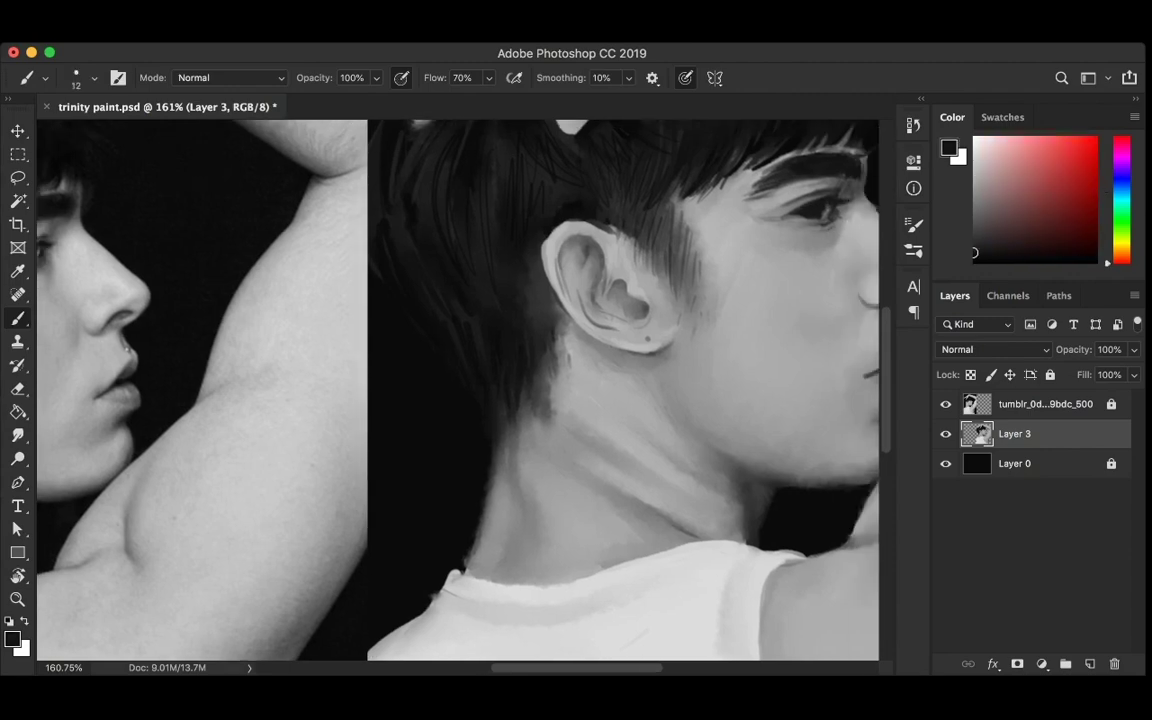
scroll(458, 390, "left", 2)
Sample mid-grey and black from the hair, stroke fine hair near the ear, and save
left_click(758, 178, "alt")
scroll(745, 175, "right", 3)
left_click(745, 172, "alt")
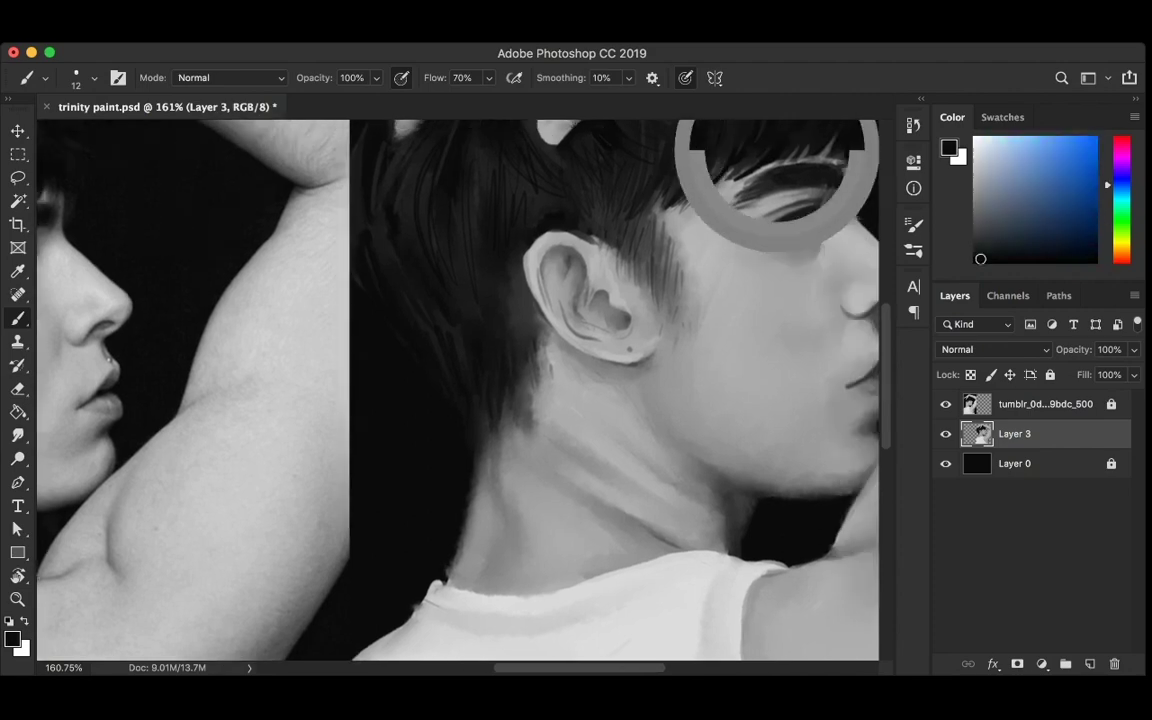
scroll(458, 390, "left", 5)
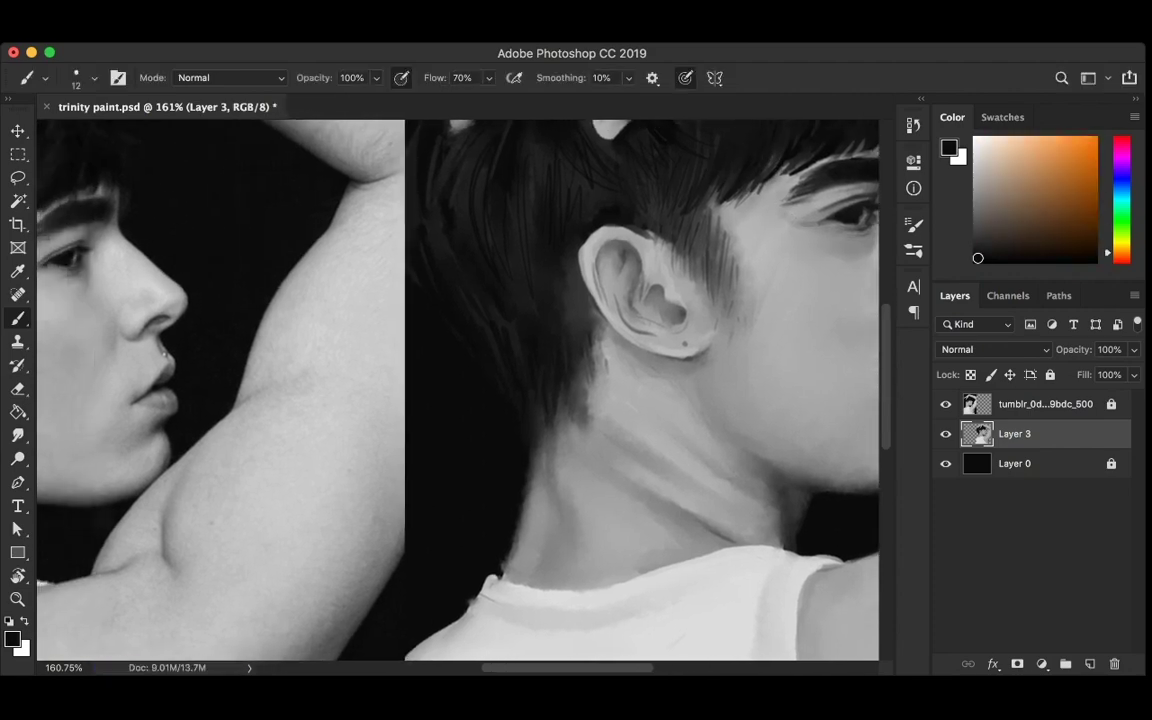
scroll(747, 199, "left", 2)
scroll(747, 199, "right", 1)
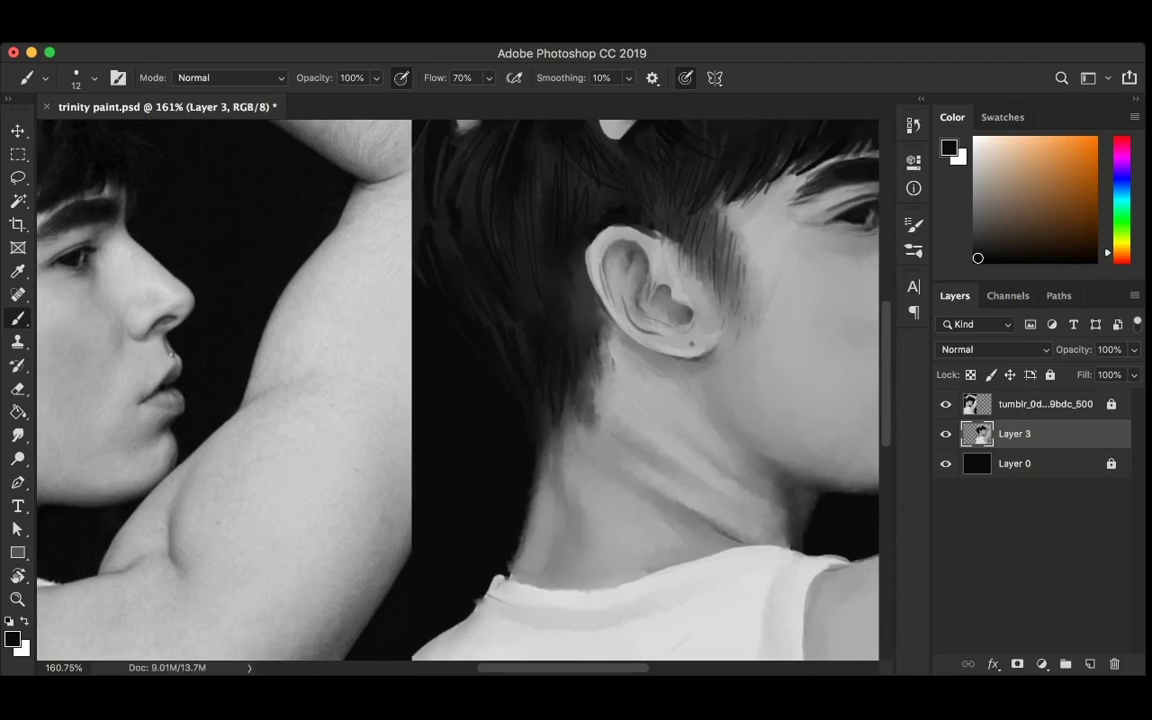
scroll(380, 390, "down", 5)
scroll(612, 300, "up", 1)
scroll(612, 300, "up", 5)
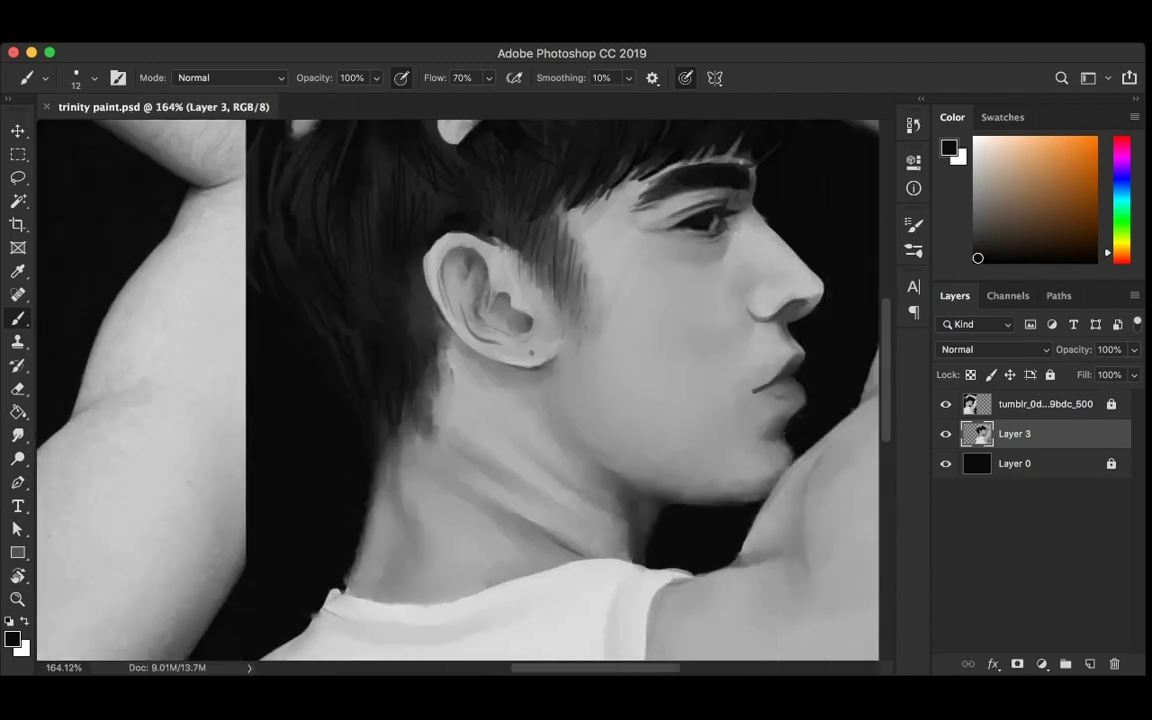
key("ctrl+s")
Enlarge the brush to 28, paint the reference's light-grey skin tone, and smudge it smooth
scroll(645, 330, "down", 4)
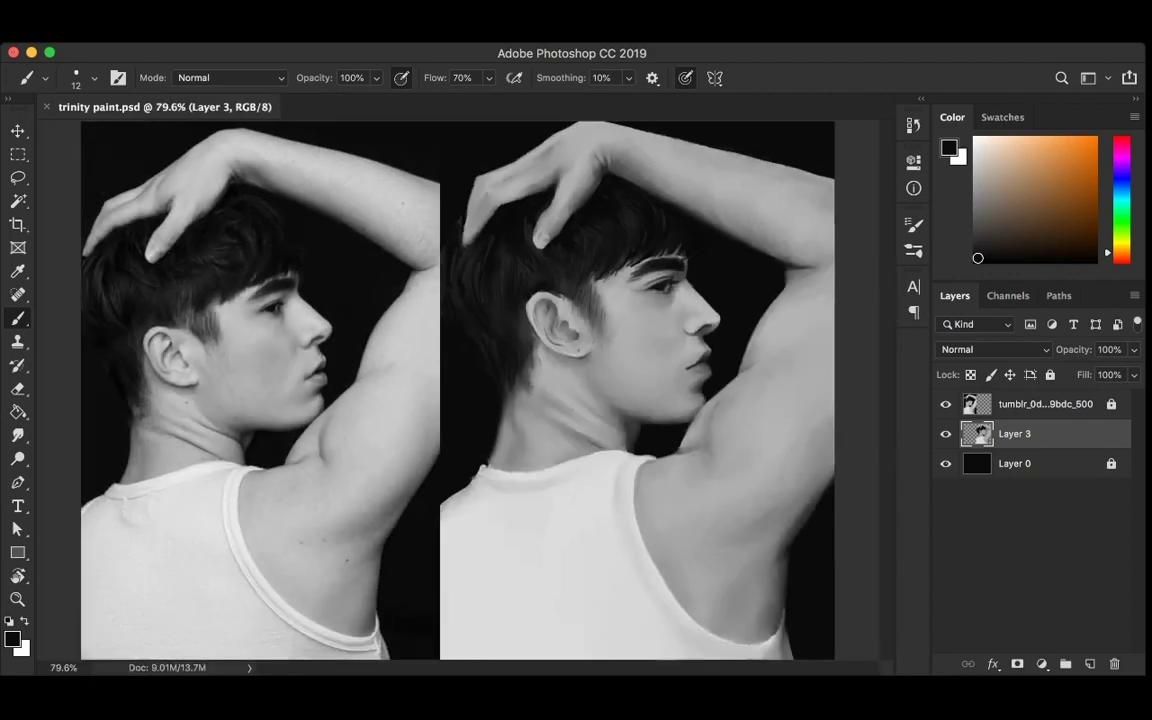
scroll(645, 330, "up", 1)
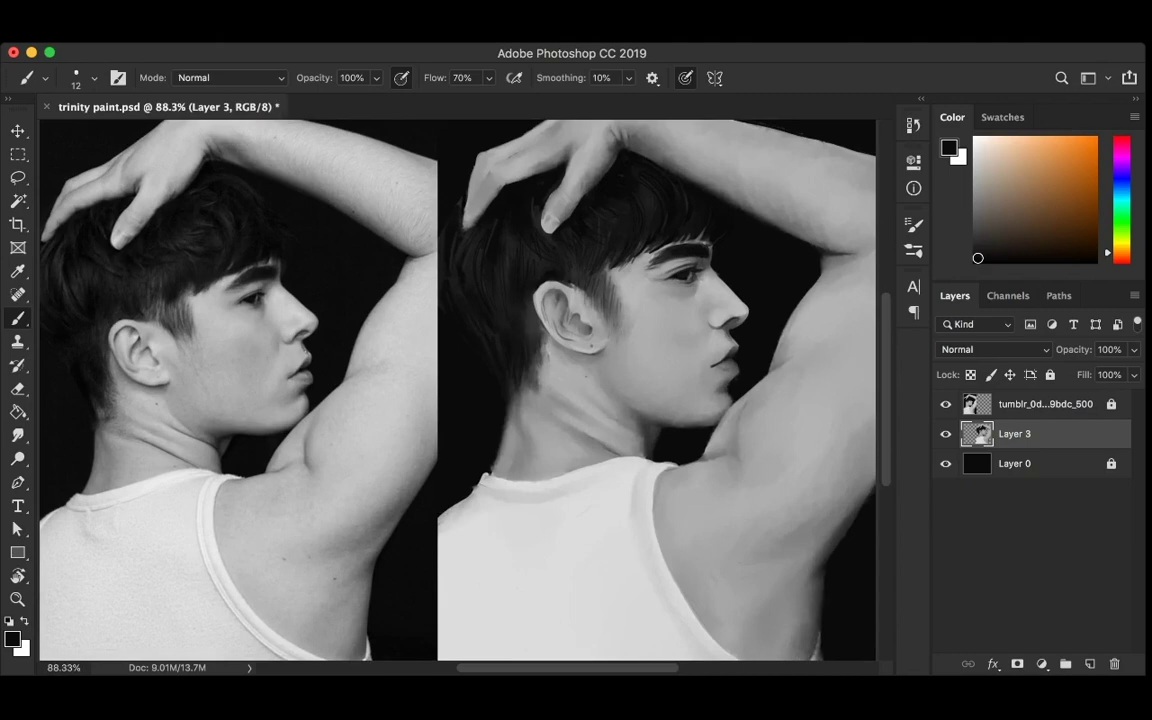
key("bracketright")
key("bracketright")
key("r")
key("ctrl+s")
key("b")
left_click(129, 347, "alt")
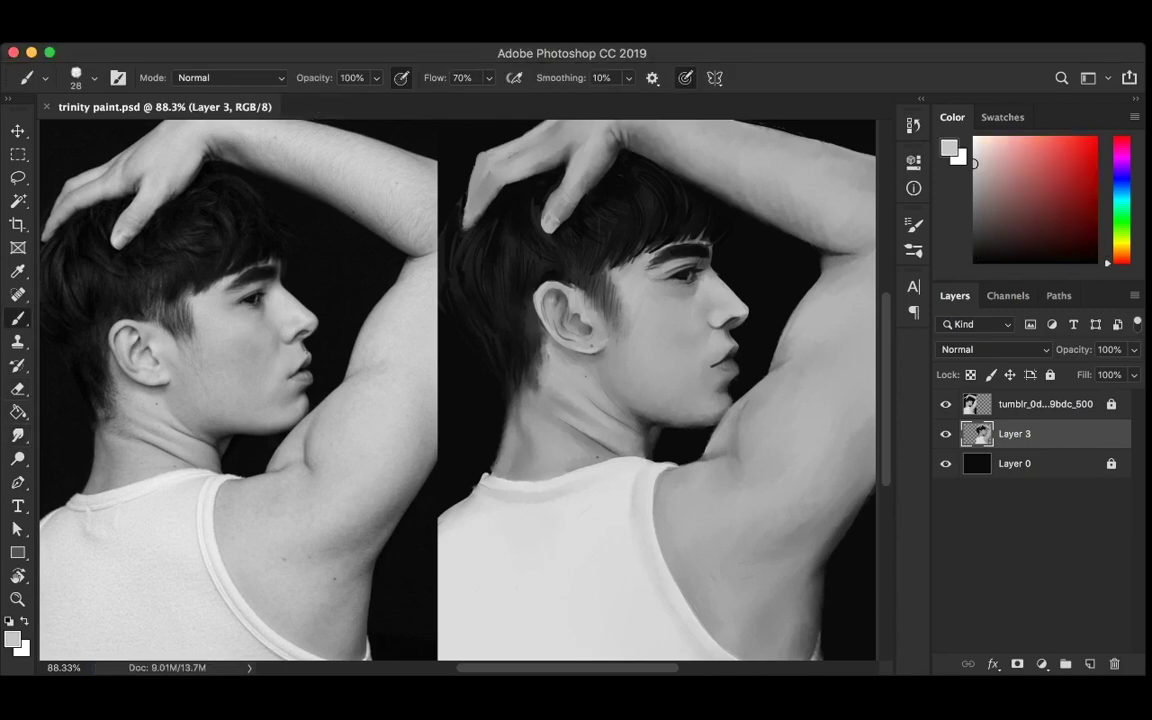
left_click_drag(495, 268, 546, 314)
key("r")
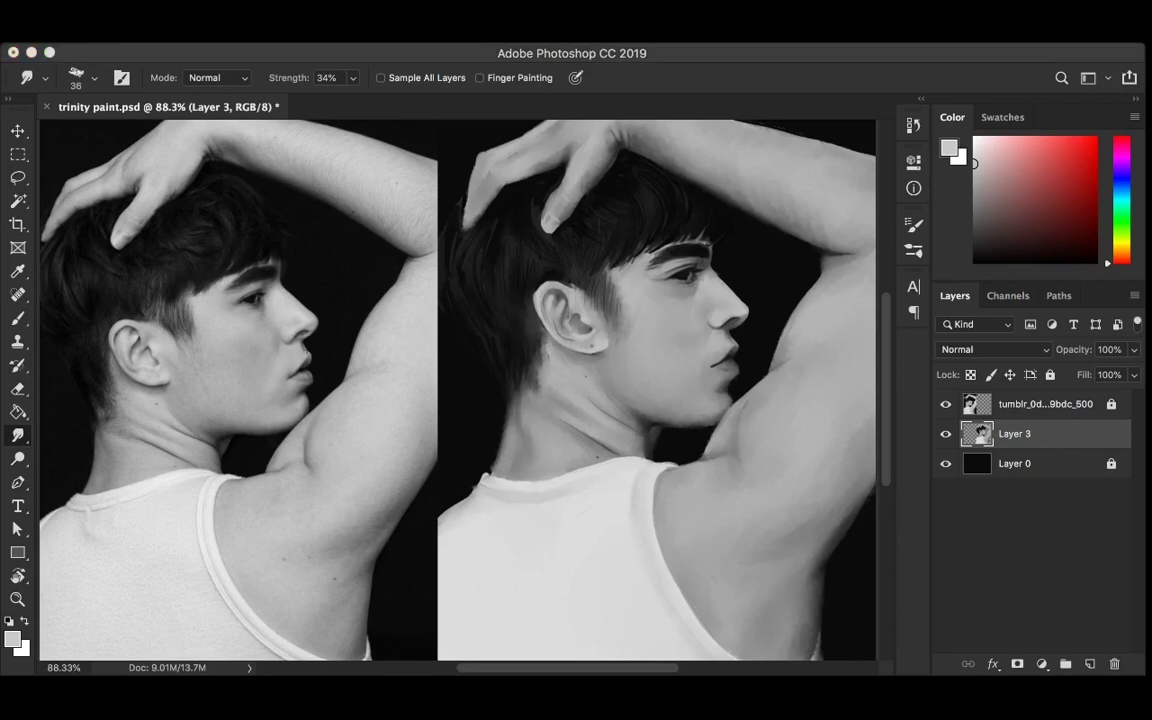
Save, smudge the paint near the ear, then pick lighter and darker greys for the hand
key("super+s")
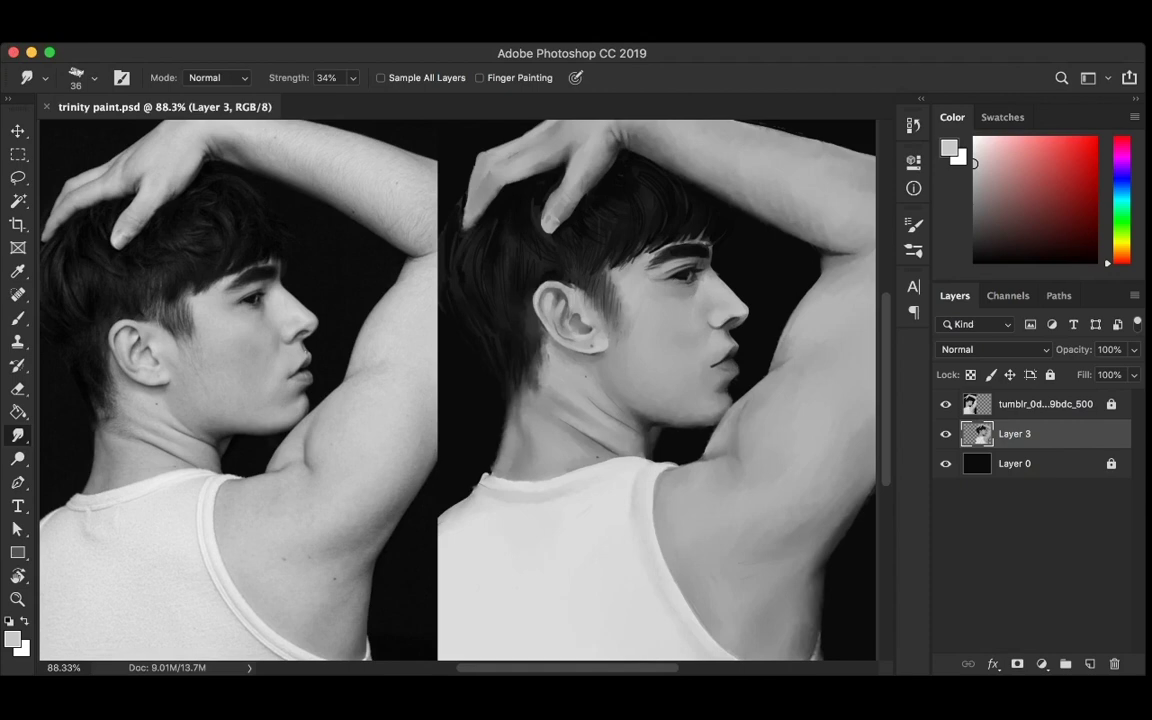
left_click_drag(542, 315, 537, 316)
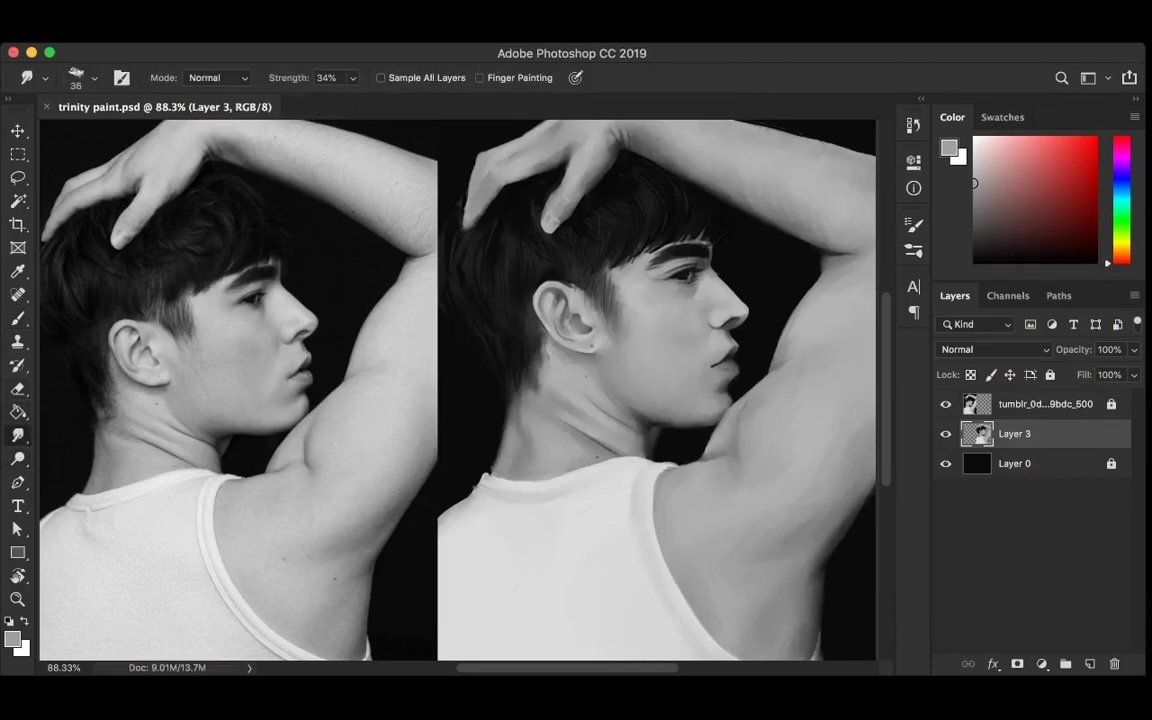
key("b")
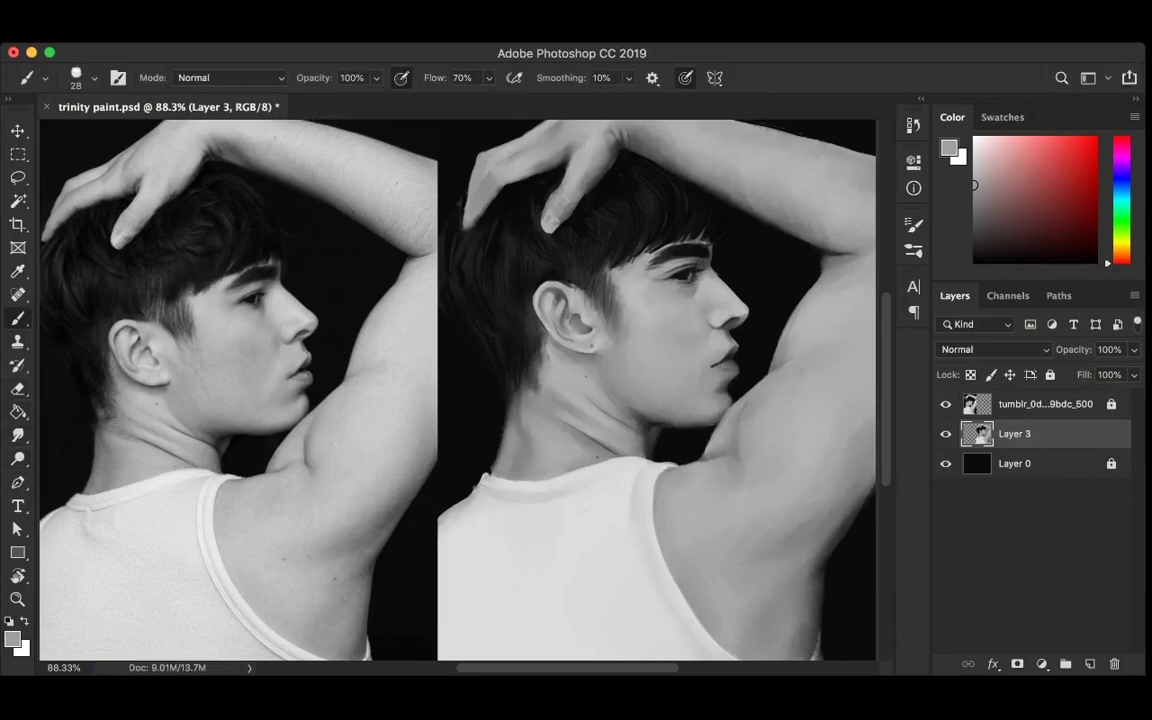
left_click(853, 133, "alt")
key("r")
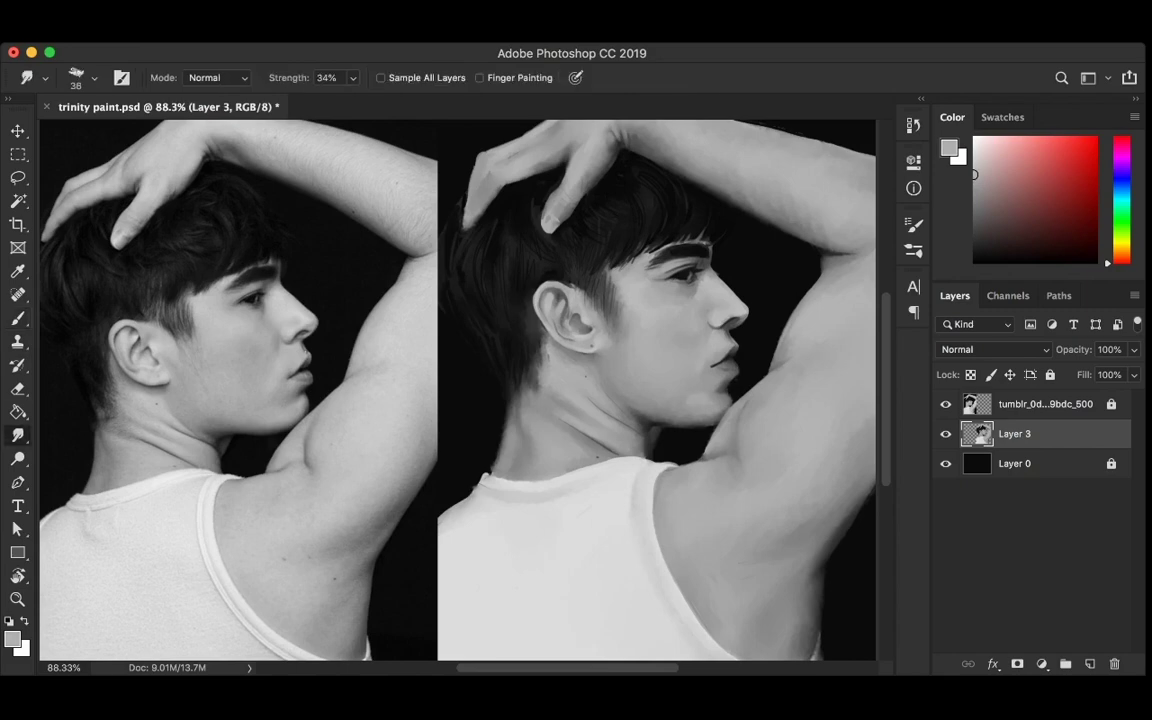
scroll(460, 390, "up", 3)
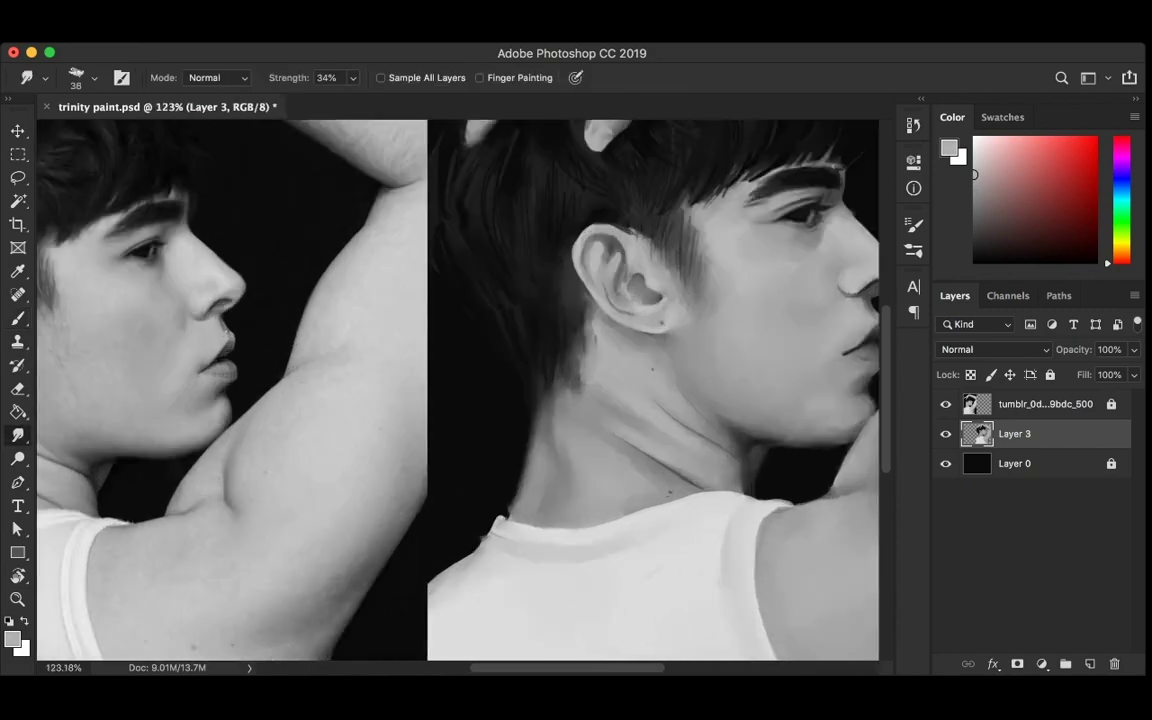
scroll(460, 390, "up", 3)
key("b")
left_click(855, 133, "alt")
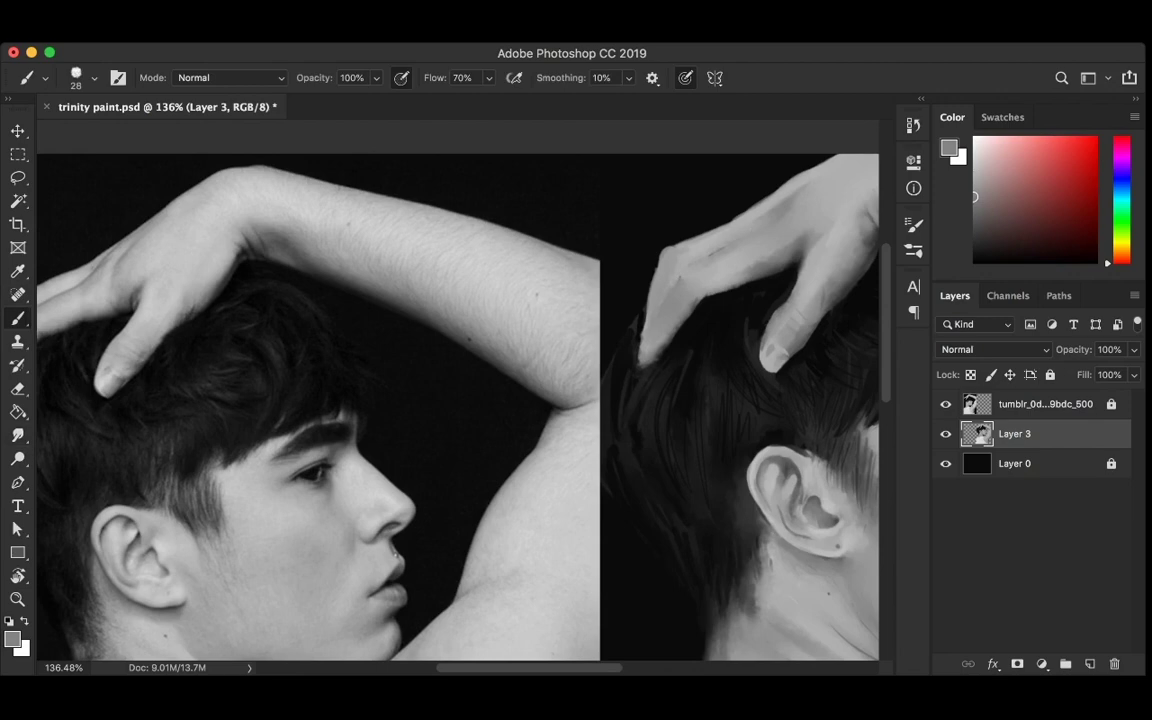
Sample light grey from the reference hand and square off the painted hand's top edge
left_click(103, 250, "alt")
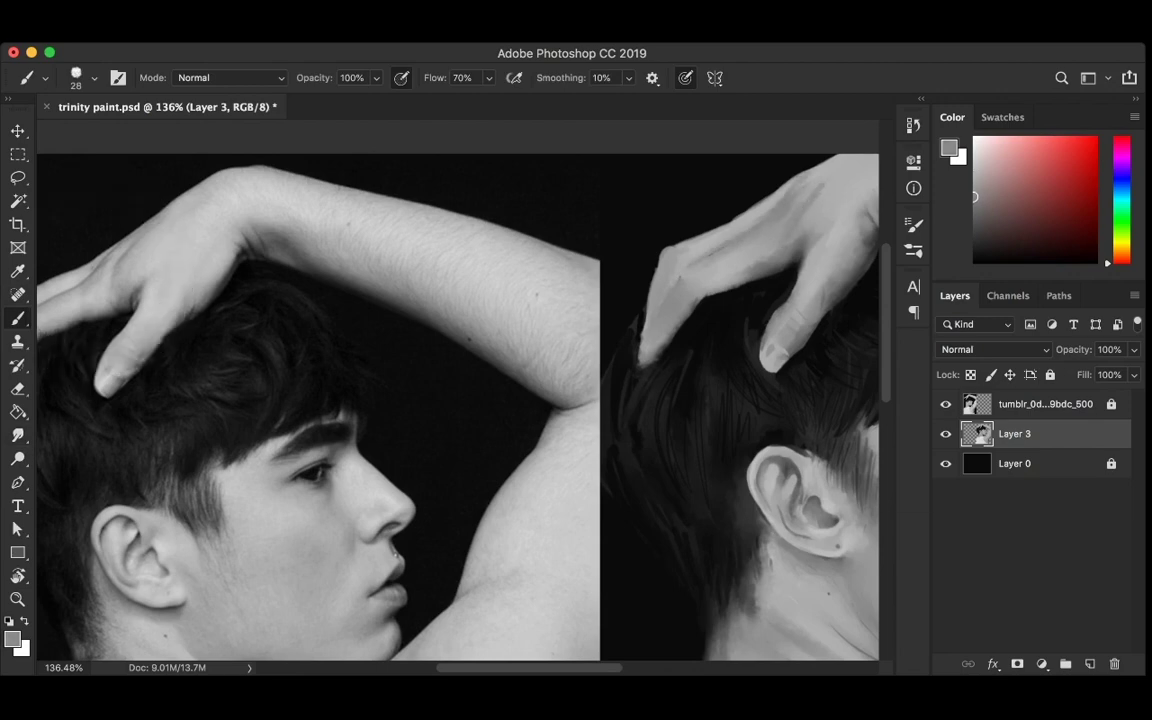
left_click(90, 282, "alt")
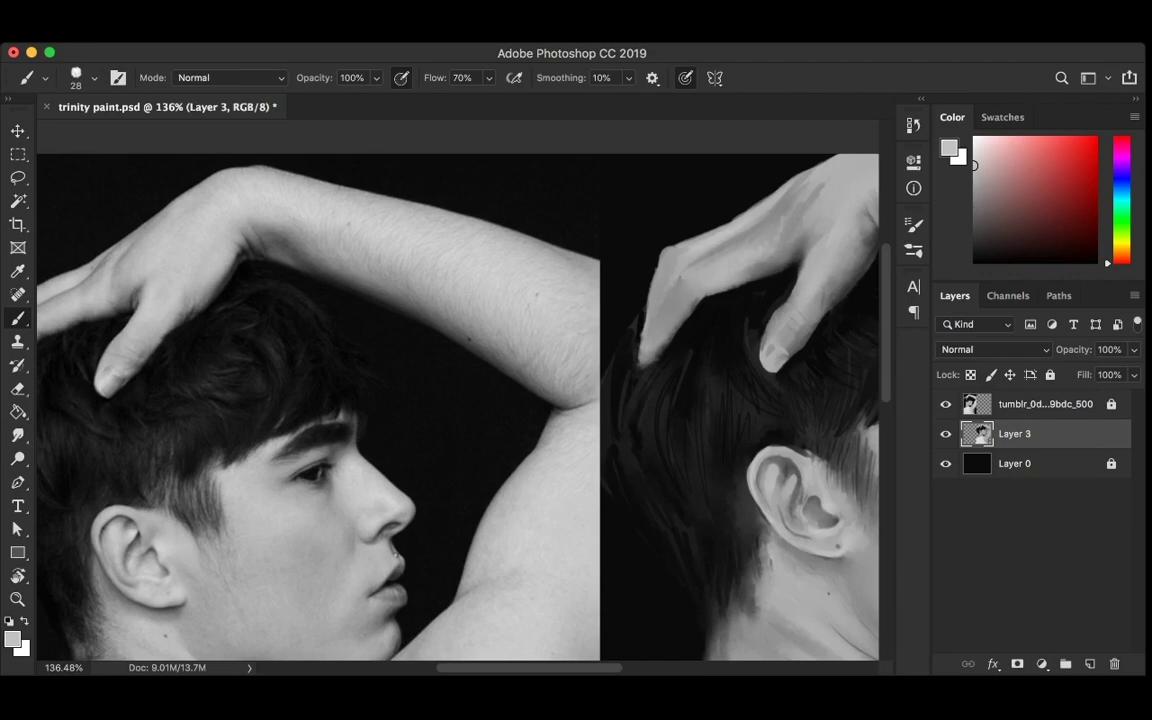
scroll(752, 172, "left", 3)
mouse_move(766, 221)
left_mouse_down()
mouse_move(712, 244)
mouse_move(698, 296)
left_mouse_up()
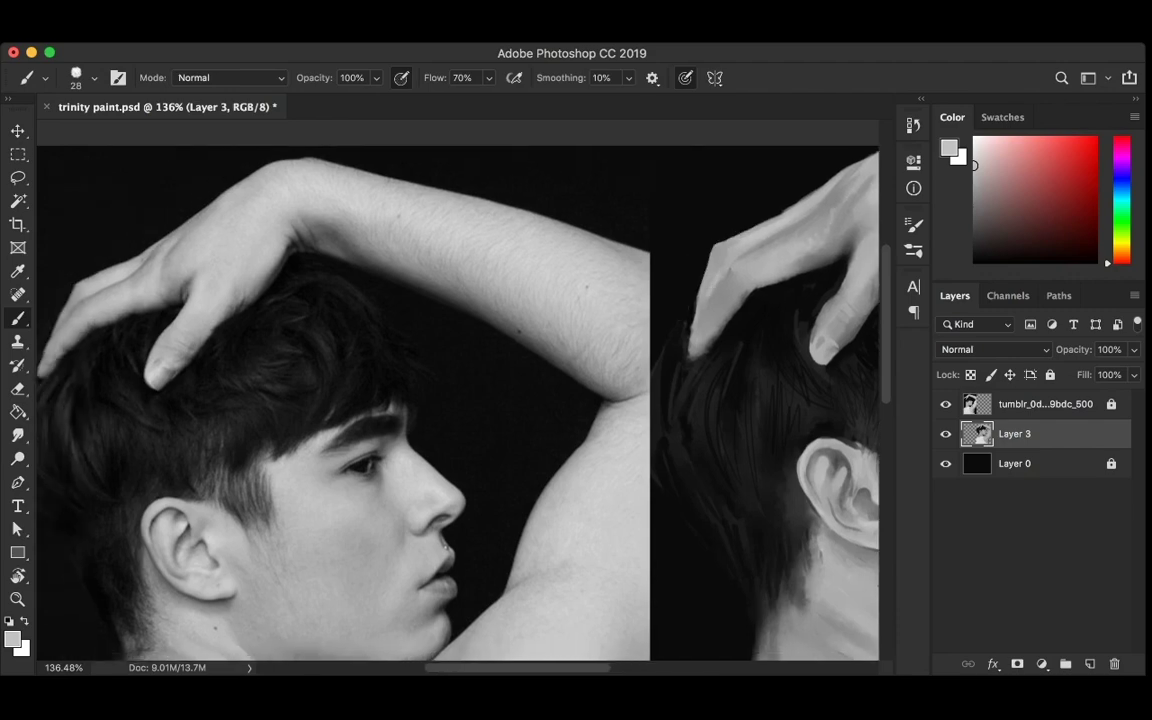
Paint a near-black strand into the hair below the hand, then sample and darken the grey
left_click(645, 240, "alt")
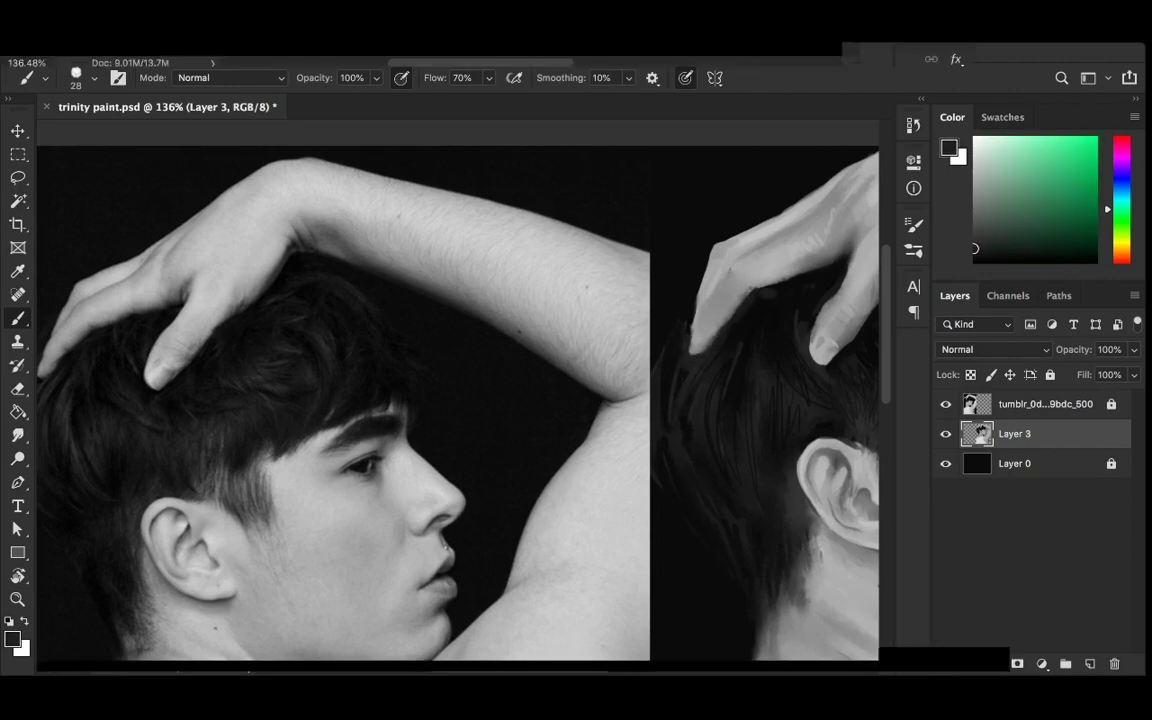
left_click_drag(775, 286, 792, 274)
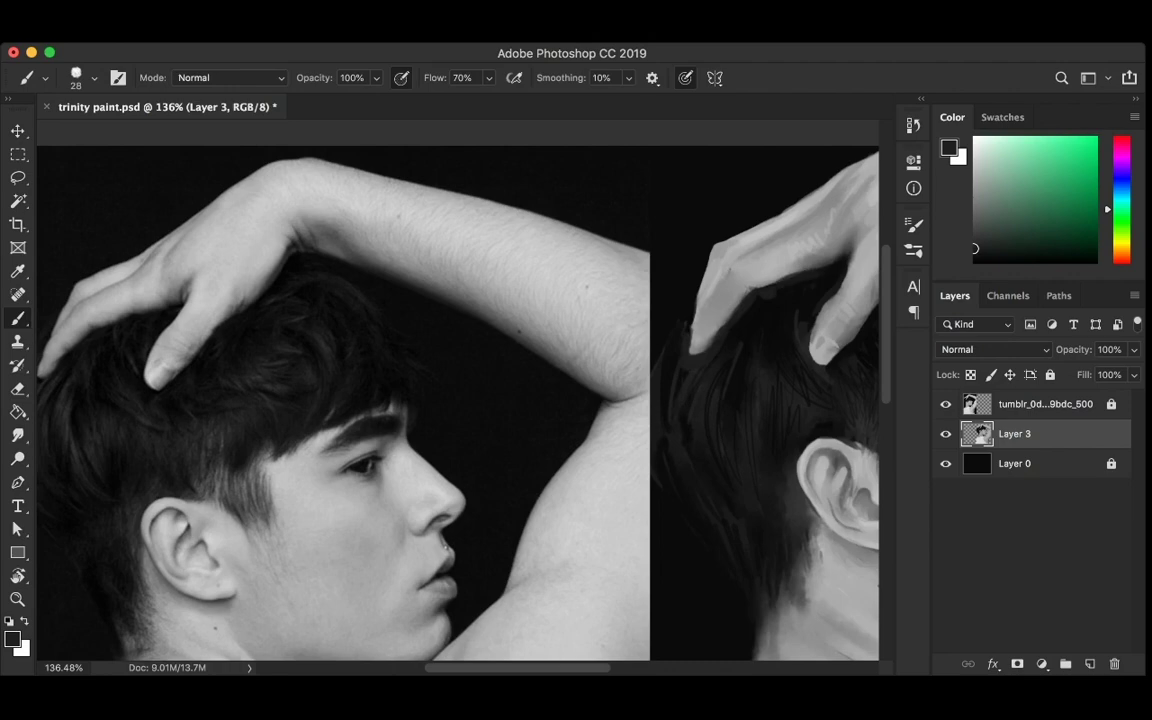
left_click(690, 330, "alt")
left_click(689, 335, "alt")
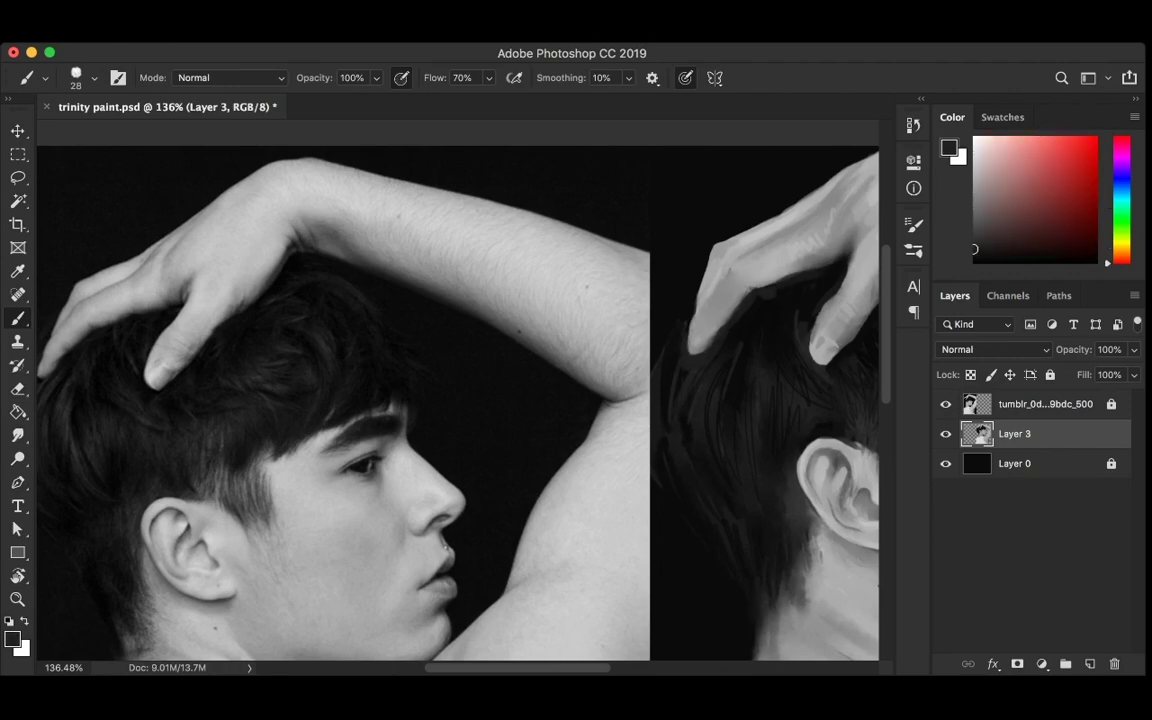
left_click(692, 338, "alt")
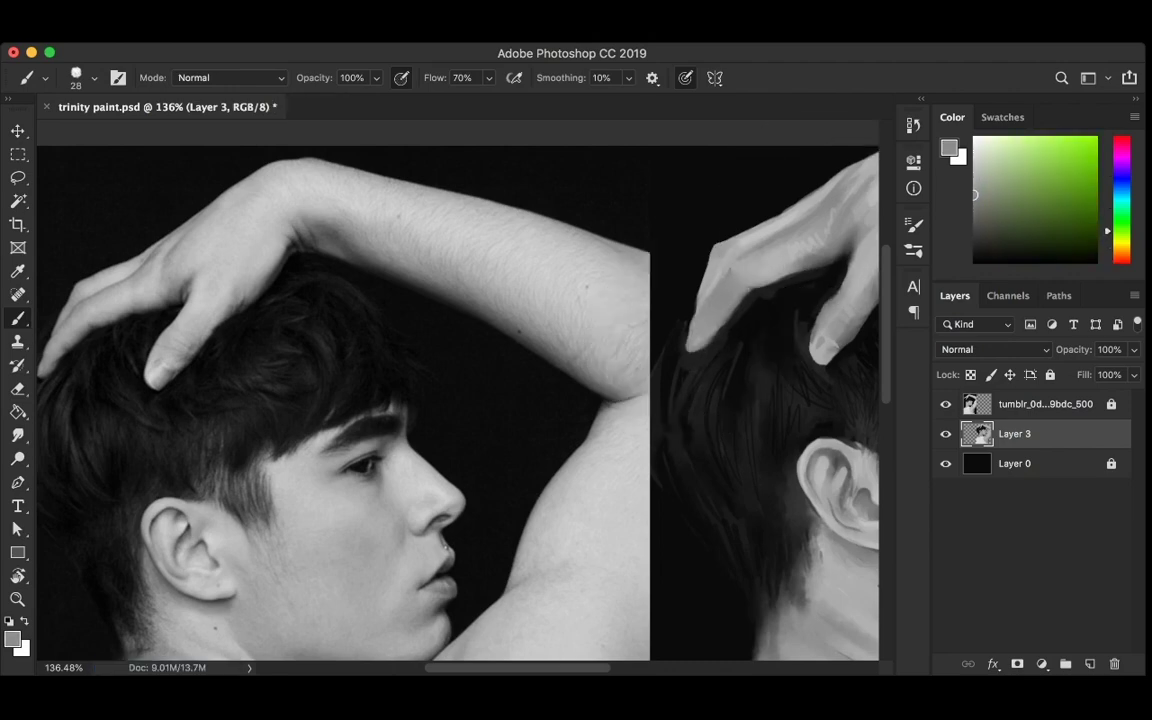
left_click(878, 174, "alt")
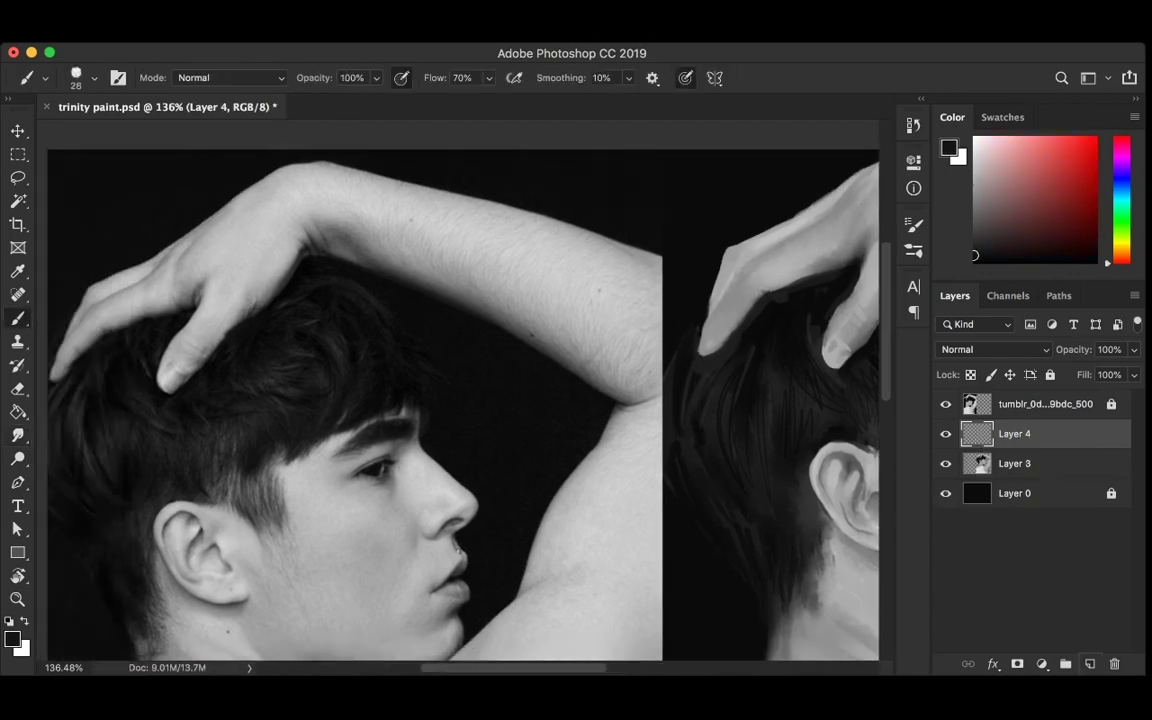
Add a layer clipped to Layer 3 and paint a faint 21% shadow along the hand
key("ctrl+alt+g")
key("2")
key("1")
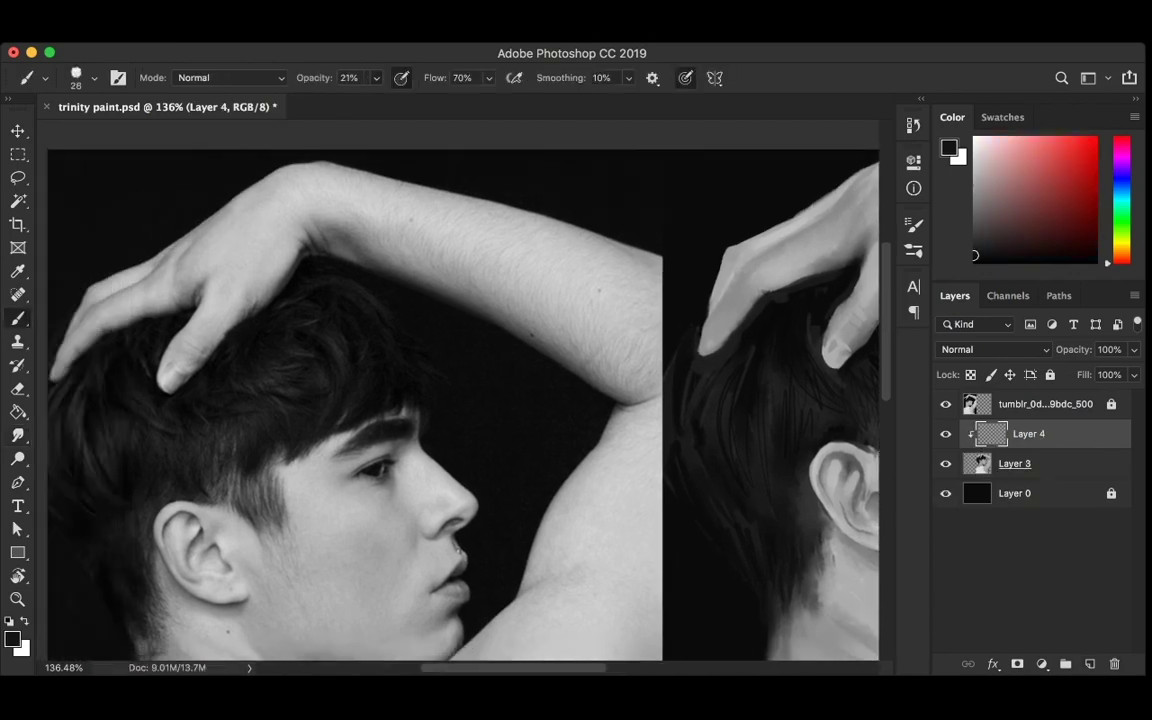
left_click_drag(712, 311, 741, 268)
key("alt+bracketleft")
key("alt+bracketright")
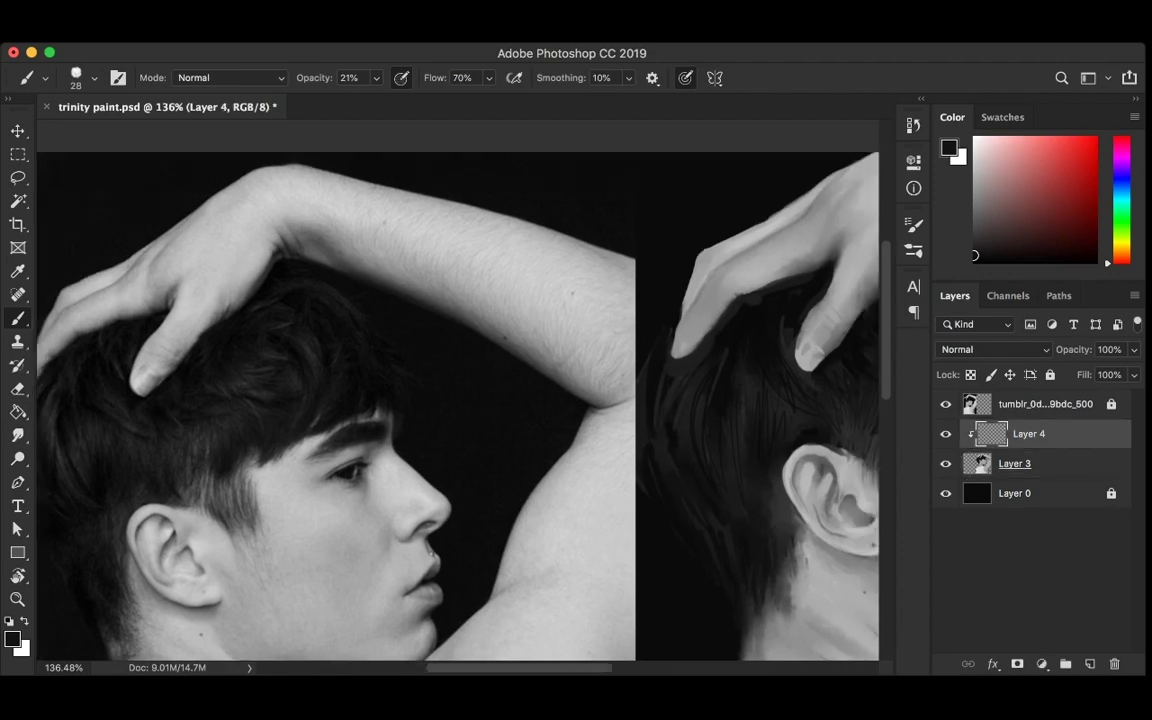
Shrink the brush to 17 px and refine the dark hair strands behind the ear
scroll(412, 369, "left", 1)
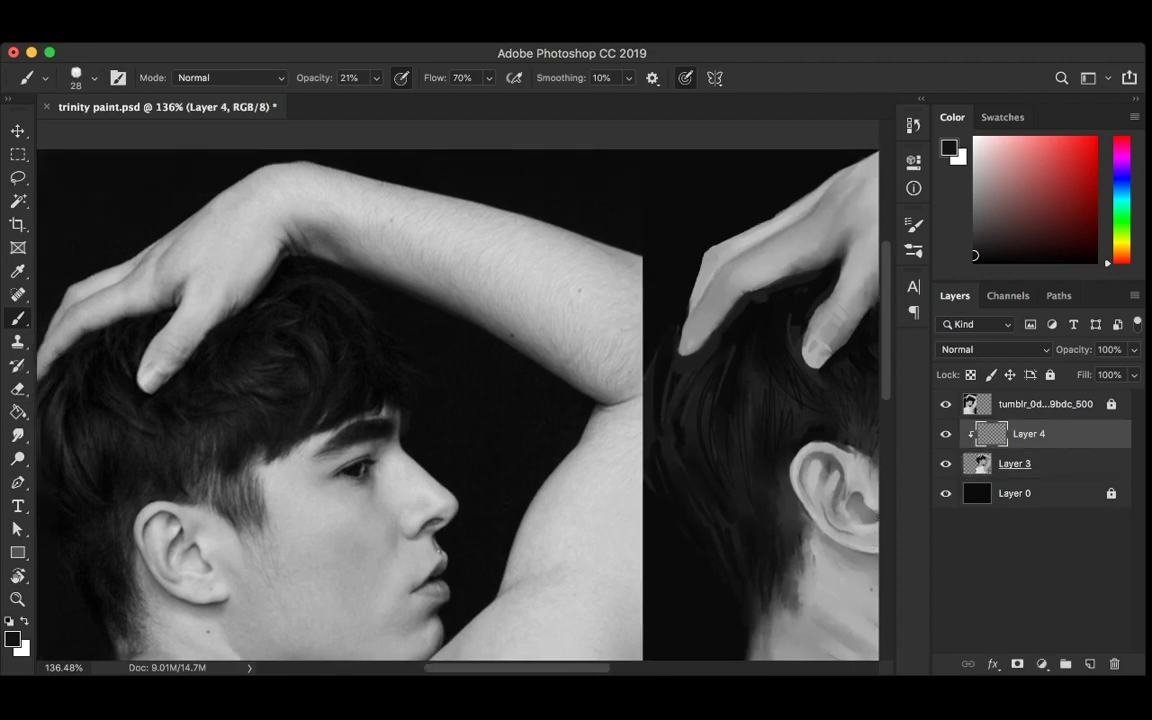
scroll(412, 369, "left", 2)
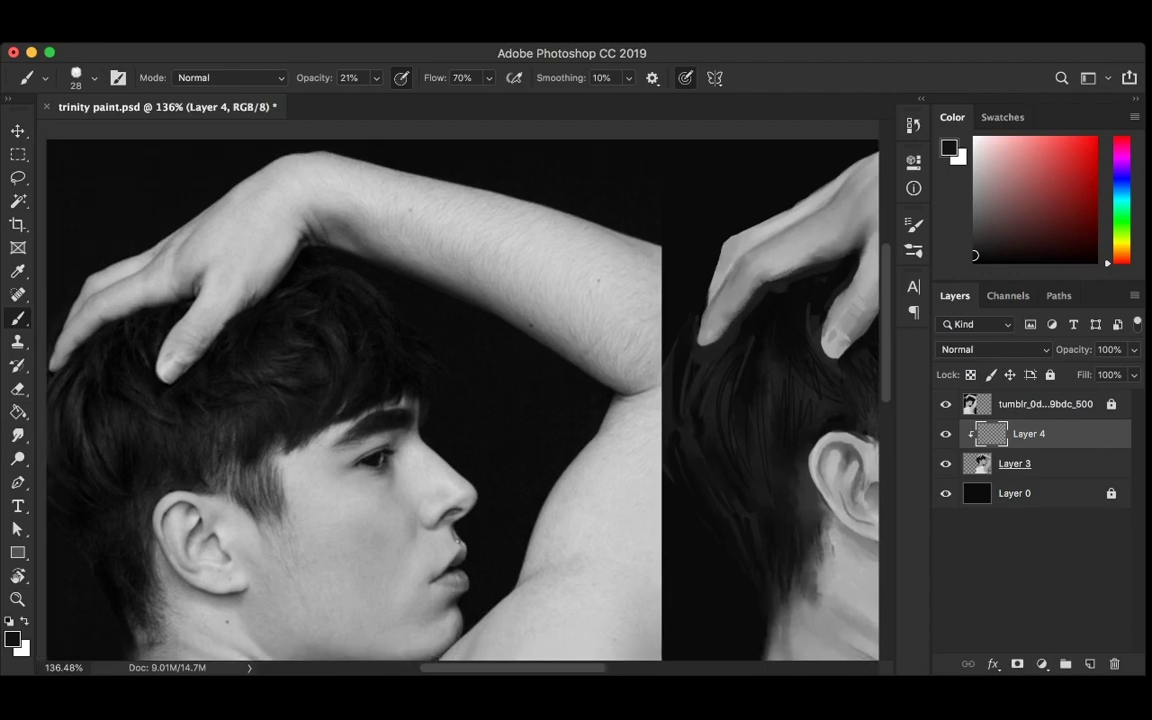
scroll(460, 400, "up", 2)
scroll(460, 400, "right", 2)
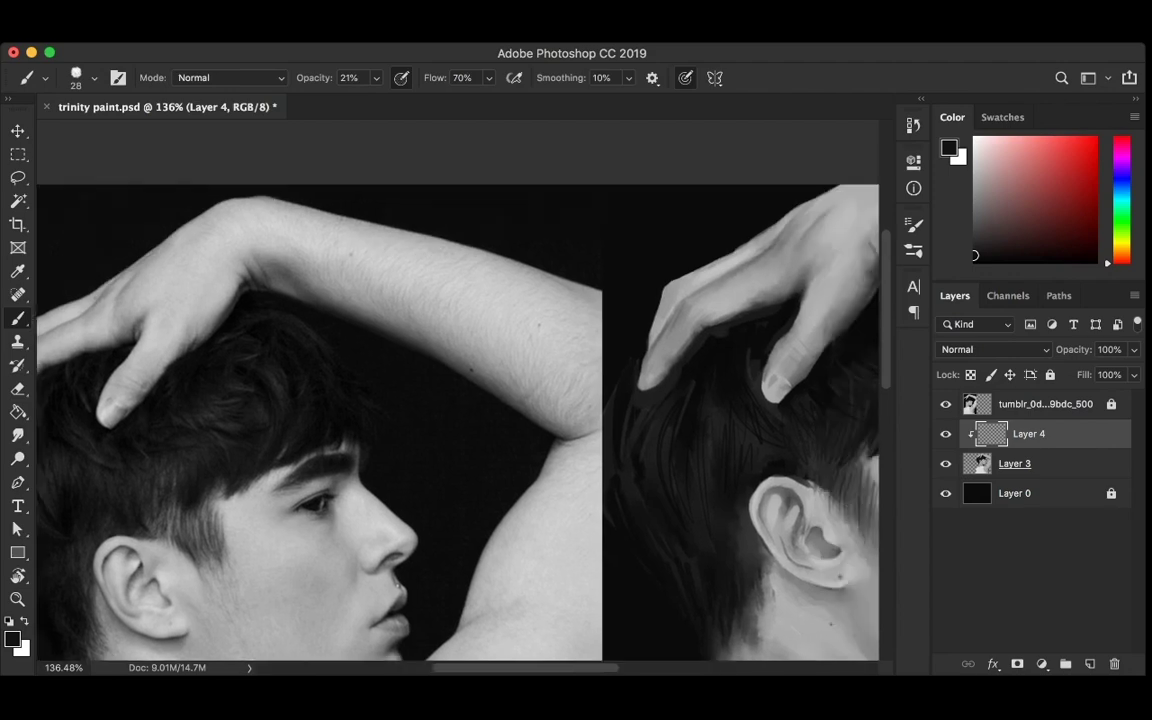
scroll(460, 400, "right", 1)
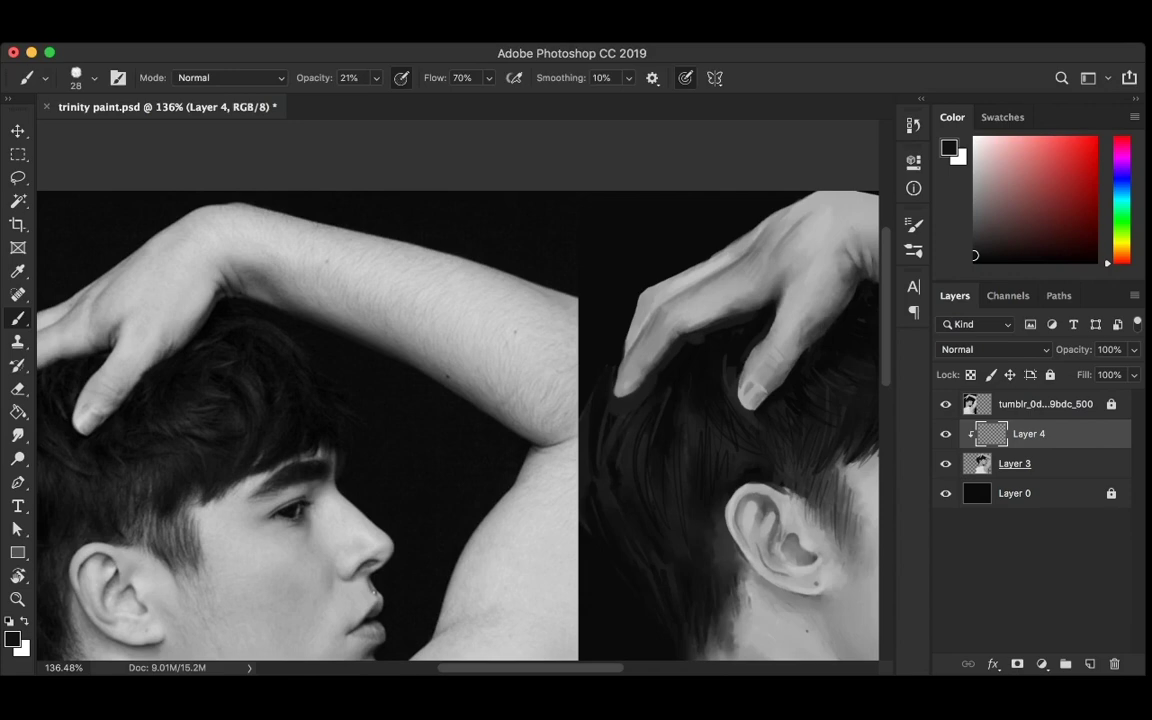
scroll(458, 425, "right", 1)
scroll(458, 425, "right", 4)
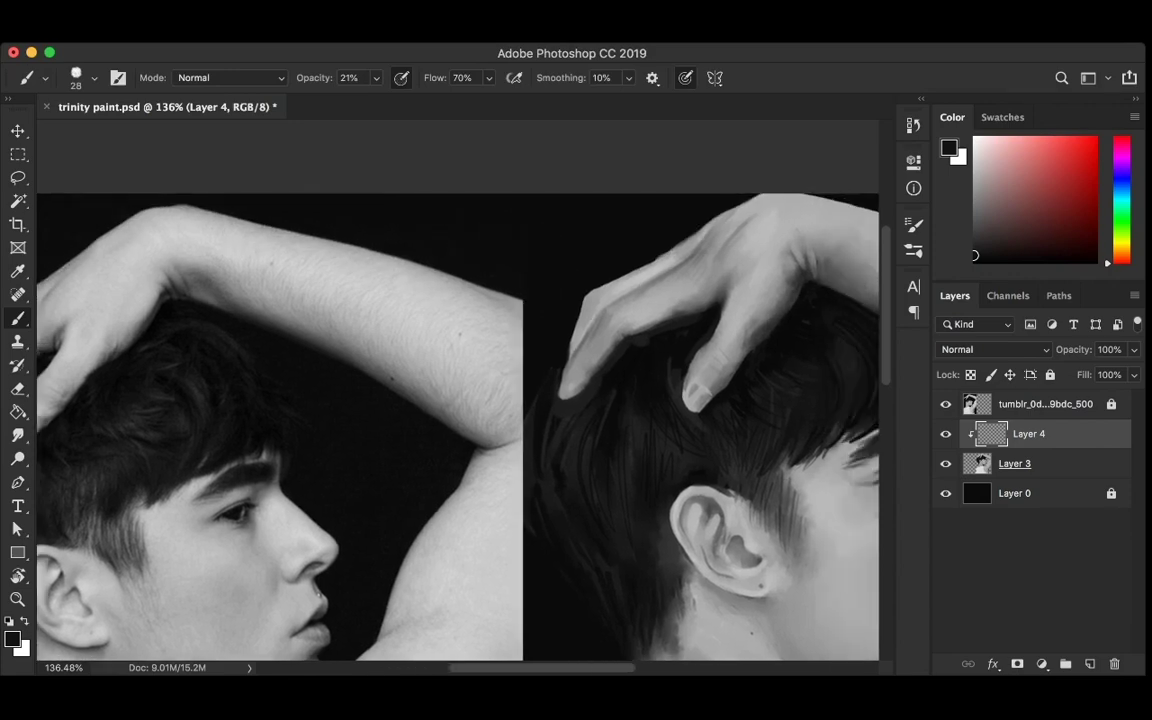
scroll(458, 425, "right", 10)
scroll(458, 425, "right", 2)
scroll(458, 425, "right", 1)
key("bracketleft")
key("bracketleft")
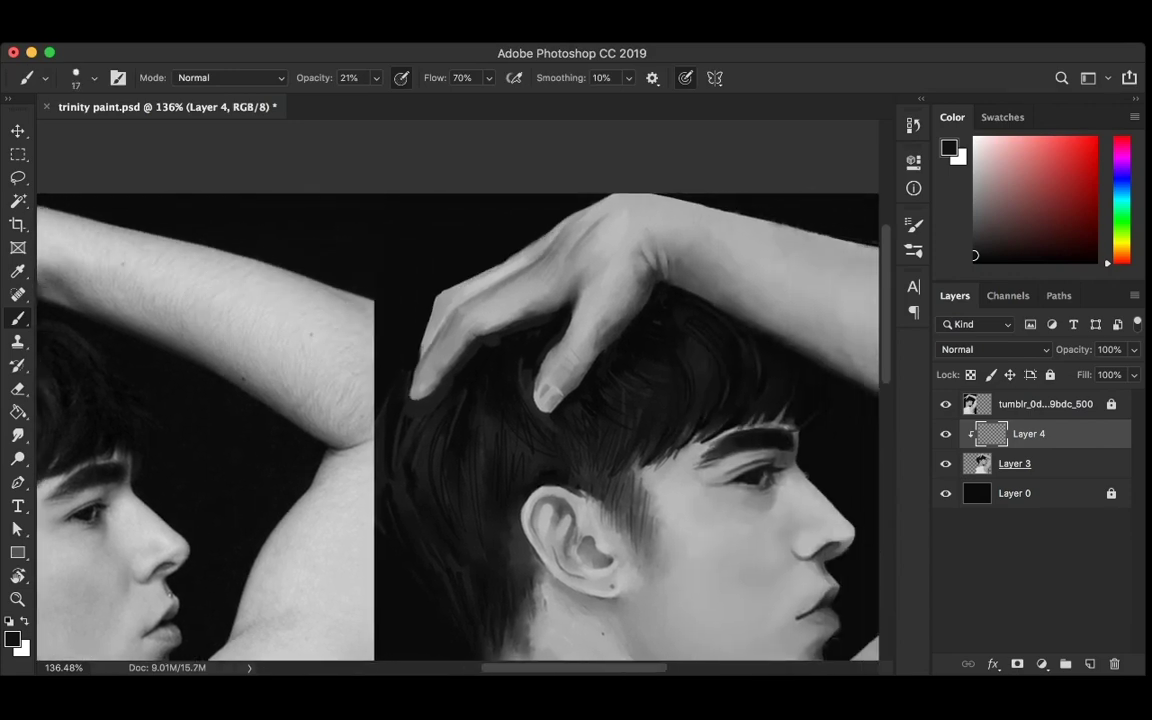
scroll(458, 425, "right", 5)
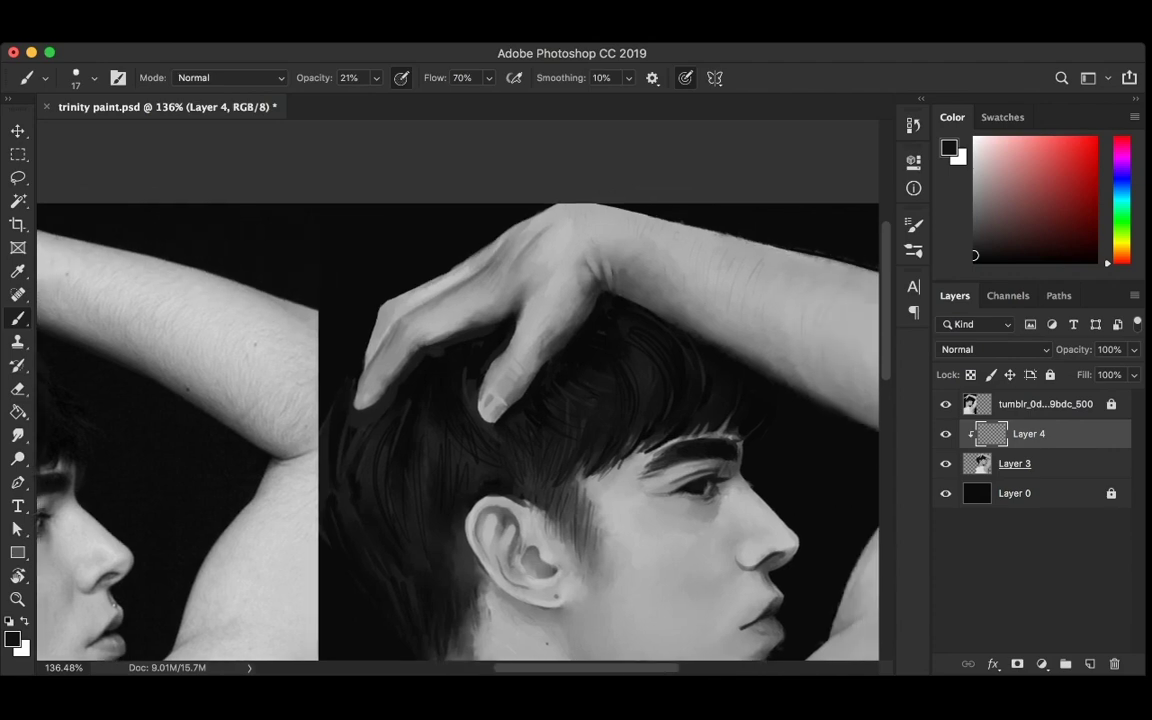
scroll(458, 425, "right", 4)
scroll(458, 425, "right", 4)
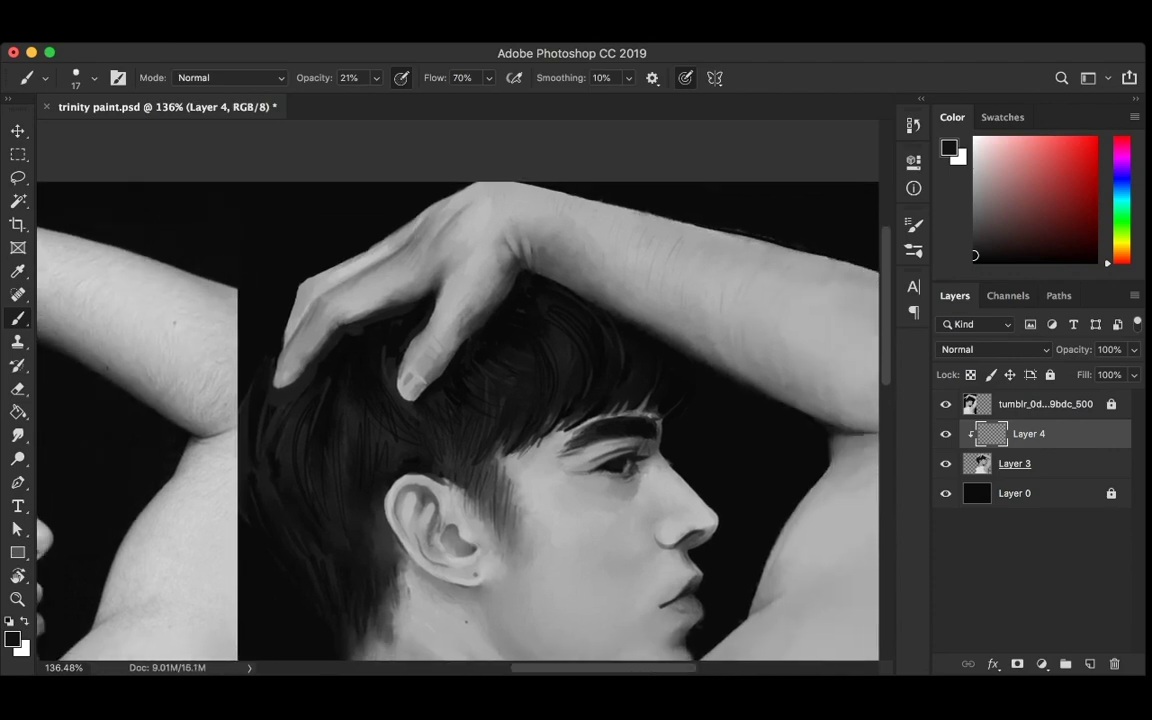
scroll(458, 425, "right", 6)
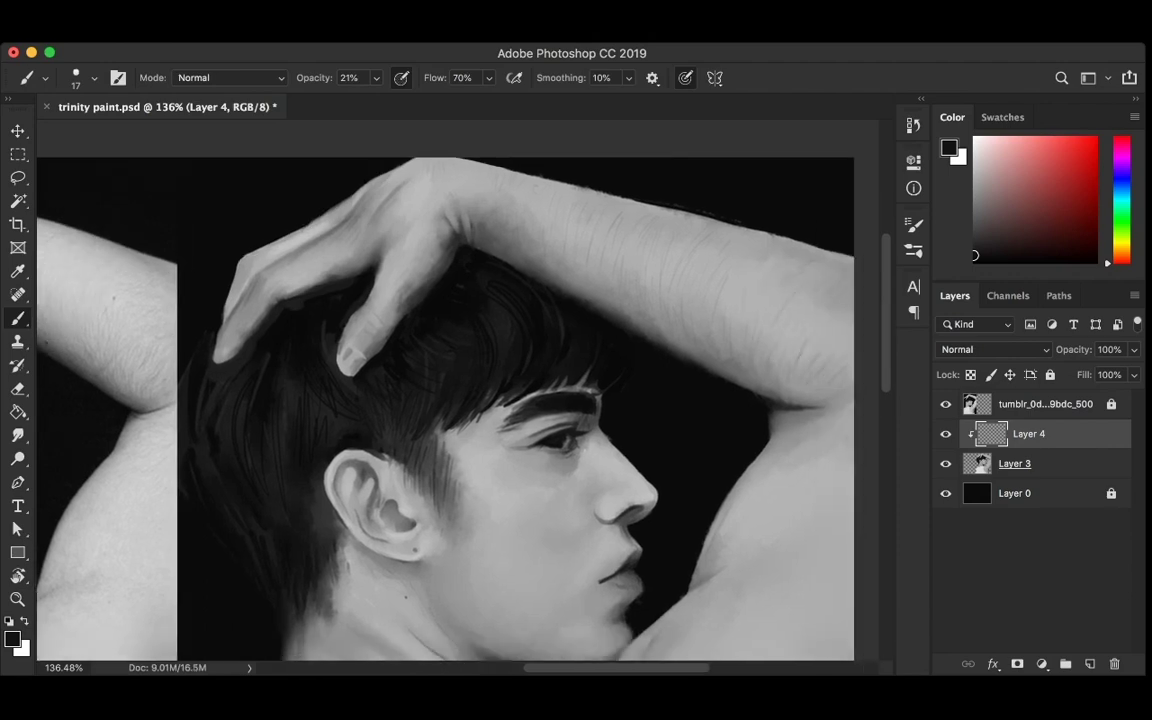
scroll(458, 390, "down", 4)
scroll(458, 390, "left", 1)
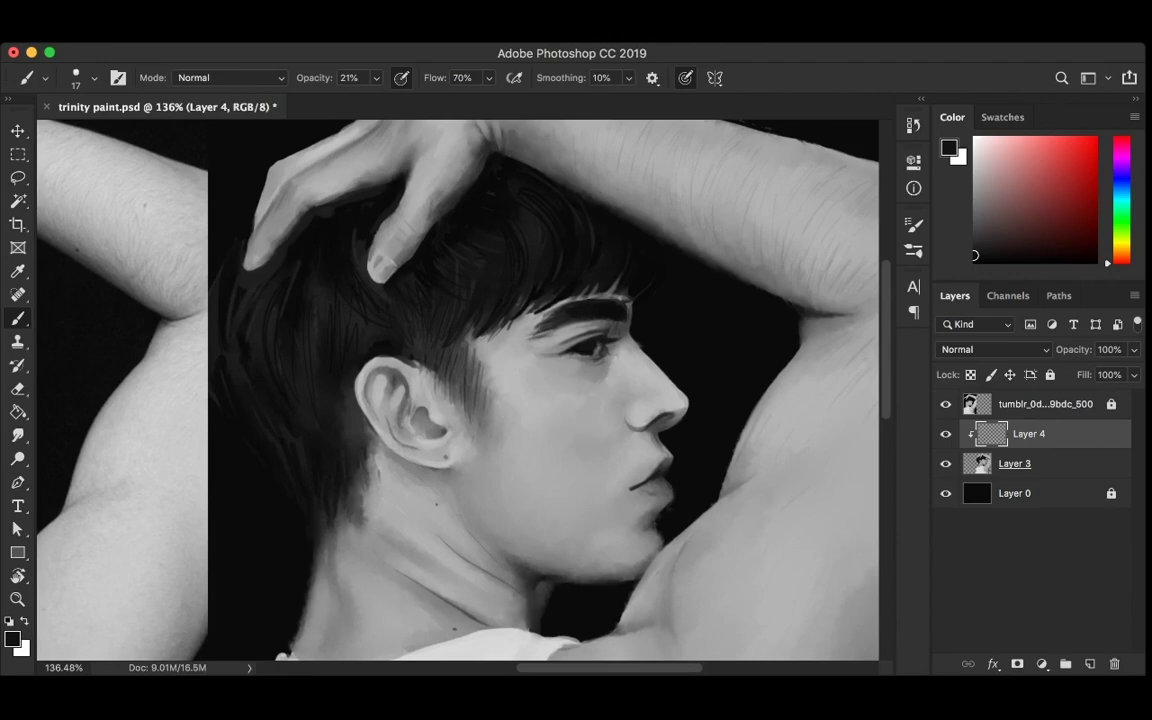
scroll(458, 390, "up", 1)
scroll(458, 390, "left", 1)
Merge the hair layer into Layer 3, restore full opacity, pick light grey, and save
key("Delete")
key("0")
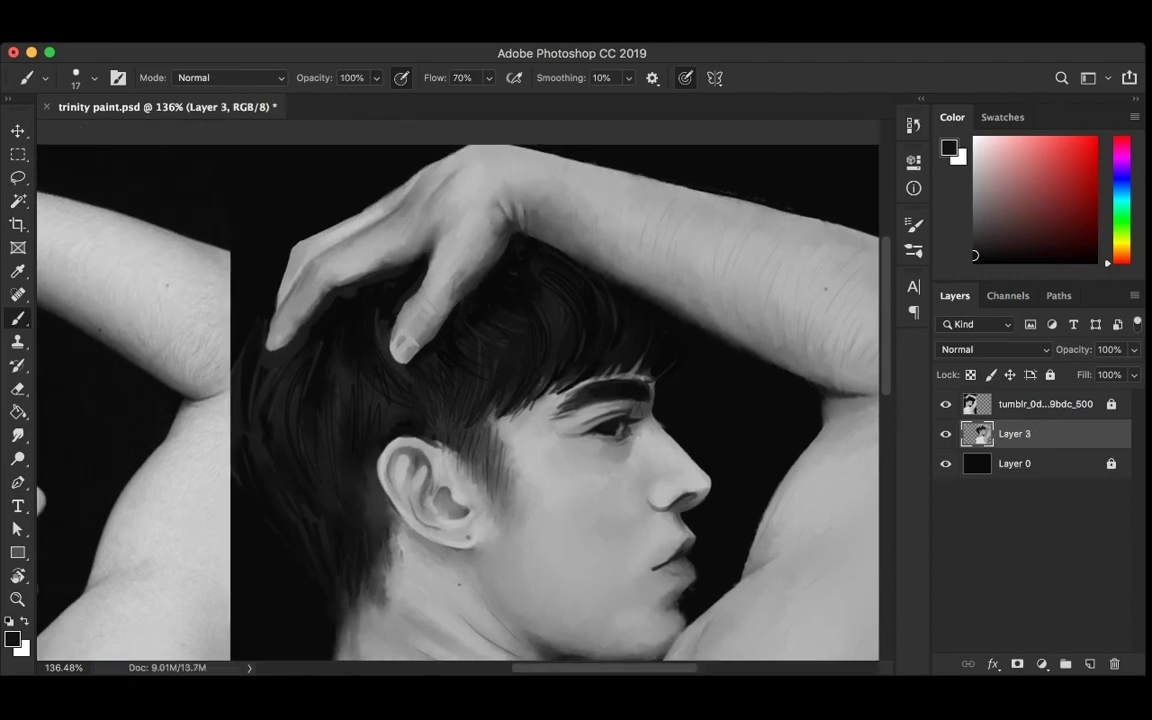
scroll(413, 192, "down", 3)
scroll(413, 192, "down", 3)
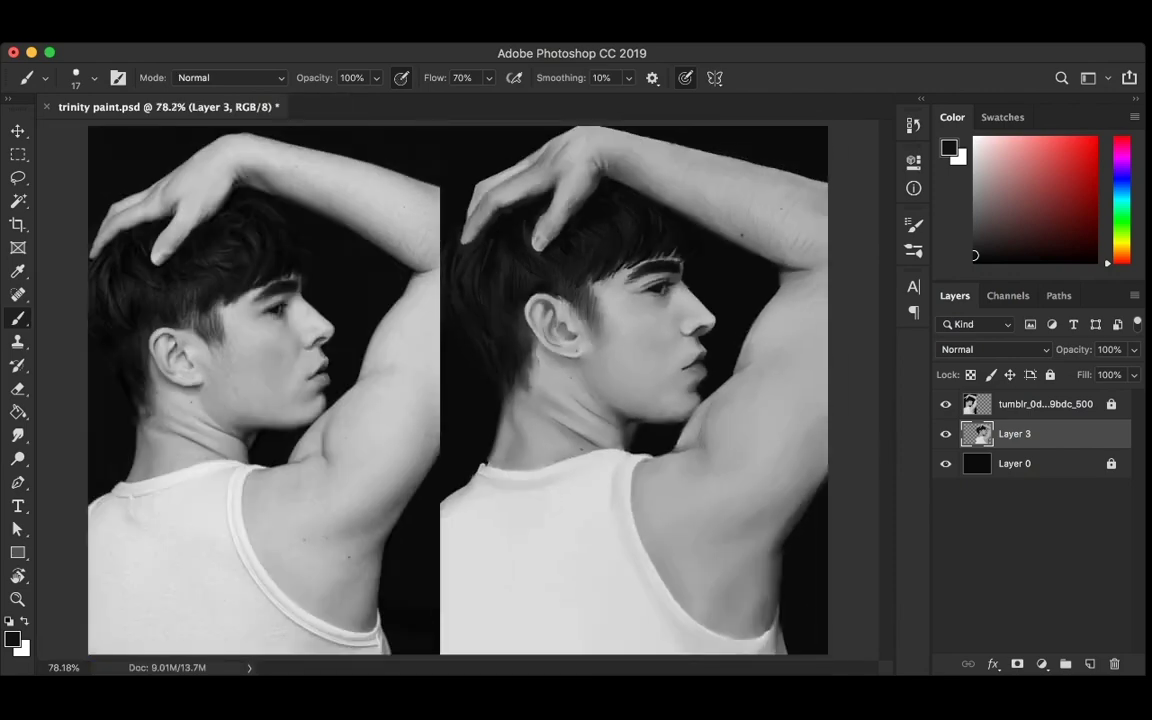
left_click(975, 181)
key("ctrl+s")
Reset to black, then sample greys from the reference photo and painted arm, saving
key("d")
scroll(458, 390, "up", 2)
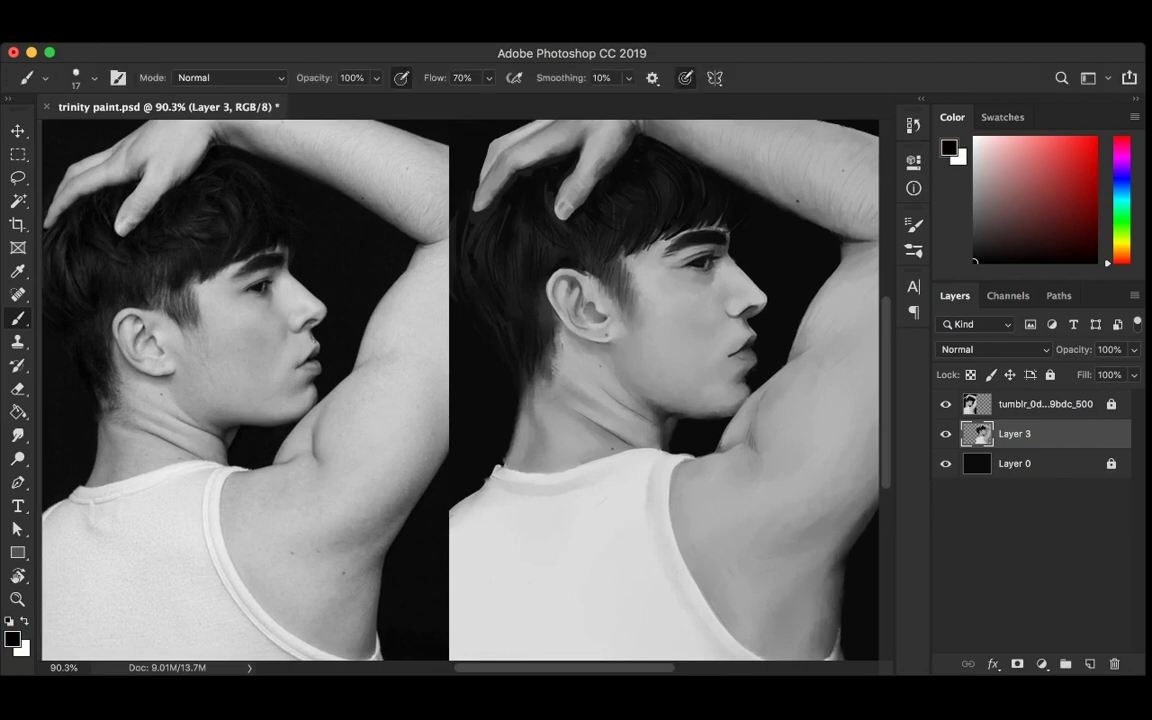
key("ctrl+s")
left_click(285, 335, "alt")
key("ctrl+s")
left_click(453, 190, "alt")
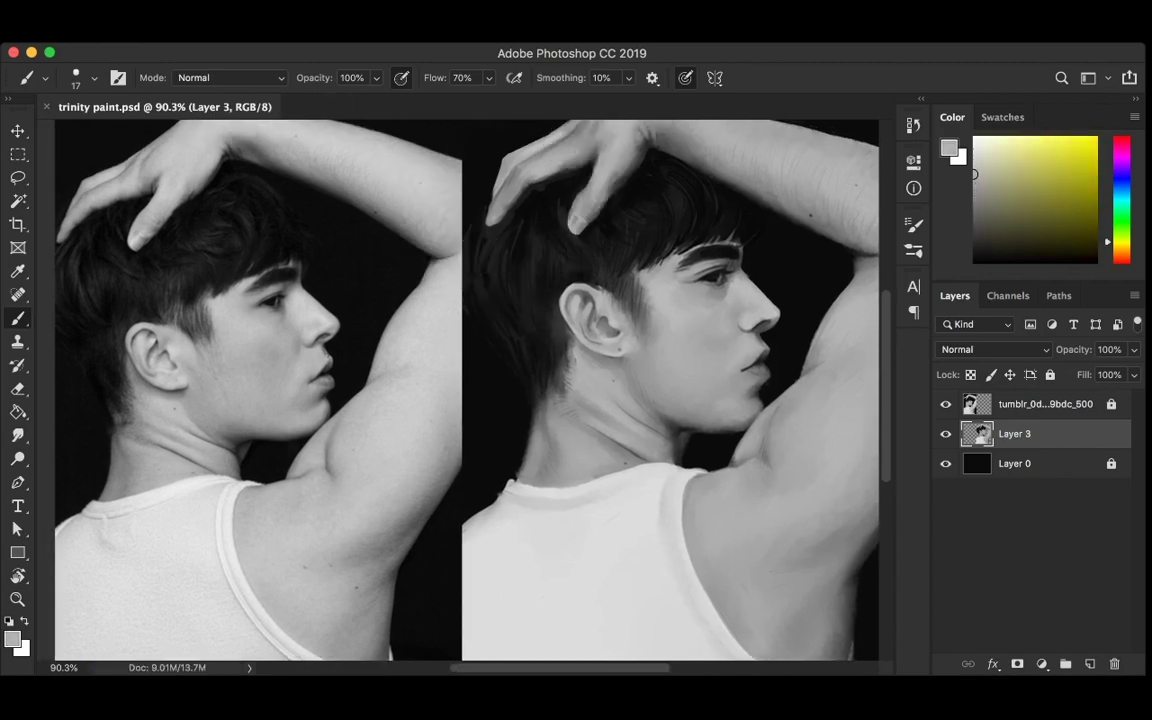
left_click(603, 300, "alt")
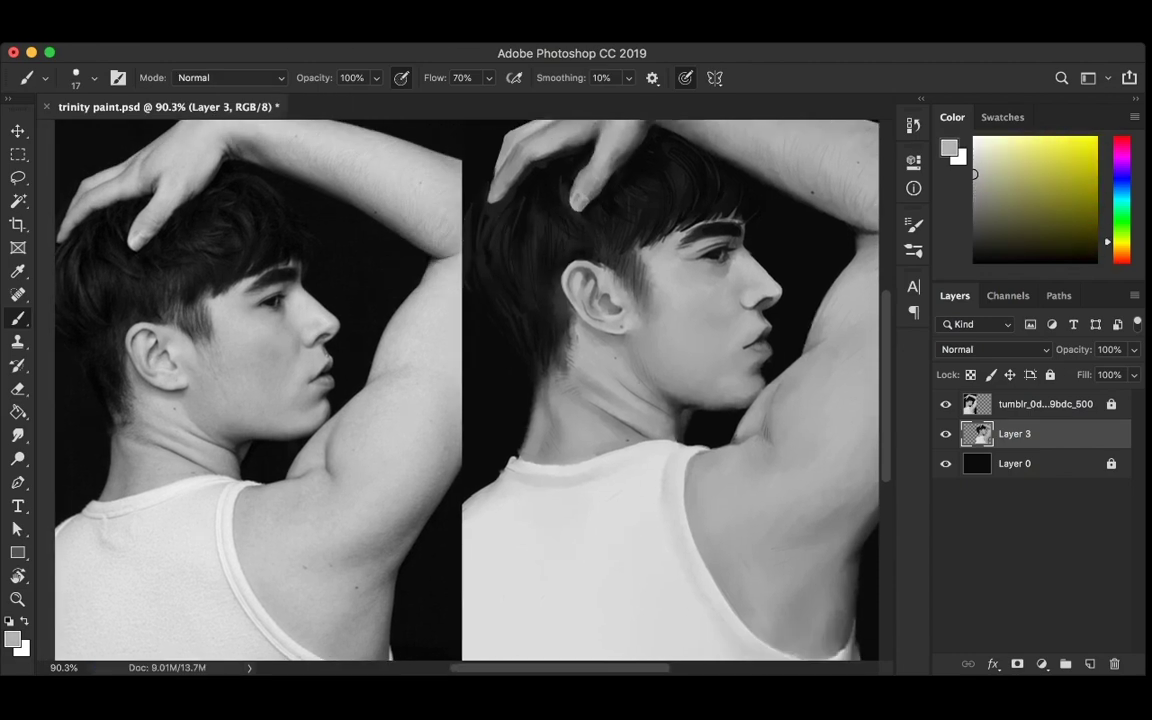
key("ctrl+s")
Adjust the grey in the Color panel, dab a mark near the shoulder, and save
scroll(360, 307, "down", 2)
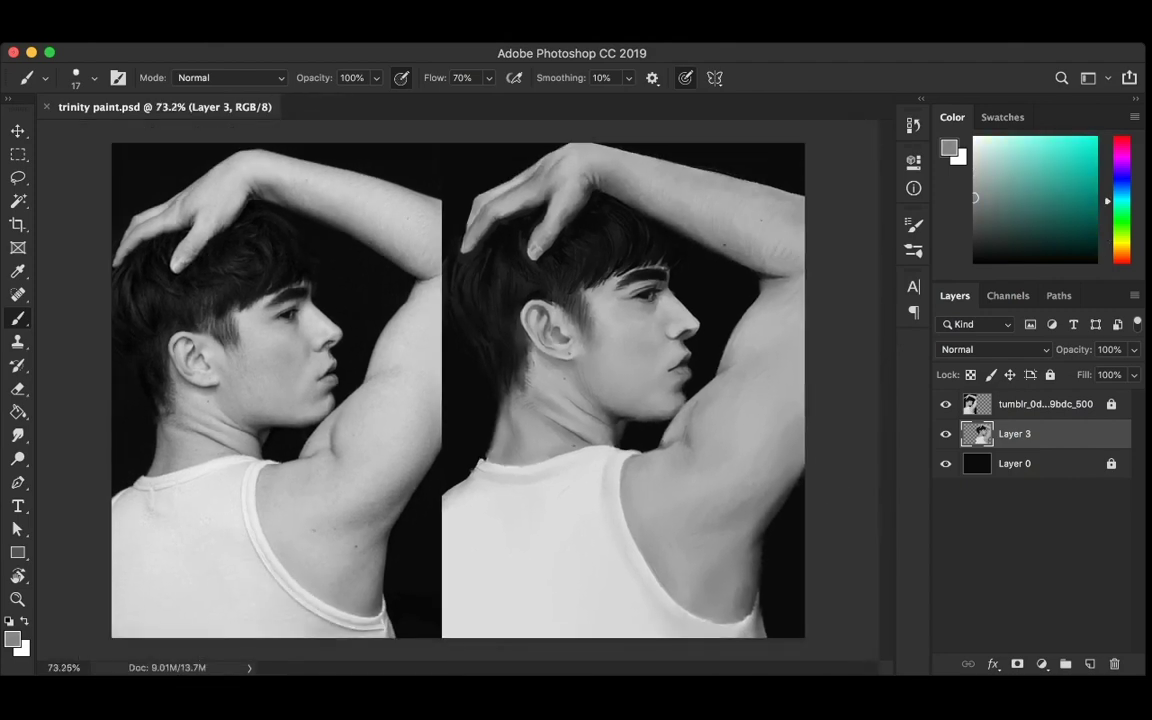
left_click(975, 173)
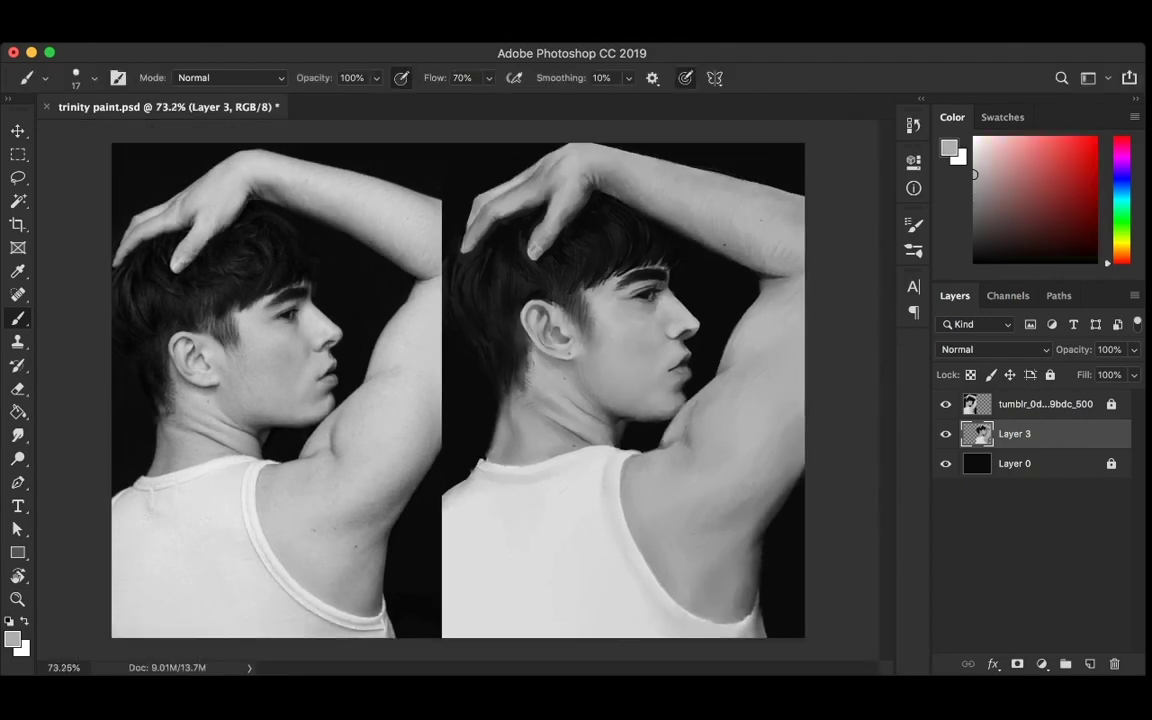
left_click(975, 222)
key("ctrl+s")
left_click(671, 461)
key("ctrl+s")
key("ctrl+s")
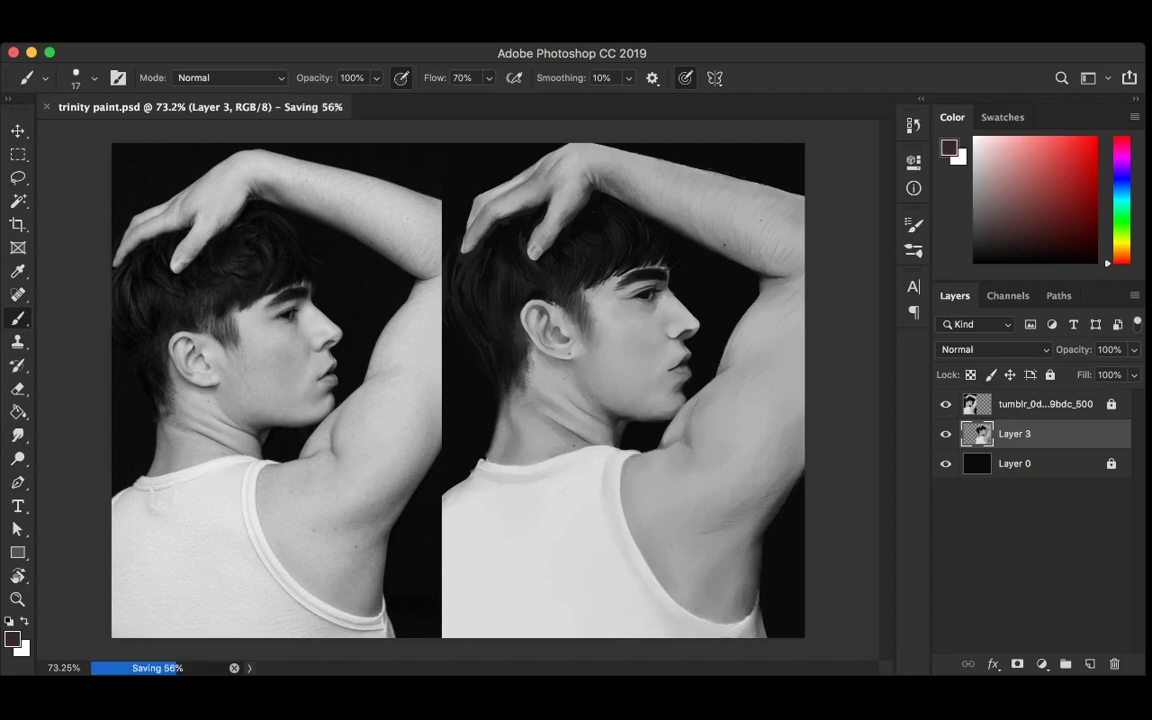
key("d")
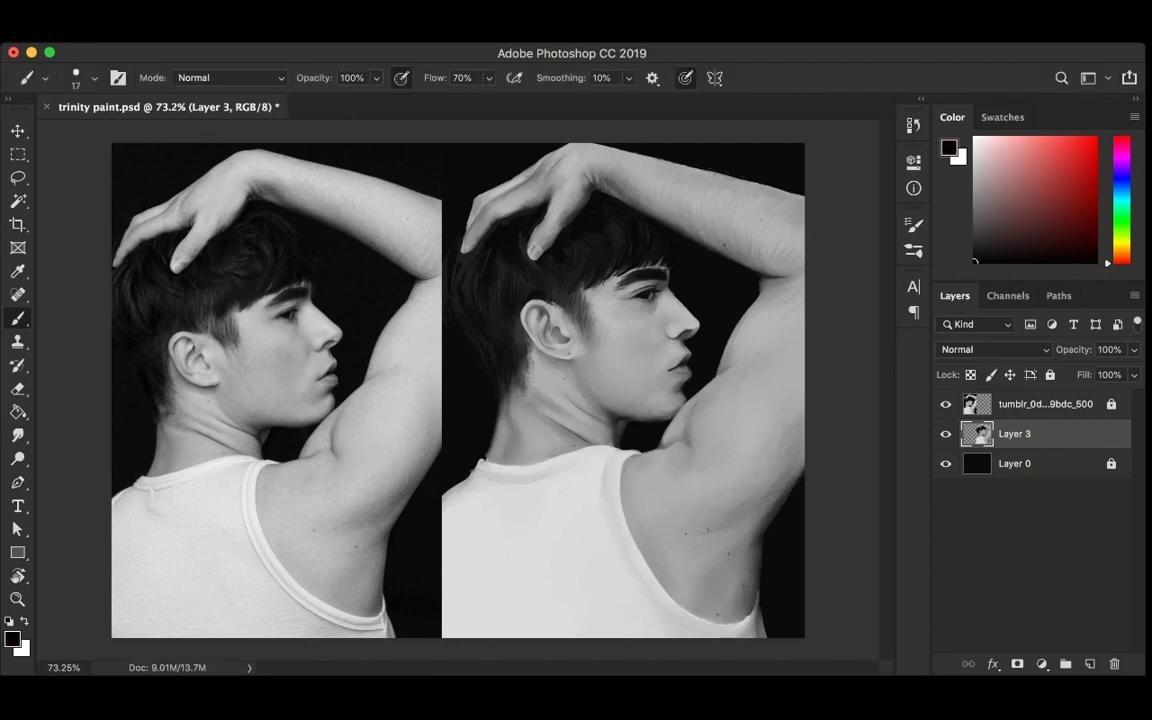
key("ctrl+s")
Brighten the shirt near the neckline with light grey at 47 px, then add a clipped layer
left_click(974, 155)
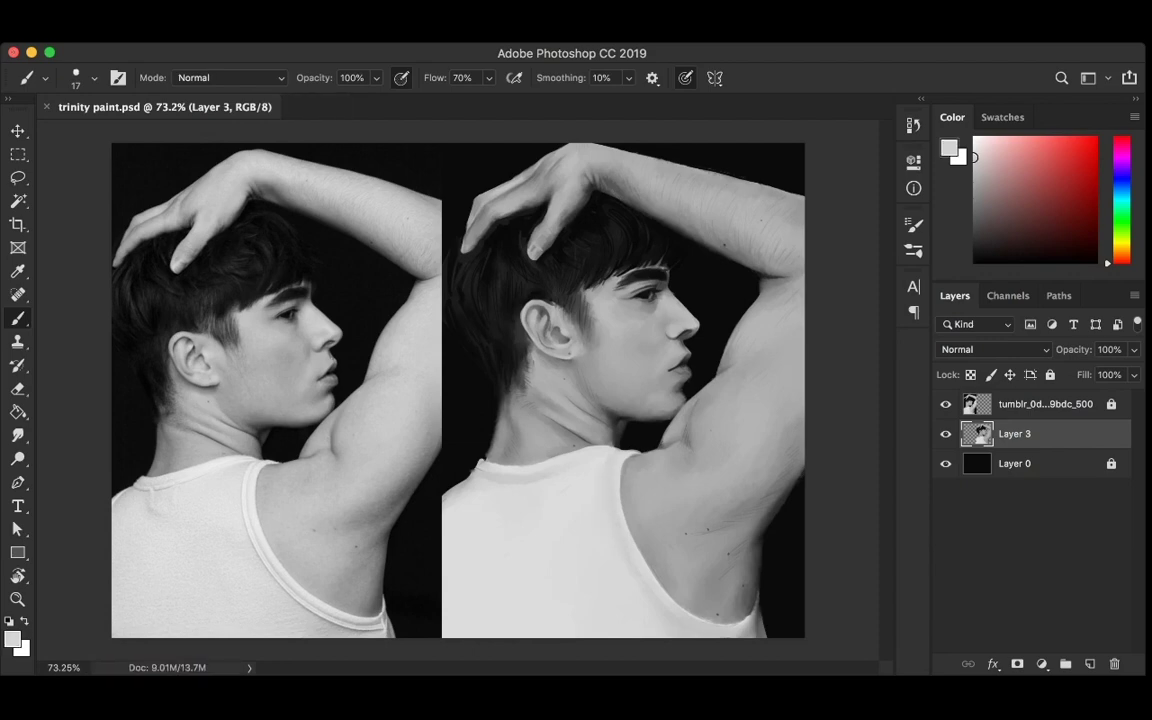
key("bracketright")
key("bracketright")
key("bracketright")
key("ctrl+s")
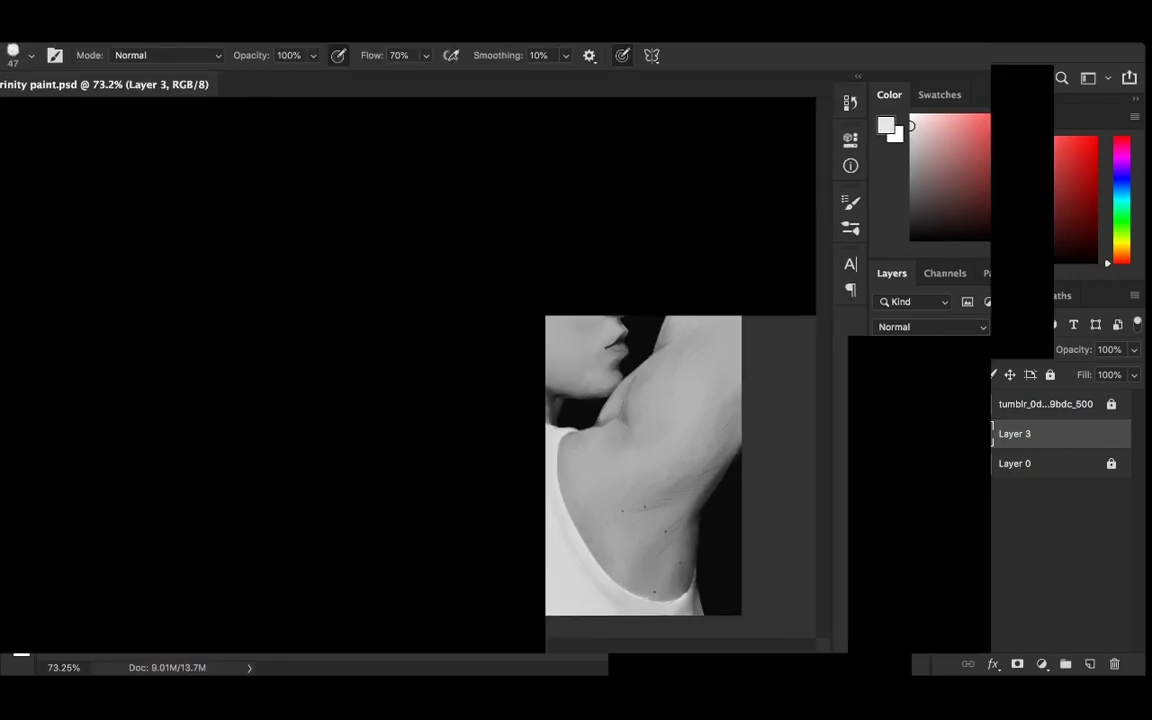
left_click_drag(556, 472, 612, 560)
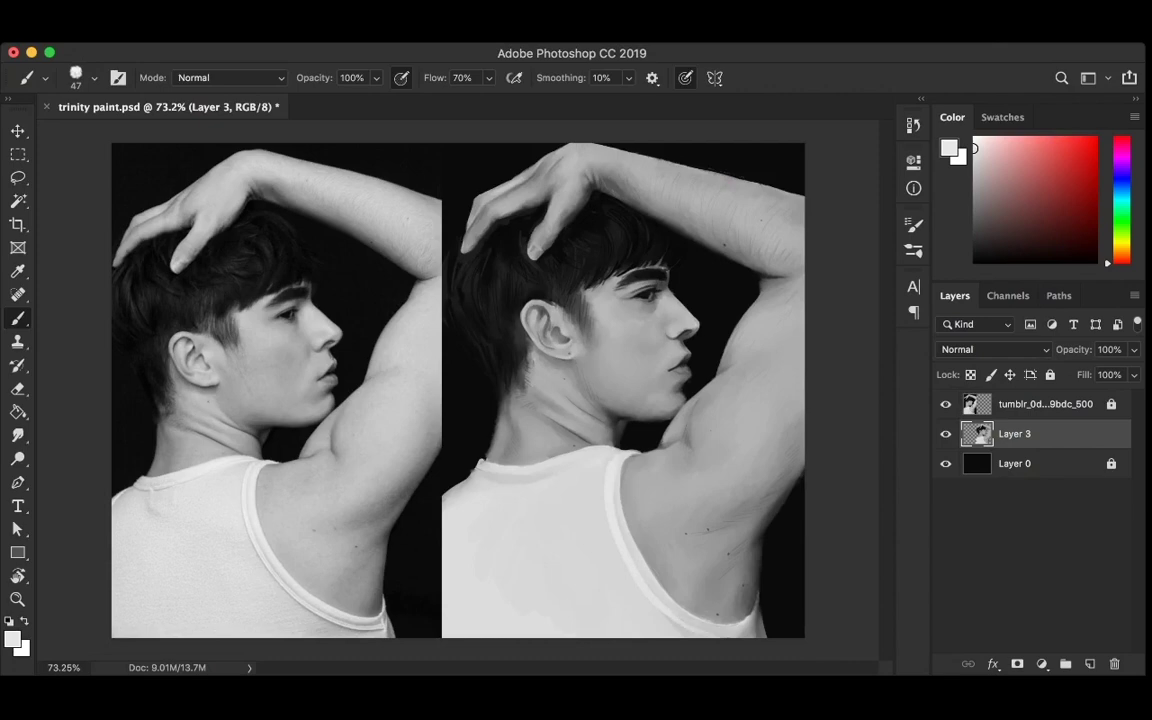
left_click_drag(485, 470, 570, 468)
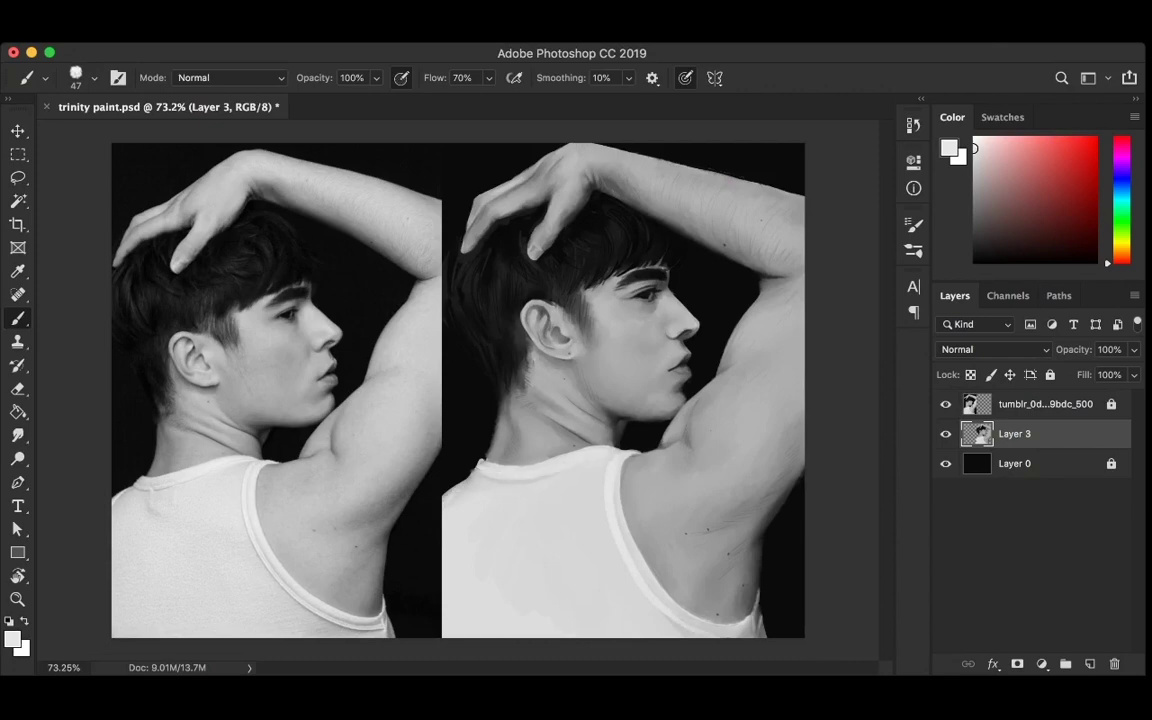
left_click(448, 433, "alt")
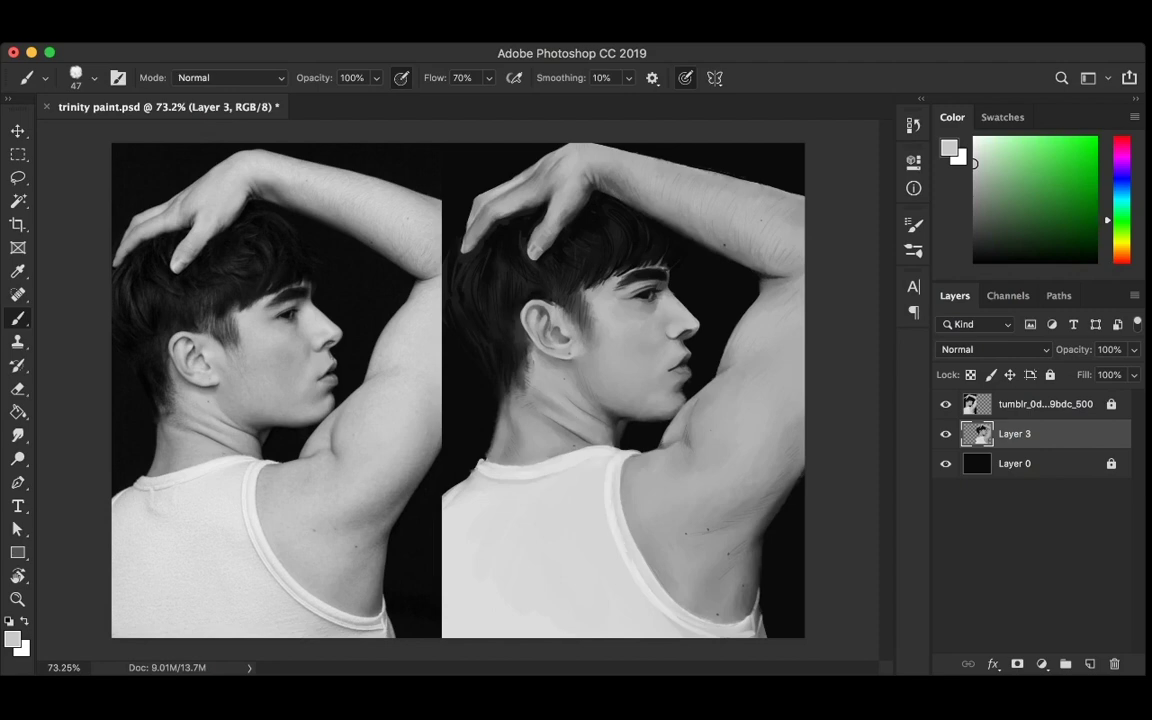
left_click(565, 498, "alt")
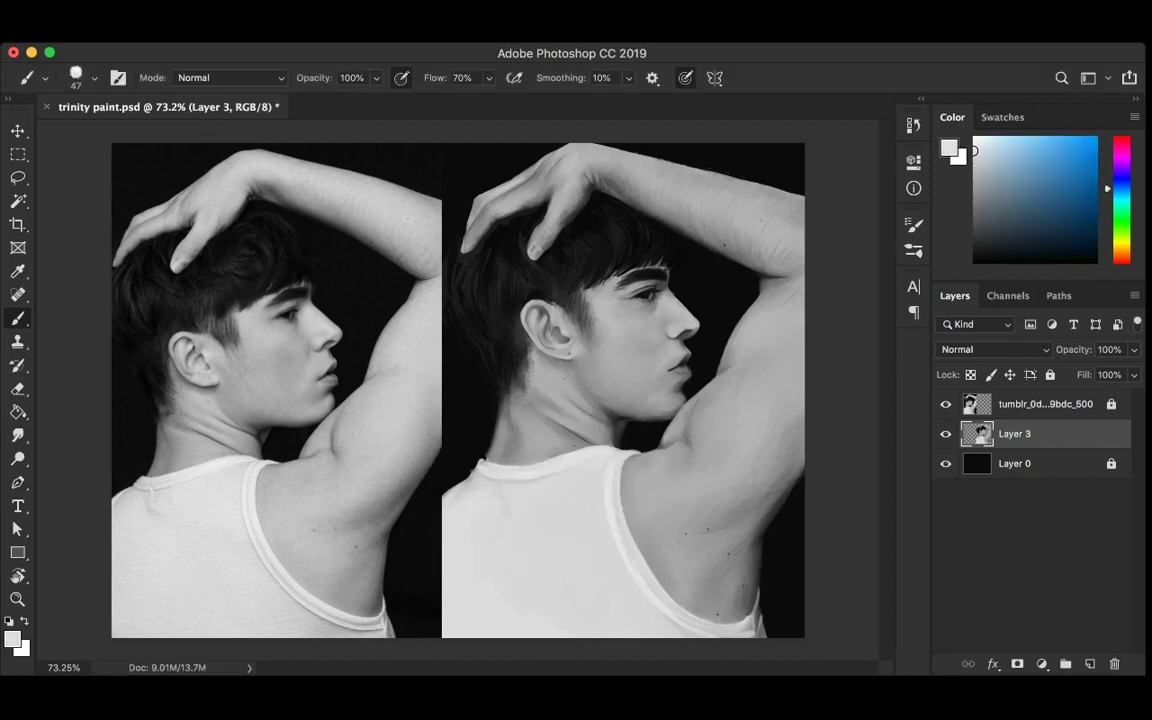
key("ctrl+shift+alt+n")
key("ctrl+alt+g")
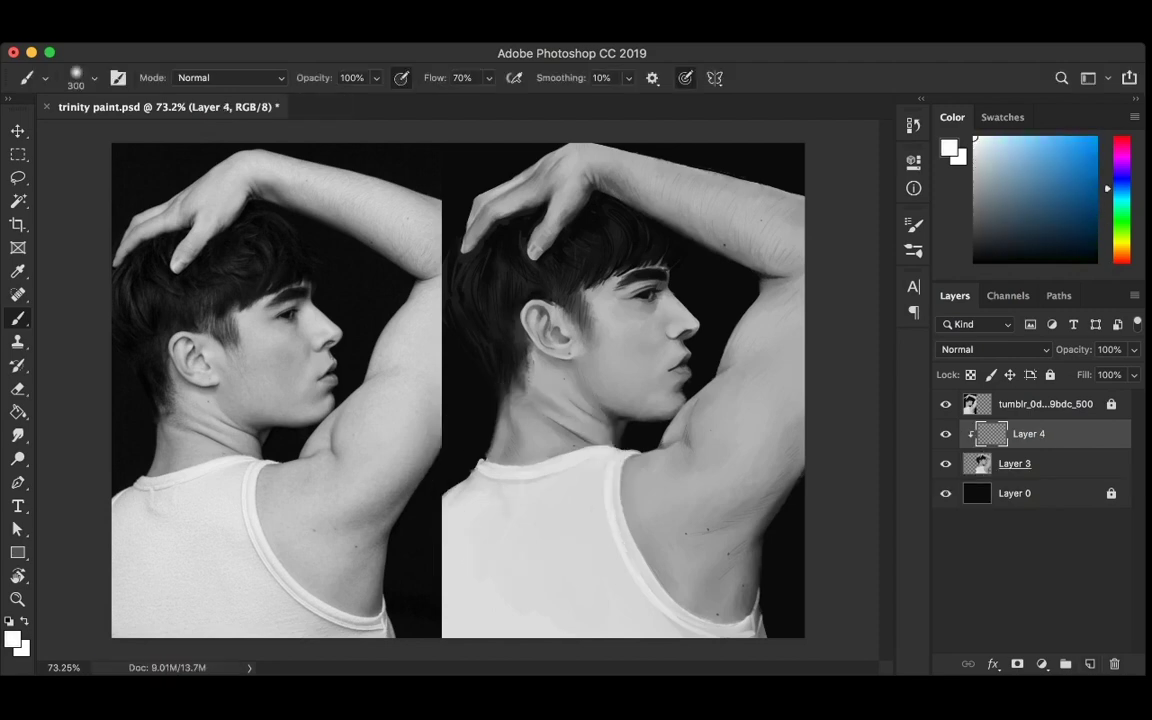
Glaze the bicep and shoulder with 21% white on Layer 4, then merge it into Layer 3
key("2")
key("1")
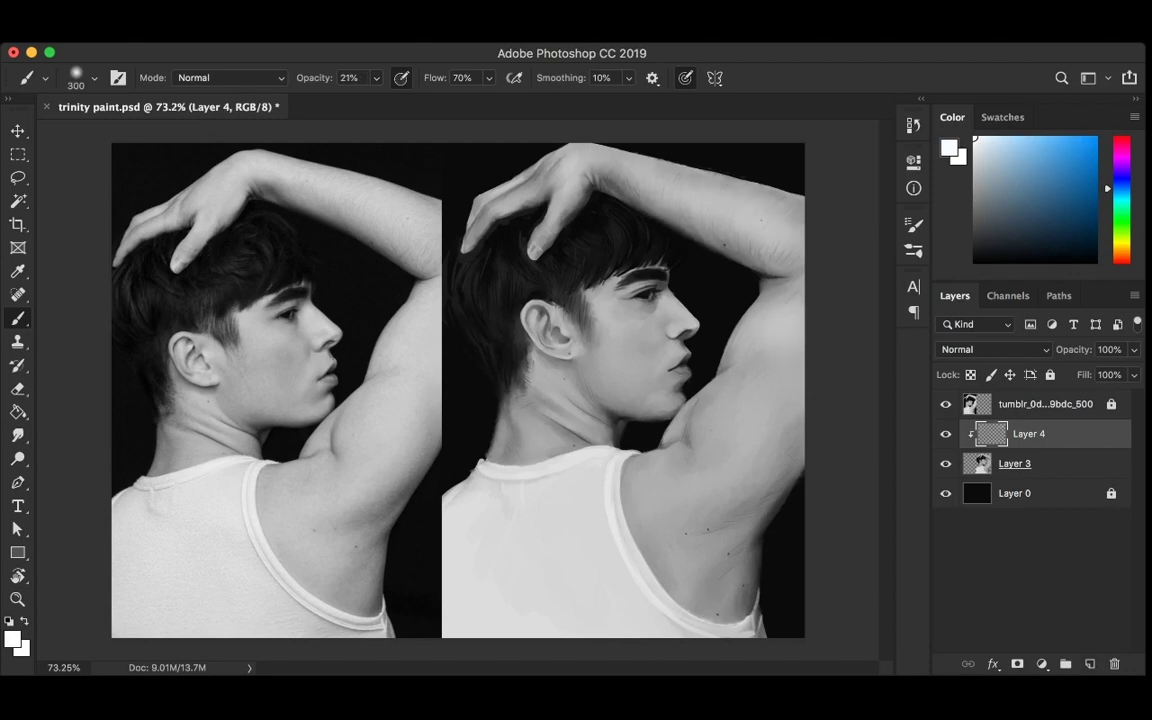
left_click_drag(730, 400, 770, 460)
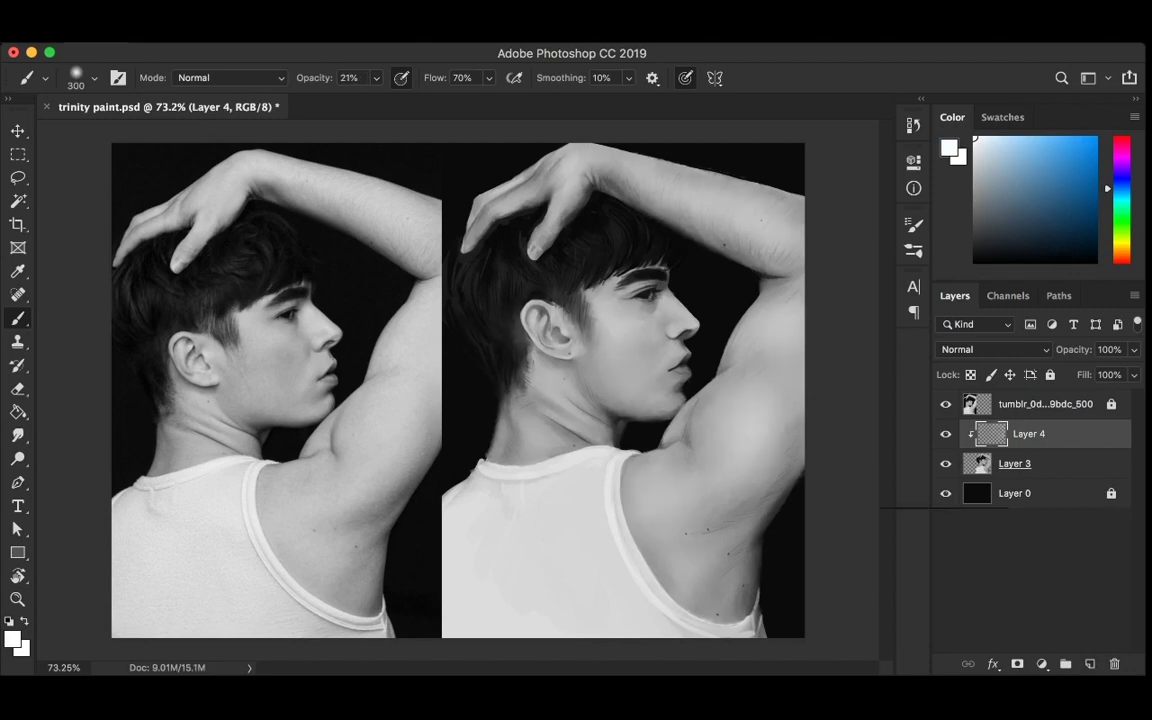
key("d")
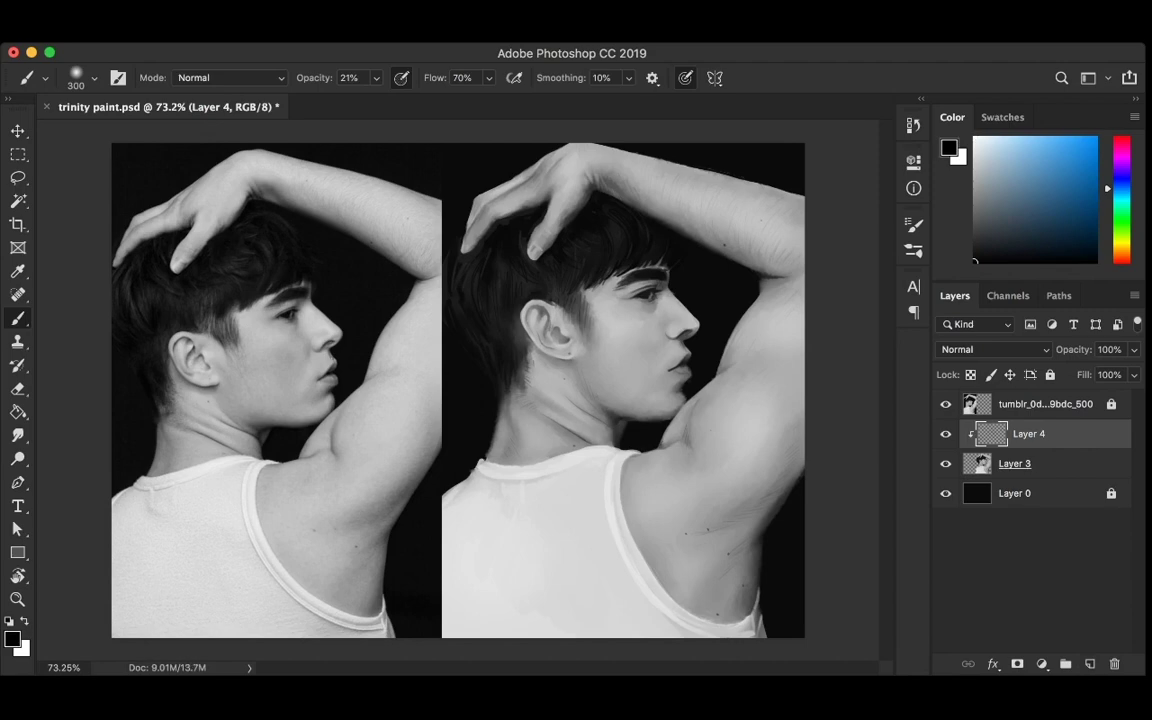
left_click(1040, 463)
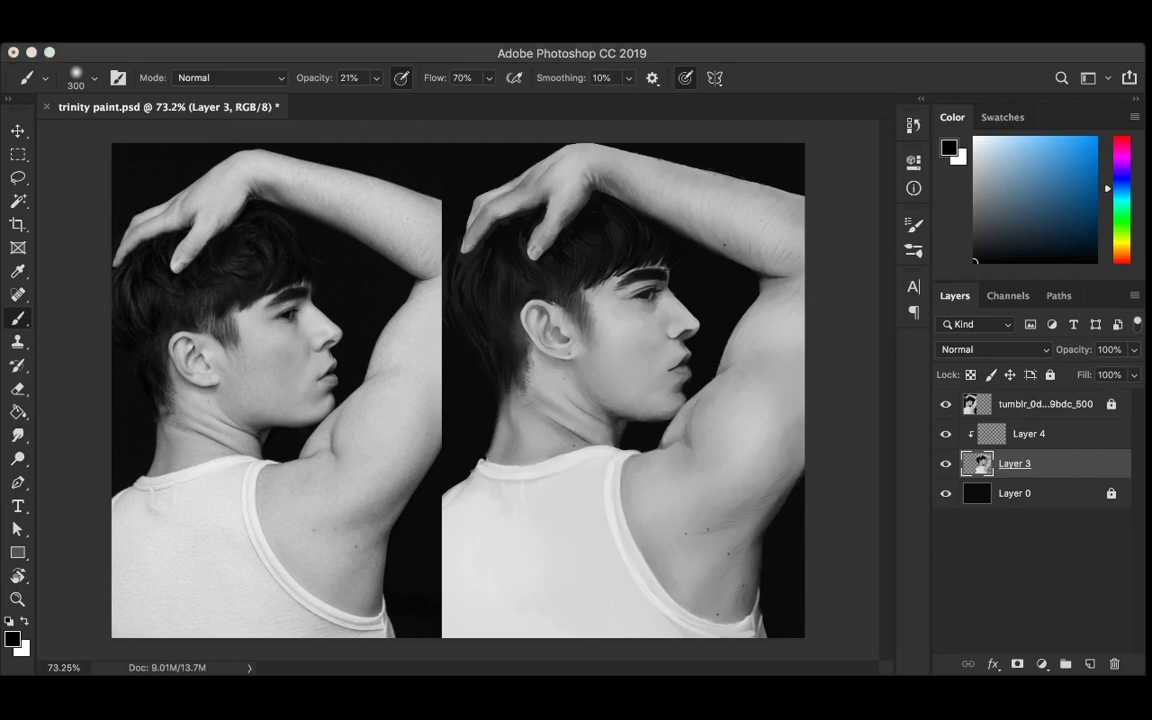
key("super+s")
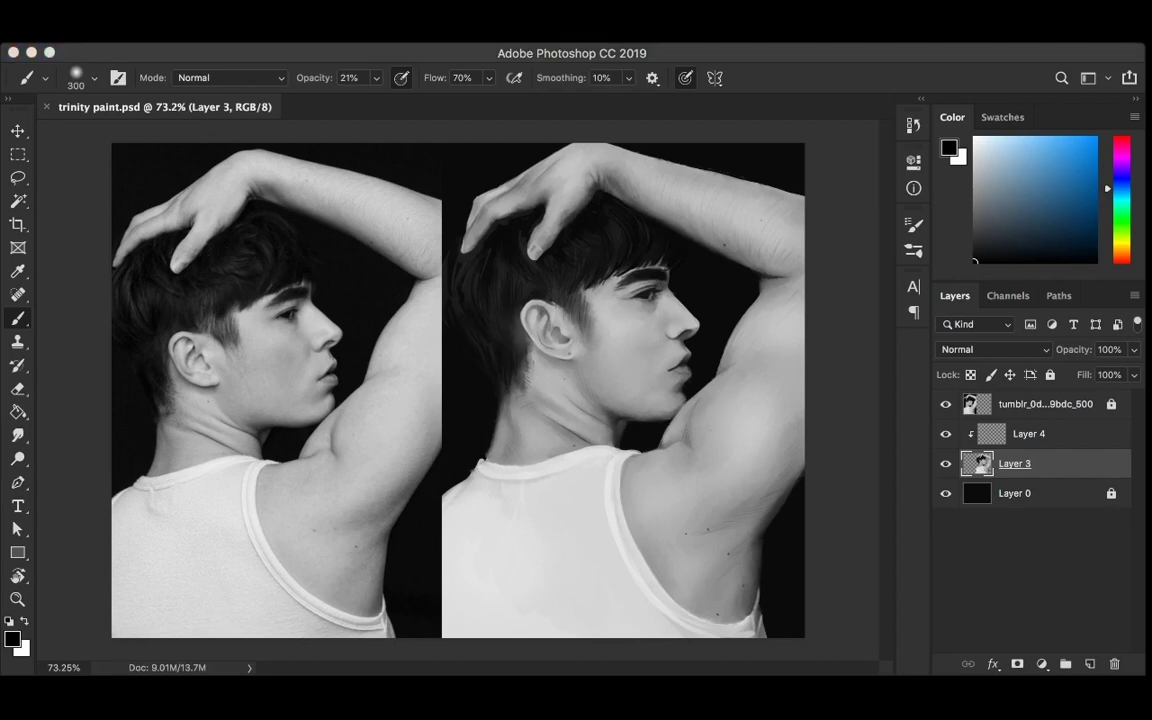
left_click(1029, 433)
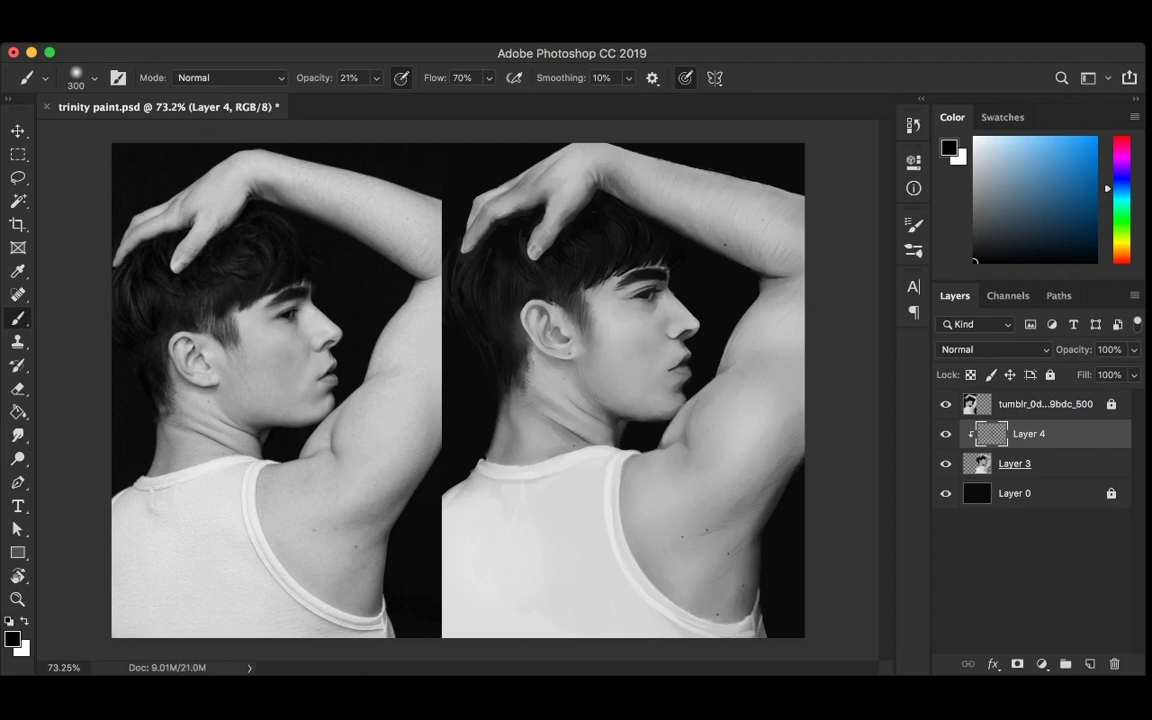
key("ctrl+e")
key("ctrl+s")
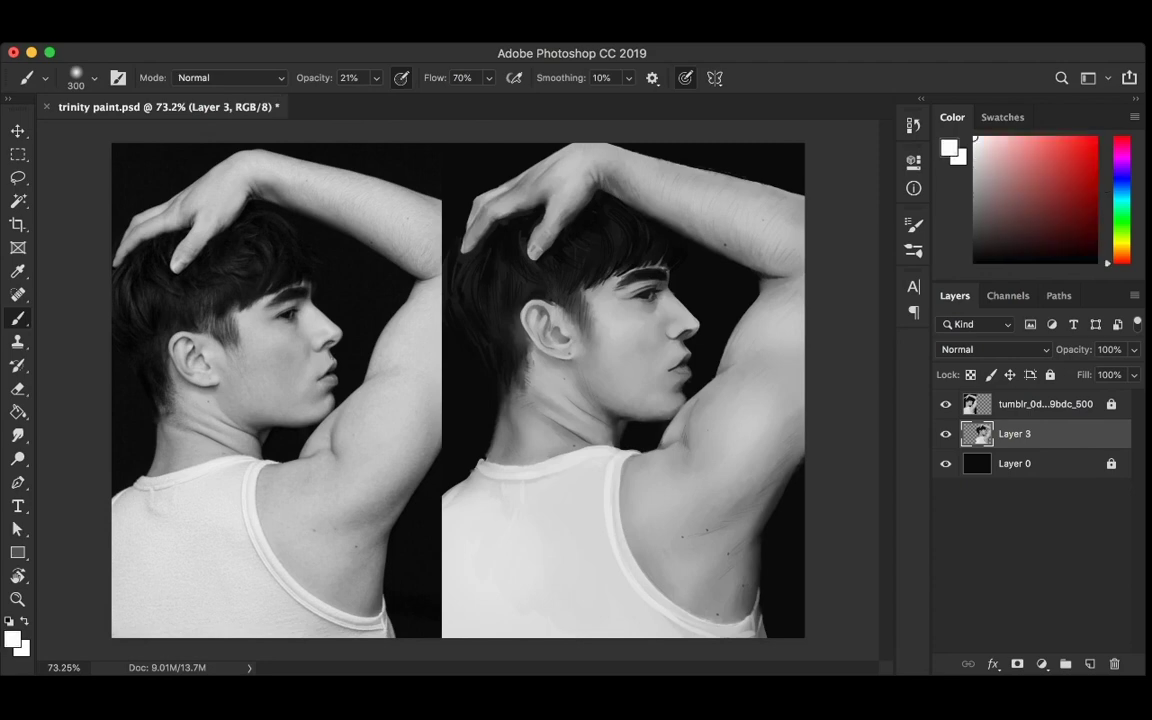
Paint black hair strands above the ear with a brief smudge, save, and pick light grey
key("d")
key("ctrl+s")
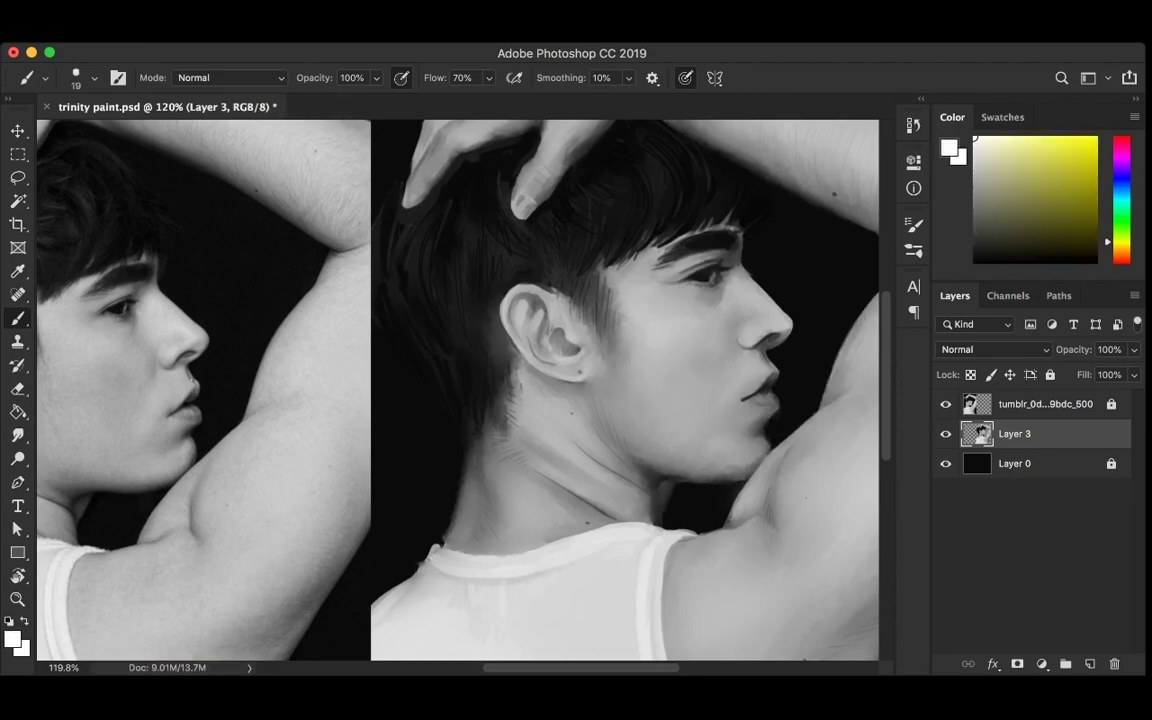
key("ctrl+s")
scroll(458, 390, "left", 5)
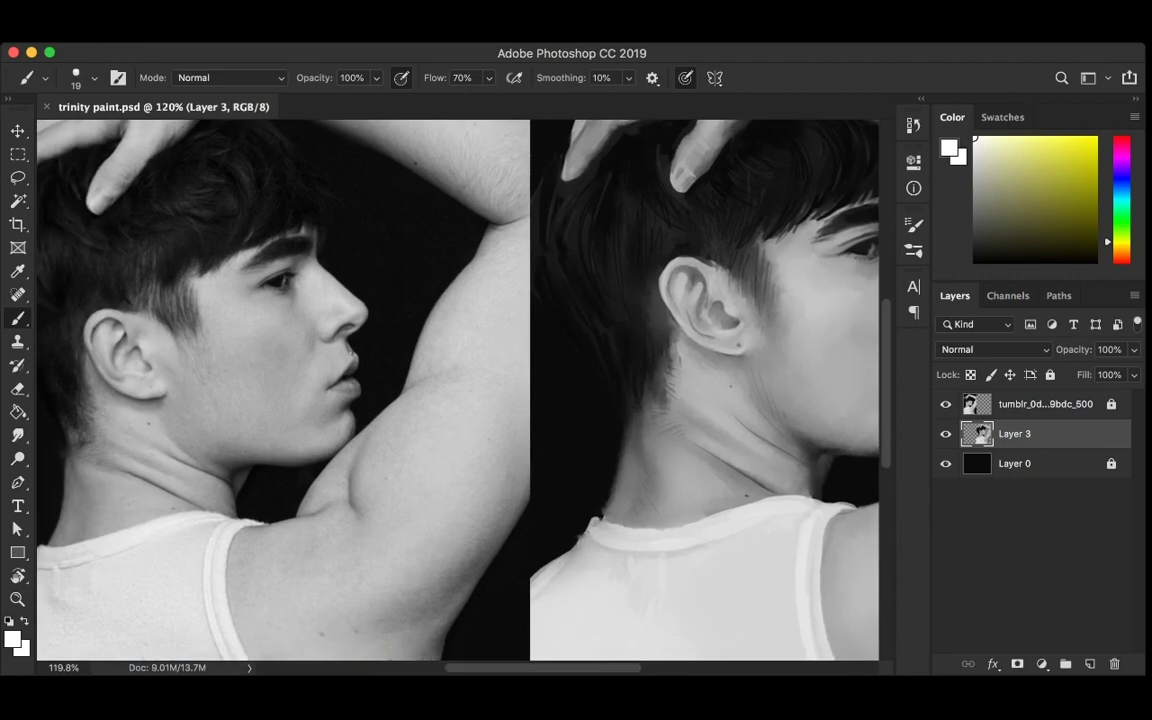
key("x")
mouse_move(628, 256)
left_mouse_down()
mouse_move(648, 280)
mouse_move(611, 243)
mouse_move(603, 257)
left_mouse_up()
key("r")
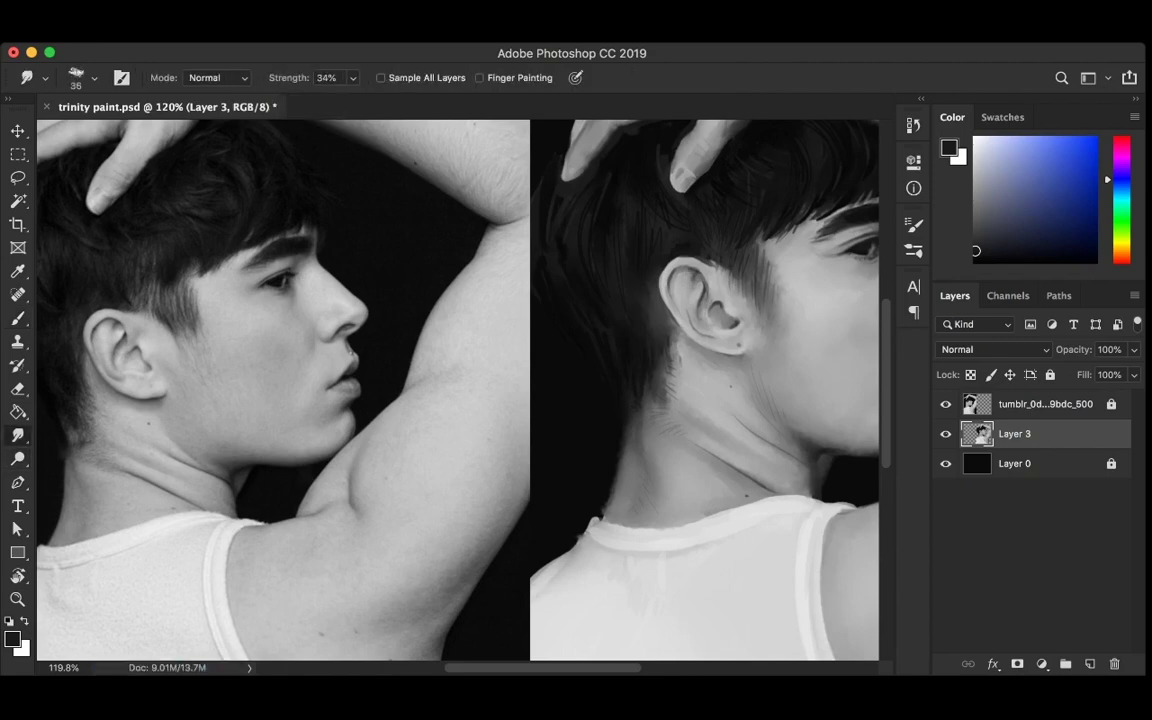
key("b")
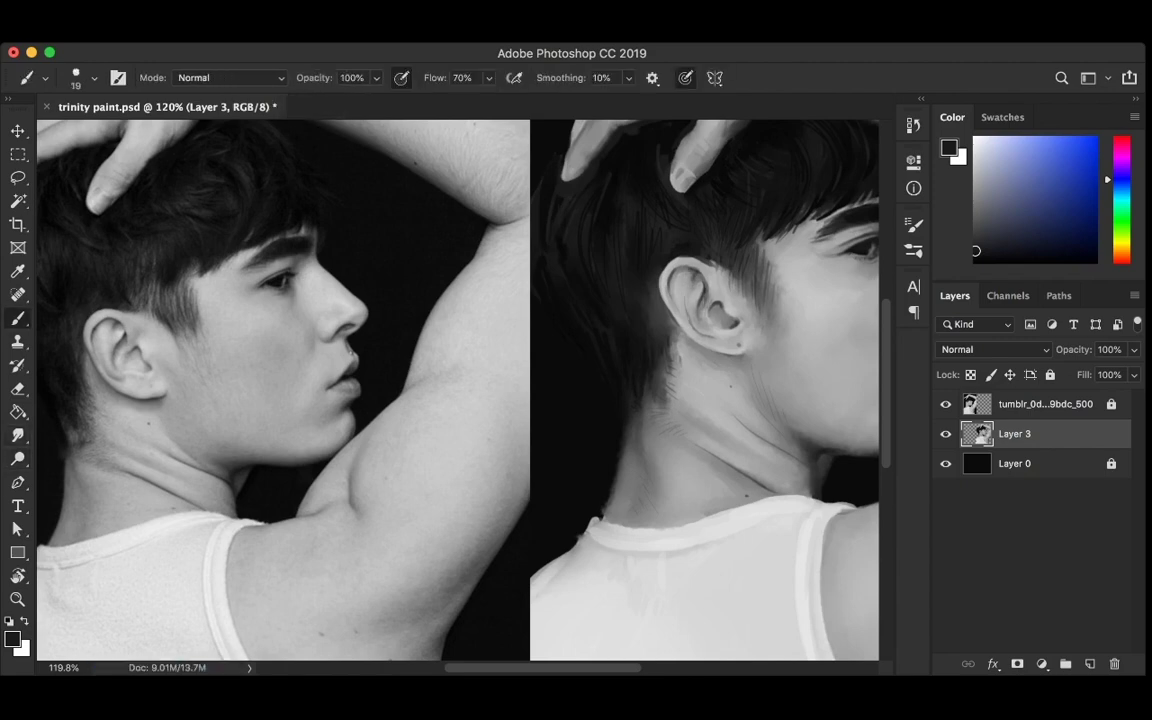
left_click_drag(605, 245, 604, 259)
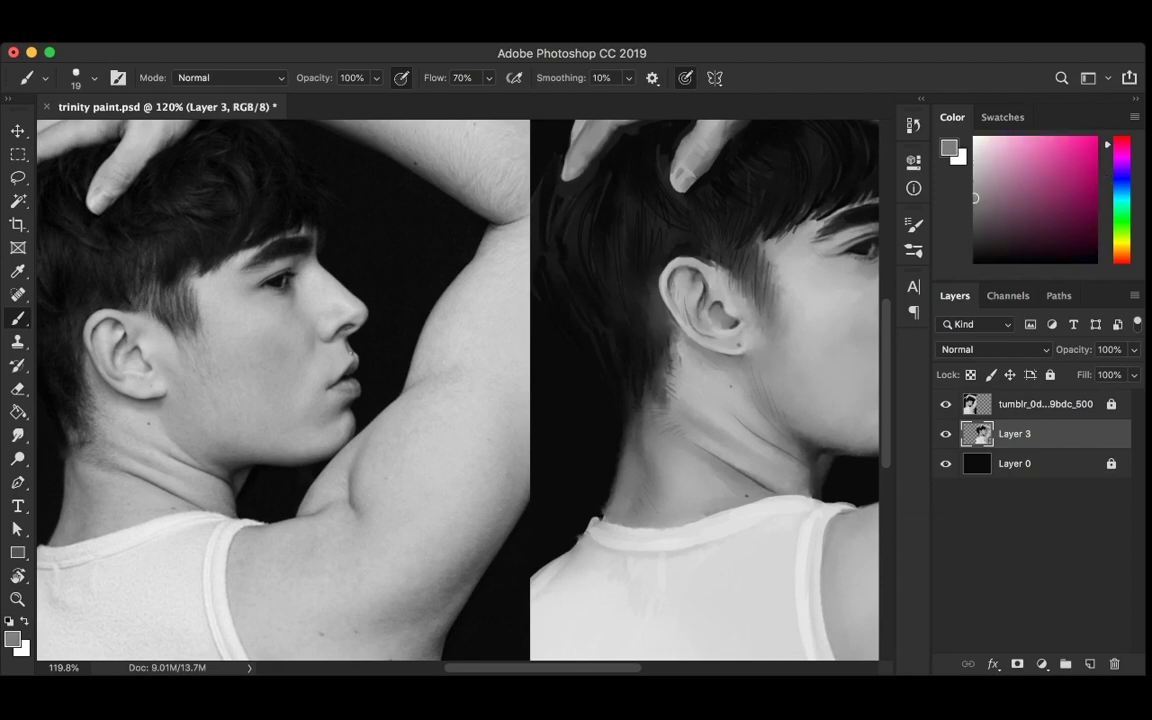
left_click(975, 168)
scroll(458, 390, "down", 3)
scroll(458, 390, "down", 1)
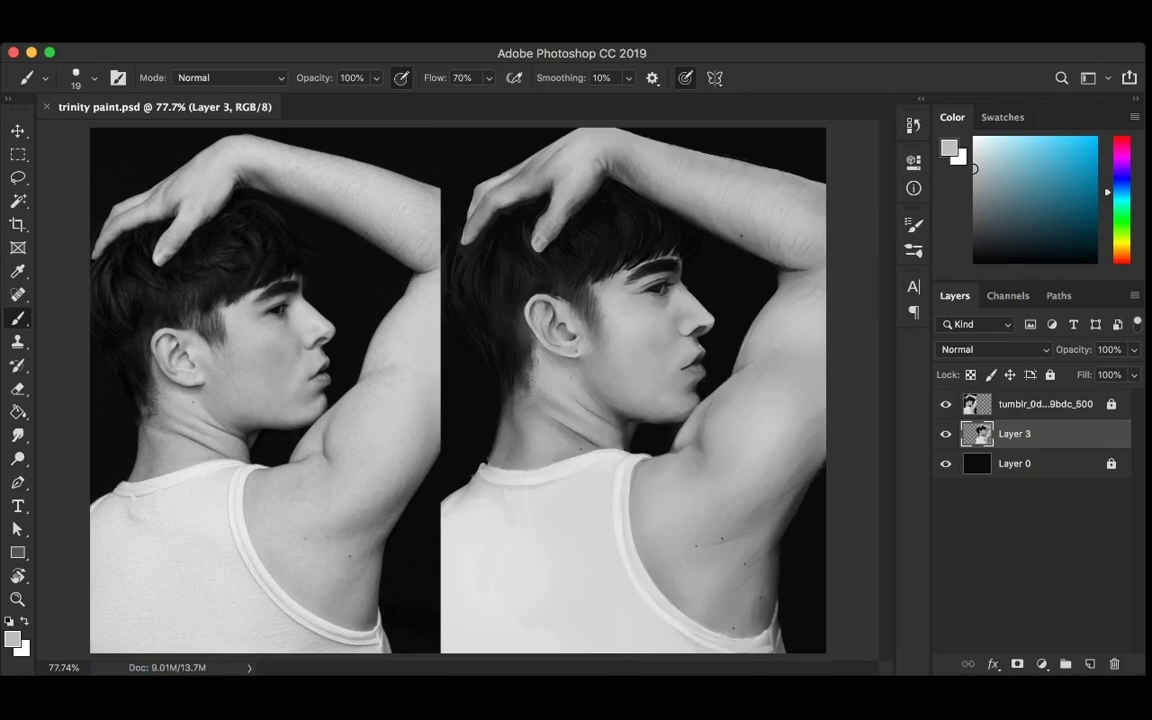
Sample skin tones from the reference, then paint and smudge the neck area, saving
left_click(149, 440, "alt")
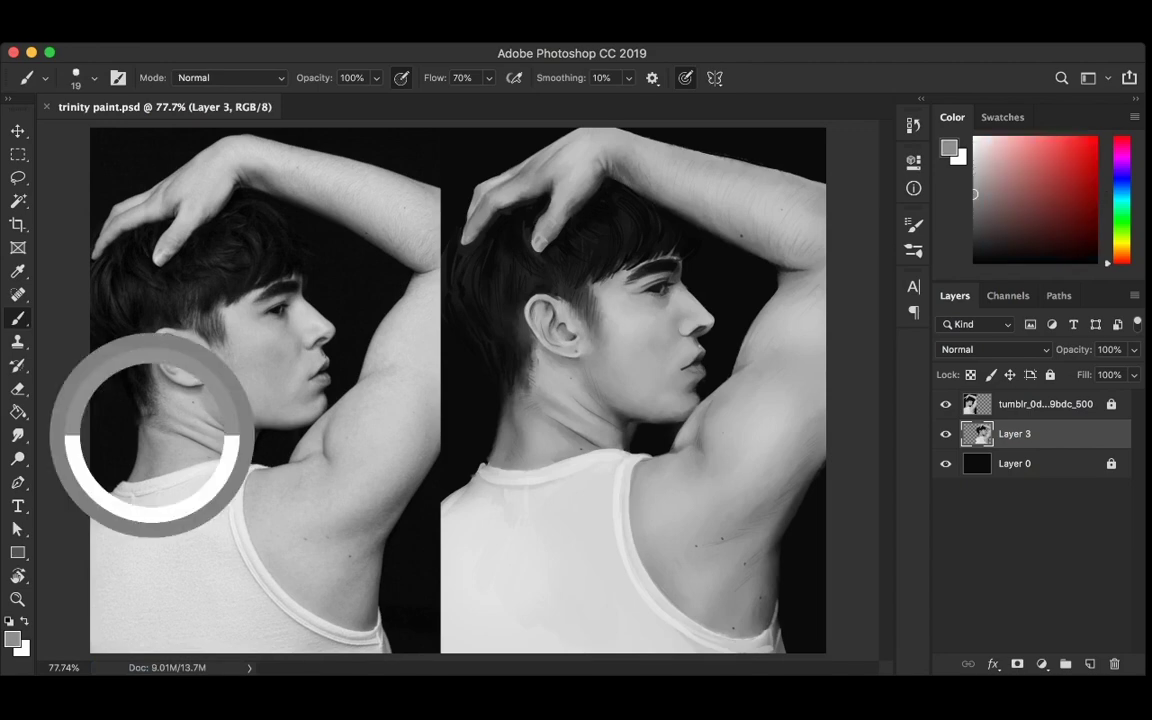
left_click(17, 435)
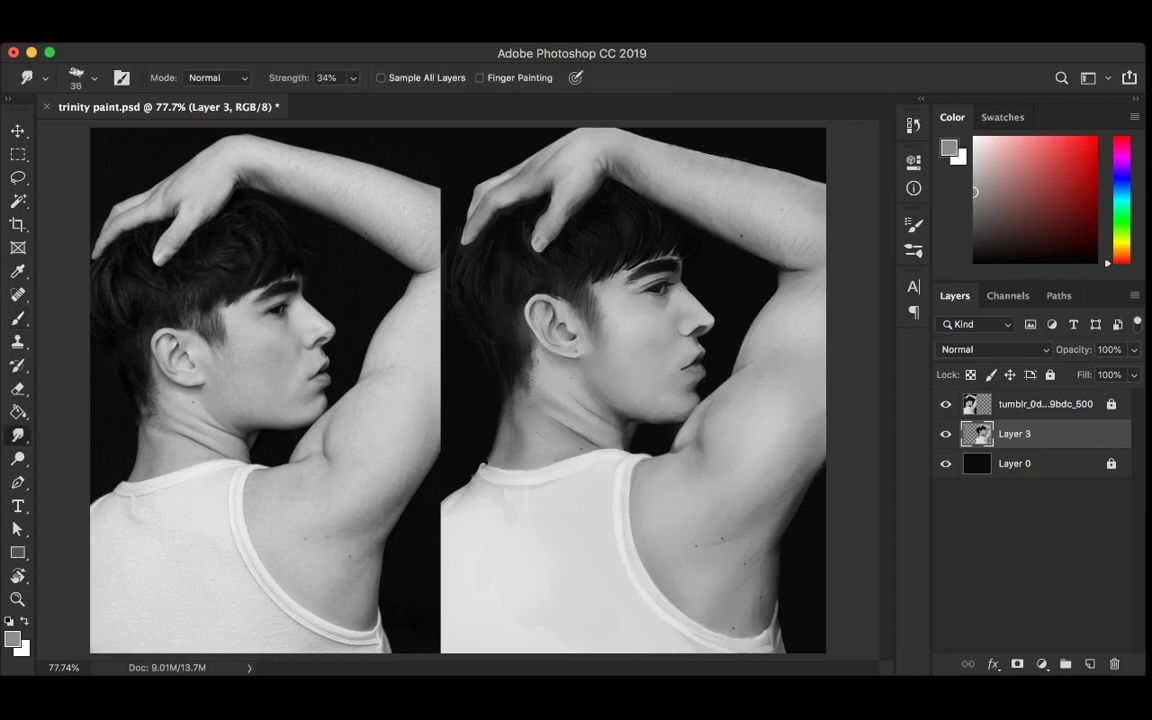
key("super+s")
key("b")
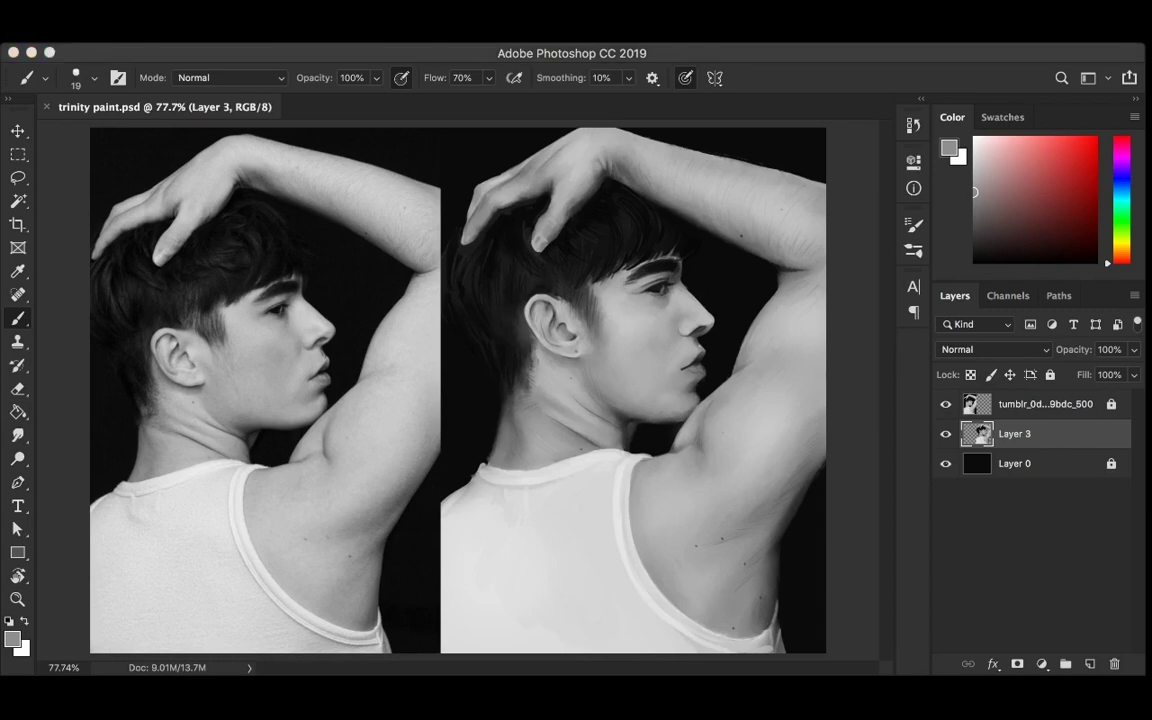
left_click(555, 390)
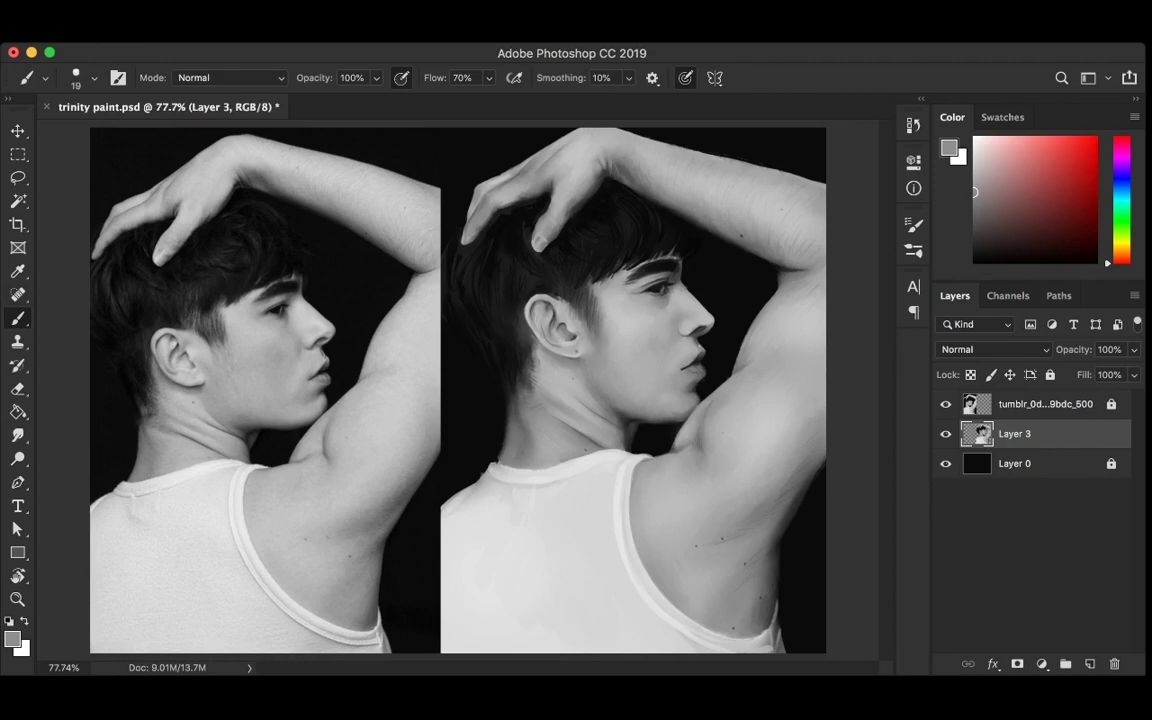
key("super+s")
key("r")
left_click_drag(470, 420, 520, 450)
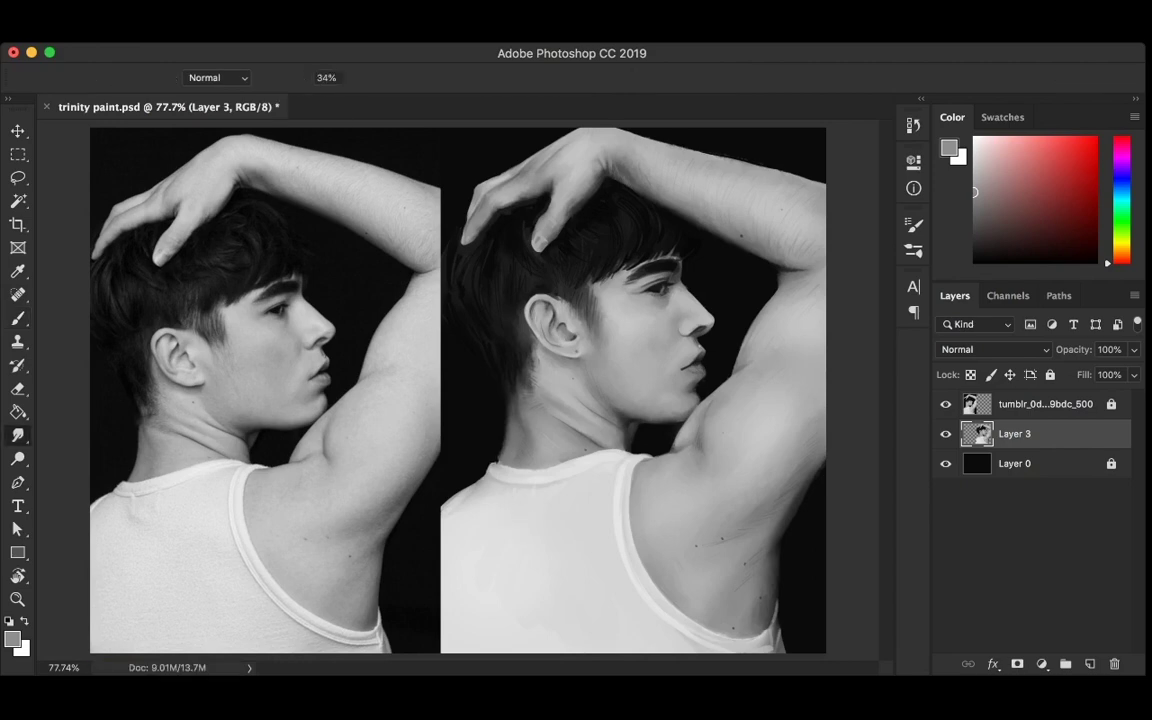
key("b")
left_click(453, 415, "alt")
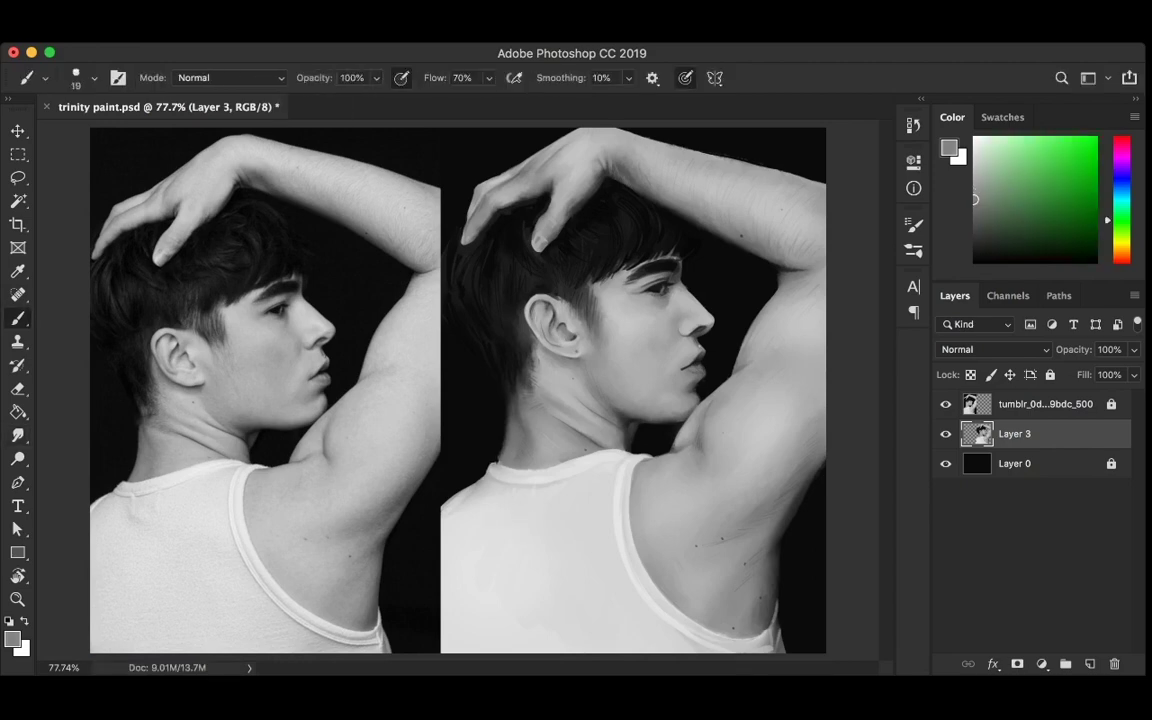
key("super+s")
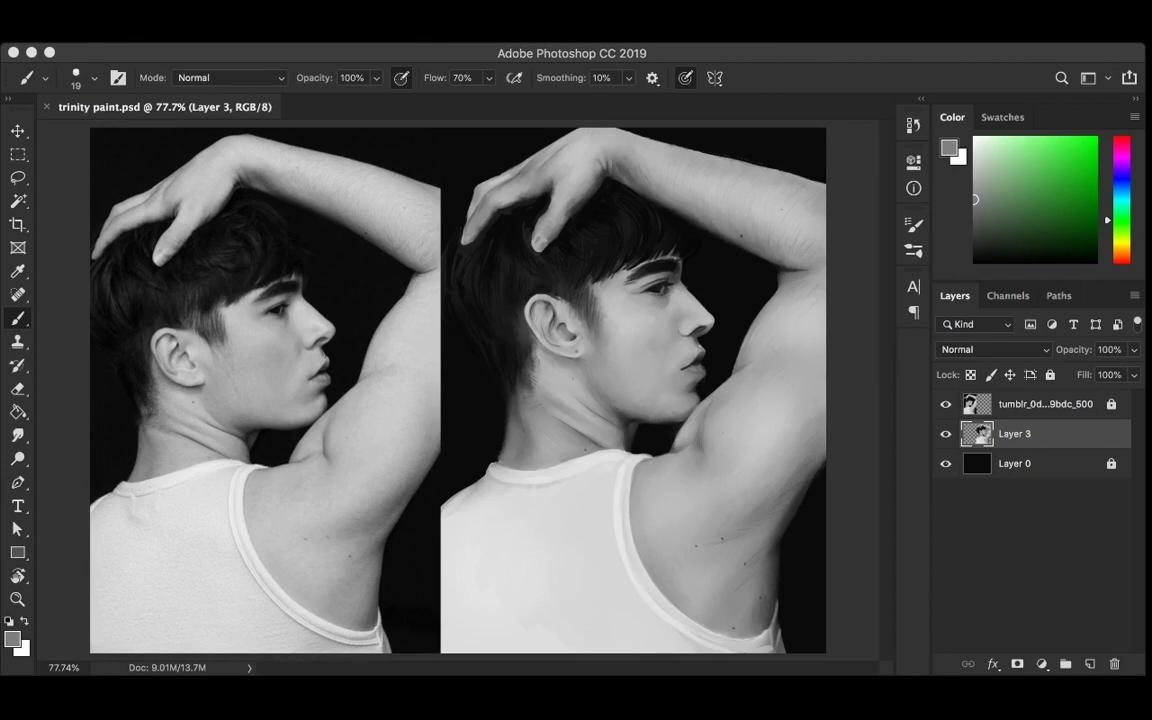
Repaint and smudge the hair across the top of the head, save, and duplicate Layer 3
left_click_drag(500, 200, 640, 250)
key("r")
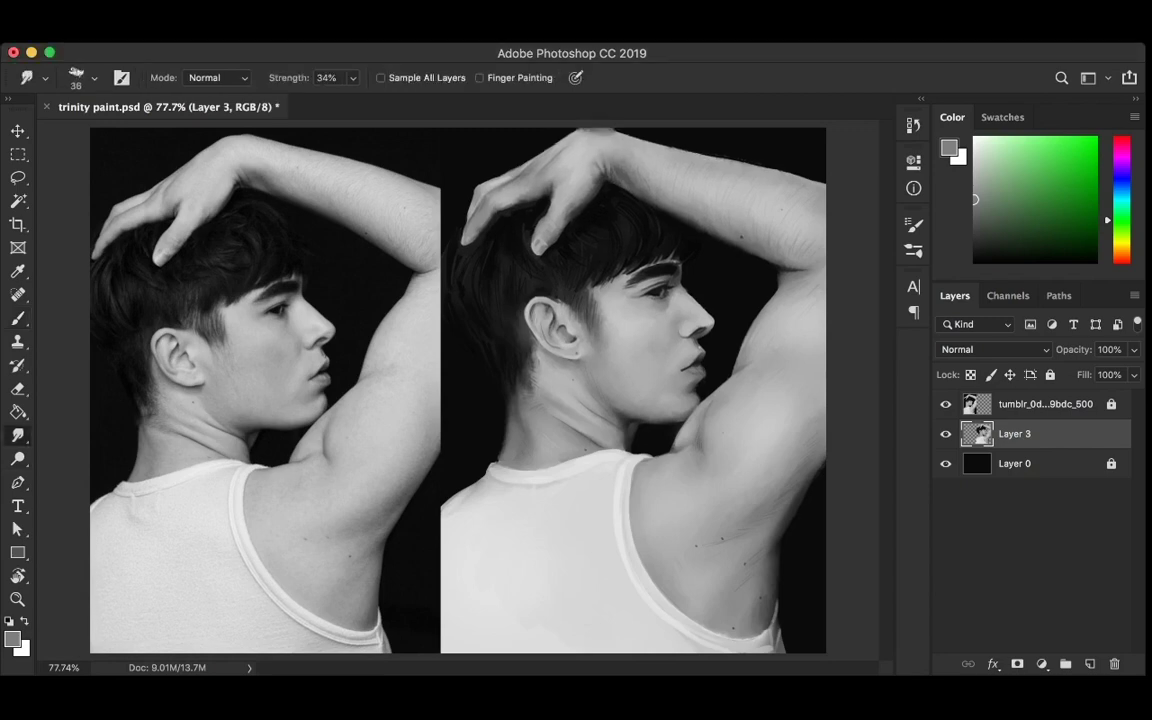
key("b")
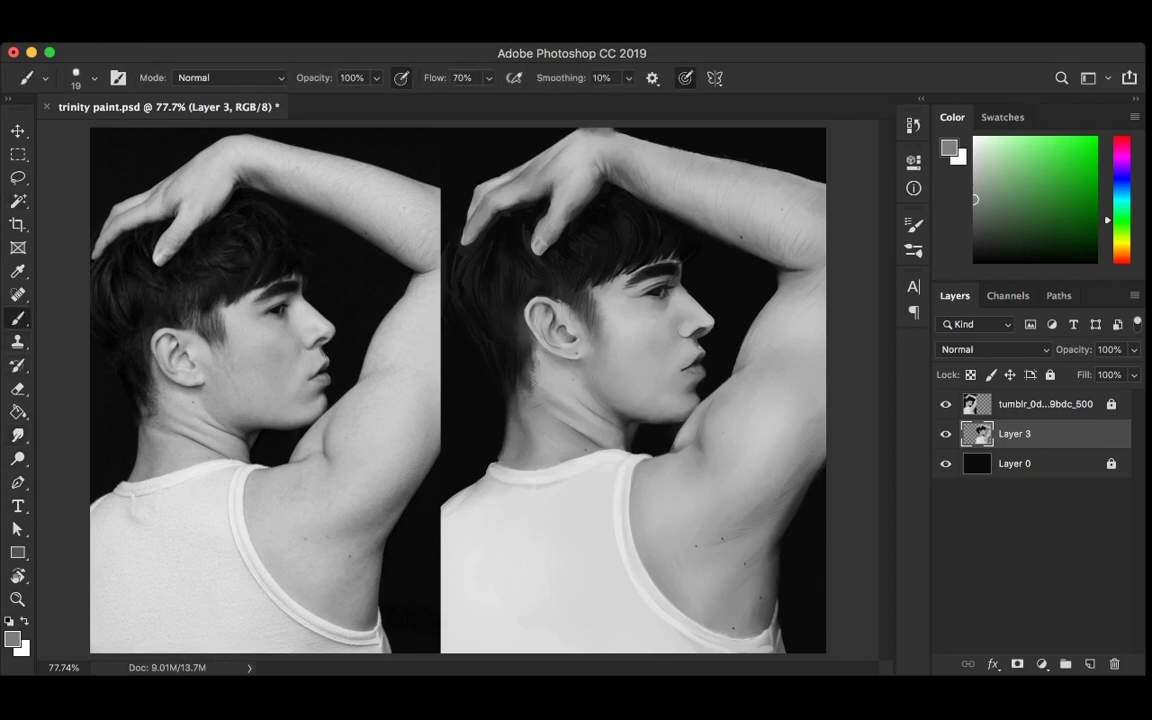
key("r")
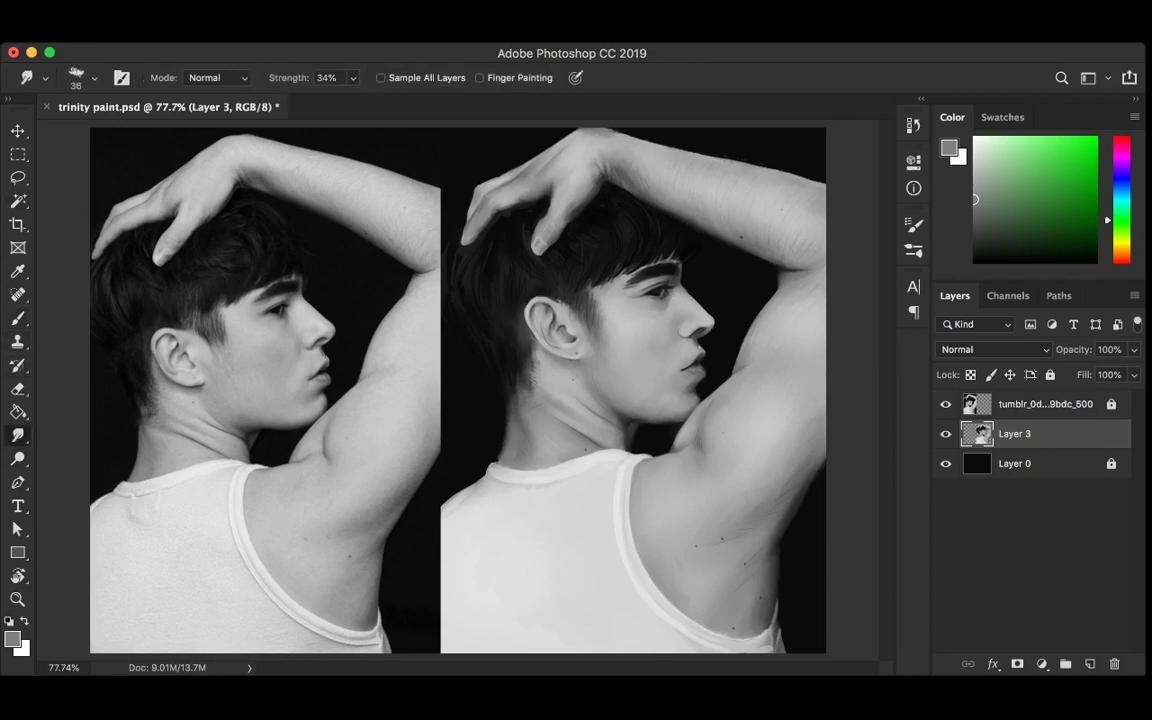
key("ctrl+s")
key("ctrl+j")
key("space")
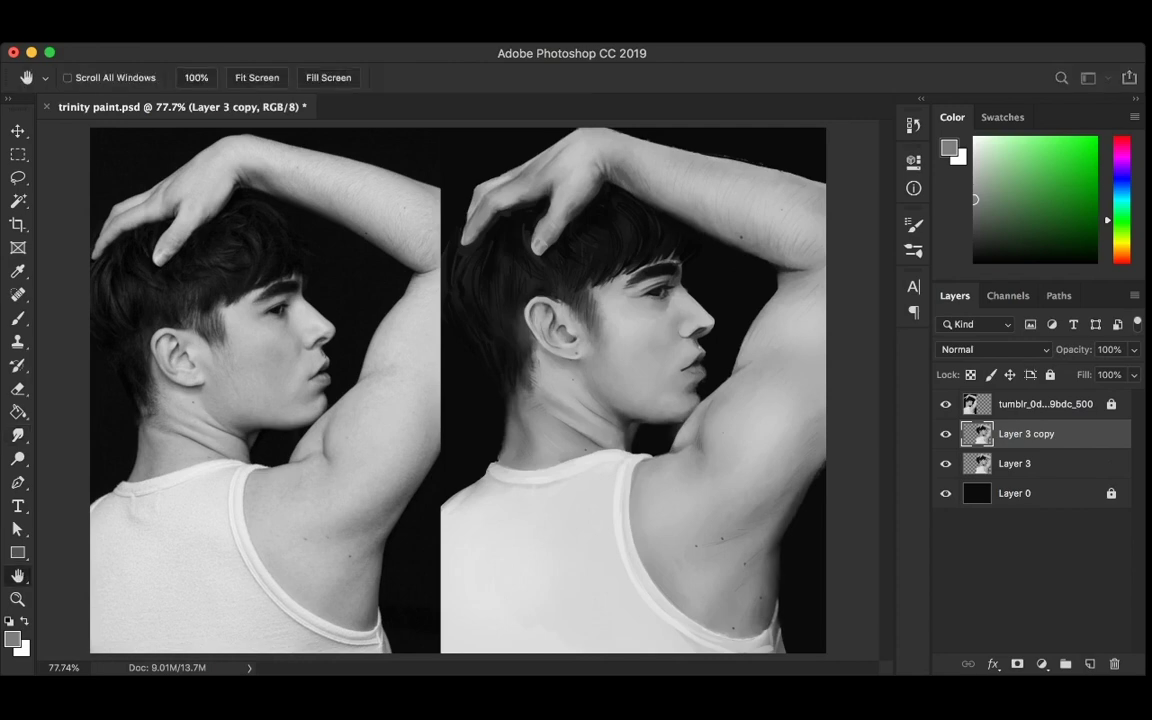